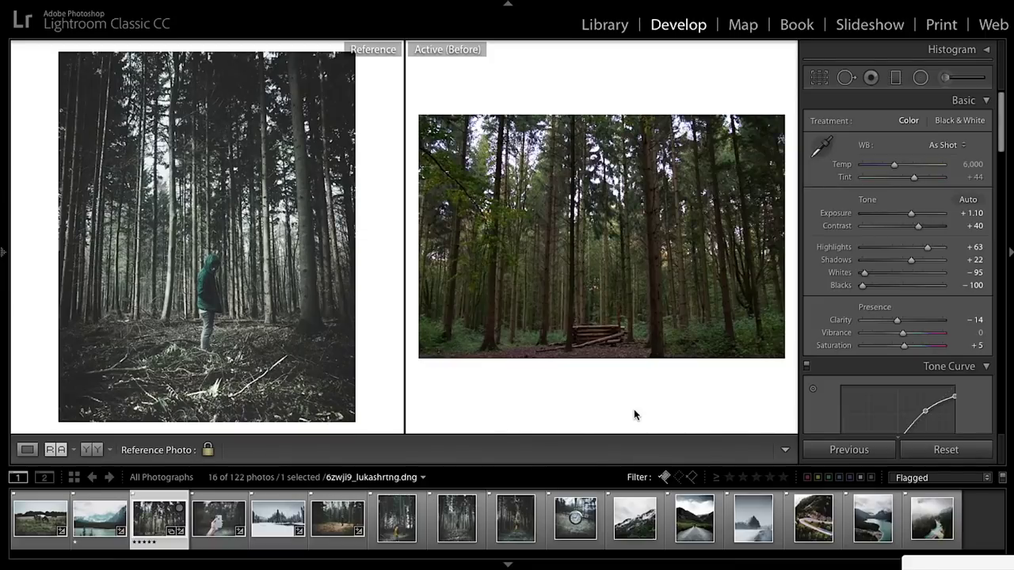
# Compare the graded snow and cow photos against their originals with the Before/After view.
pyautogui.press('\\')
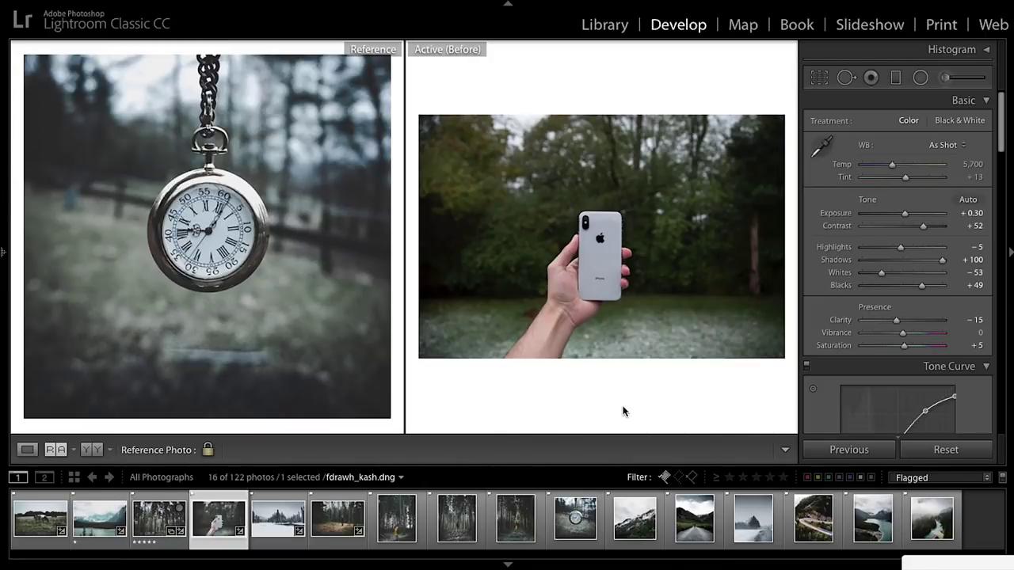
pyautogui.press('\\')
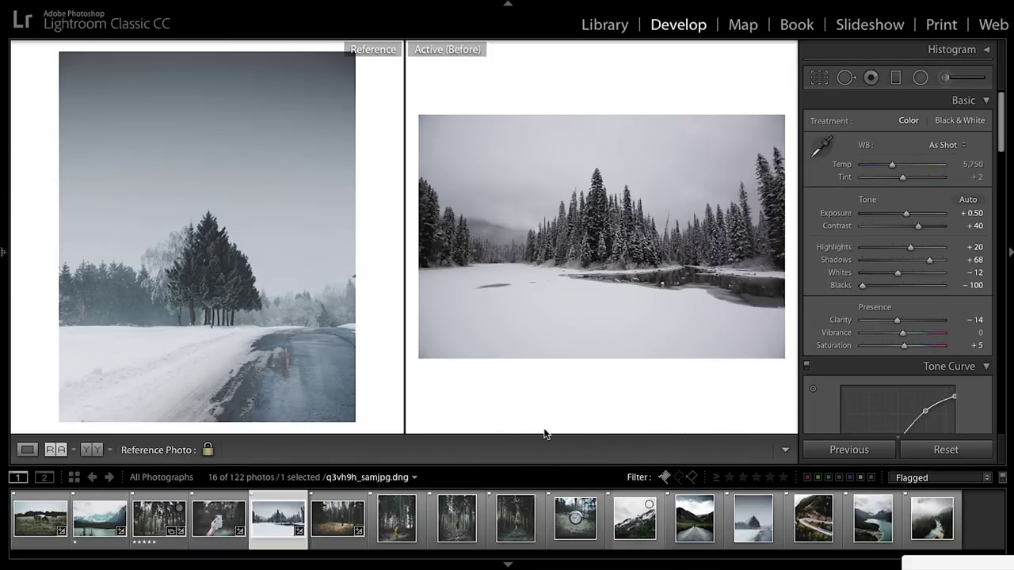
pyautogui.press('\\')
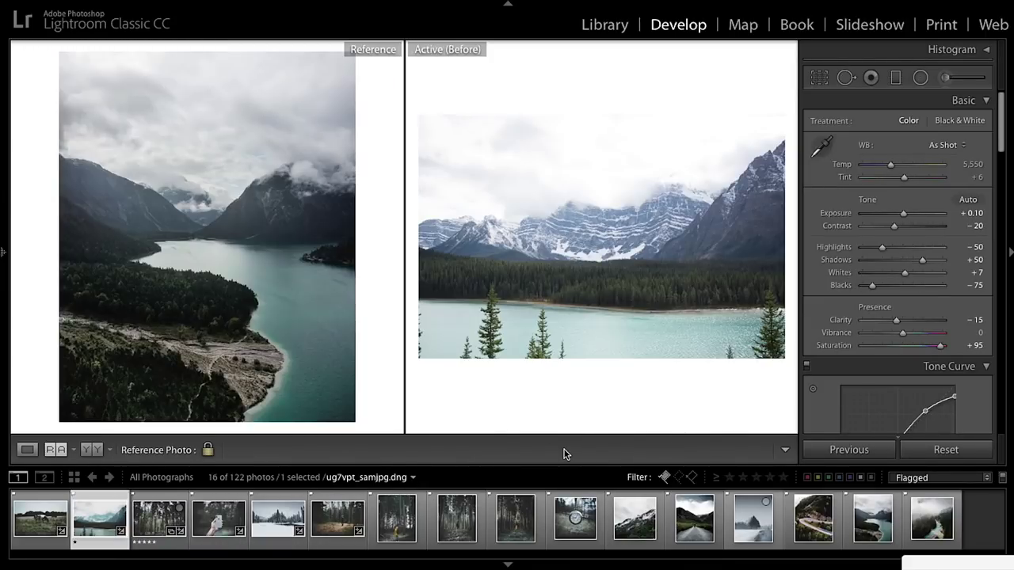
pyautogui.press('\\')
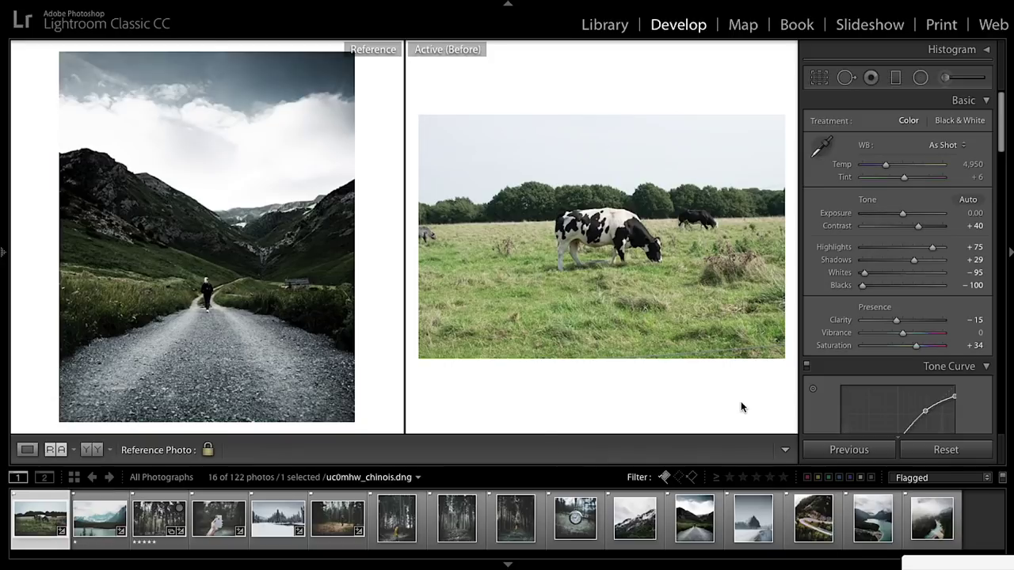
pyautogui.press('\\')
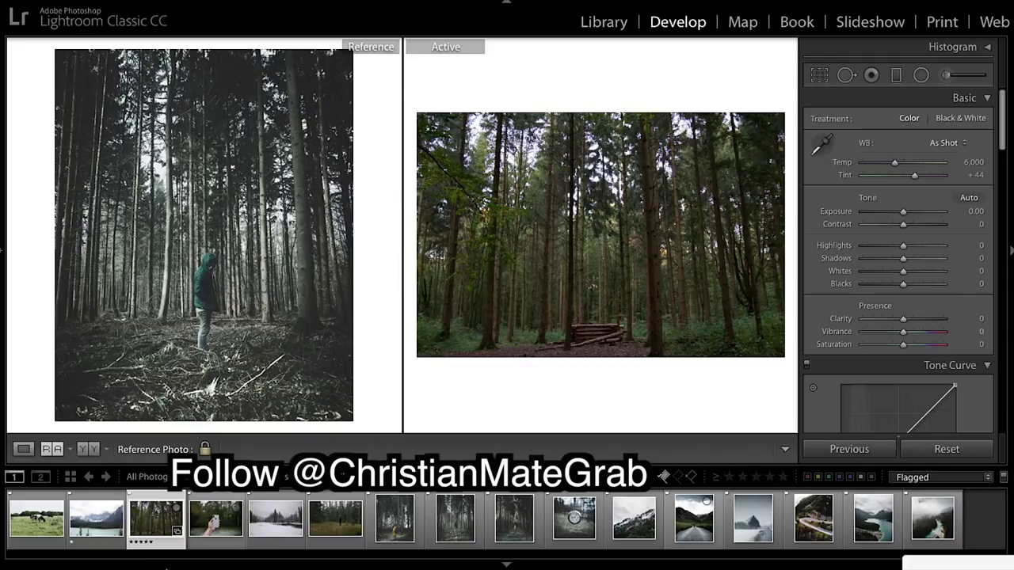
# Browse the reference photos in the filmstrip, then return to the wide forest shot.
pyautogui.click(392, 527)
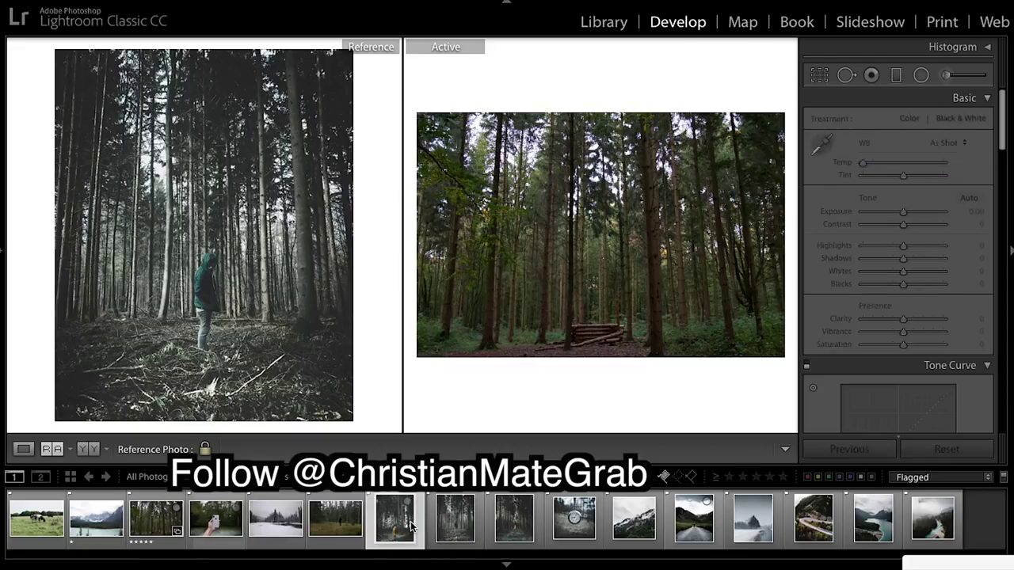
pyautogui.click(574, 519)
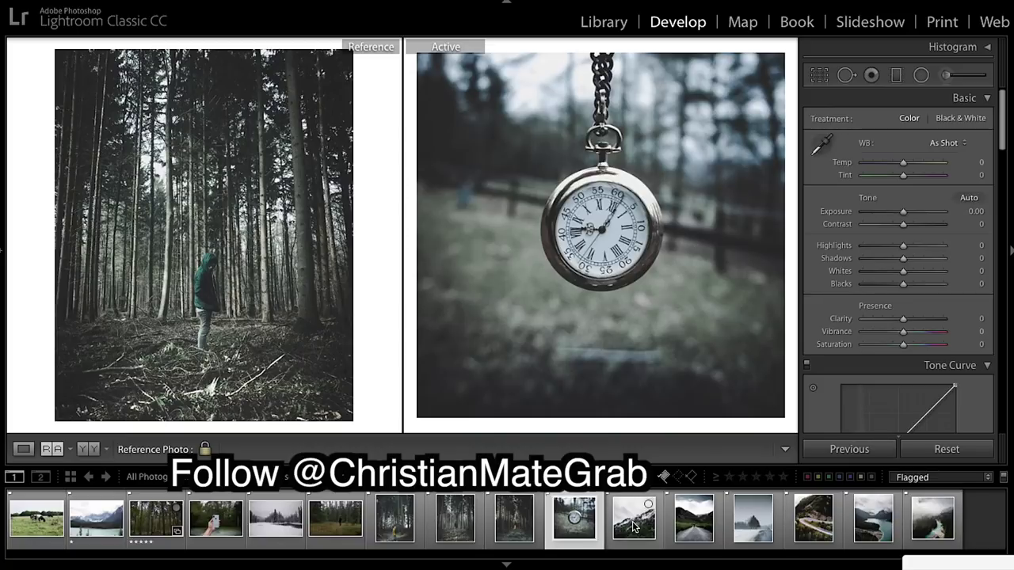
pyautogui.click(633, 519)
pyautogui.click(693, 519)
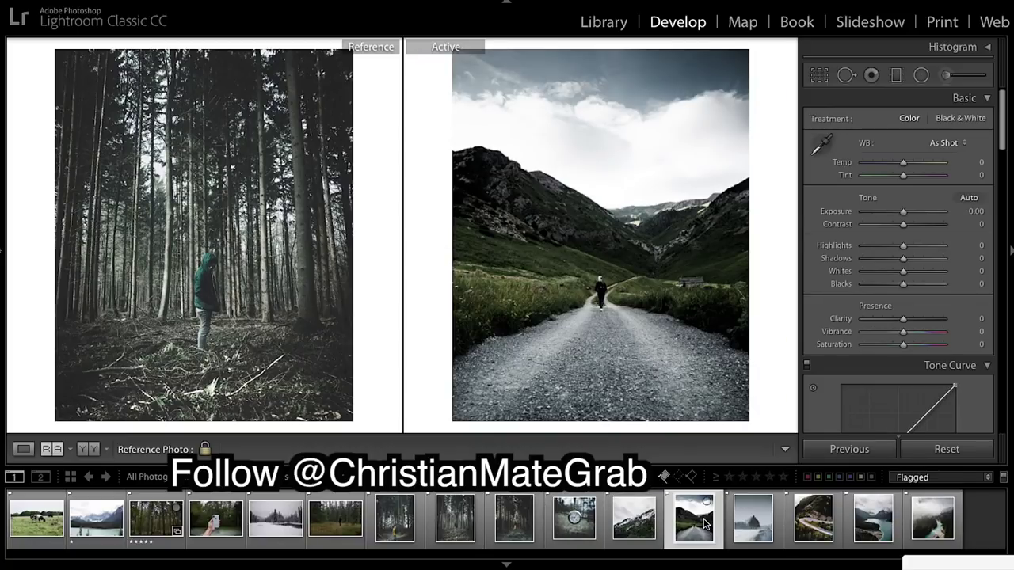
pyautogui.click(754, 521)
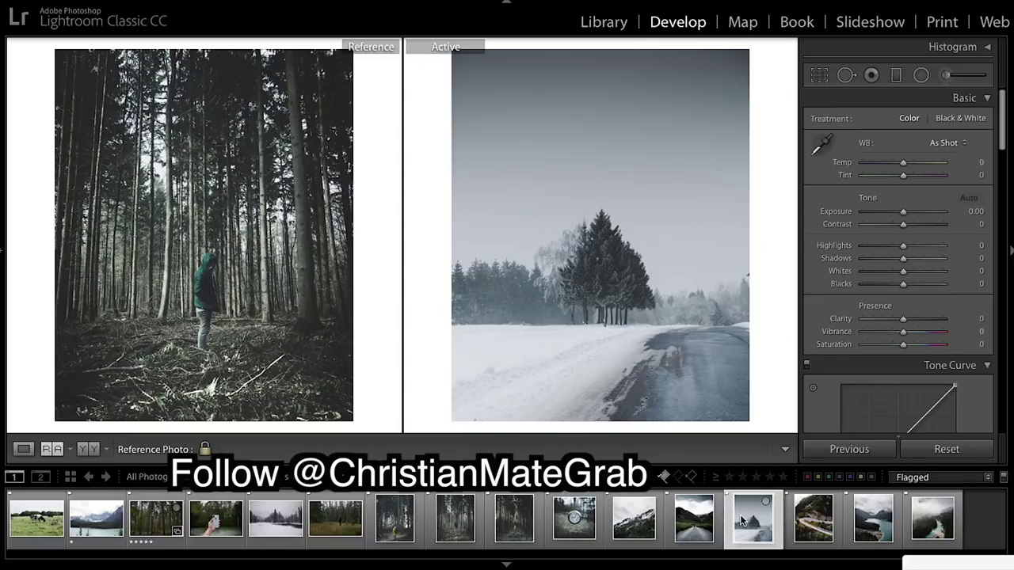
pyautogui.click(810, 533)
pyautogui.click(156, 518)
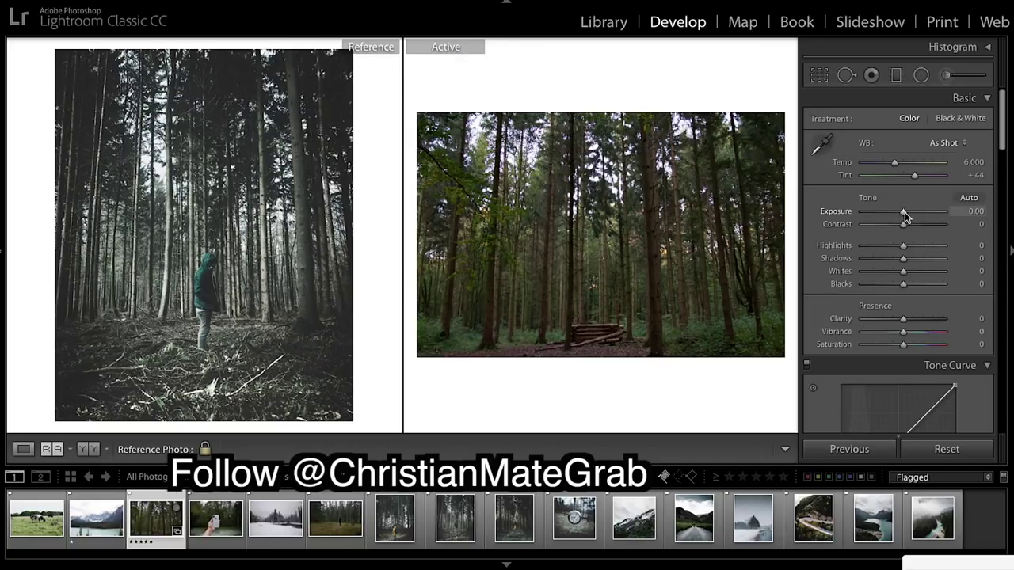
# Set Exposure +1.10, Contrast +40, Highlights +63, Shadows +22, Whites −95, Blacks −100, Clarity −14.
pyautogui.moveTo(905, 213); pyautogui.dragTo(913, 216)
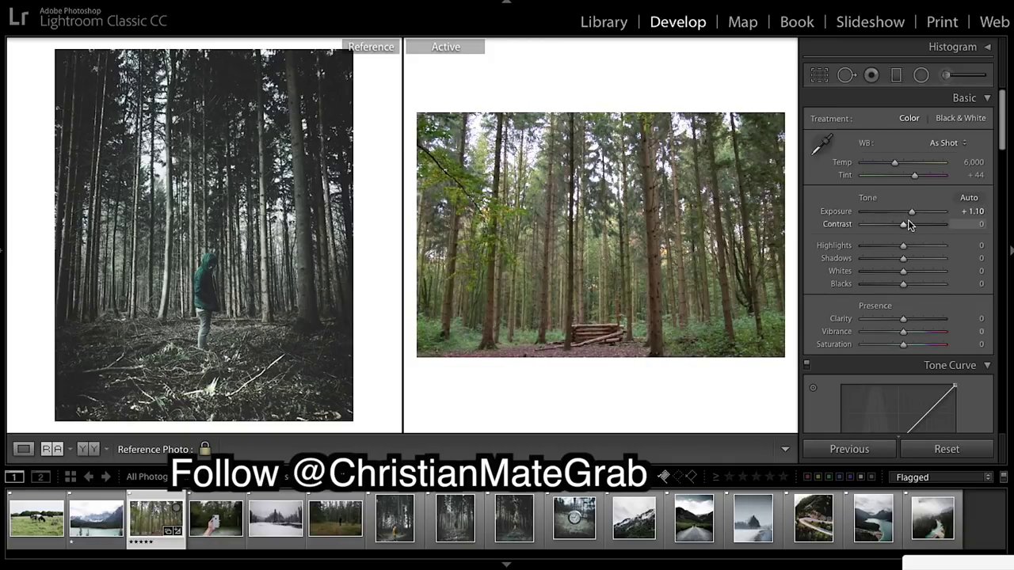
pyautogui.moveTo(903, 225); pyautogui.dragTo(919, 225)
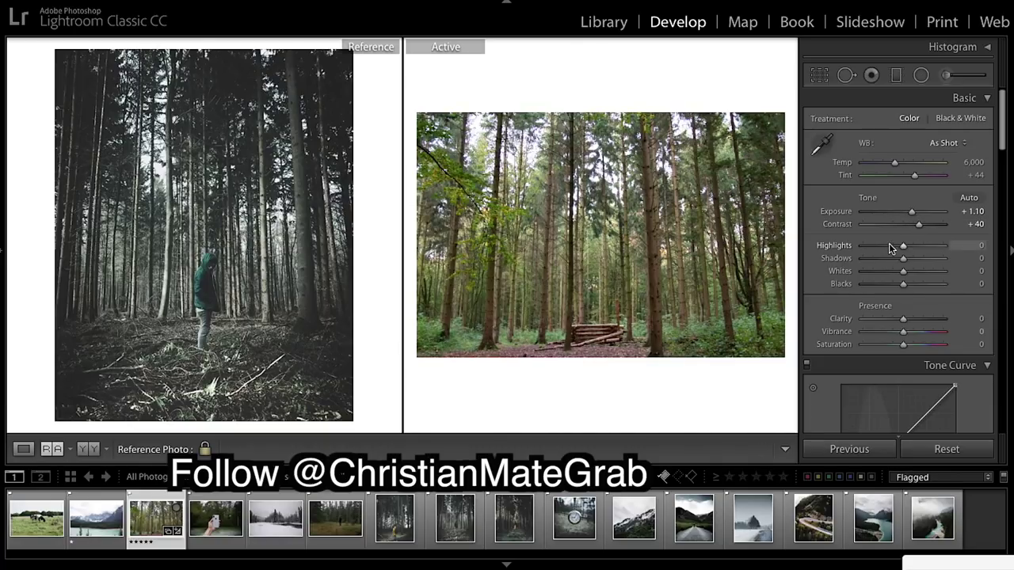
pyautogui.moveTo(903, 246); pyautogui.dragTo(932, 251)
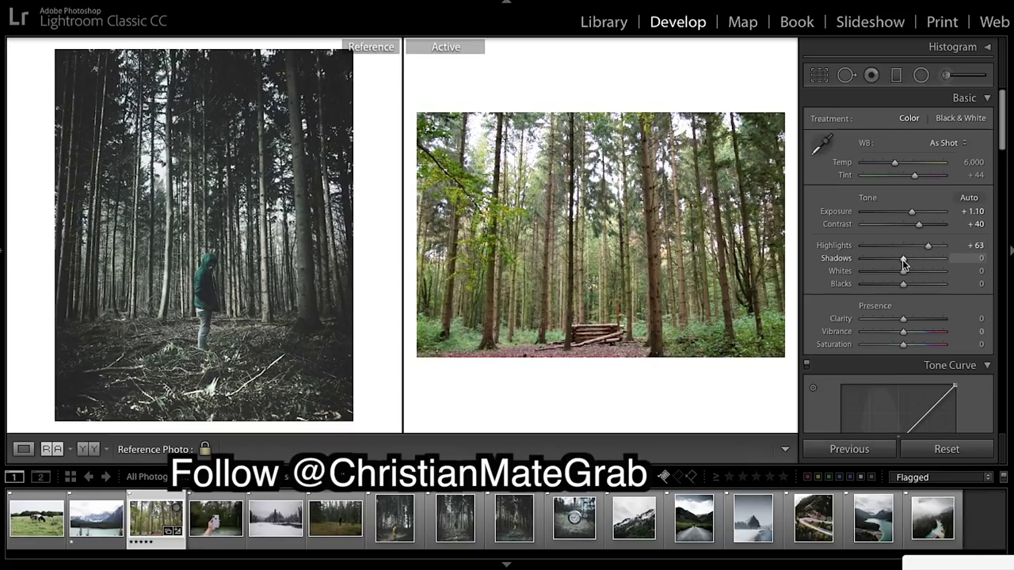
pyautogui.moveTo(902, 259); pyautogui.dragTo(912, 261)
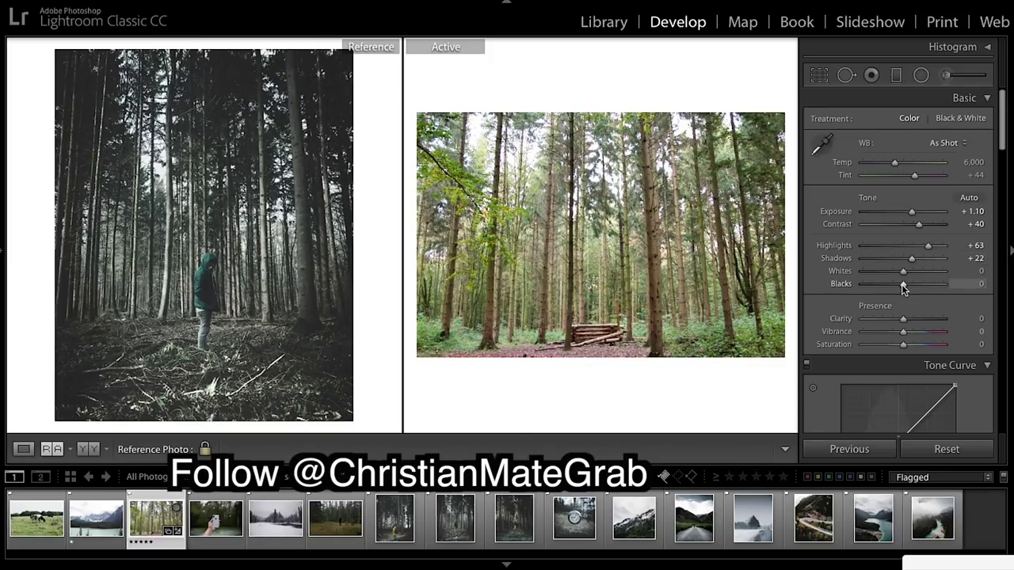
pyautogui.moveTo(902, 284); pyautogui.dragTo(852, 284)
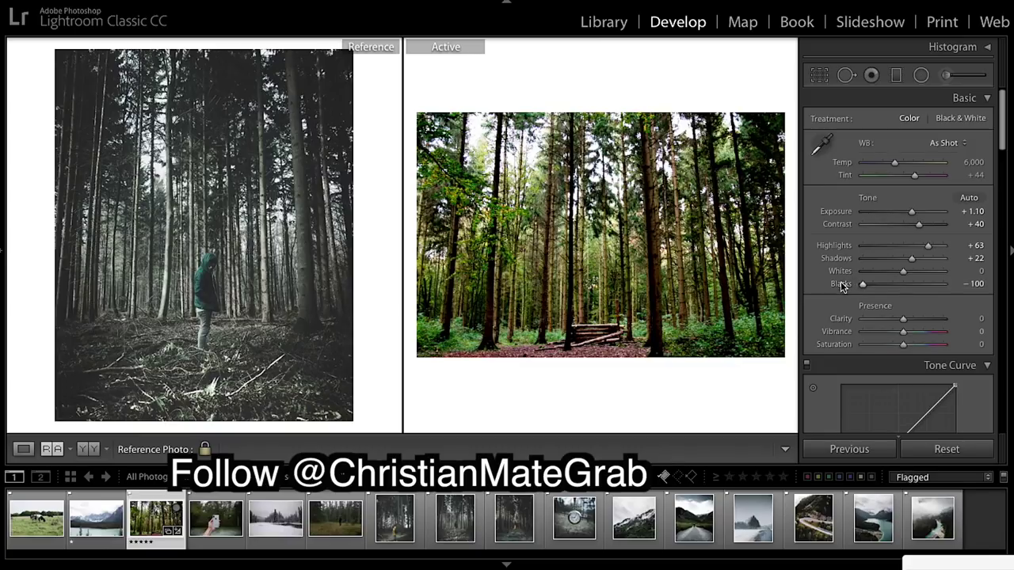
pyautogui.scroll(-3, 921, 293)
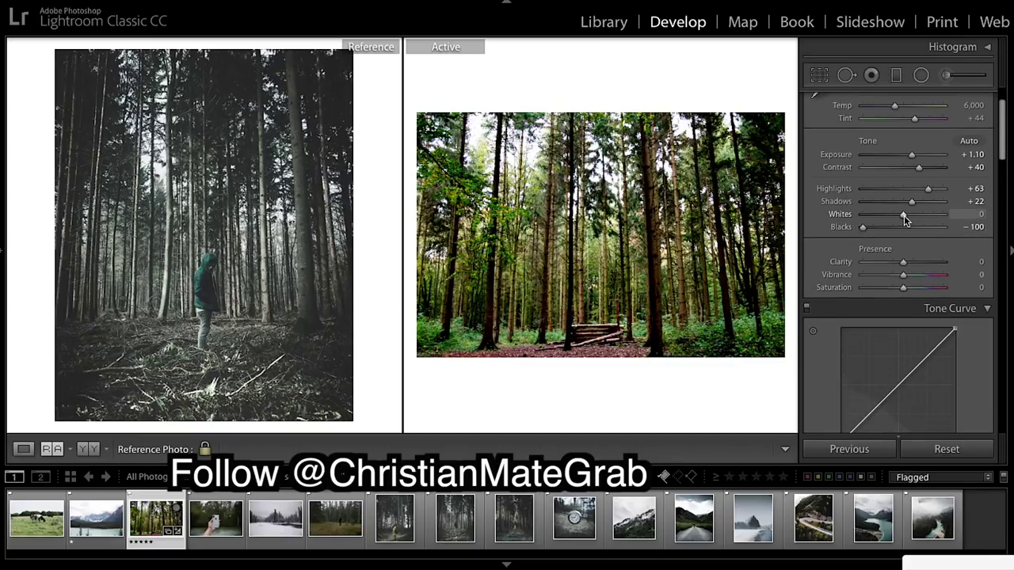
pyautogui.moveTo(904, 216); pyautogui.dragTo(866, 218)
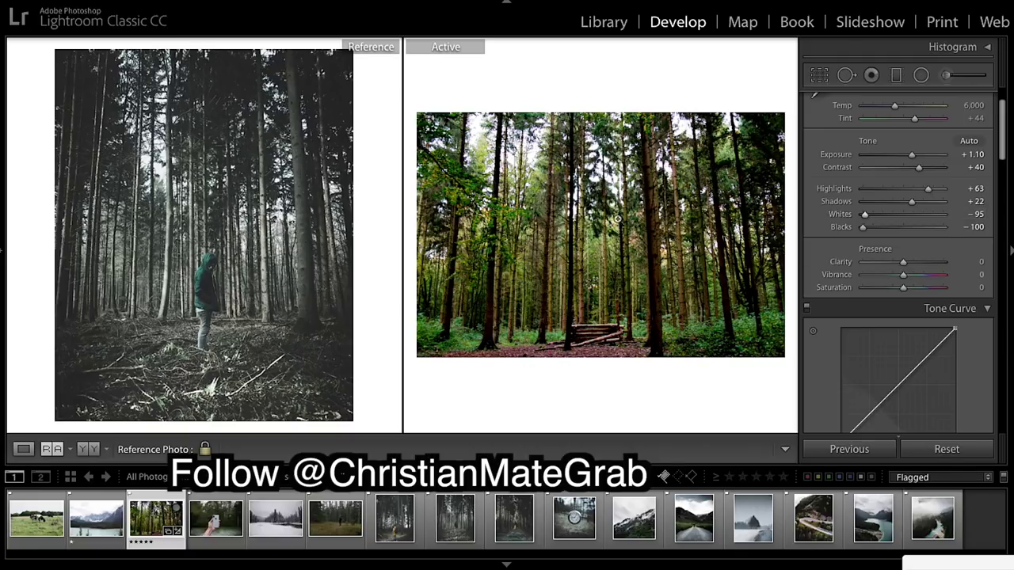
pyautogui.scroll(-3, 968, 279)
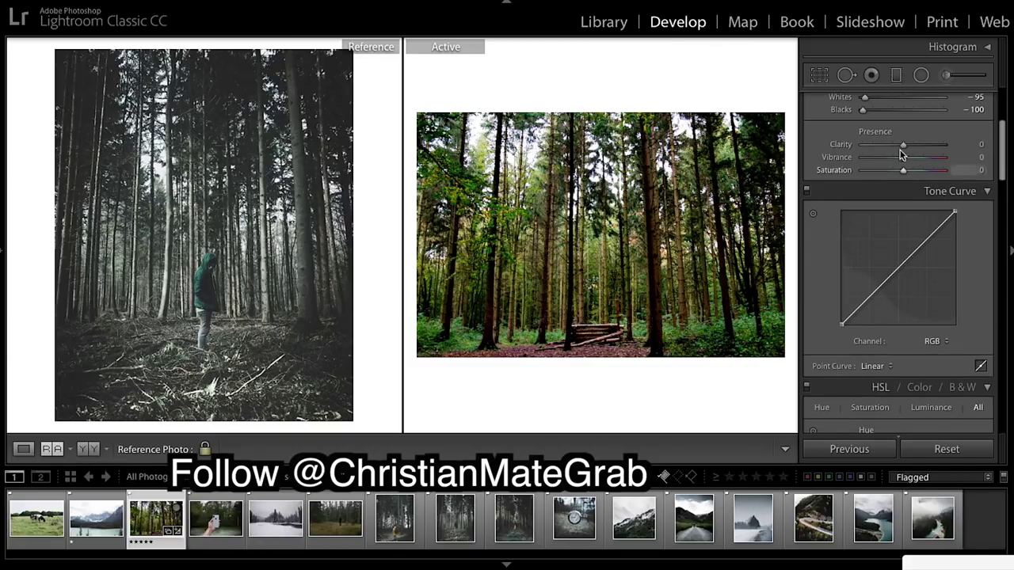
pyautogui.moveTo(903, 144); pyautogui.dragTo(908, 176)
# Add shadow and upper-midtone curve points, raise the black point, and lower the white endpoint to 89%.
pyautogui.click(897, 268)
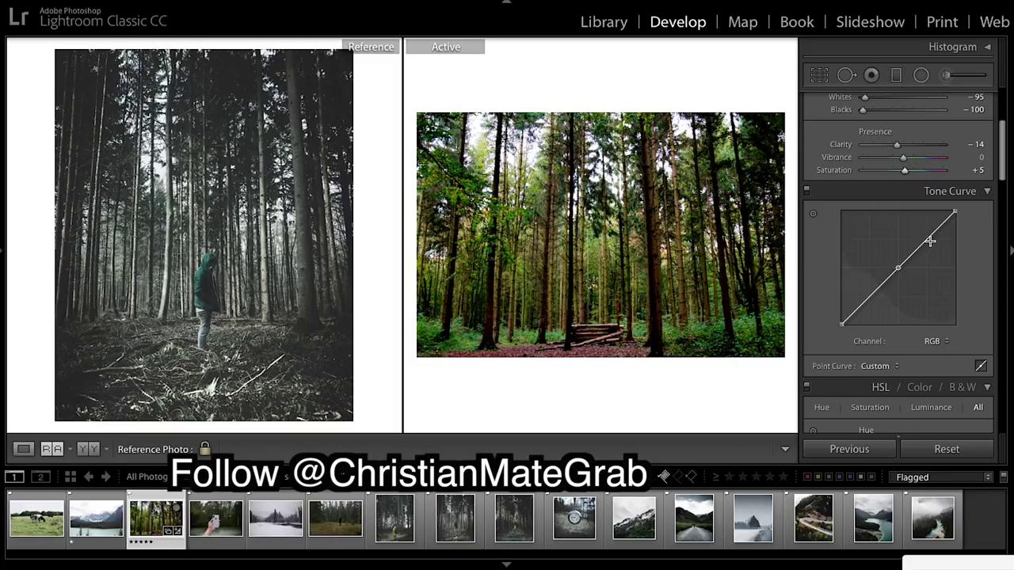
pyautogui.click(875, 291)
pyautogui.click(864, 305)
pyautogui.moveTo(842, 323); pyautogui.dragTo(837, 312)
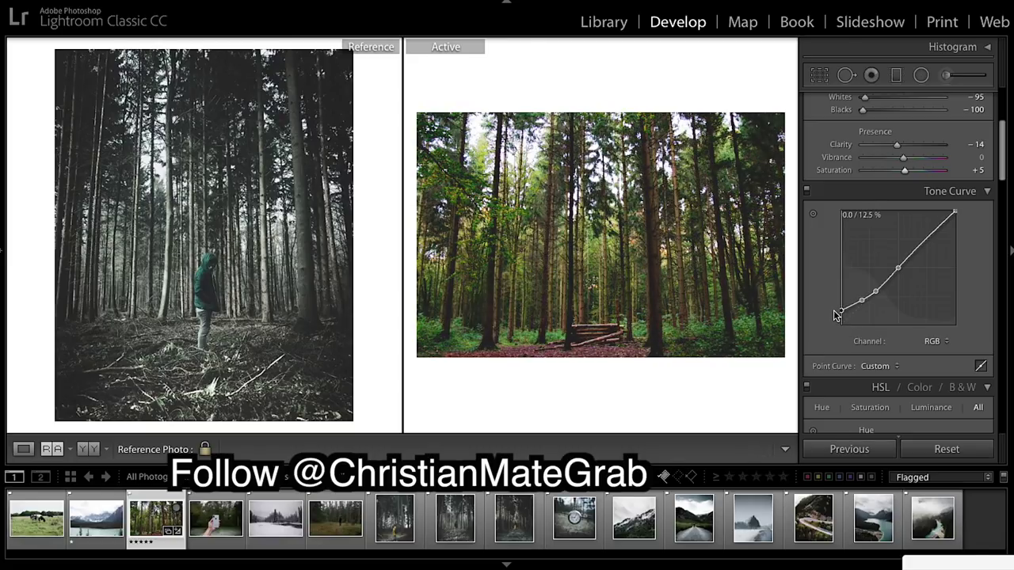
pyautogui.rightClick(897, 267)
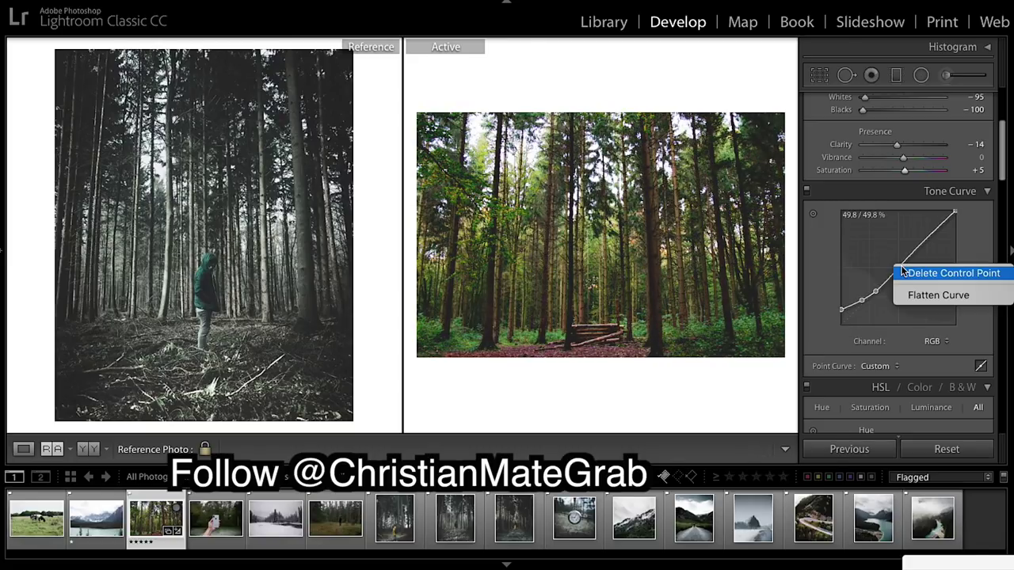
pyautogui.click(918, 272)
pyautogui.moveTo(925, 245); pyautogui.dragTo(926, 235)
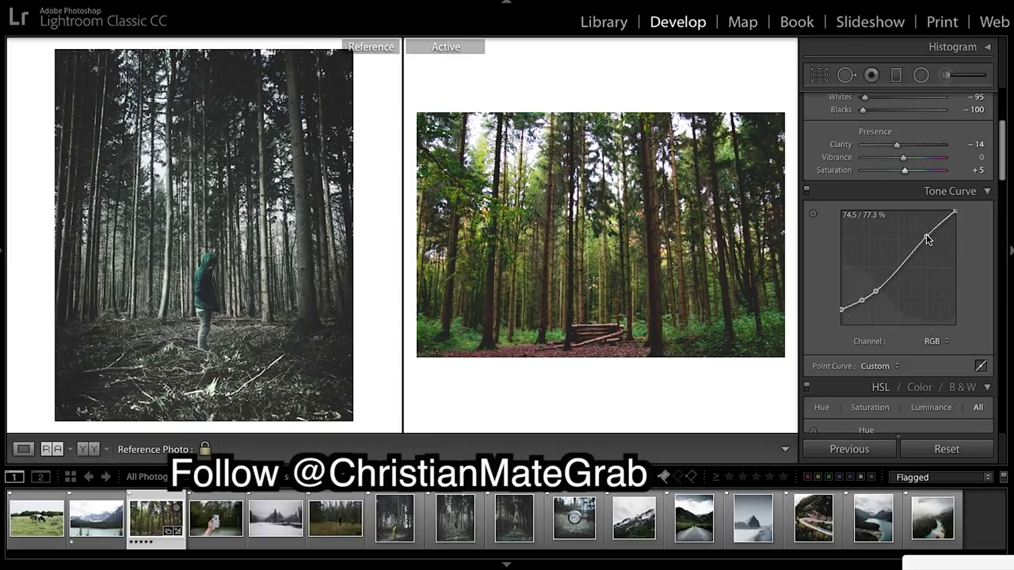
pyautogui.rightClick(954, 215)
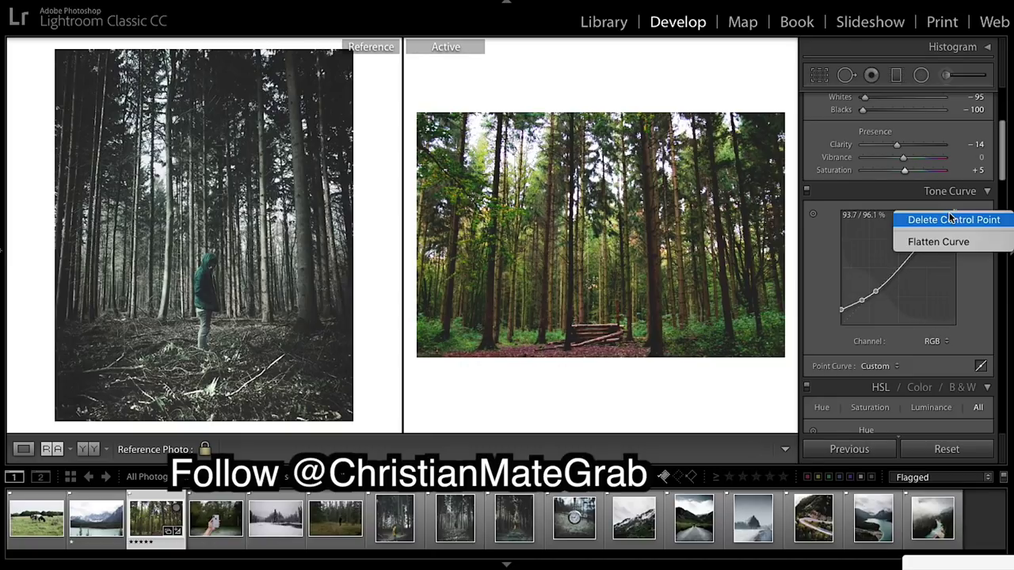
pyautogui.click(960, 218)
pyautogui.moveTo(959, 217); pyautogui.dragTo(961, 225)
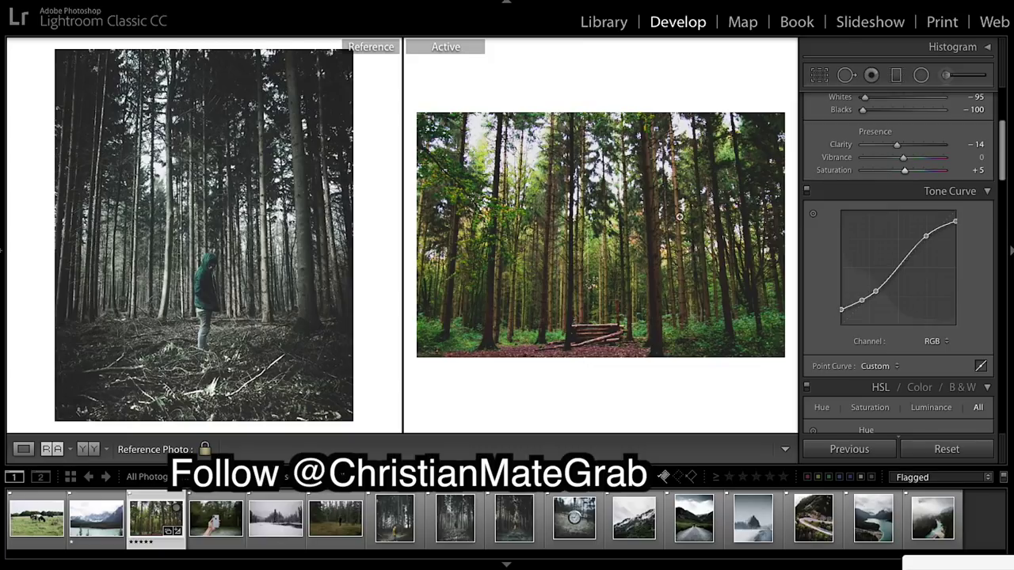
pyautogui.scroll(-10, 933, 253)
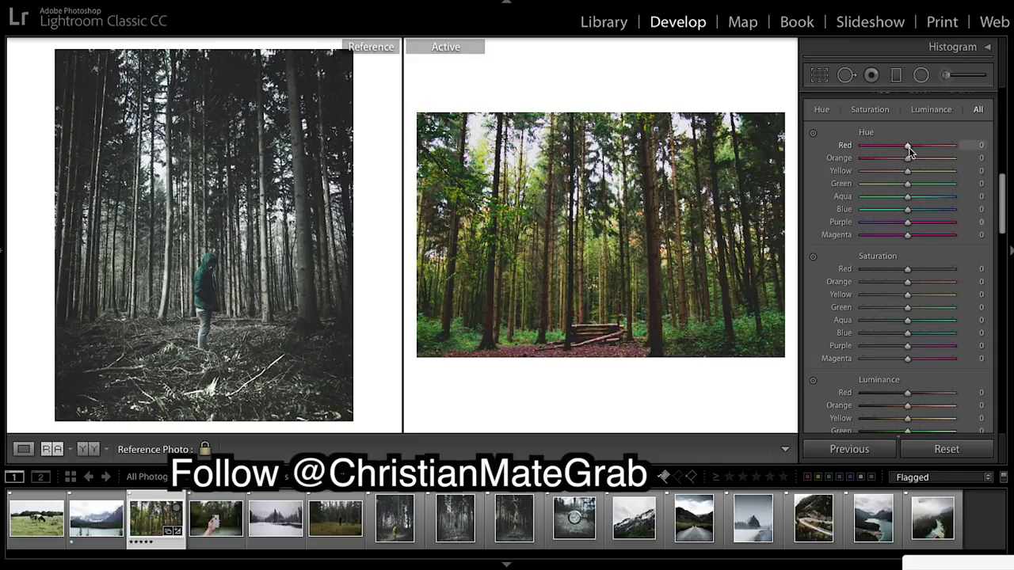
# Set HSL Hue to Red +33, Orange +8, Yellow +3, Aqua +4, Blue +8, Magenta +18.
pyautogui.moveTo(915, 151); pyautogui.dragTo(909, 170)
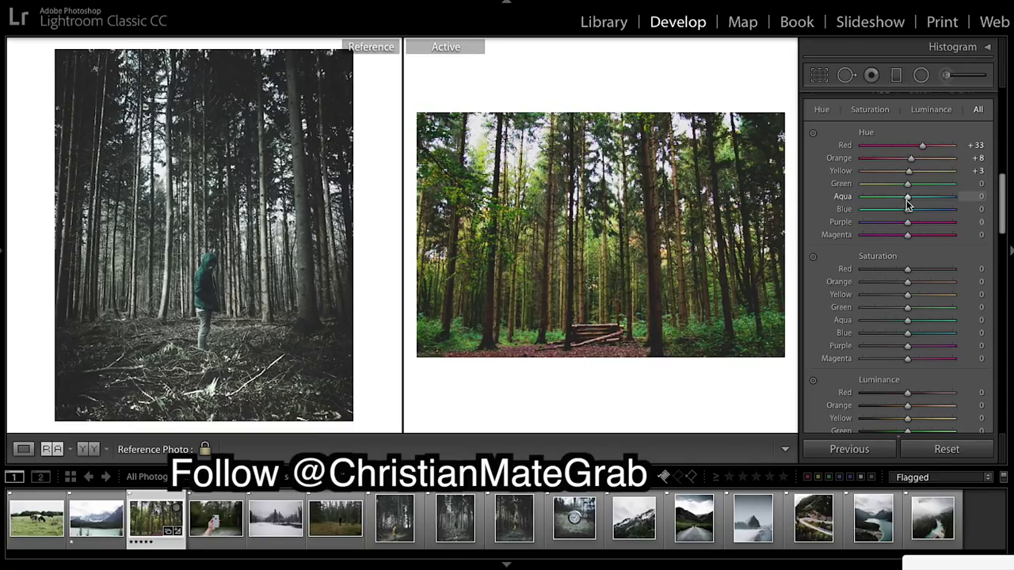
pyautogui.moveTo(907, 205); pyautogui.dragTo(910, 204)
pyautogui.moveTo(908, 209); pyautogui.dragTo(910, 208)
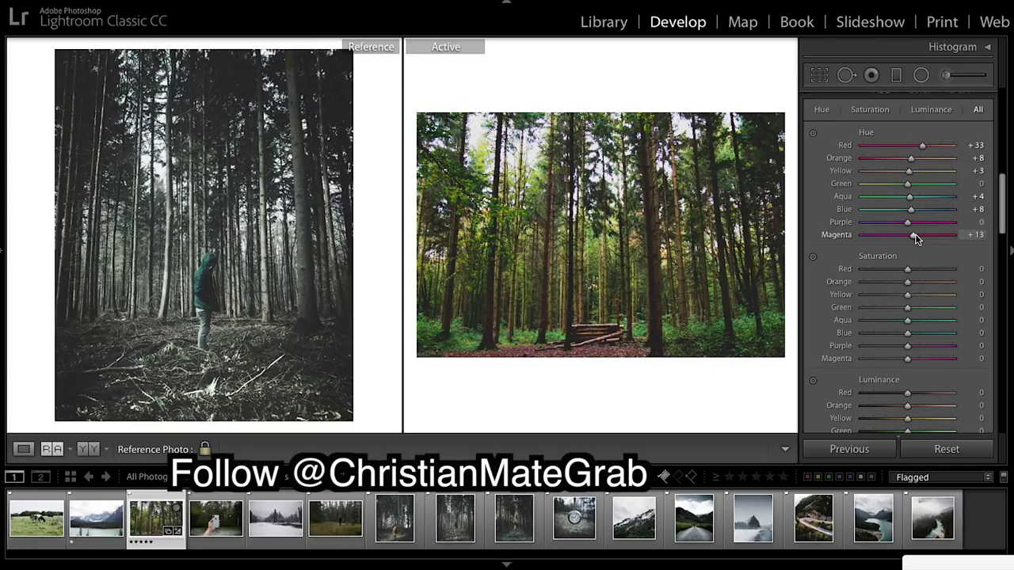
pyautogui.moveTo(916, 233); pyautogui.dragTo(917, 235)
pyautogui.scroll(-2, 922, 262)
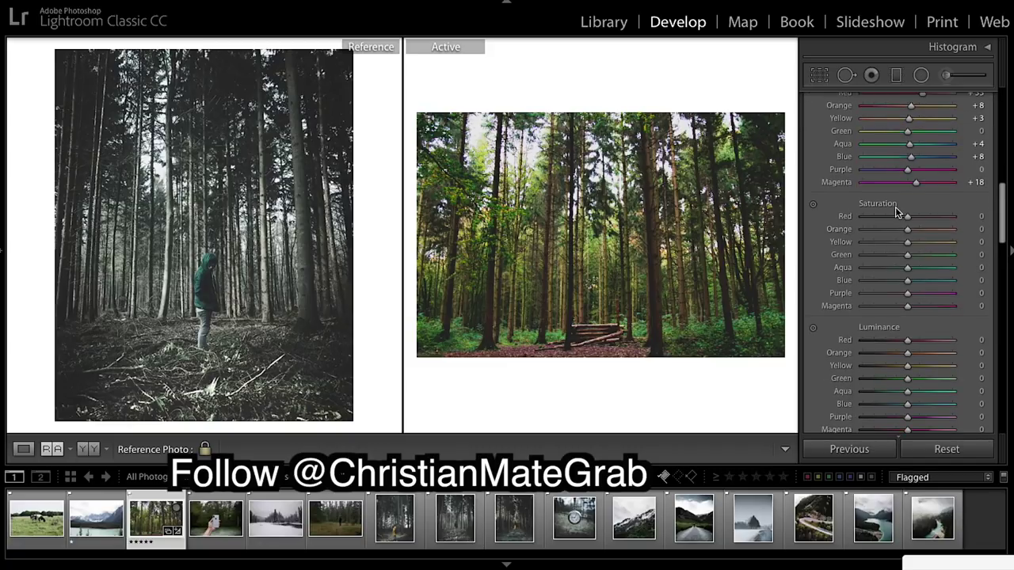
# Pull HSL Saturation down across all colours, from Red −95 and Green −89 to Purple −45 and Magenta −35.
pyautogui.moveTo(907, 216); pyautogui.dragTo(866, 219)
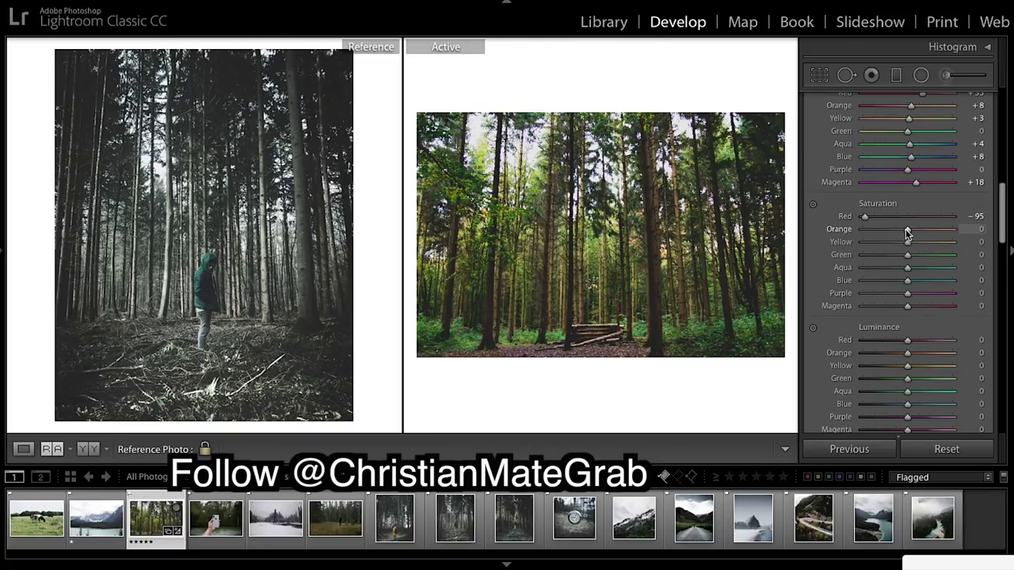
pyautogui.moveTo(908, 230); pyautogui.dragTo(866, 259)
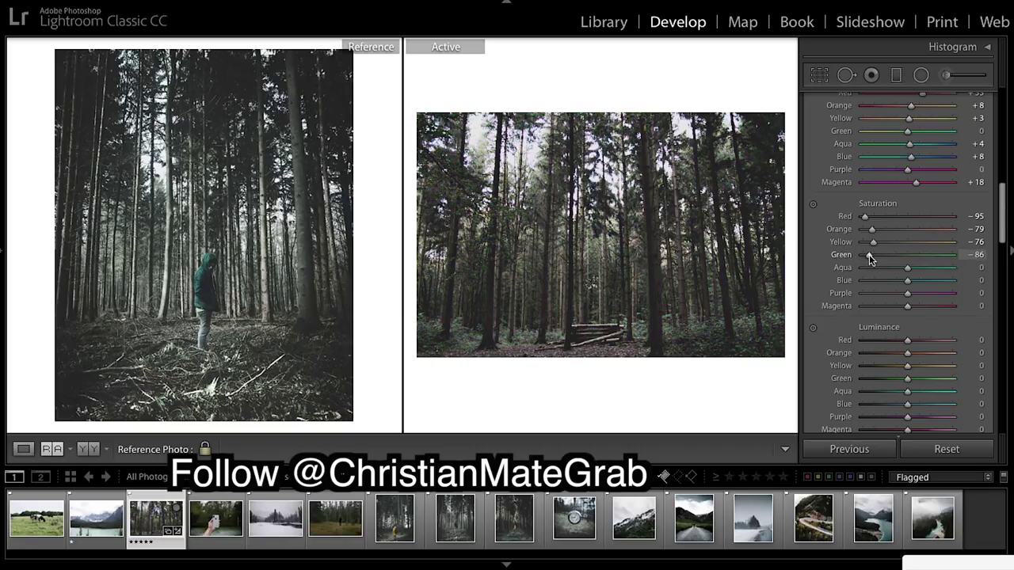
pyautogui.moveTo(870, 254); pyautogui.dragTo(873, 259)
pyautogui.moveTo(872, 258); pyautogui.dragTo(867, 256)
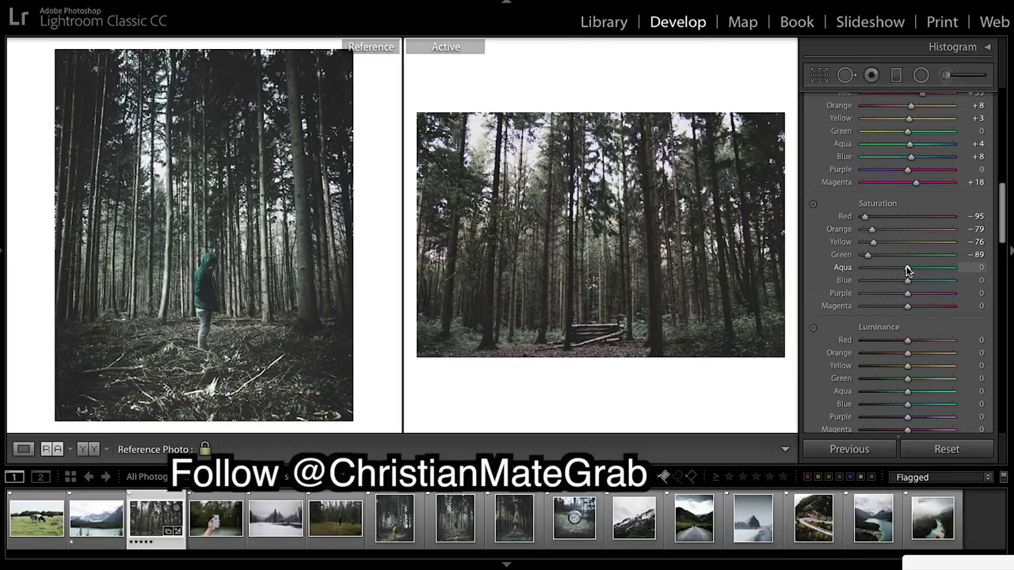
pyautogui.moveTo(902, 267); pyautogui.dragTo(874, 283)
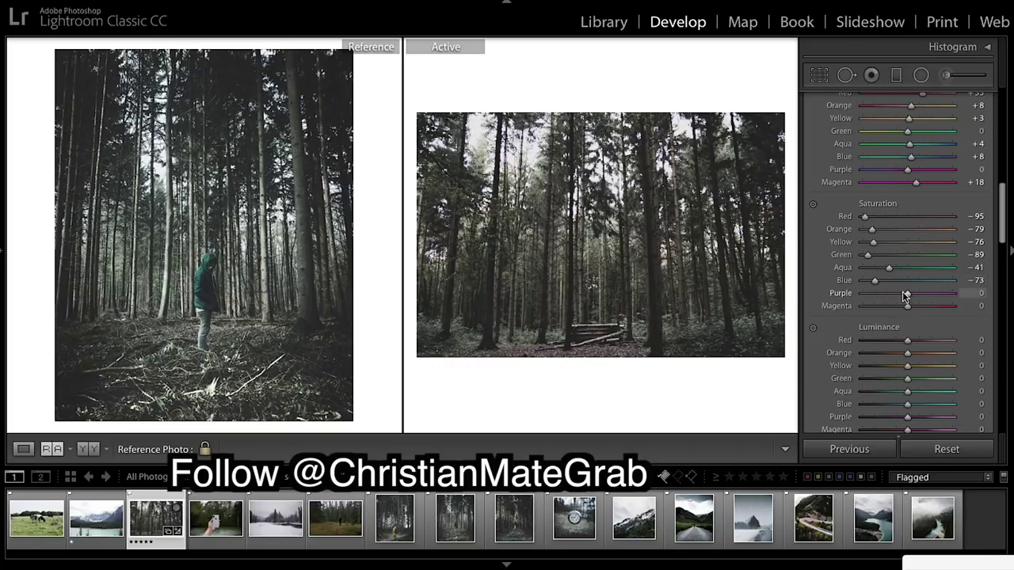
pyautogui.moveTo(905, 293)
pyautogui.mouseDown()
pyautogui.moveTo(885, 294)
pyautogui.moveTo(892, 306)
pyautogui.mouseUp()
# Set HSL Luminance: Red −10, Orange +76, Yellow +86, Green +42, Aqua +10, Blue −33, Purple +20, Magenta +10.
pyautogui.scroll(-2, 911, 347)
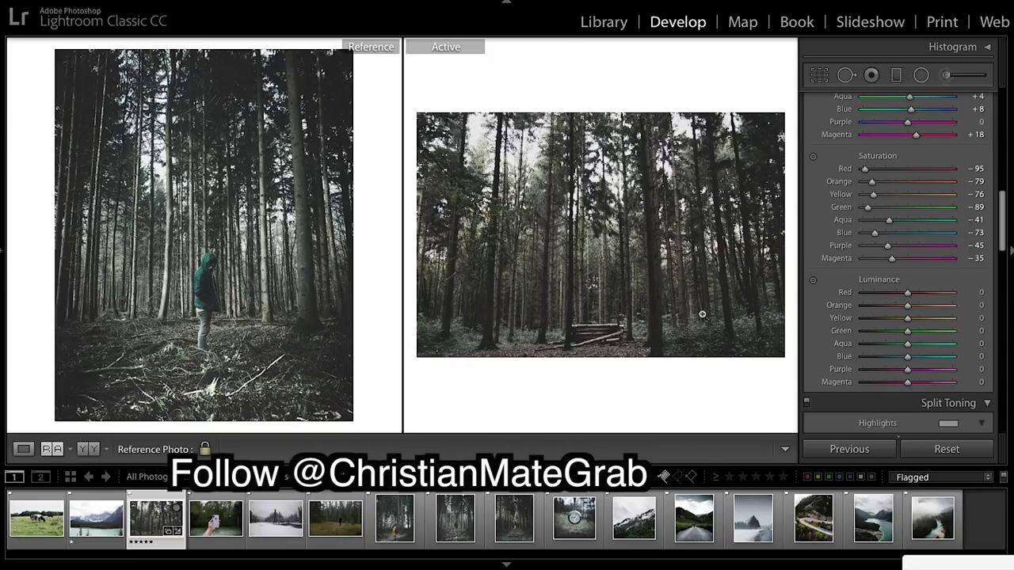
pyautogui.scroll(-1, 887, 300)
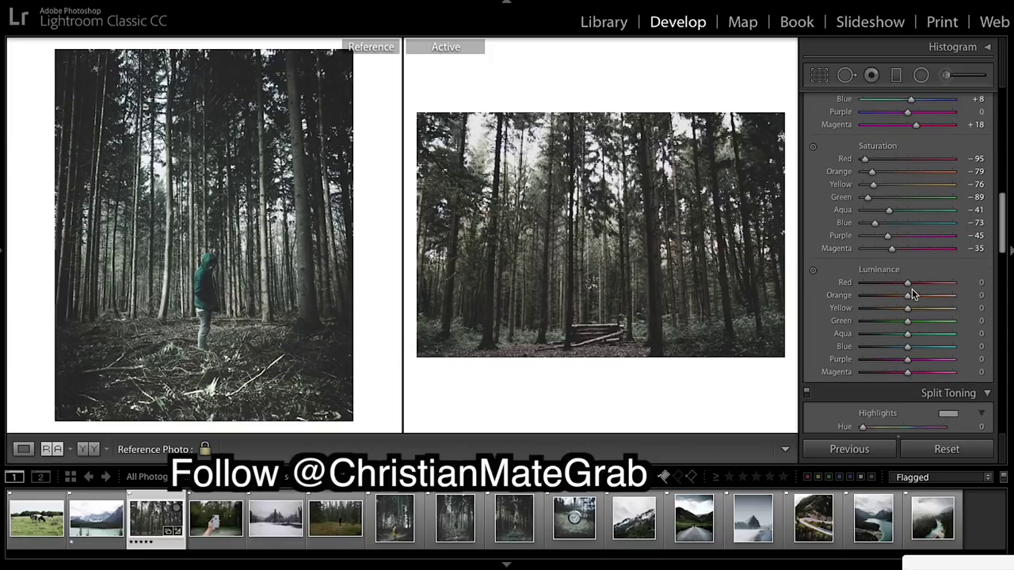
pyautogui.moveTo(907, 283); pyautogui.dragTo(904, 284)
pyautogui.moveTo(935, 301)
pyautogui.mouseDown()
pyautogui.moveTo(924, 310)
pyautogui.moveTo(949, 308)
pyautogui.mouseUp()
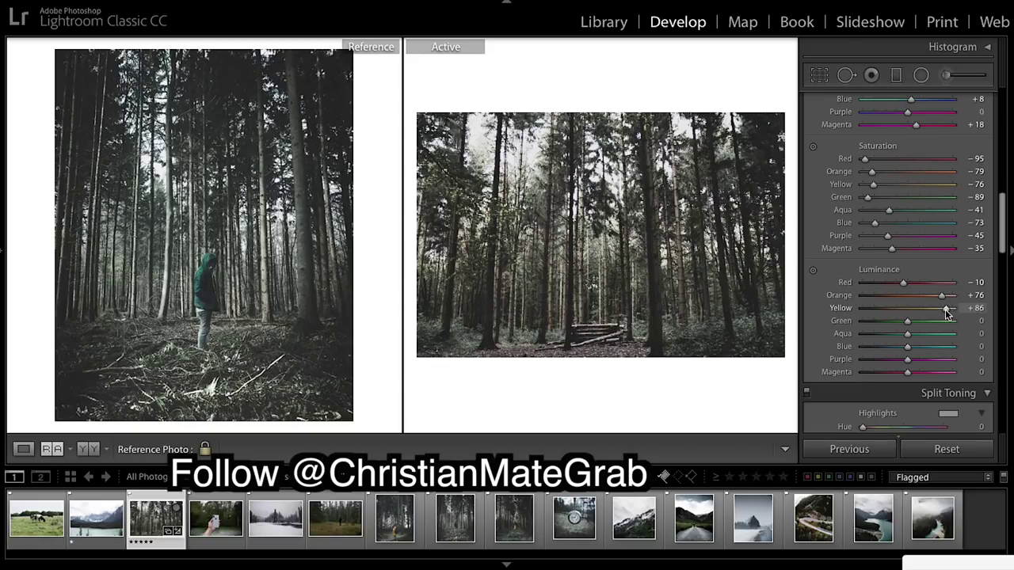
pyautogui.moveTo(909, 326); pyautogui.dragTo(927, 328)
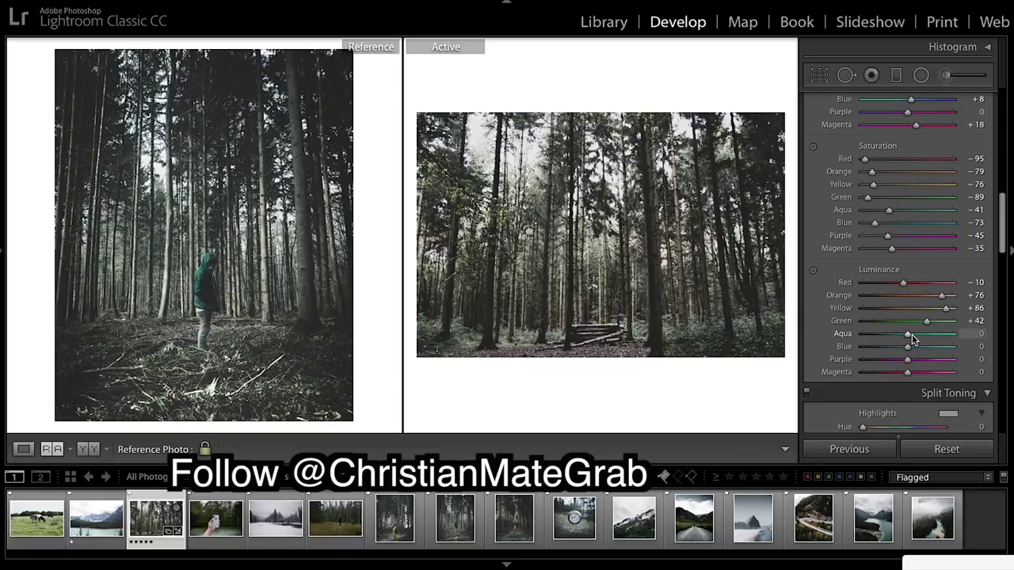
pyautogui.moveTo(911, 335); pyautogui.dragTo(893, 345)
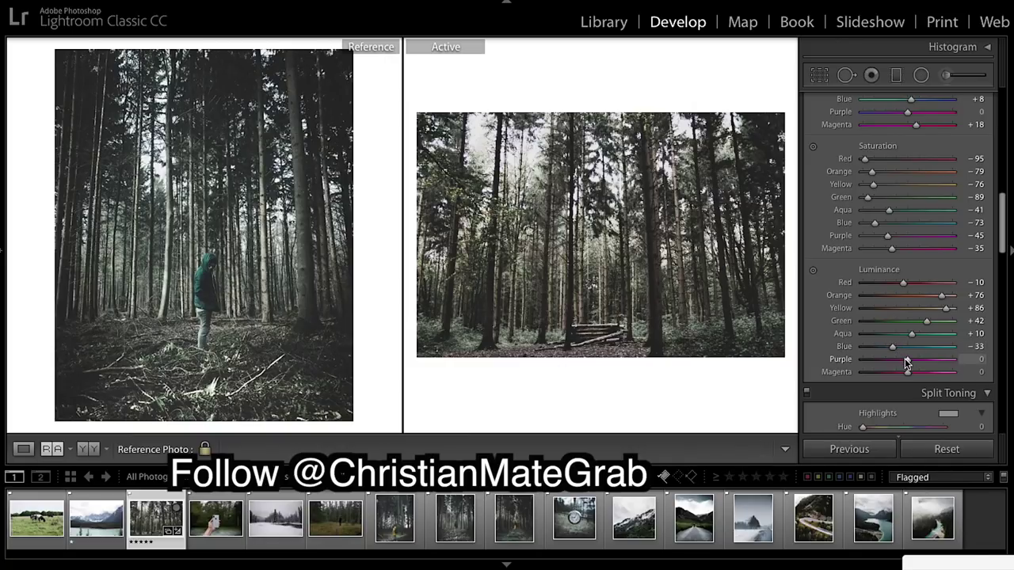
pyautogui.moveTo(918, 361); pyautogui.dragTo(912, 373)
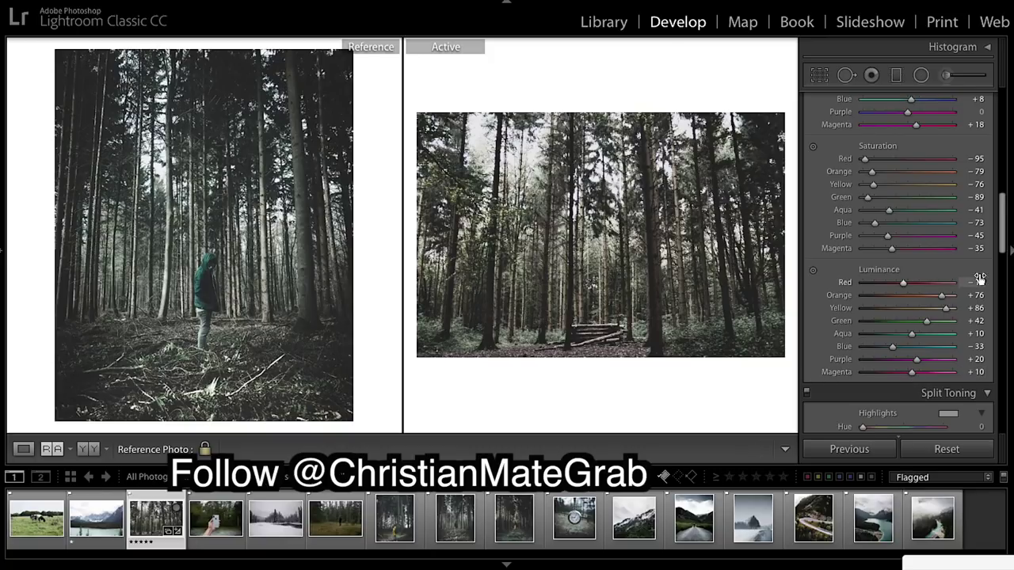
pyautogui.scroll(-5, 979, 278)
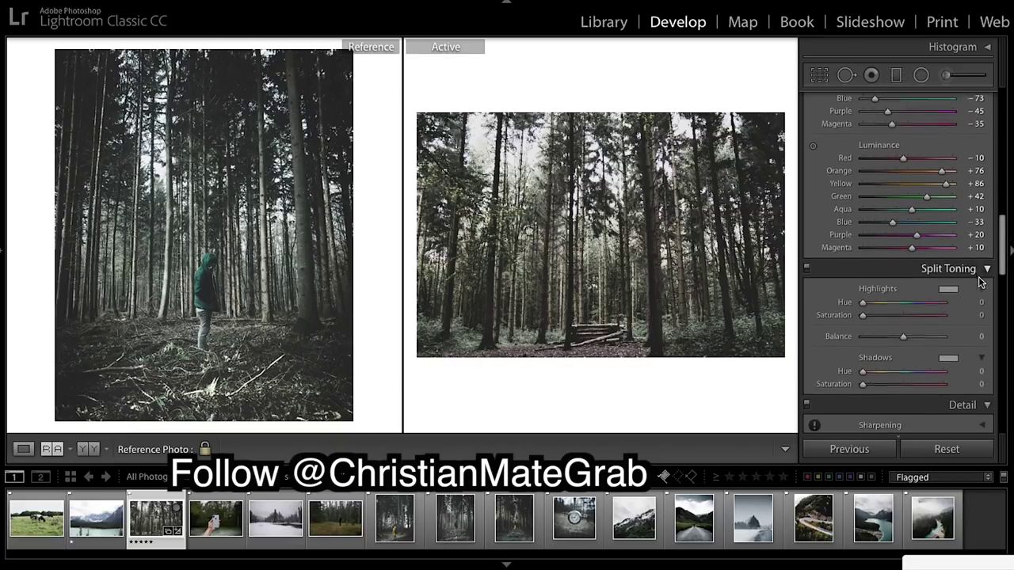
# Tint the highlights blue with Split Toning Hue 215 and Saturation 10.
pyautogui.scroll(-1, 979, 280)
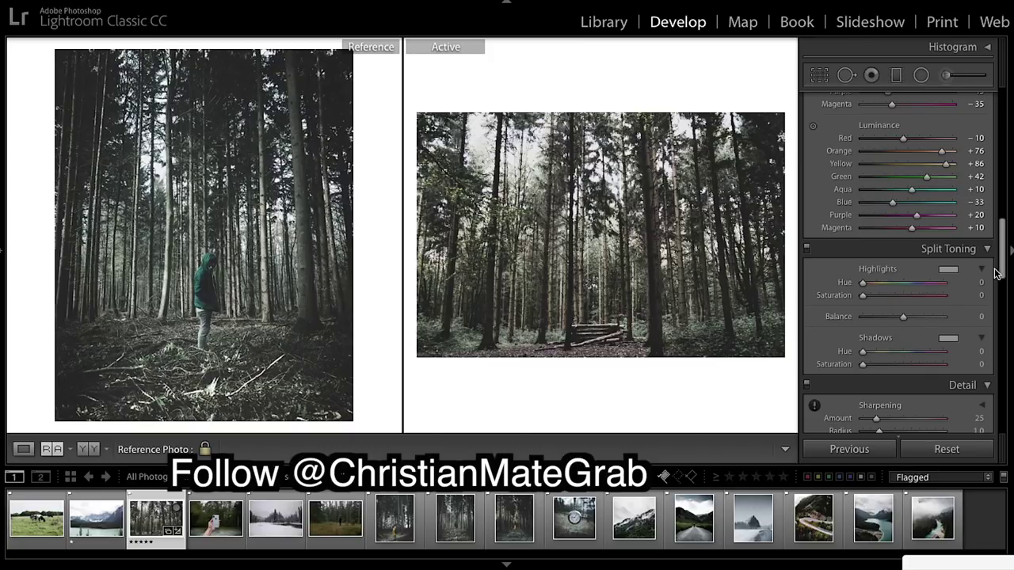
pyautogui.moveTo(863, 285); pyautogui.dragTo(911, 305)
pyautogui.moveTo(861, 294); pyautogui.dragTo(871, 300)
# Set the Detail panel's Sharpening Amount to 0.
pyautogui.scroll(-2, 909, 330)
pyautogui.scroll(-2, 909, 330)
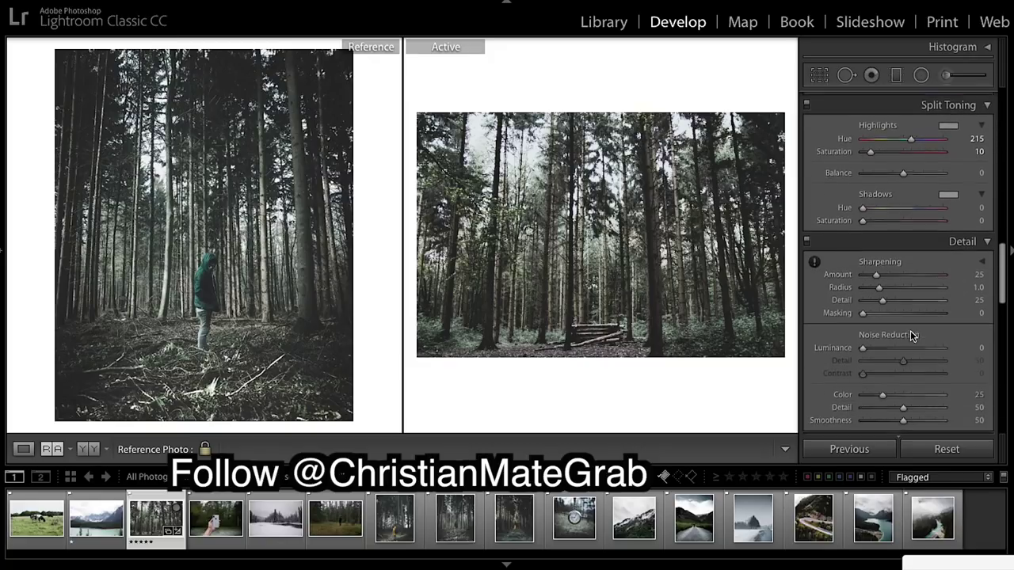
pyautogui.moveTo(876, 273); pyautogui.dragTo(847, 269)
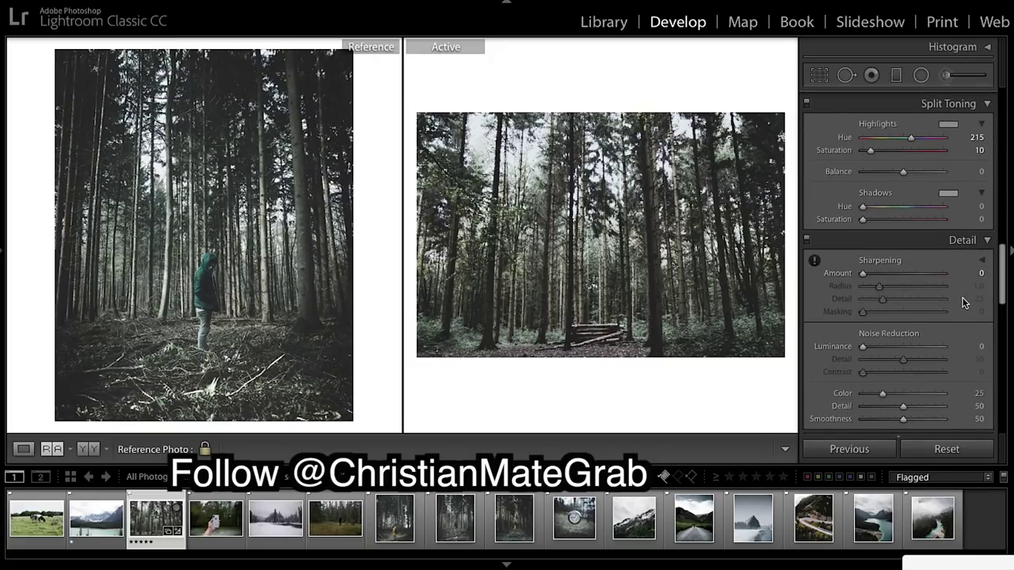
pyautogui.scroll(-2, 962, 301)
pyautogui.scroll(-2, 963, 302)
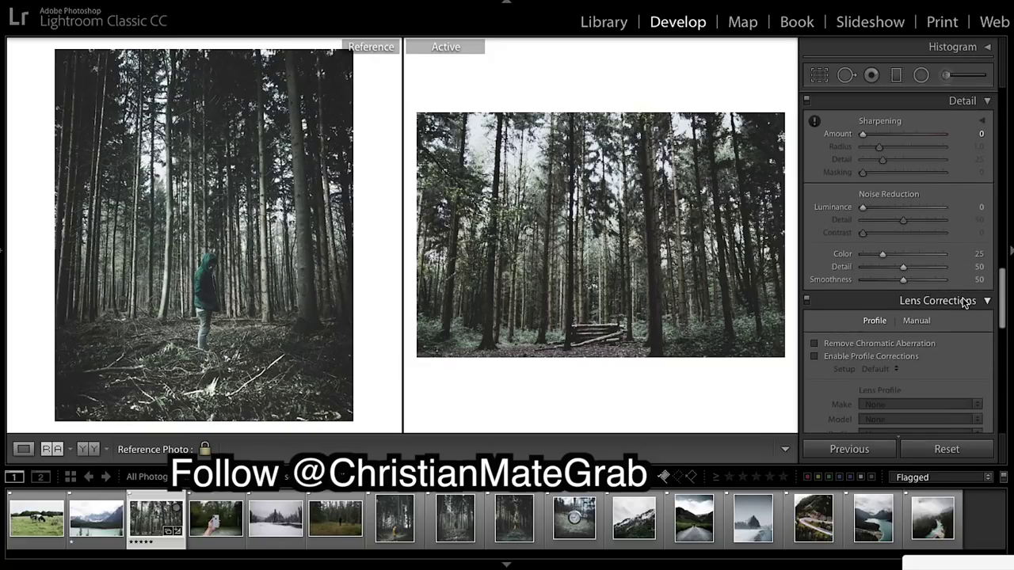
# Compare with and without lens profile corrections, leaving Enable Profile Corrections off.
pyautogui.scroll(-3, 963, 301)
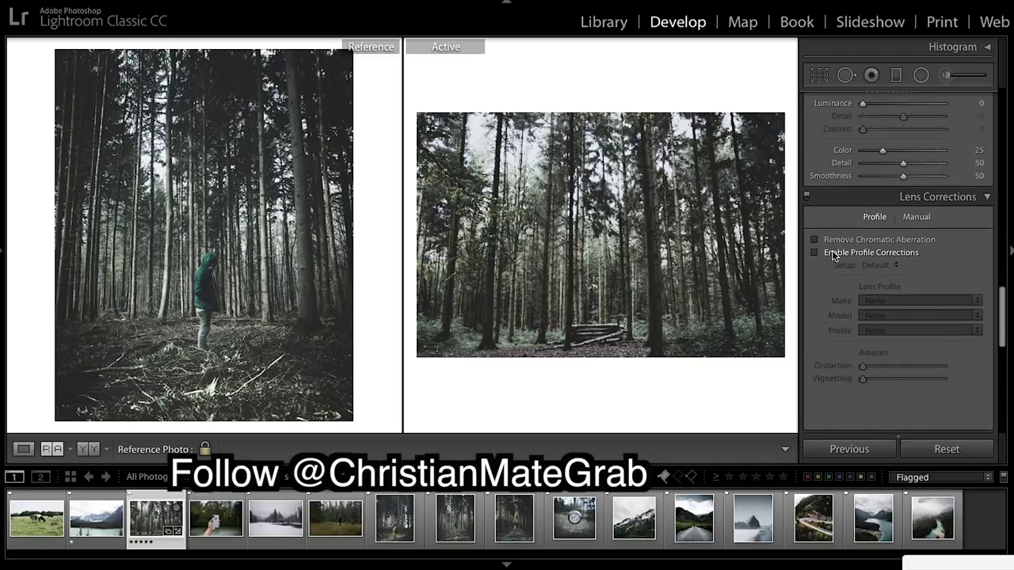
pyautogui.click(814, 252)
pyautogui.click(813, 253)
pyautogui.click(813, 254)
pyautogui.click(814, 253)
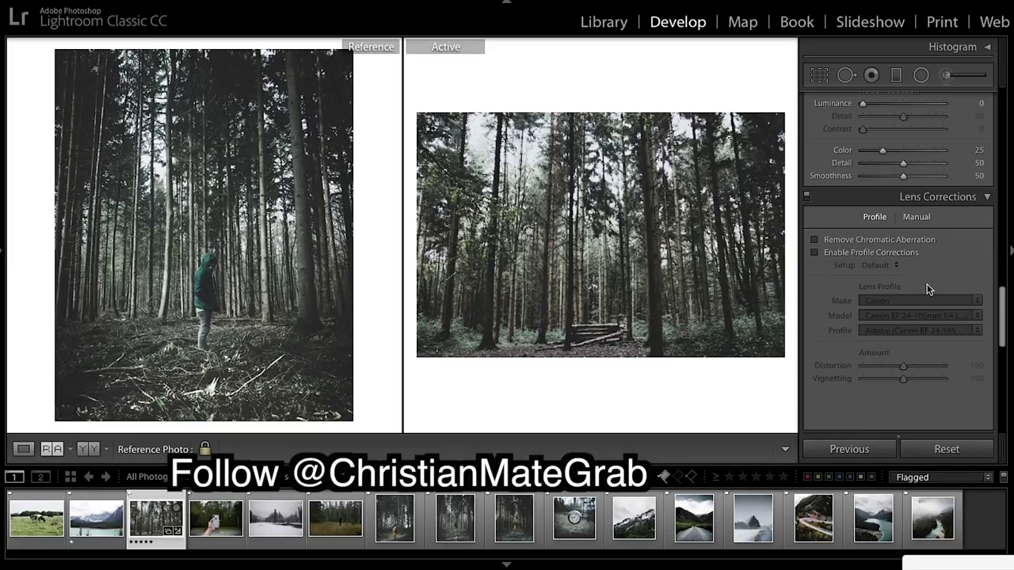
# Add a −15 post-crop vignette and grain with Amount 30.
pyautogui.scroll(-6, 919, 293)
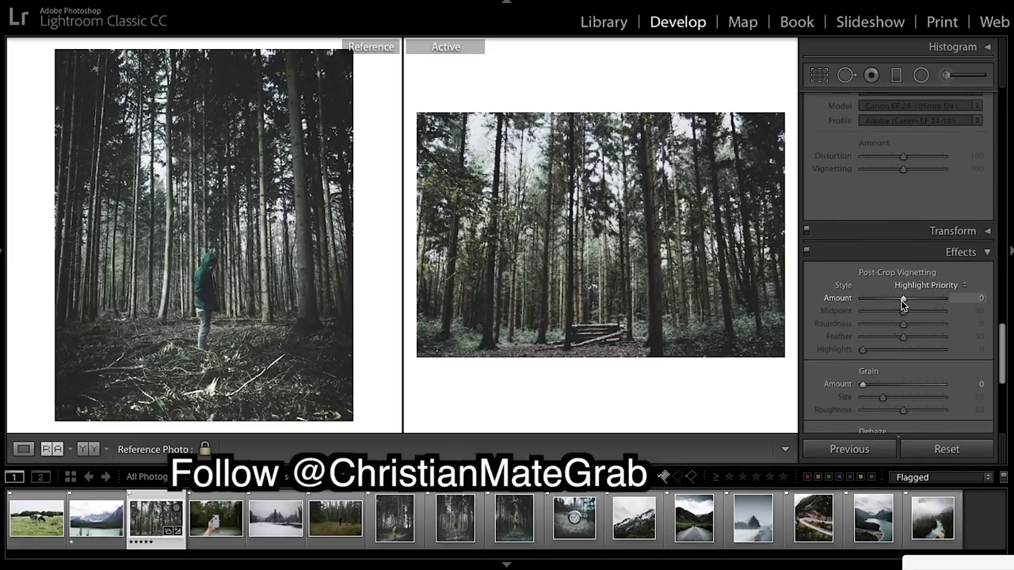
pyautogui.moveTo(903, 301); pyautogui.dragTo(896, 301)
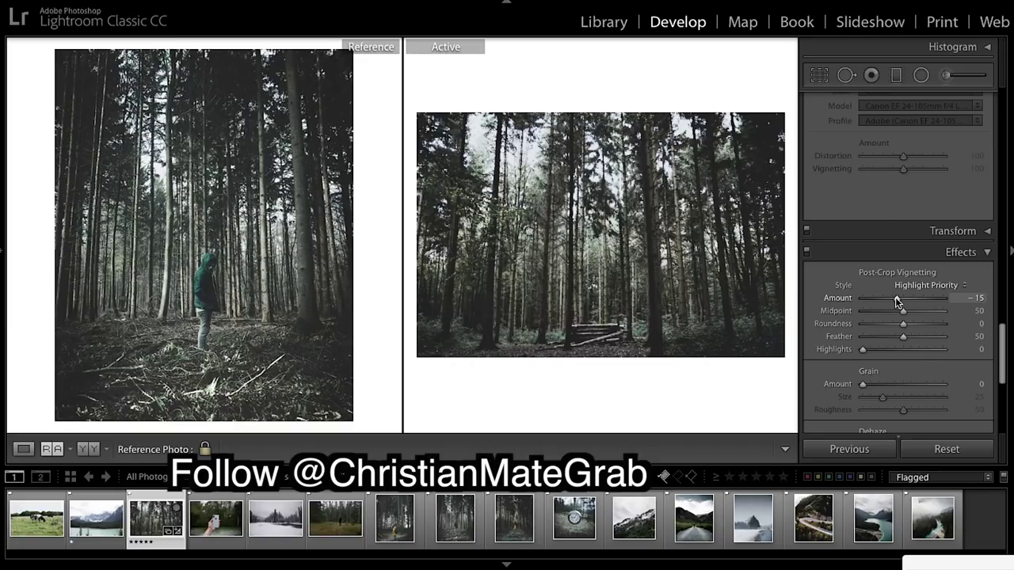
pyautogui.scroll(-3, 929, 330)
pyautogui.scroll(-2, 930, 330)
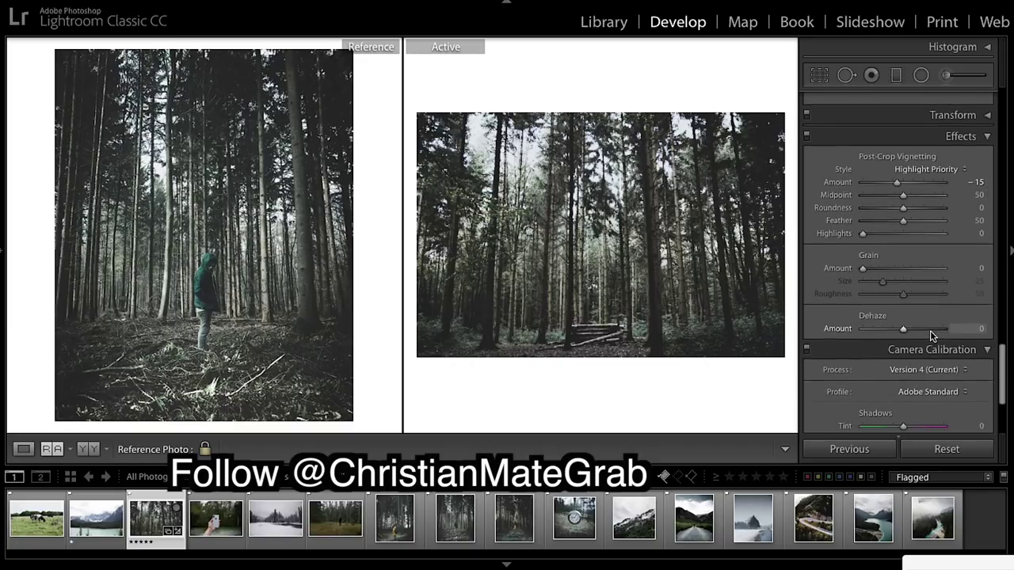
pyautogui.click(876, 256)
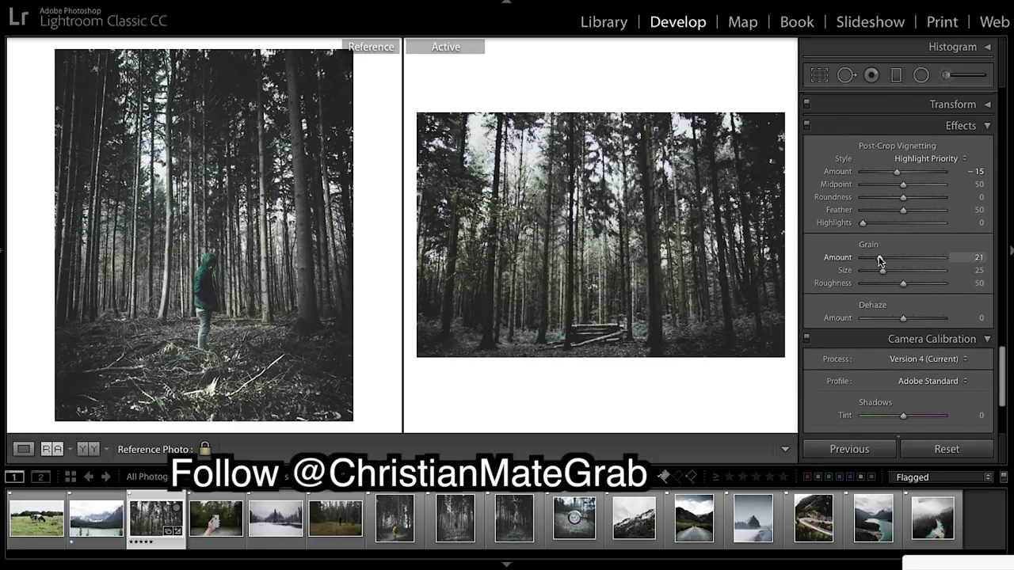
pyautogui.moveTo(877, 256); pyautogui.dragTo(882, 260)
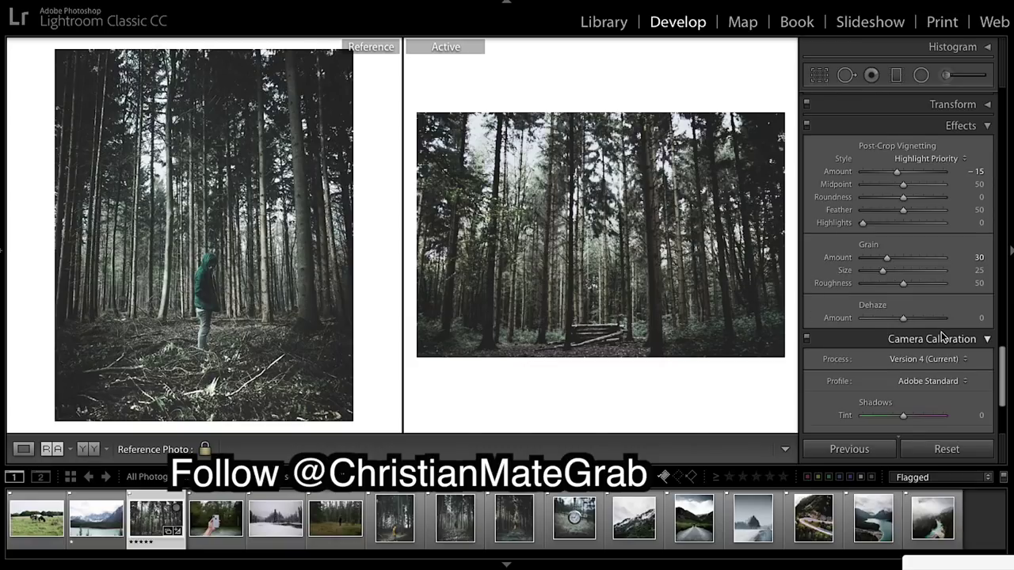
# Bring Sharpening Amount back up to about 25.
pyautogui.scroll(-1, 942, 336)
pyautogui.scroll(10, 942, 336)
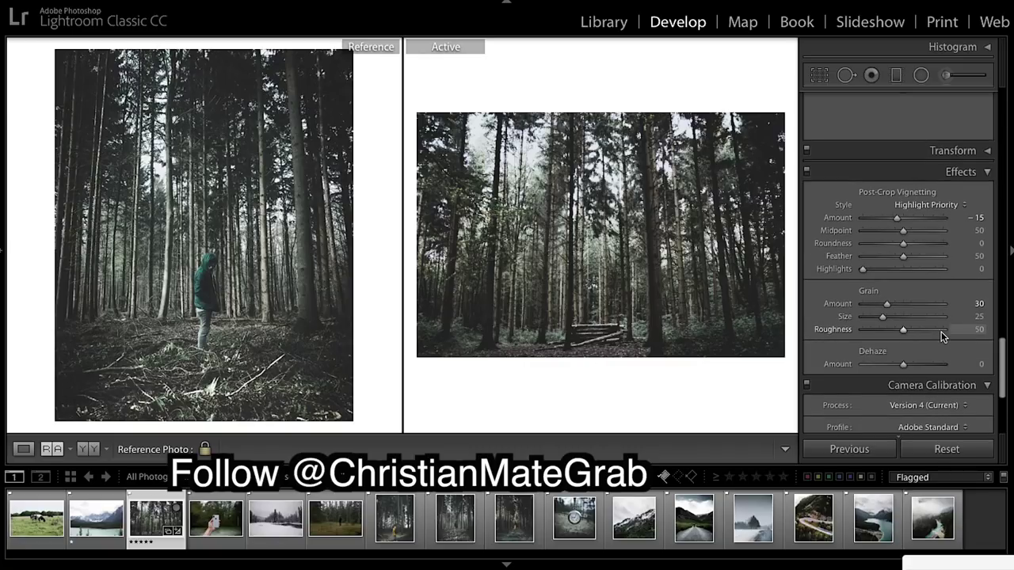
pyautogui.scroll(8, 942, 337)
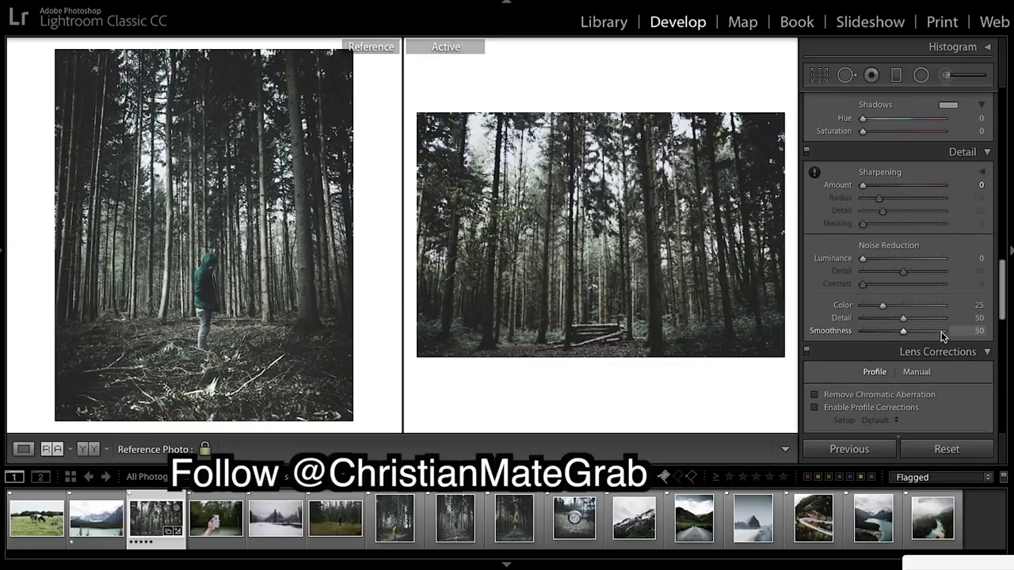
pyautogui.moveTo(876, 266); pyautogui.dragTo(875, 266)
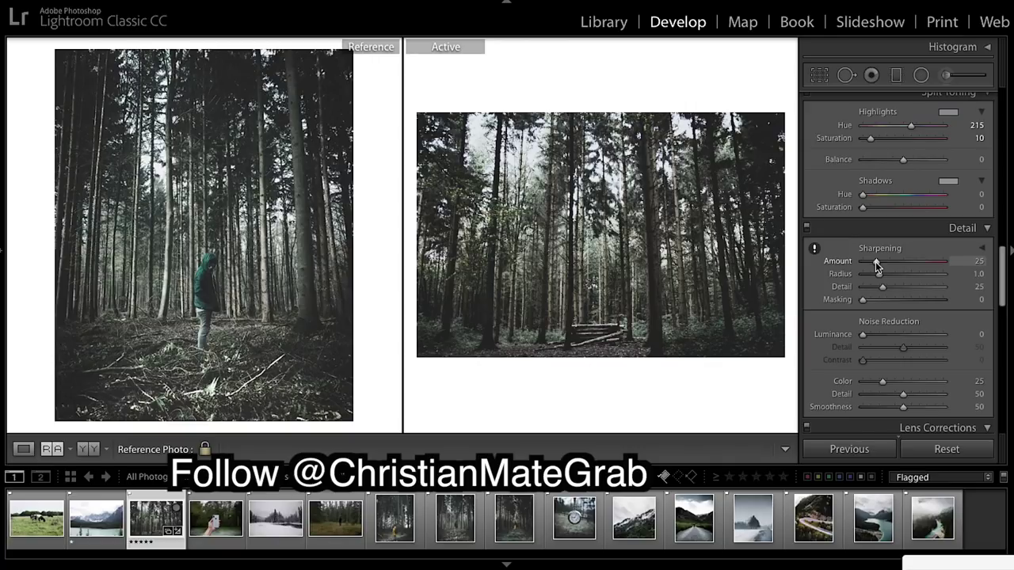
pyautogui.scroll(-10, 942, 329)
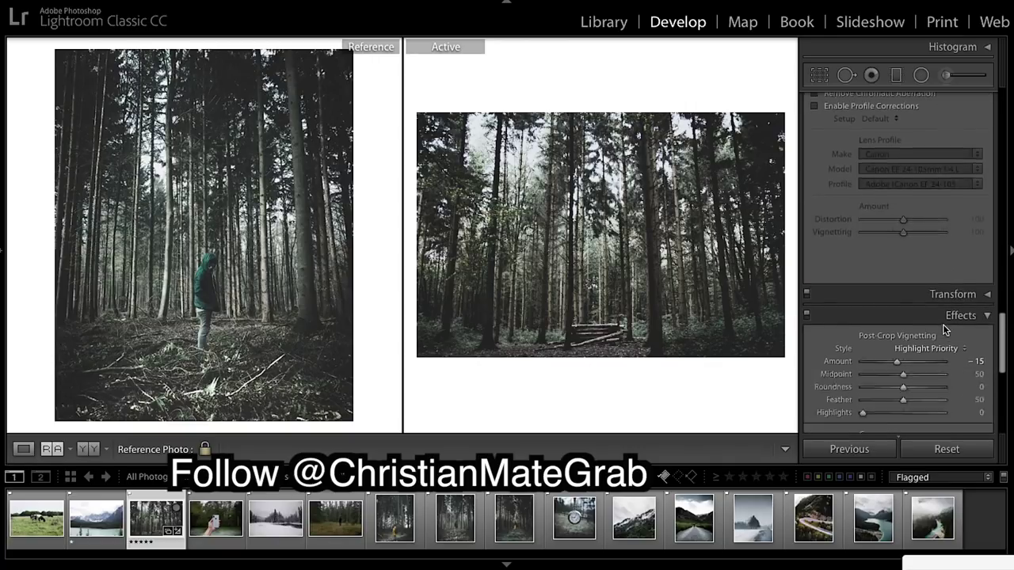
pyautogui.scroll(-6, 943, 325)
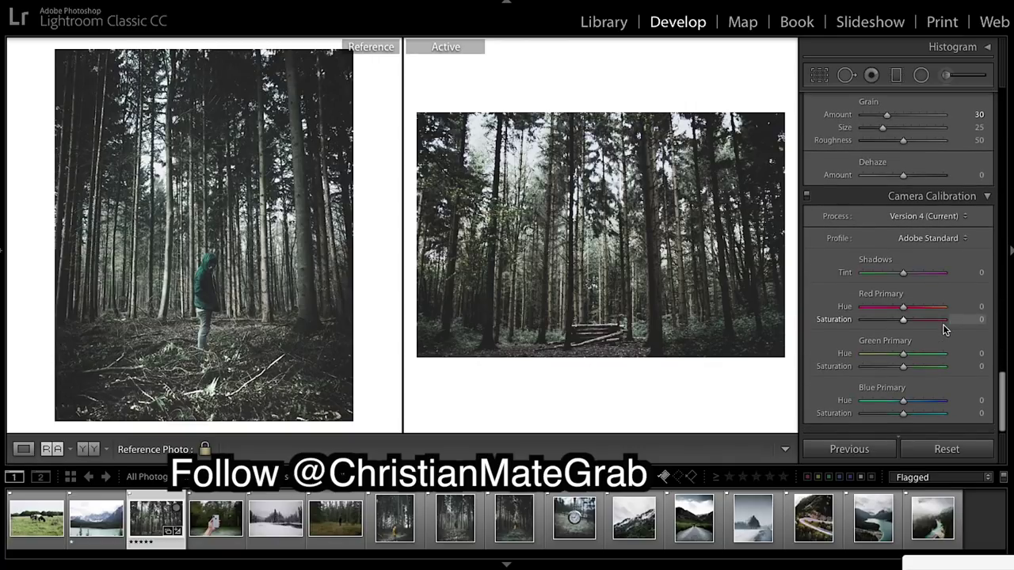
pyautogui.scroll(-1, 944, 330)
pyautogui.scroll(10, 943, 329)
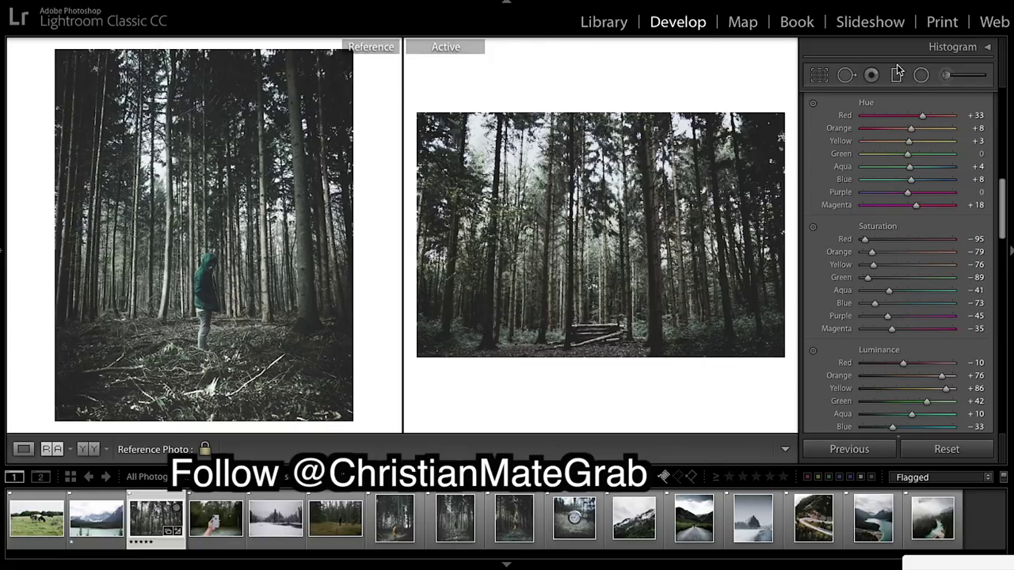
# Draw an inverted radial filter around the log pile with Exposure 0.31, Contrast 7, Clarity −10.
pyautogui.click(920, 74)
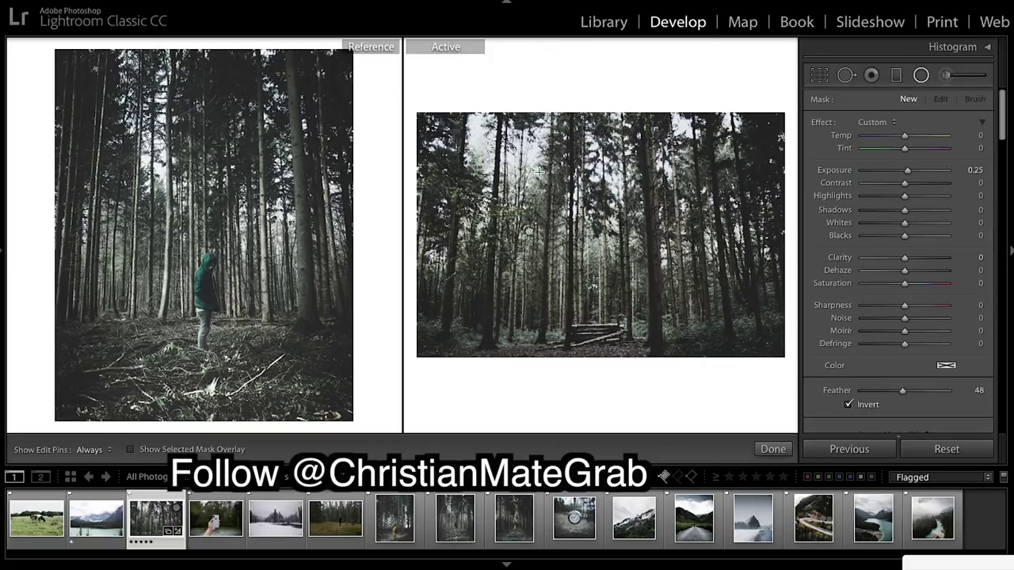
pyautogui.moveTo(538, 171)
pyautogui.mouseDown()
pyautogui.moveTo(604, 268)
pyautogui.moveTo(590, 263)
pyautogui.moveTo(656, 248)
pyautogui.moveTo(694, 222)
pyautogui.moveTo(598, 260)
pyautogui.moveTo(595, 311)
pyautogui.moveTo(584, 302)
pyautogui.mouseUp()
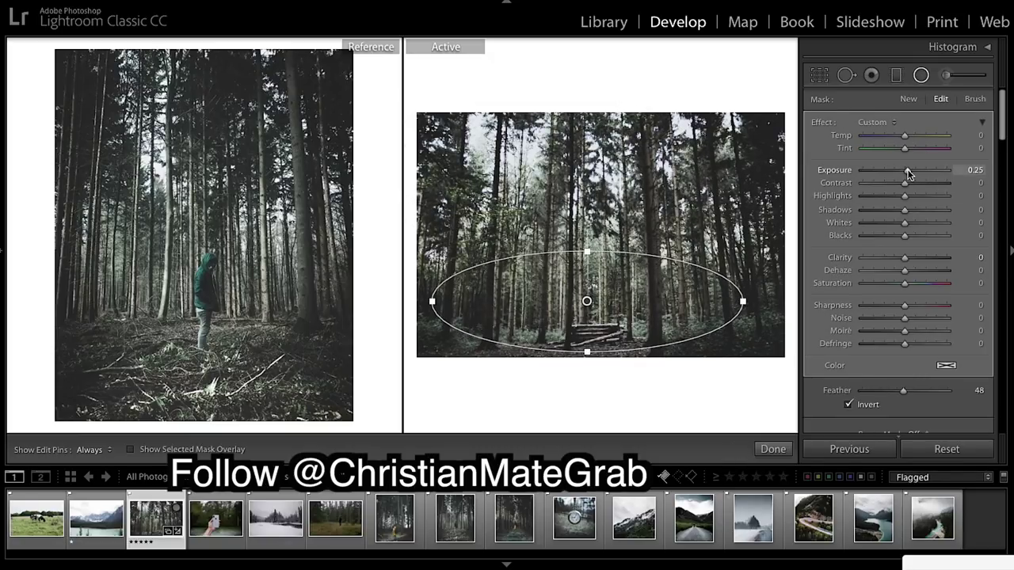
pyautogui.moveTo(586, 302); pyautogui.dragTo(595, 298)
pyautogui.moveTo(913, 170); pyautogui.dragTo(909, 173)
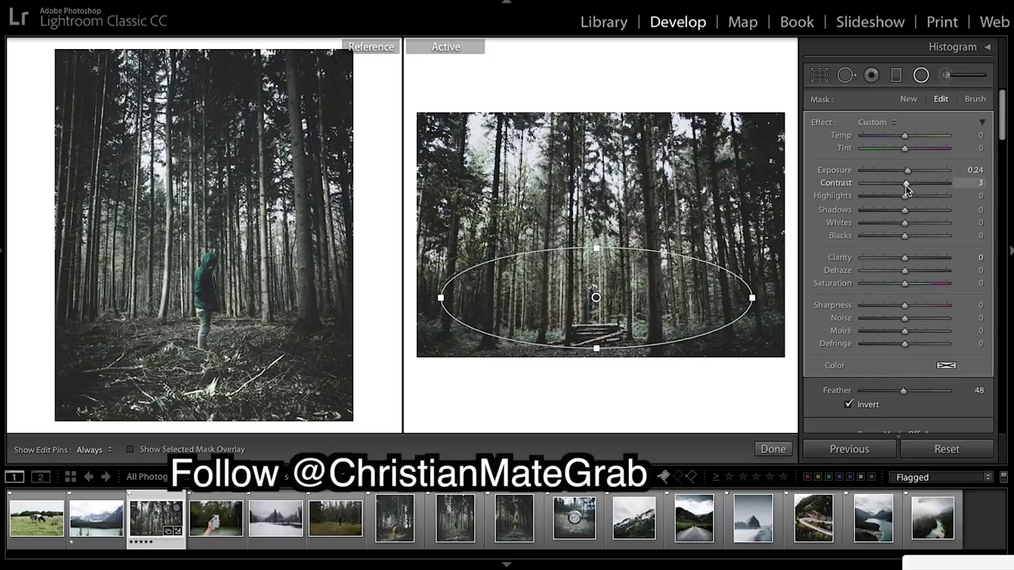
pyautogui.moveTo(906, 184); pyautogui.dragTo(907, 188)
pyautogui.moveTo(904, 259); pyautogui.dragTo(899, 263)
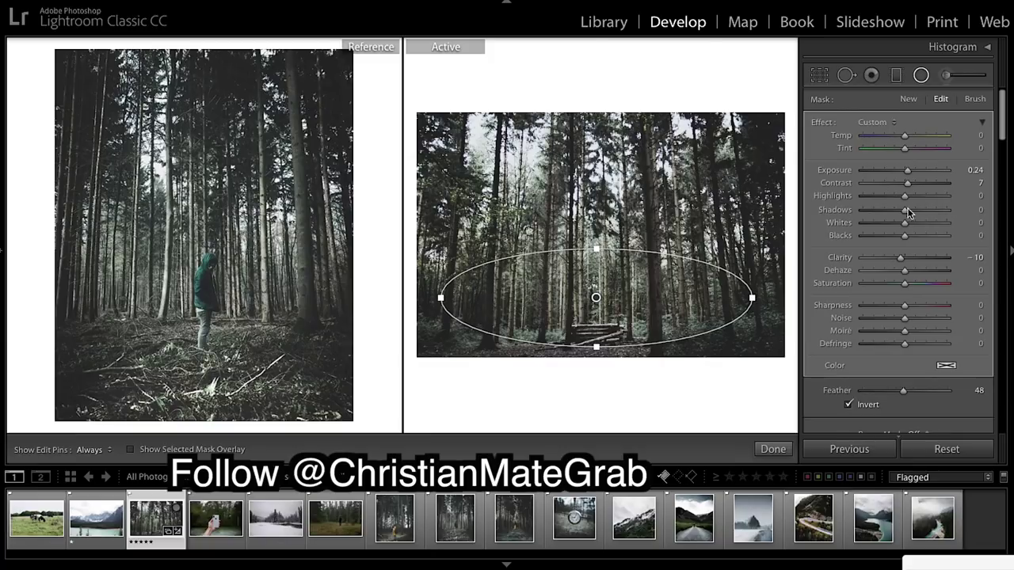
pyautogui.moveTo(907, 175); pyautogui.dragTo(908, 175)
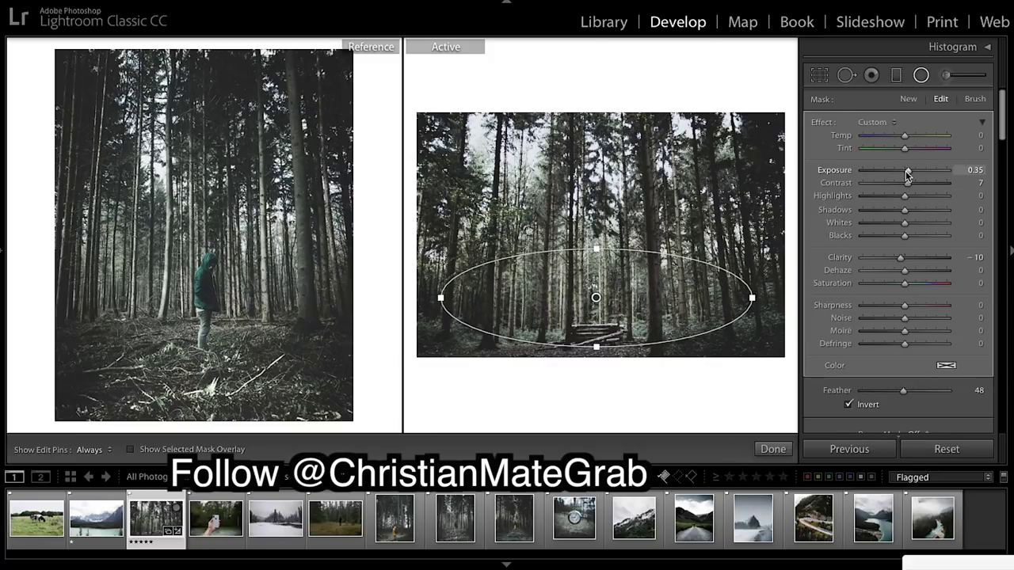
pyautogui.click(772, 449)
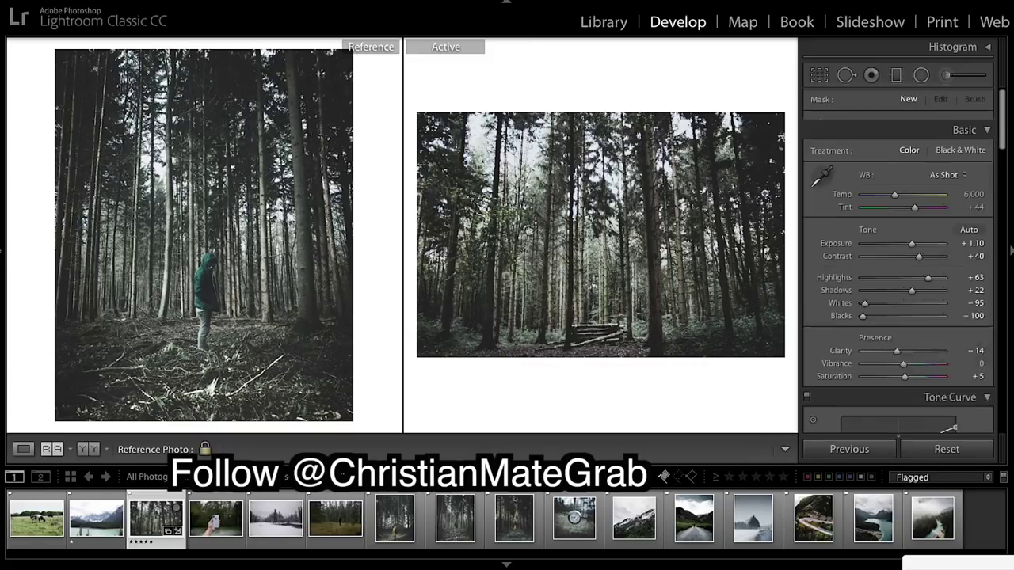
# Draw a trial radial filter across the photo's bottom and close it.
pyautogui.click(920, 75)
pyautogui.moveTo(553, 348); pyautogui.dragTo(678, 371)
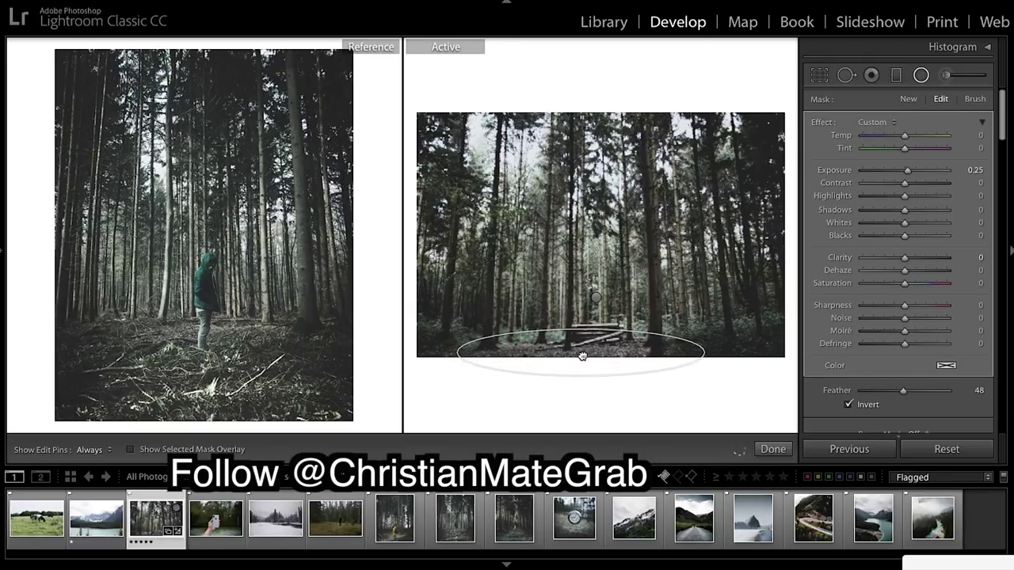
pyautogui.click(780, 449)
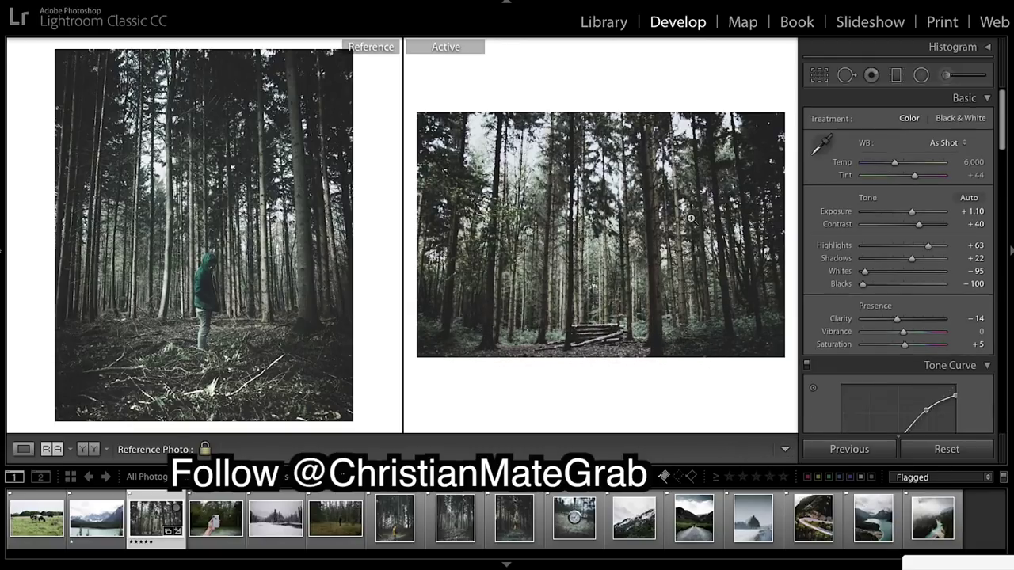
# Add an upright inverted radial filter over the forest centre with Feather 100 and Exposure 0.27.
pyautogui.click(920, 75)
pyautogui.moveTo(523, 147); pyautogui.dragTo(570, 268)
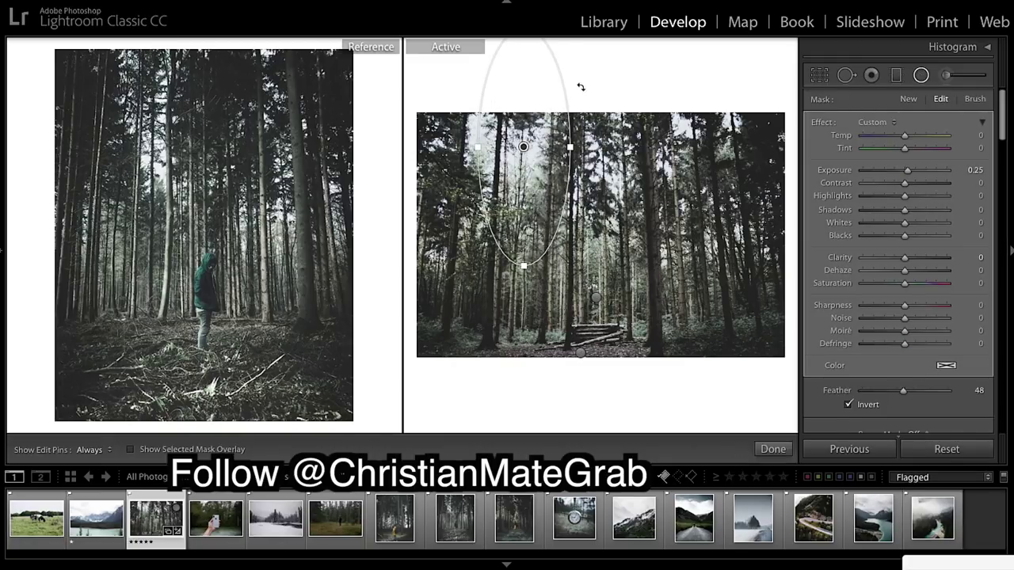
pyautogui.moveTo(580, 87); pyautogui.dragTo(547, 55)
pyautogui.moveTo(524, 144); pyautogui.dragTo(556, 235)
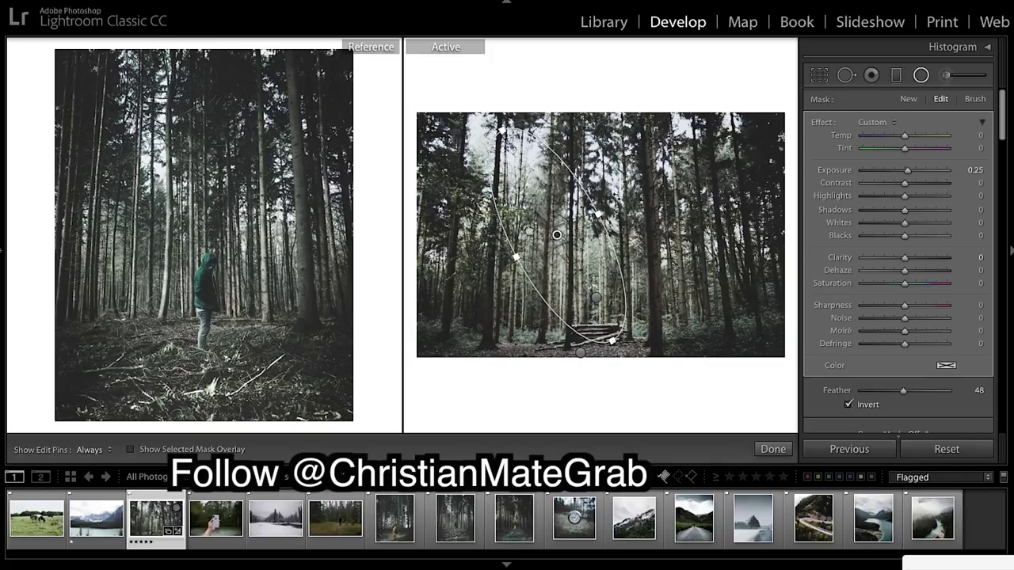
pyautogui.moveTo(616, 197); pyautogui.dragTo(751, 258)
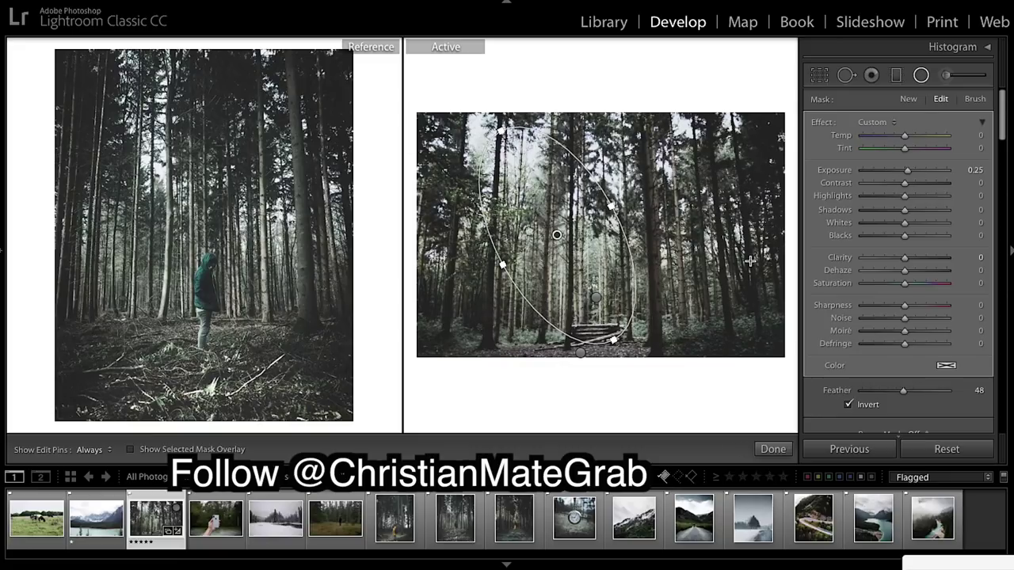
pyautogui.moveTo(905, 394); pyautogui.dragTo(970, 396)
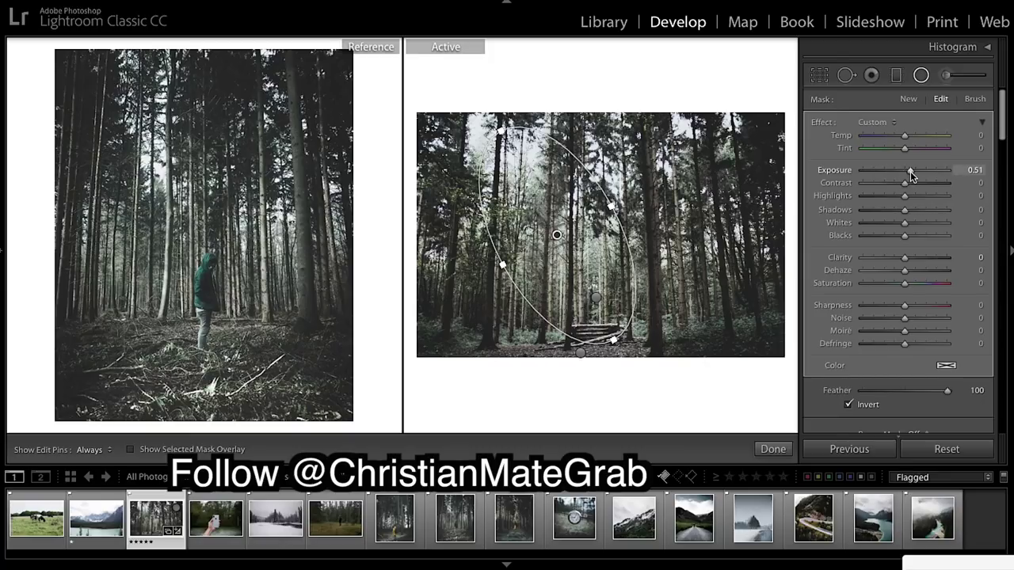
pyautogui.moveTo(910, 171); pyautogui.dragTo(908, 174)
pyautogui.moveTo(557, 234); pyautogui.dragTo(549, 209)
pyautogui.moveTo(616, 204); pyautogui.dragTo(602, 209)
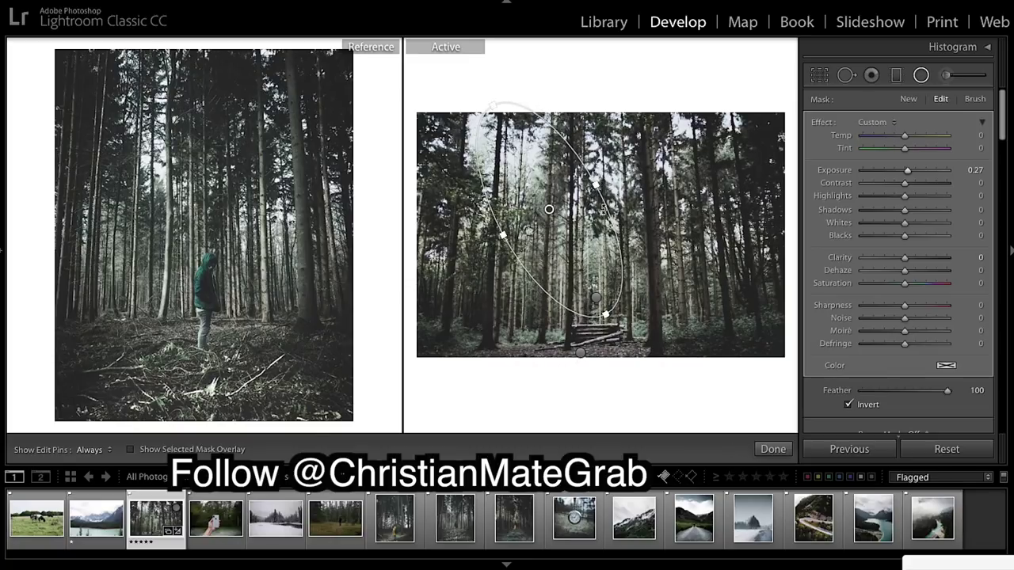
pyautogui.click(773, 449)
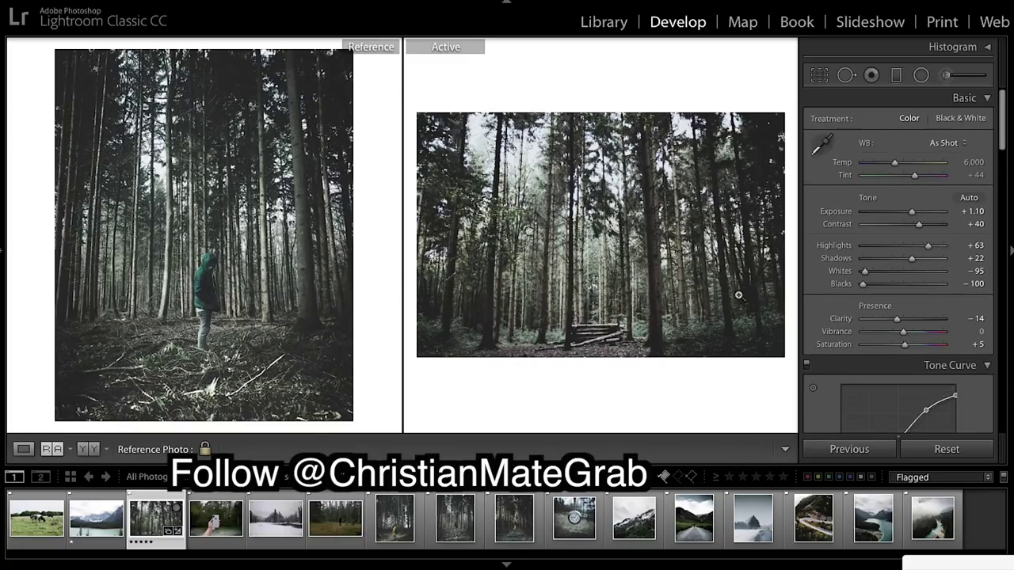
pyautogui.click(898, 74)
# Draw a graduated filter over the forest's upper trees at Exposure −0.69 and Shadows −32, nudged lower.
pyautogui.moveTo(593, 96); pyautogui.dragTo(592, 231)
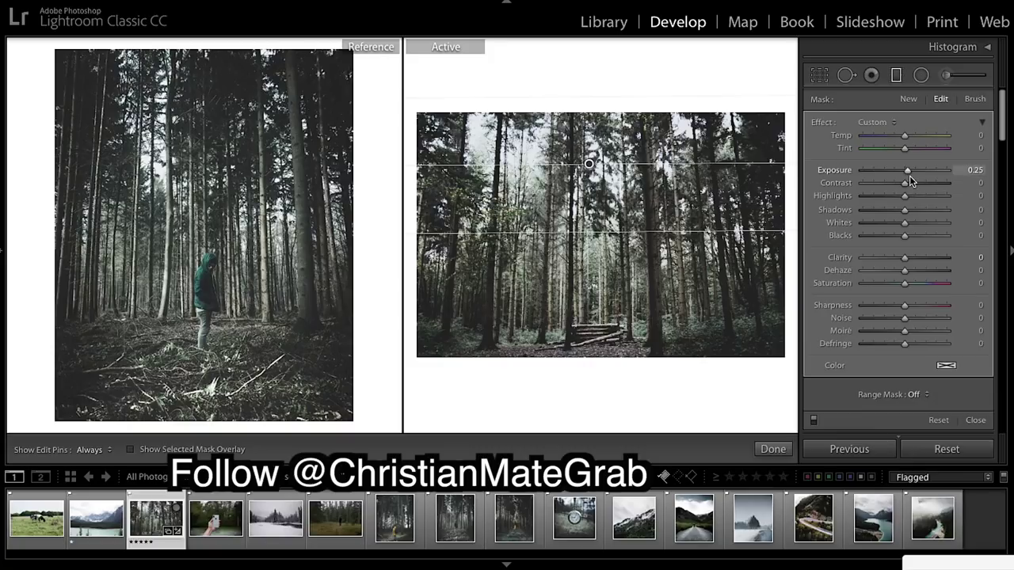
pyautogui.moveTo(908, 171); pyautogui.dragTo(898, 173)
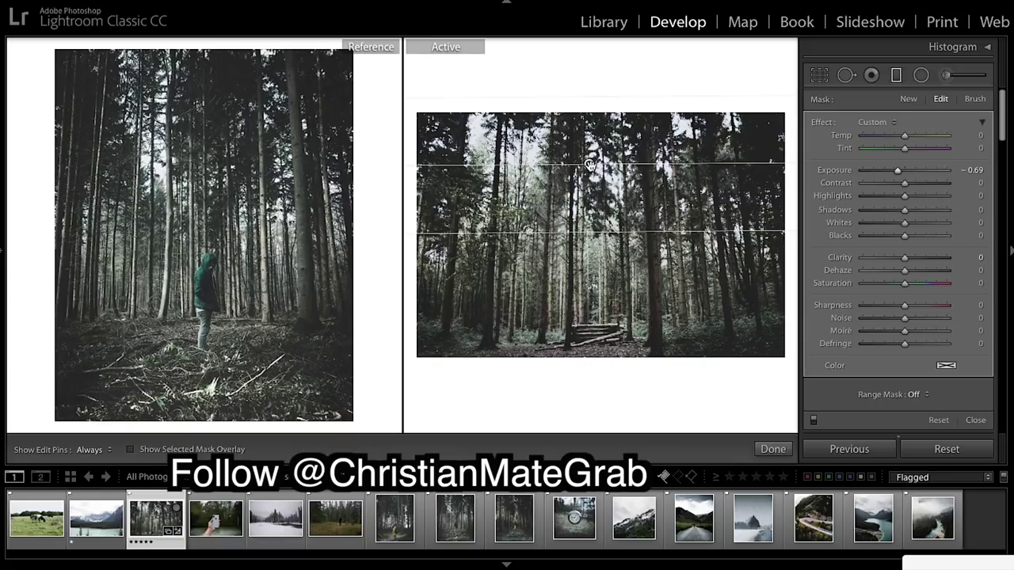
pyautogui.moveTo(589, 164); pyautogui.dragTo(584, 166)
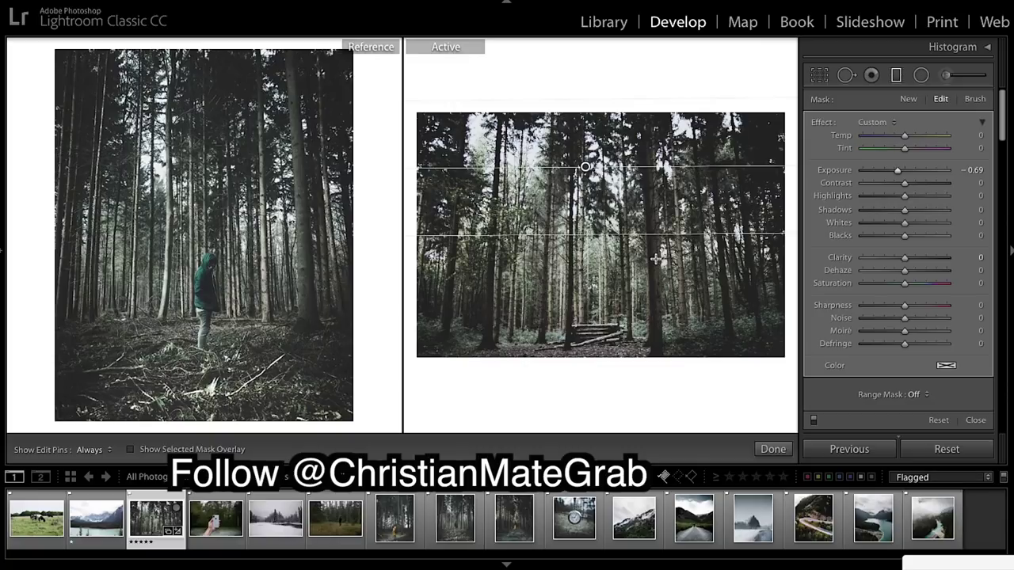
pyautogui.moveTo(903, 210); pyautogui.dragTo(889, 210)
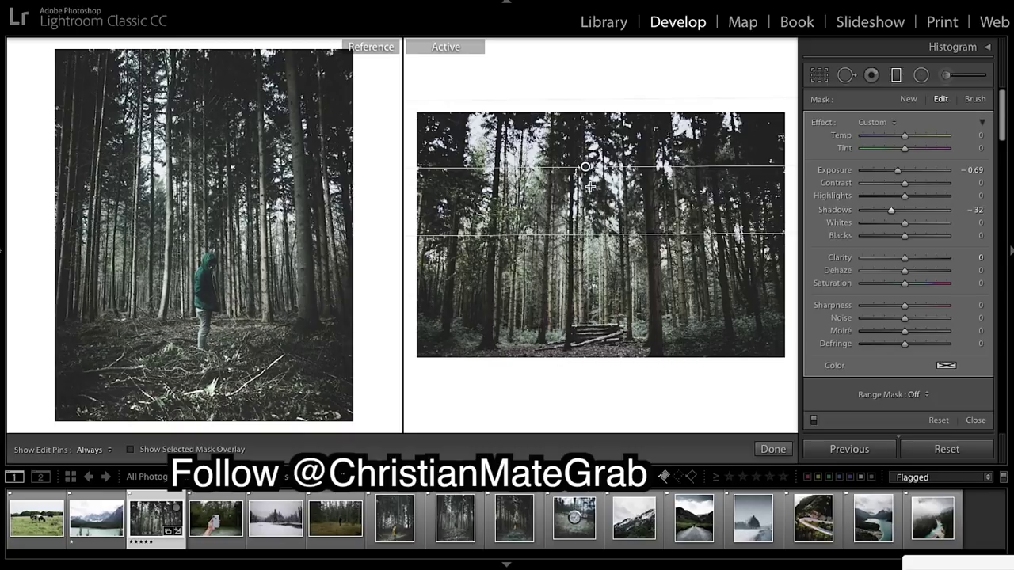
pyautogui.moveTo(584, 169)
pyautogui.mouseDown()
pyautogui.moveTo(583, 198)
pyautogui.moveTo(582, 188)
pyautogui.mouseUp()
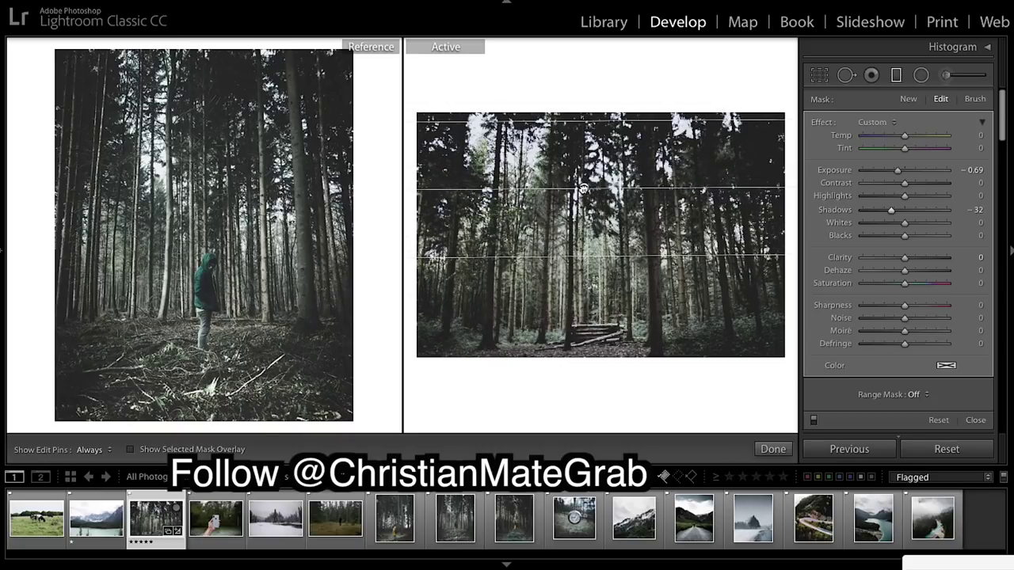
pyautogui.click(772, 449)
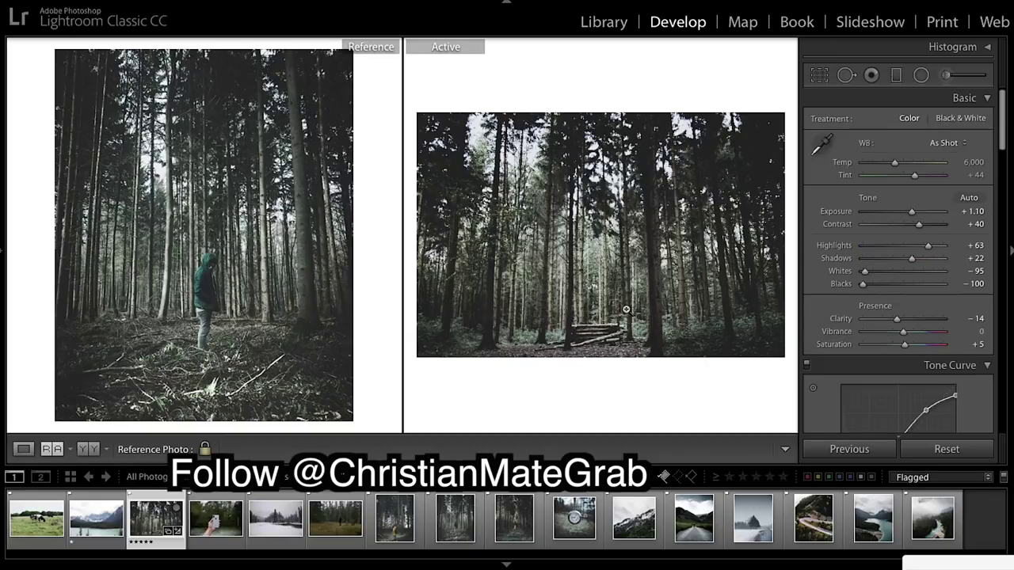
# Check detail at 1:1, keep Blacks at −100, and lift the tone curve's black point to about 15.7%.
pyautogui.click(654, 318)
pyautogui.click(654, 318)
pyautogui.moveTo(862, 283); pyautogui.dragTo(858, 290)
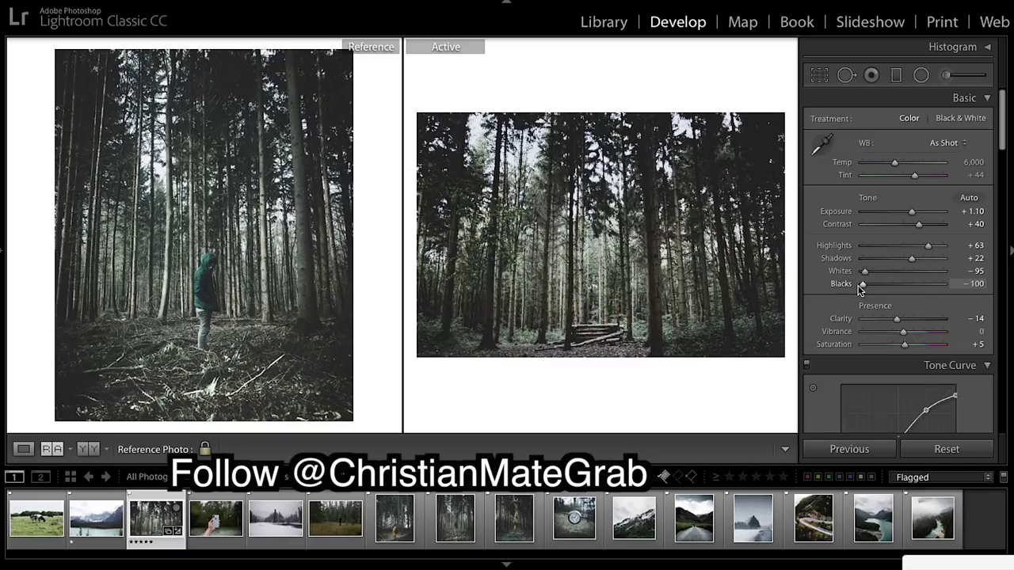
pyautogui.scroll(-4, 887, 288)
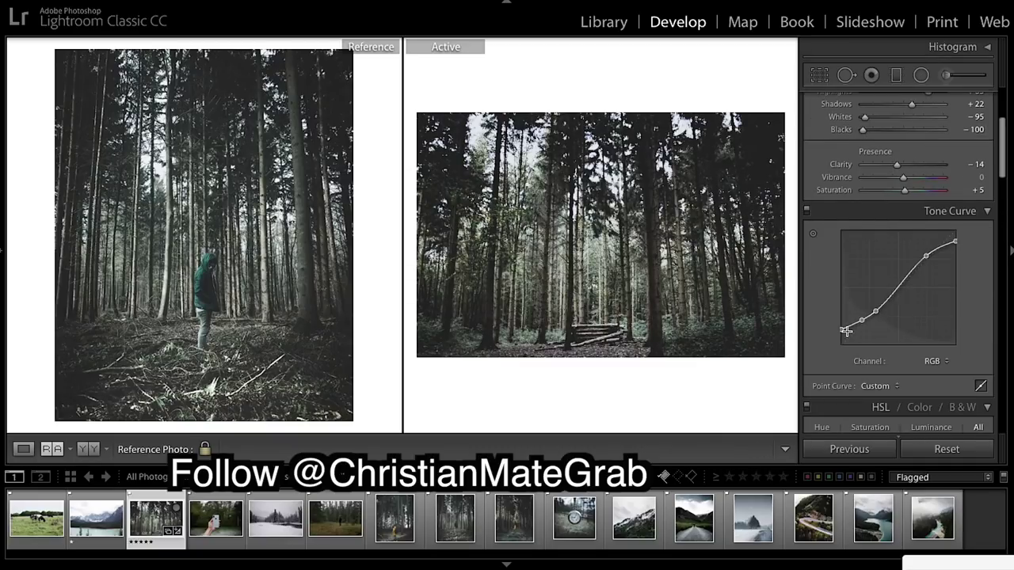
pyautogui.moveTo(840, 333); pyautogui.dragTo(839, 334)
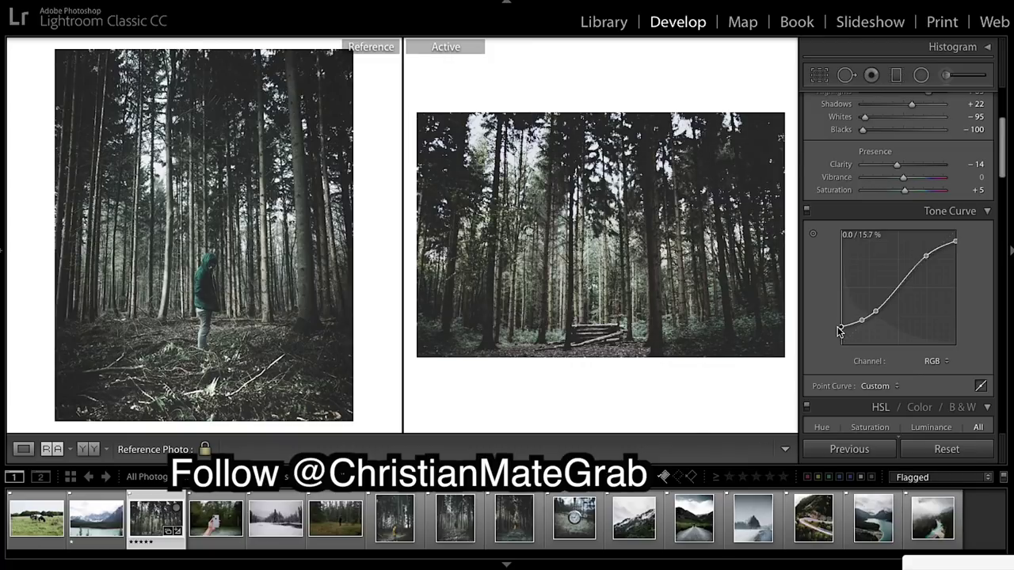
pyautogui.moveTo(840, 332); pyautogui.dragTo(840, 332)
pyautogui.press('\\')
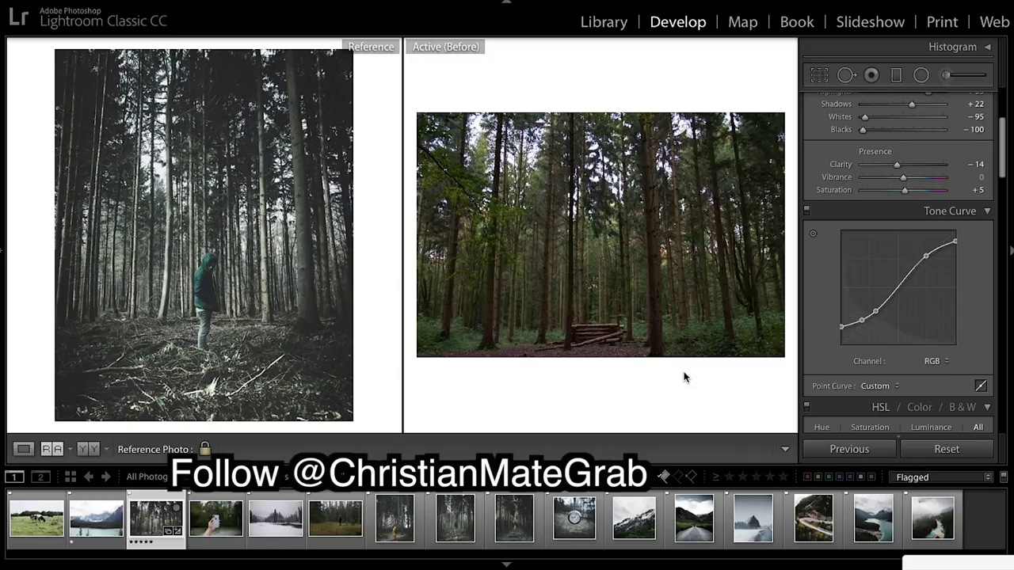
pyautogui.press('\\')
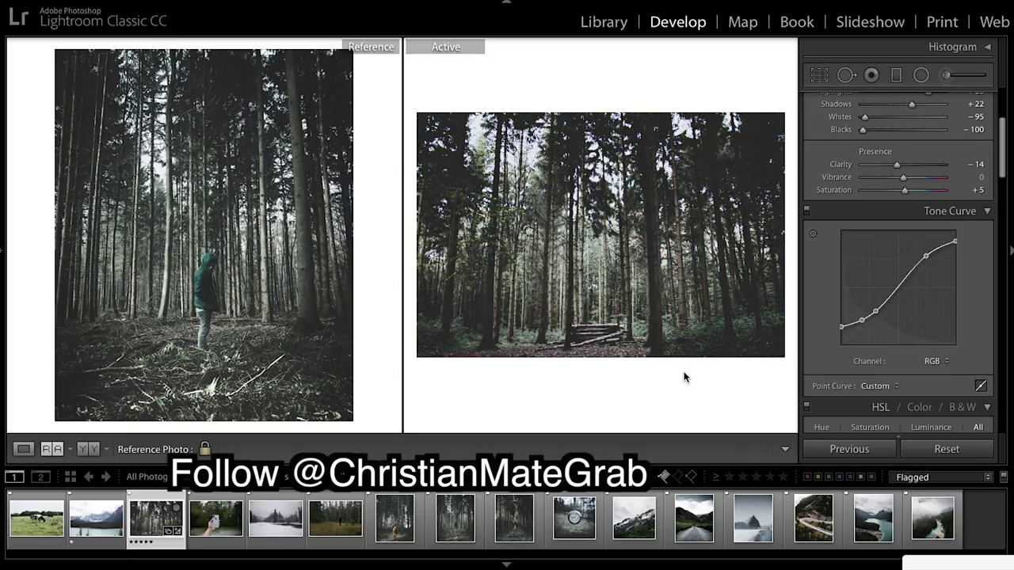
pyautogui.press('\\')
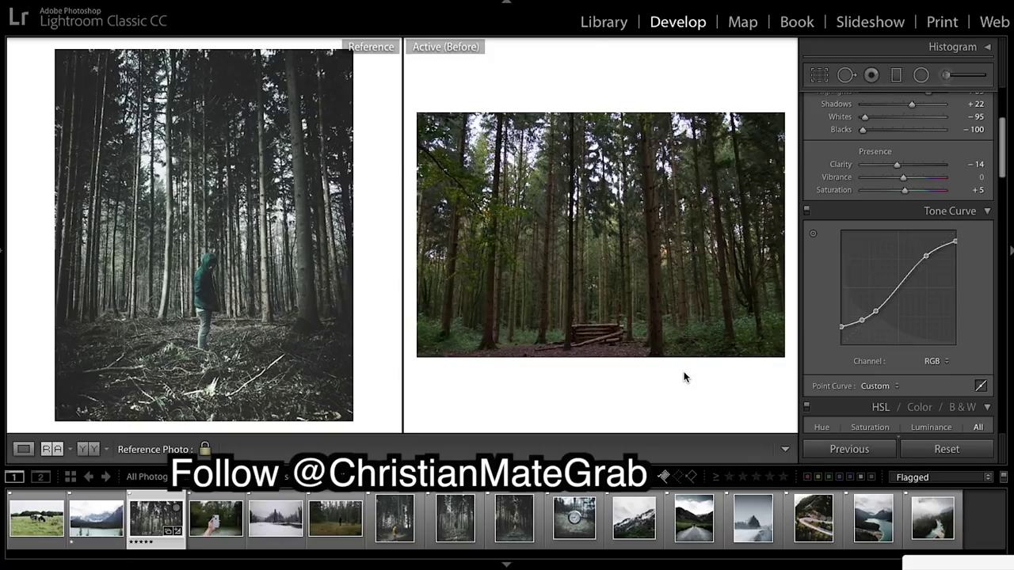
pyautogui.press('\\')
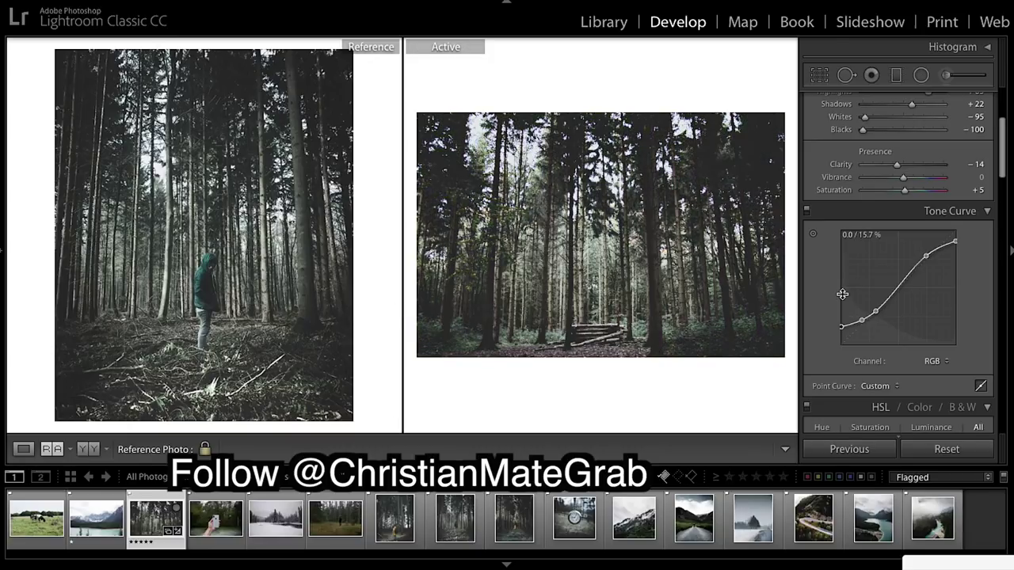
pyautogui.scroll(-3, 953, 322)
pyautogui.scroll(6, 952, 323)
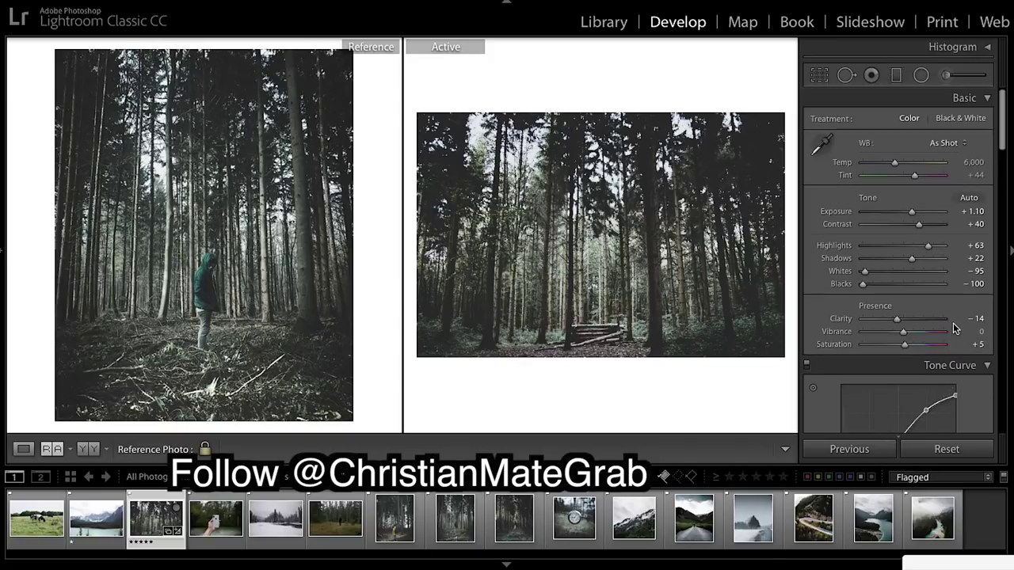
pyautogui.scroll(-2, 953, 323)
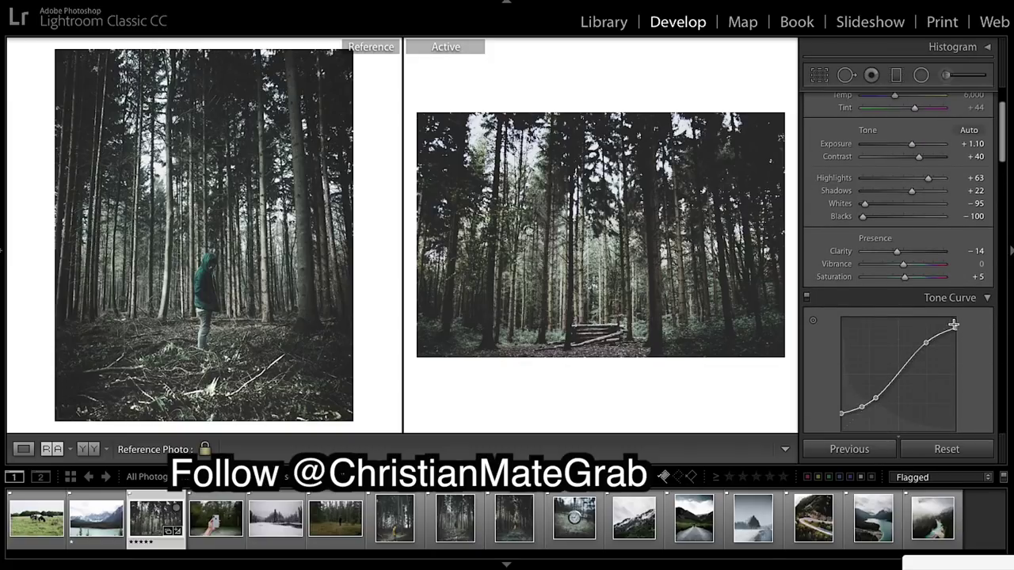
pyautogui.scroll(-1, 953, 325)
pyautogui.scroll(2, 954, 326)
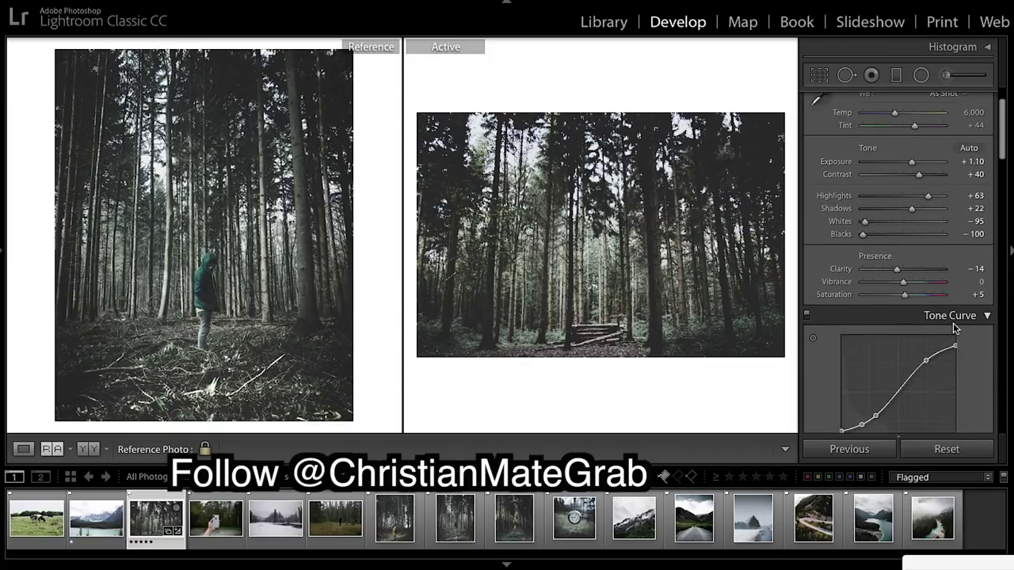
pyautogui.scroll(-1, 954, 325)
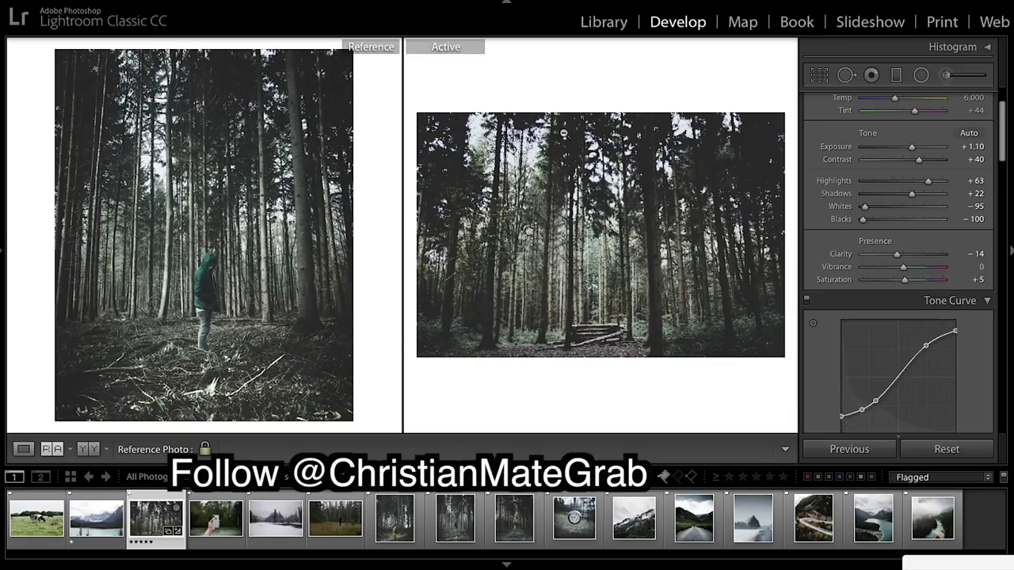
# Create a new user preset named after the reference photographer, ending in 'De' for Desat.
pyautogui.click(4, 250)
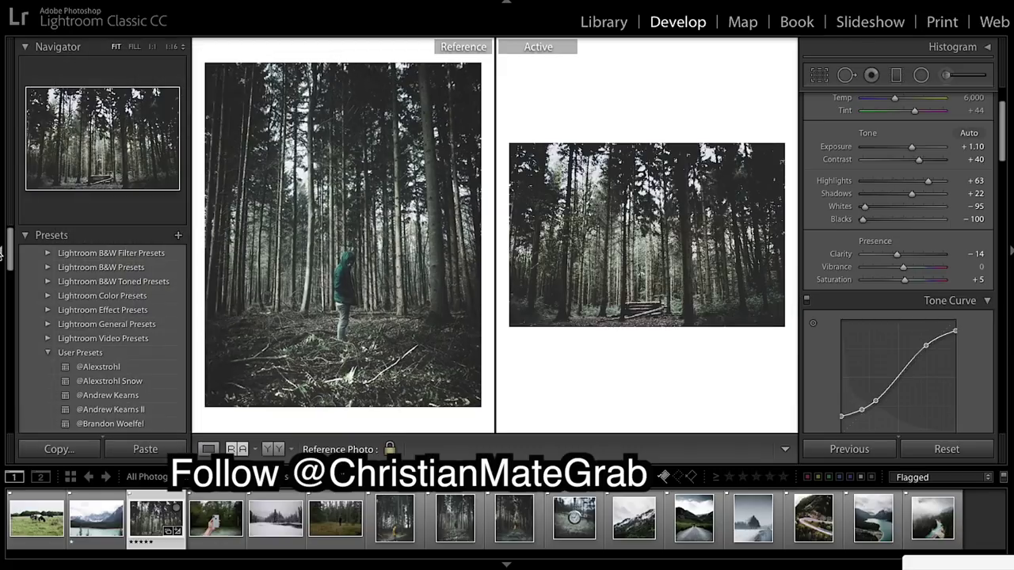
pyautogui.click(177, 238)
pyautogui.press('BackSpace')
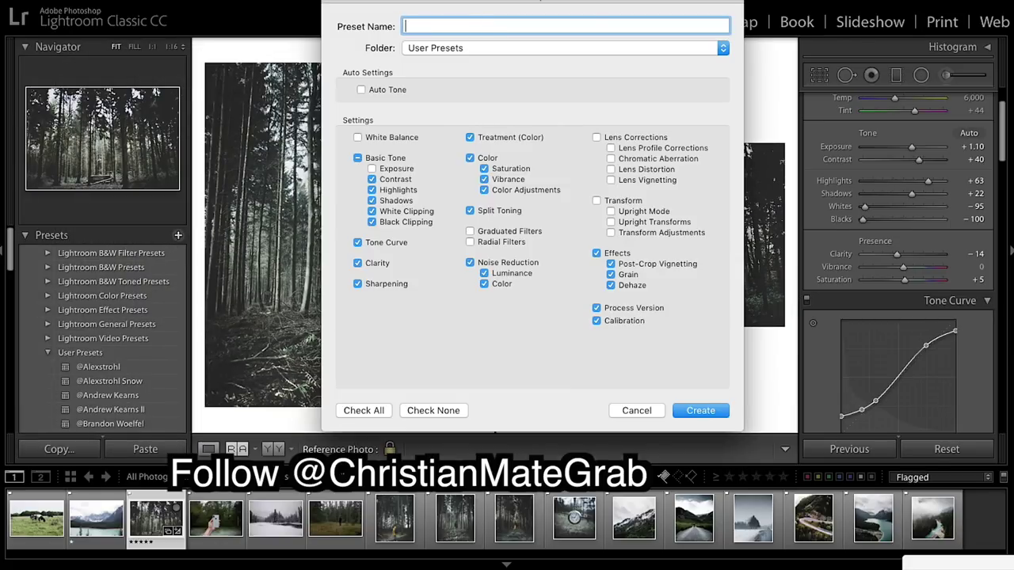
pyautogui.write('@Christian Mate ')
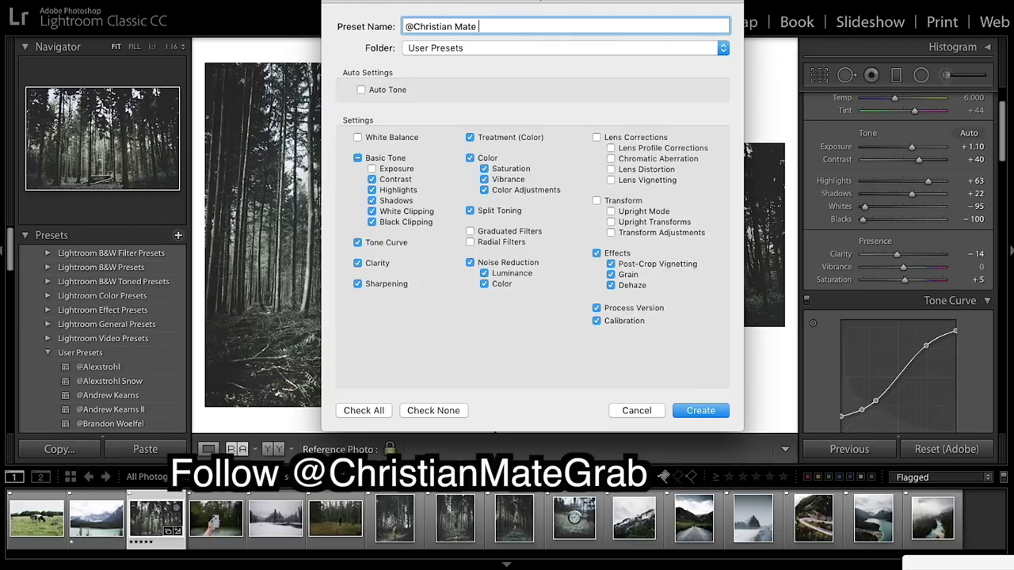
pyautogui.write('Gra')
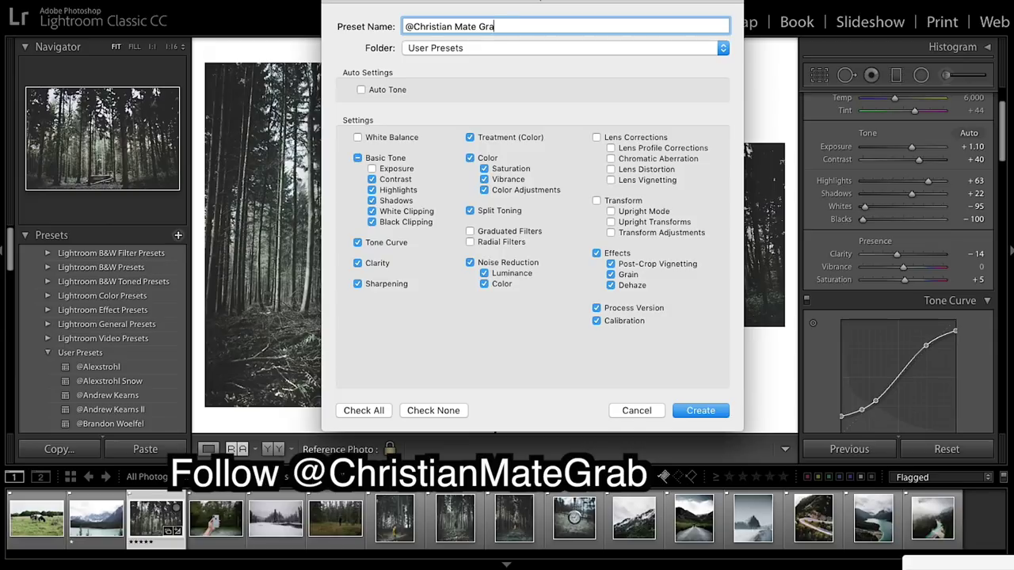
pyautogui.write('b Desat')
pyautogui.click(697, 408)
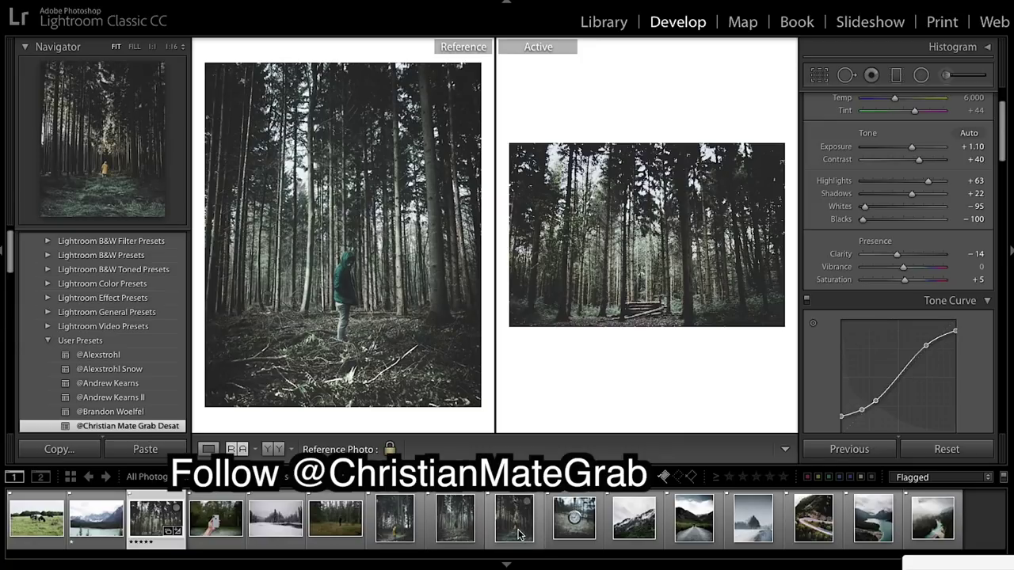
# Set the yellow-jacket shot as reference and add an angled graduated filter at Exposure −0.33.
pyautogui.moveTo(517, 534); pyautogui.dragTo(361, 255)
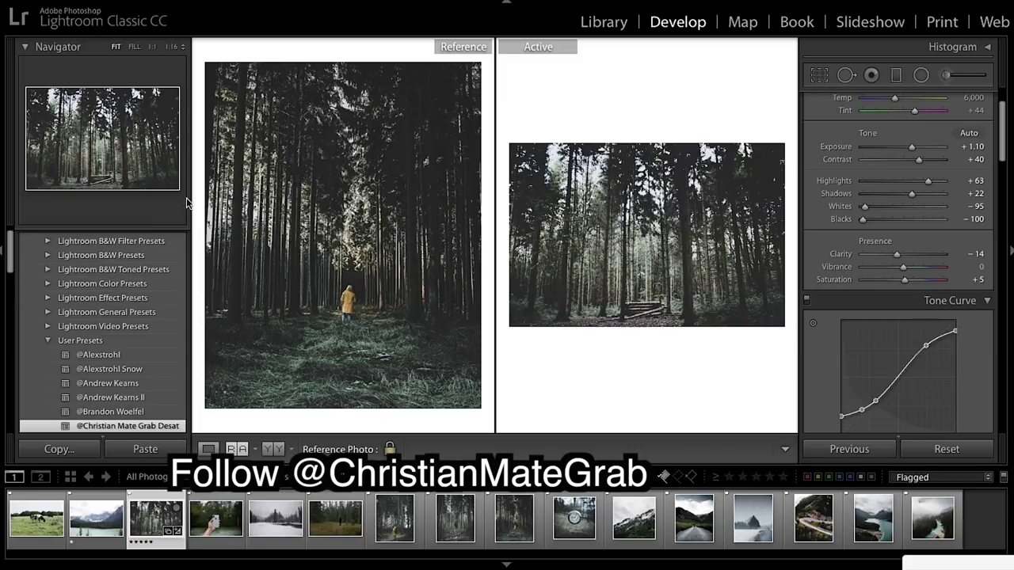
pyautogui.click(6, 255)
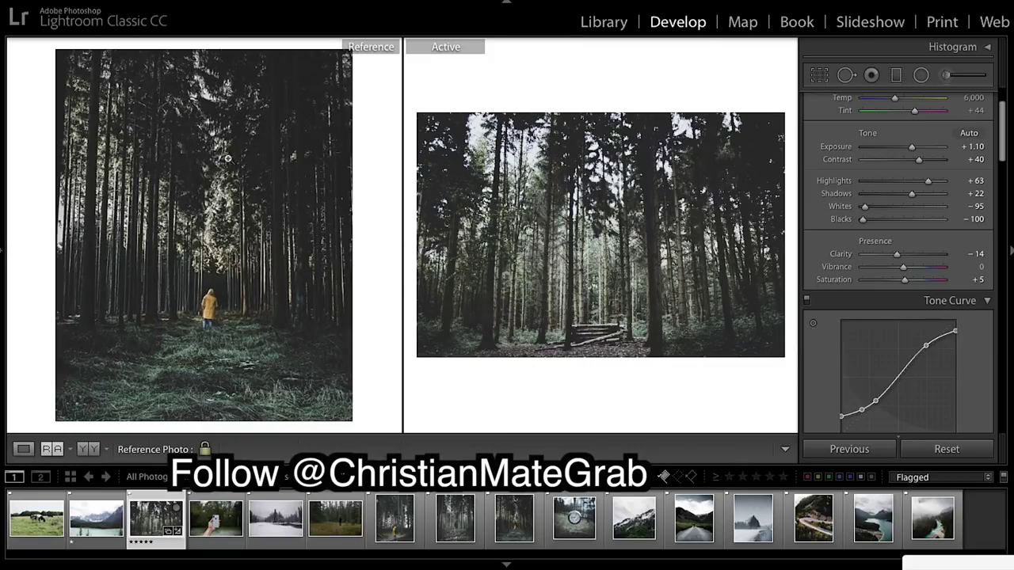
pyautogui.click(895, 76)
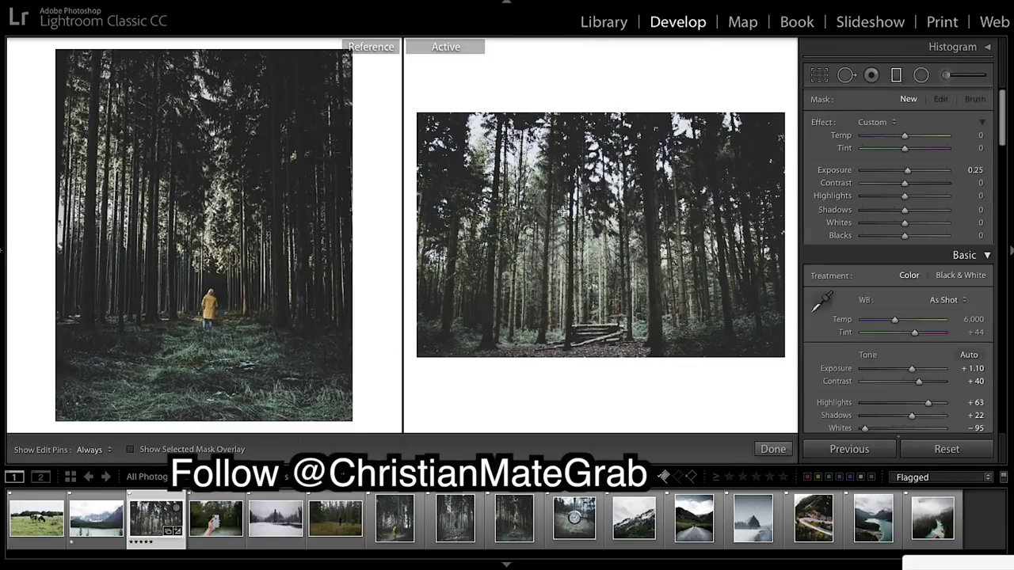
pyautogui.moveTo(423, 207); pyautogui.dragTo(621, 210)
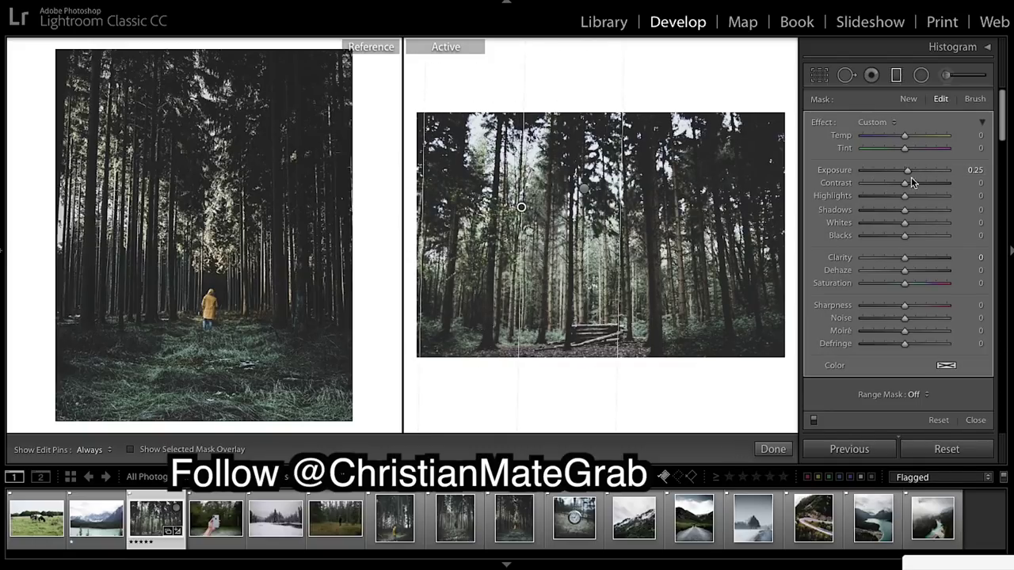
pyautogui.moveTo(910, 178); pyautogui.dragTo(898, 171)
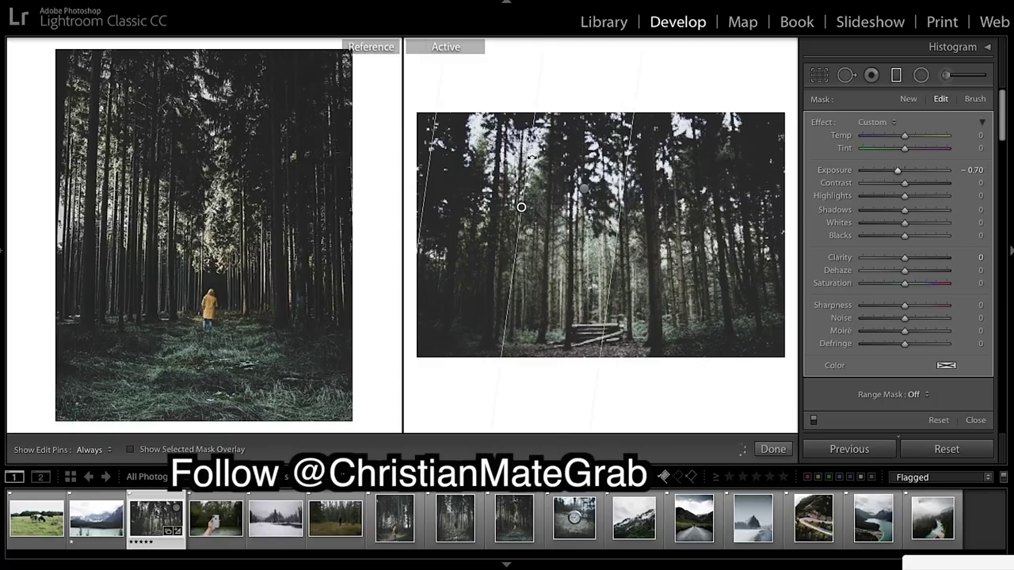
pyautogui.moveTo(525, 206); pyautogui.dragTo(536, 198)
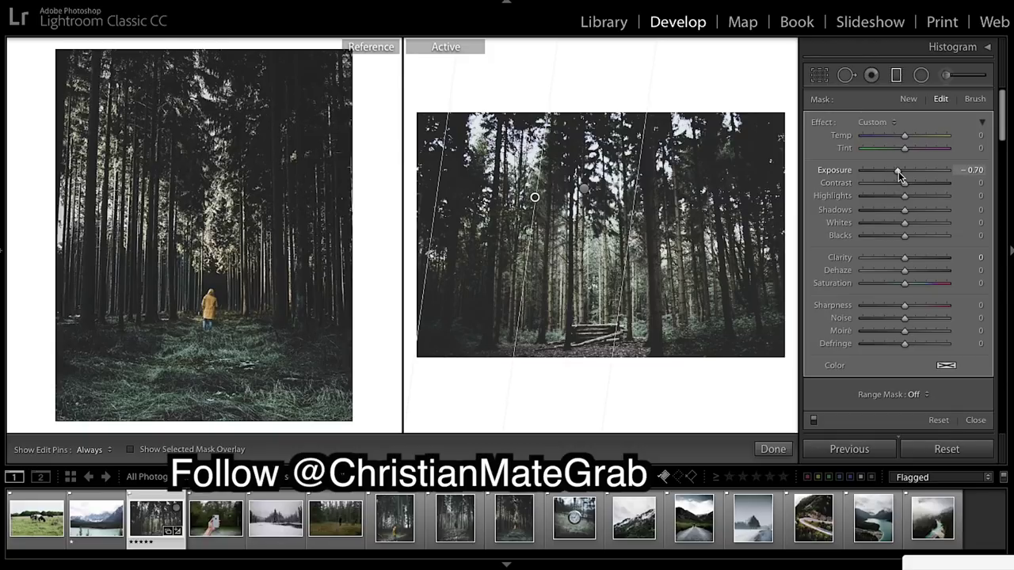
pyautogui.moveTo(898, 171); pyautogui.dragTo(901, 171)
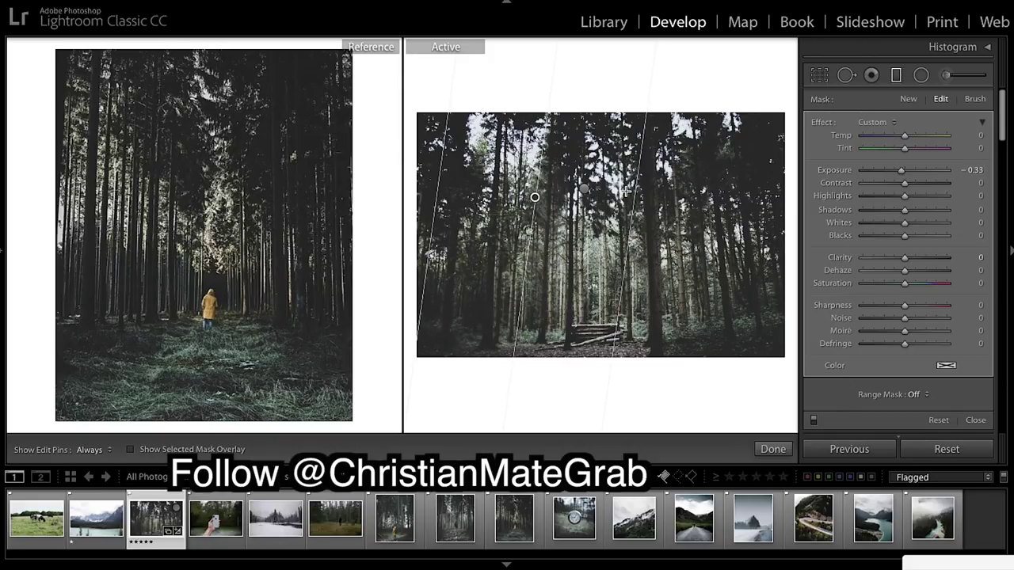
pyautogui.moveTo(639, 171); pyautogui.dragTo(675, 171)
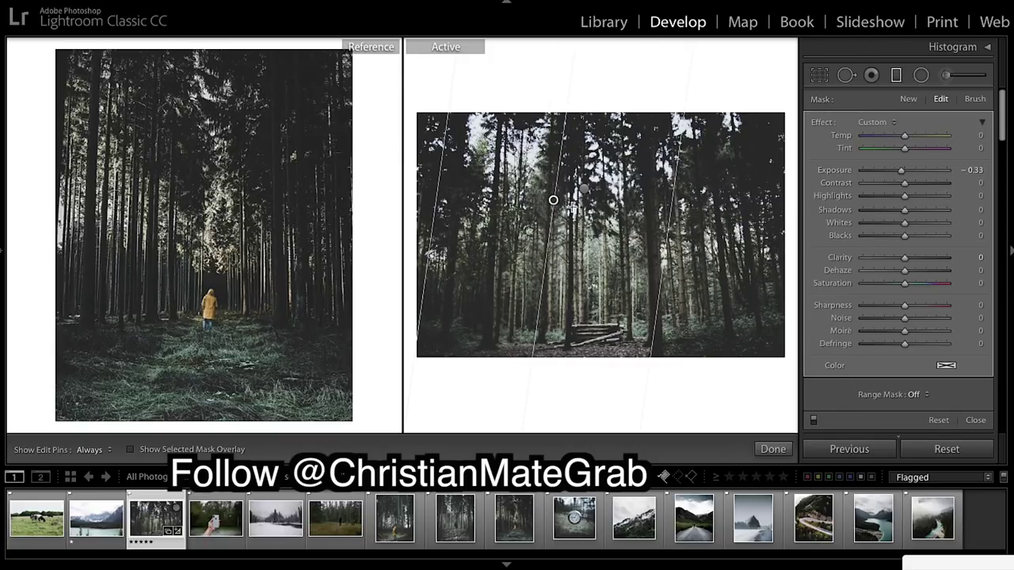
pyautogui.moveTo(572, 208); pyautogui.dragTo(578, 204)
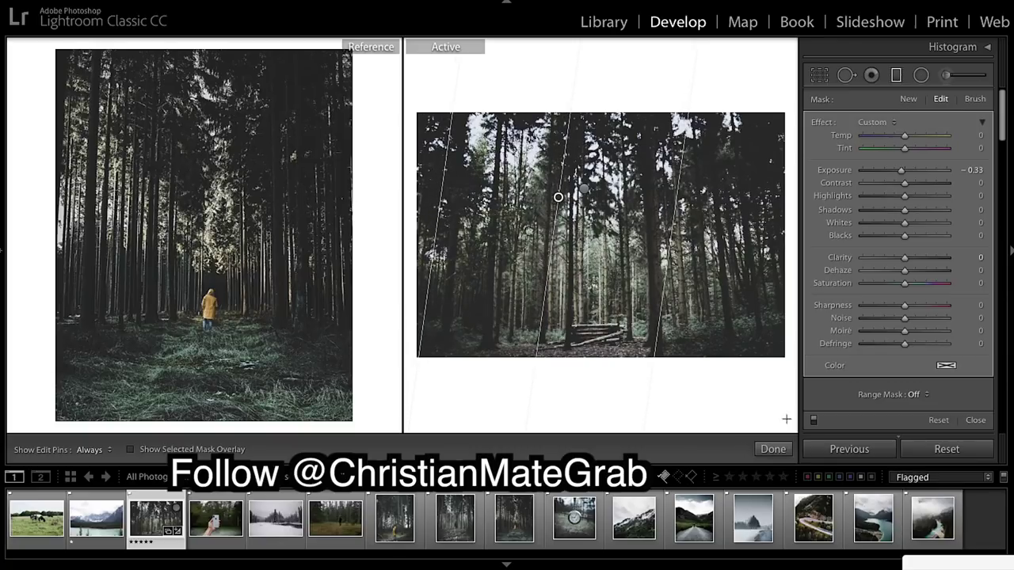
pyautogui.click(772, 449)
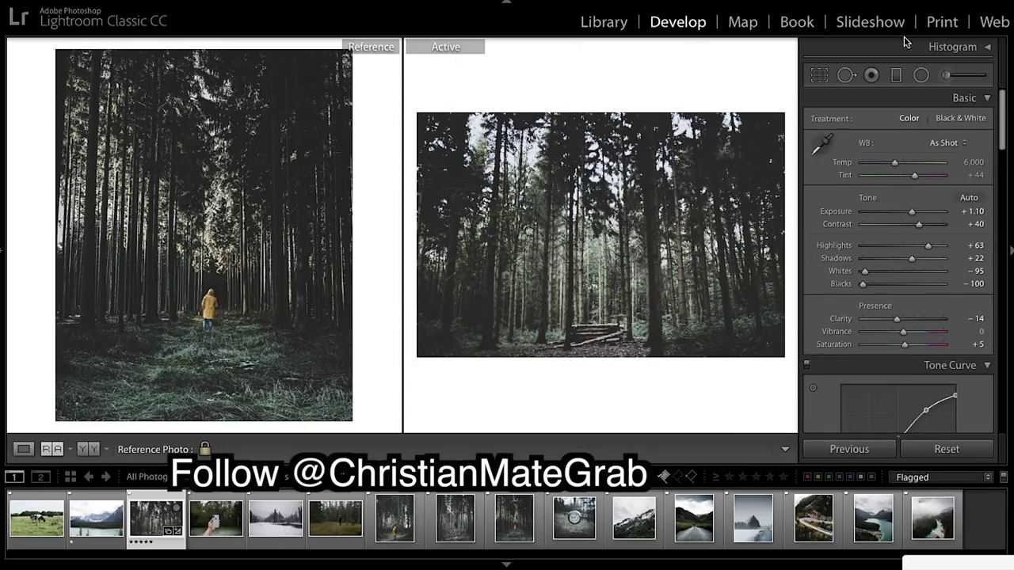
# Add a second near-vertical darkening graduated filter and shift both filters into place.
pyautogui.click(895, 74)
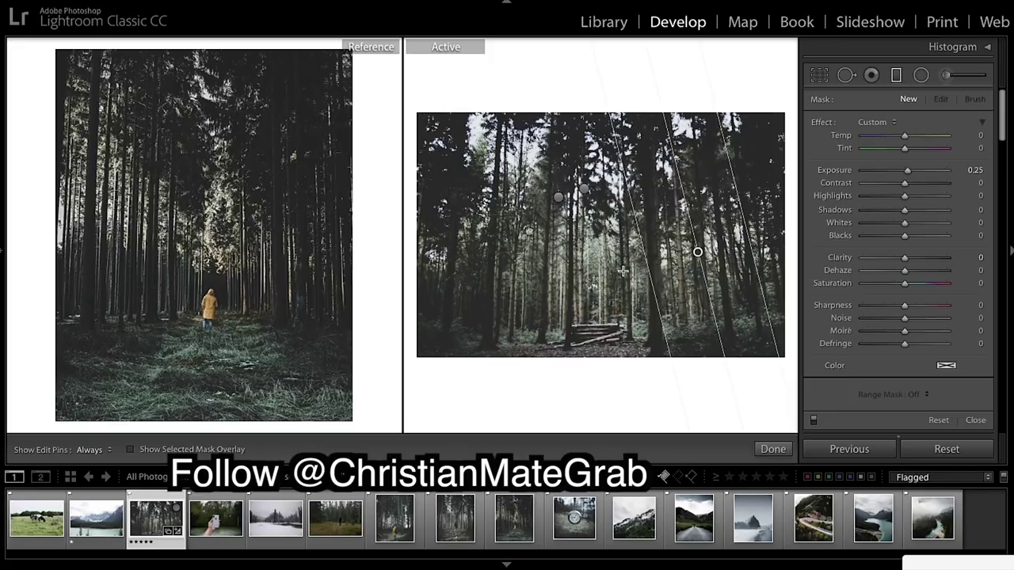
pyautogui.moveTo(623, 270); pyautogui.dragTo(547, 252)
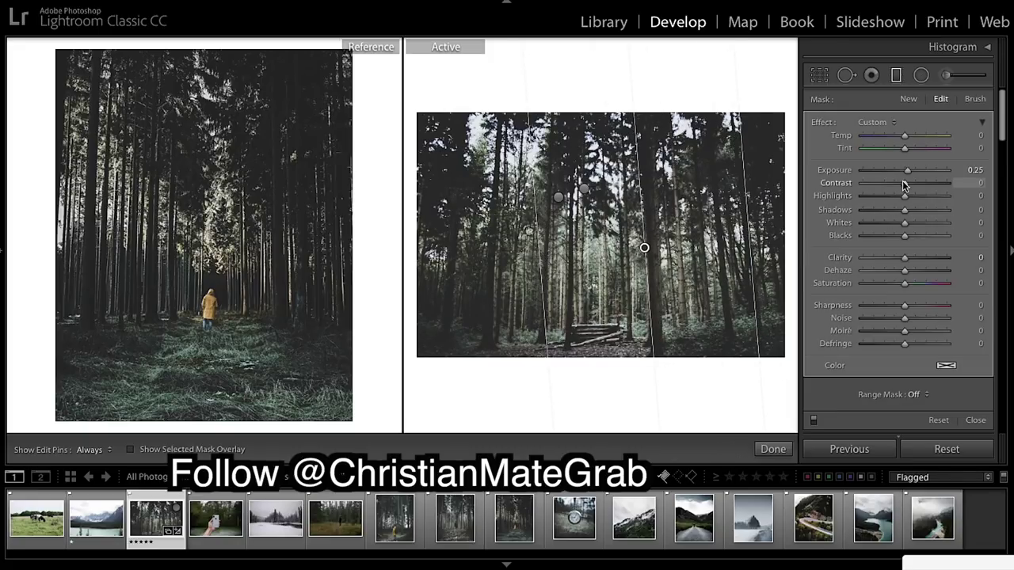
pyautogui.moveTo(906, 170); pyautogui.dragTo(901, 171)
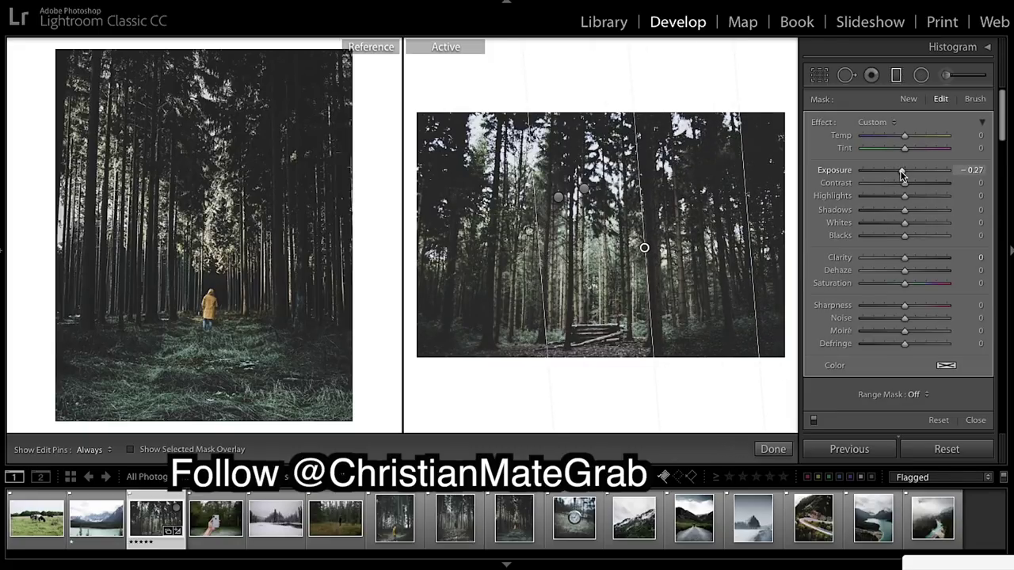
pyautogui.moveTo(644, 248); pyautogui.dragTo(629, 246)
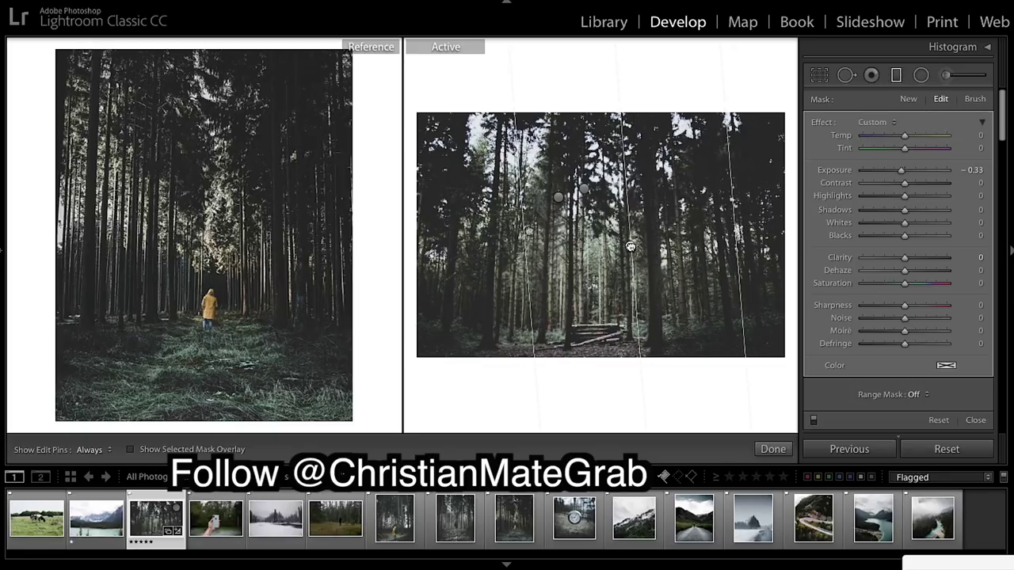
pyautogui.click(558, 197)
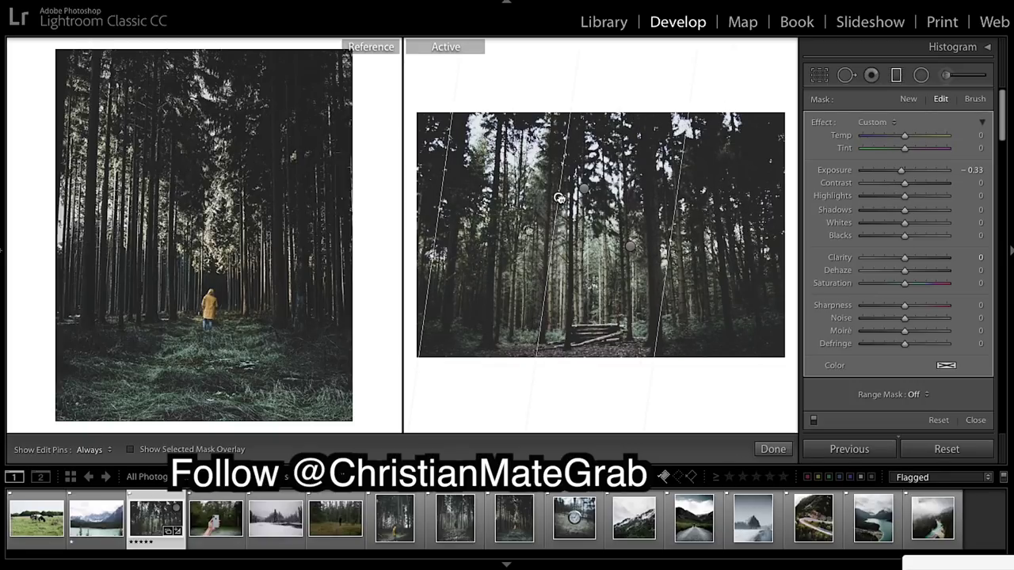
pyautogui.moveTo(558, 197); pyautogui.dragTo(571, 198)
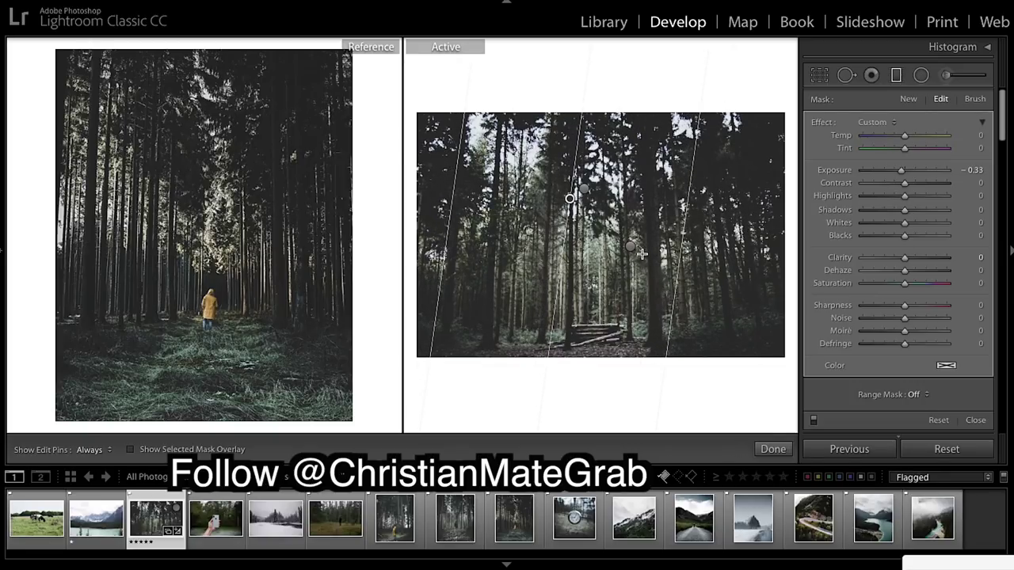
pyautogui.click(785, 451)
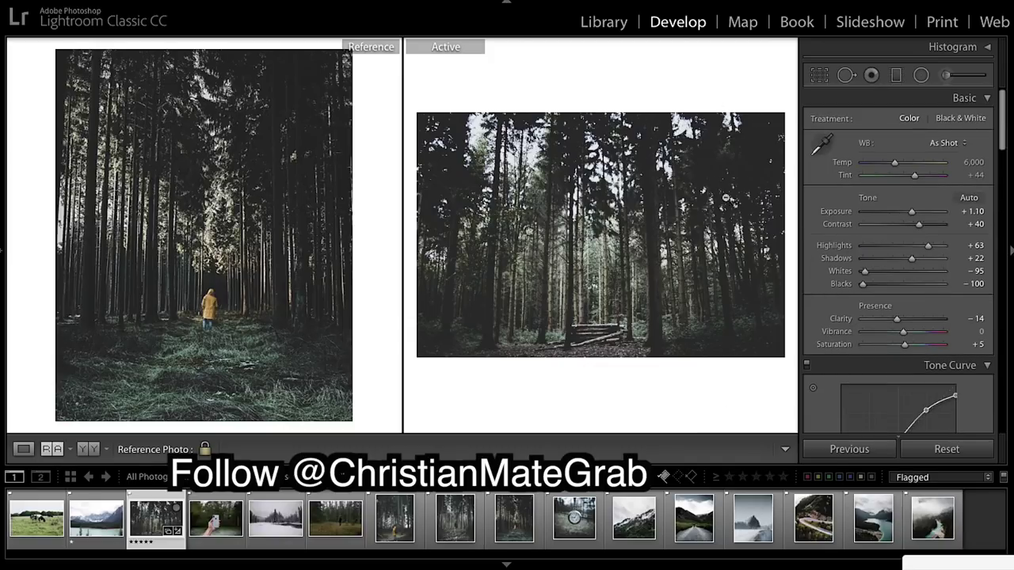
# Narrow both graduated filters' transitions and nudge the right-hand filter slightly right.
pyautogui.click(898, 76)
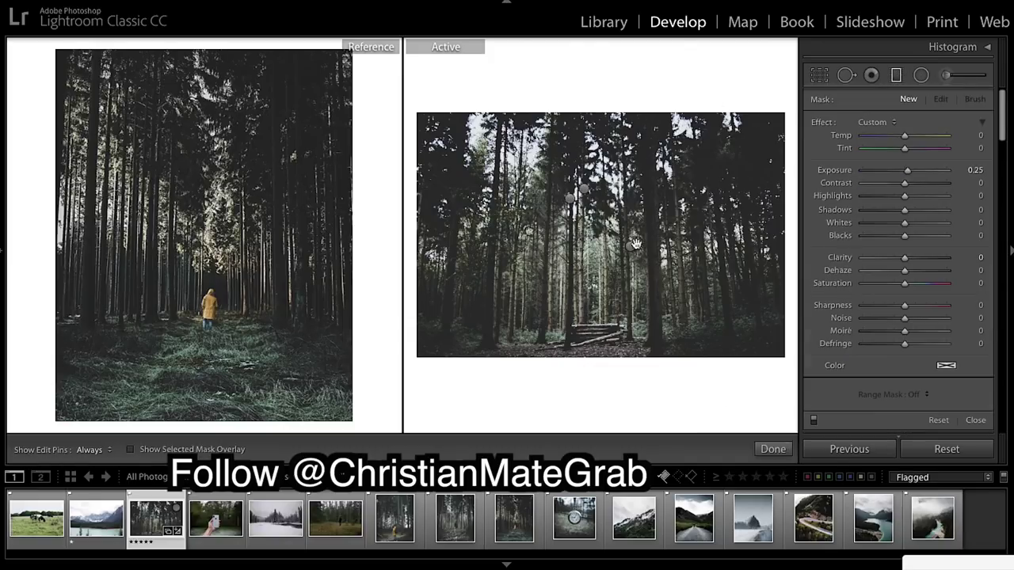
pyautogui.click(630, 246)
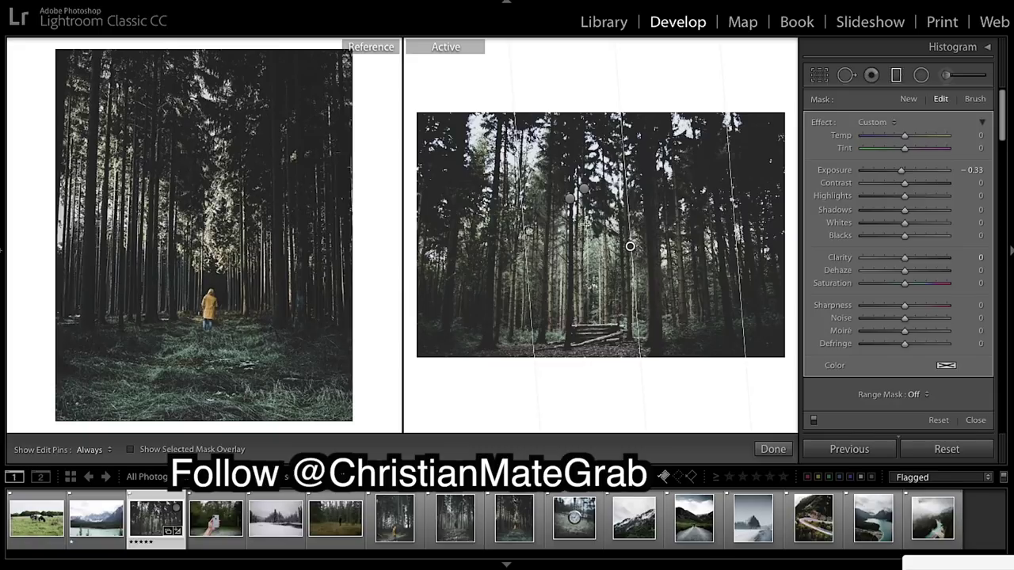
pyautogui.moveTo(524, 224); pyautogui.dragTo(546, 217)
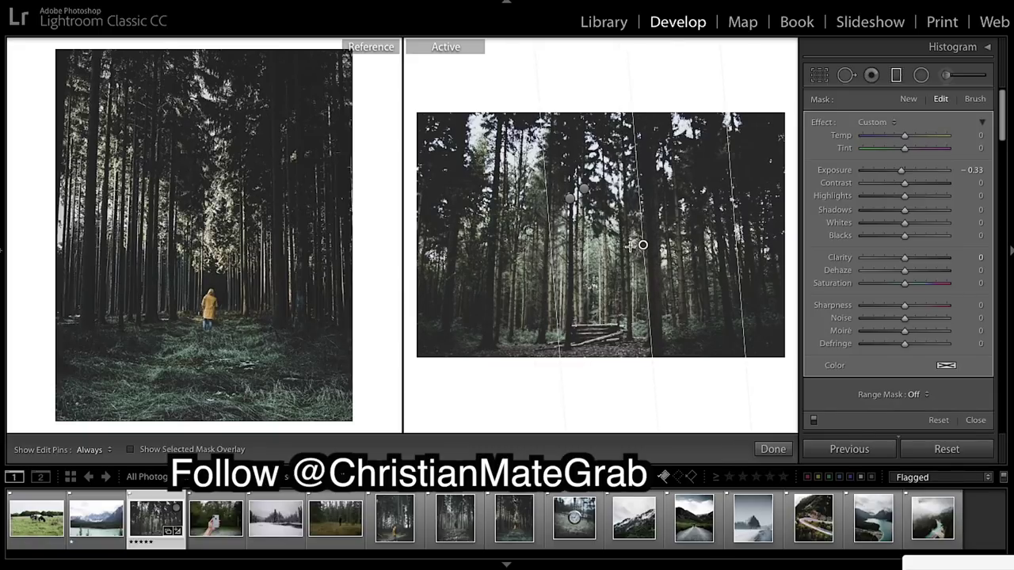
pyautogui.moveTo(641, 245); pyautogui.dragTo(648, 245)
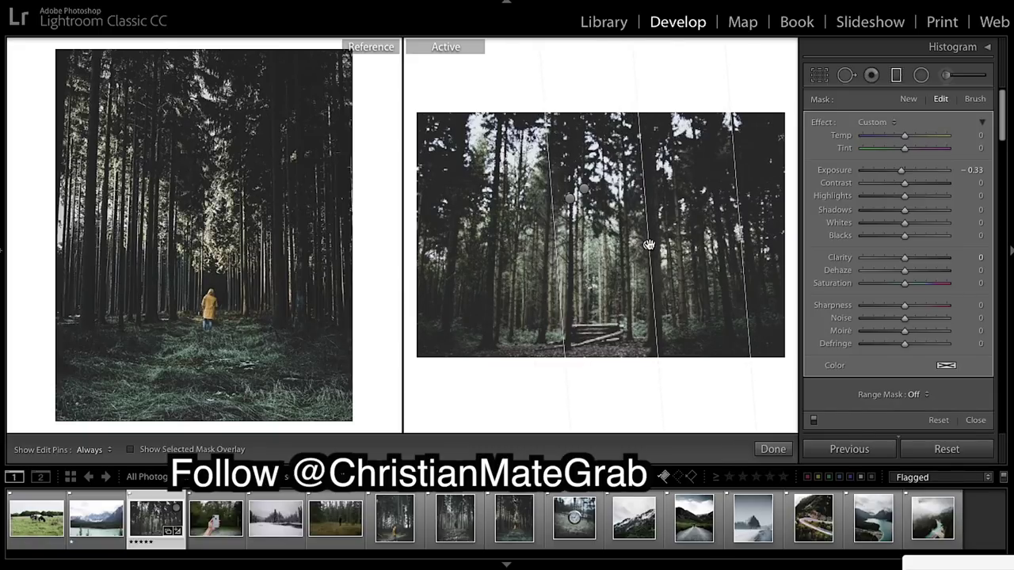
pyautogui.click(570, 198)
pyautogui.moveTo(679, 260); pyautogui.dragTo(614, 259)
pyautogui.click(772, 449)
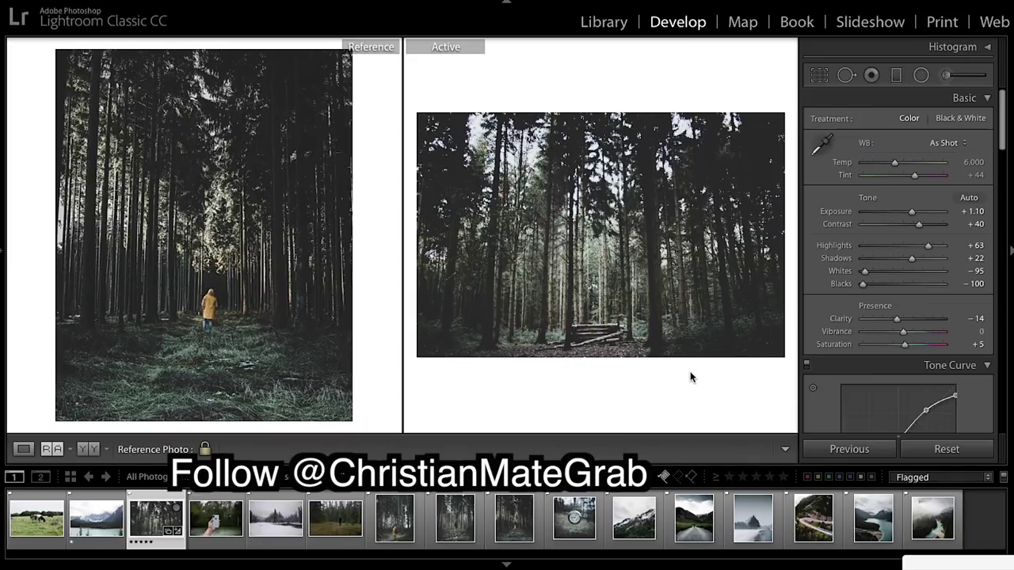
# Compare before/after, then make the yellow-jacket photo the reference and the forest-walker photo active.
pyautogui.press('\\')
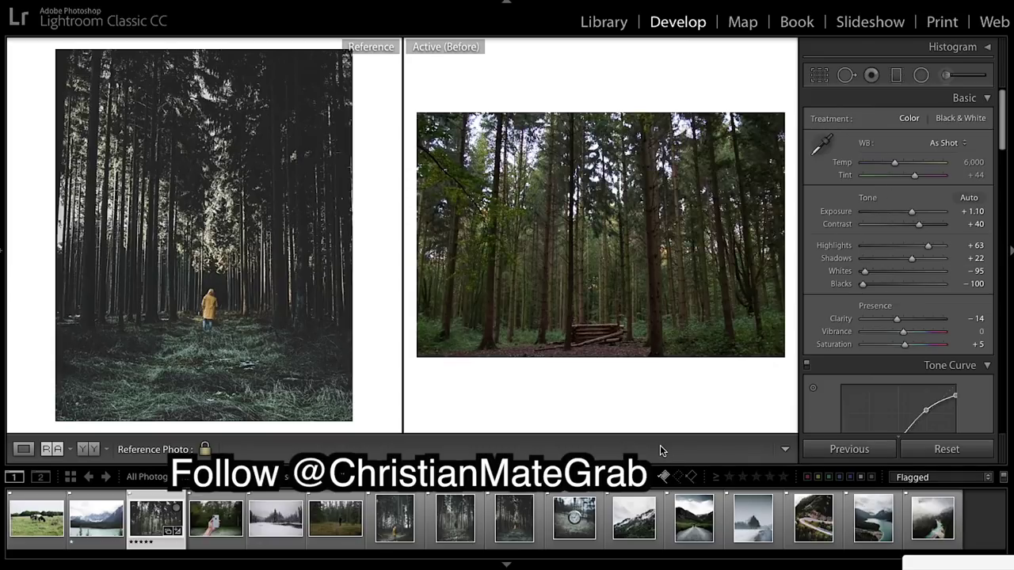
pyautogui.press('\\')
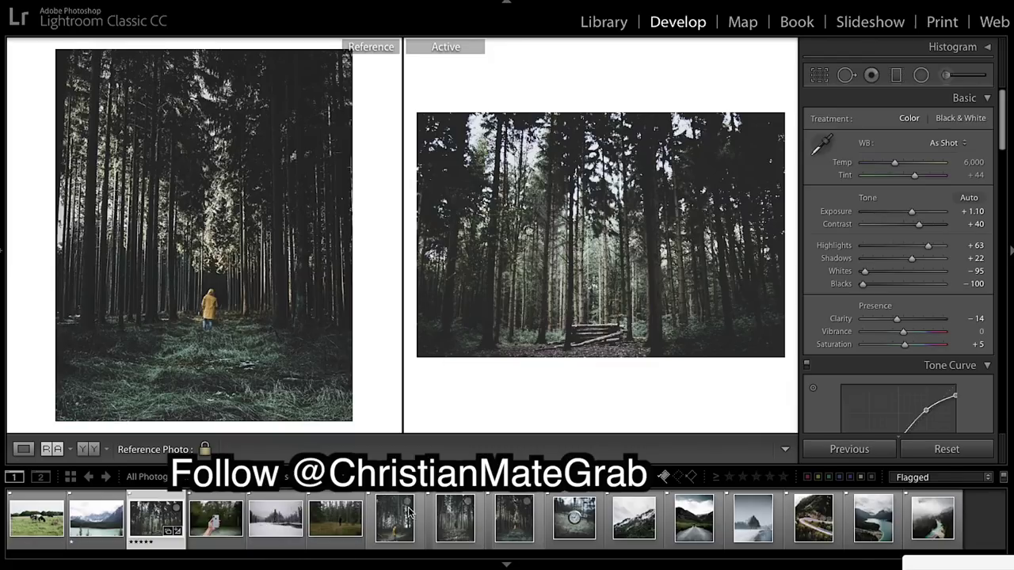
pyautogui.moveTo(400, 516); pyautogui.dragTo(280, 283)
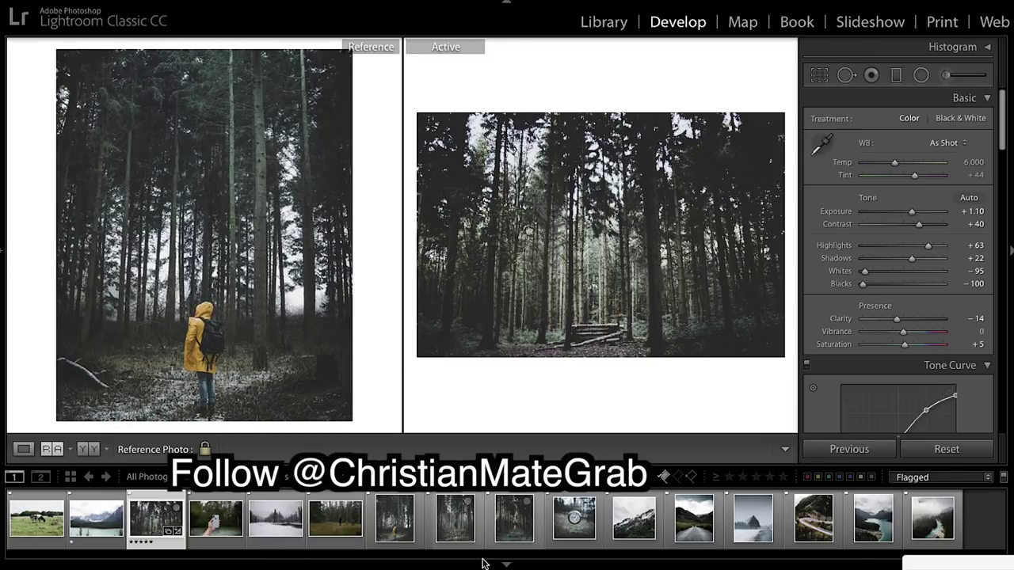
pyautogui.click(339, 526)
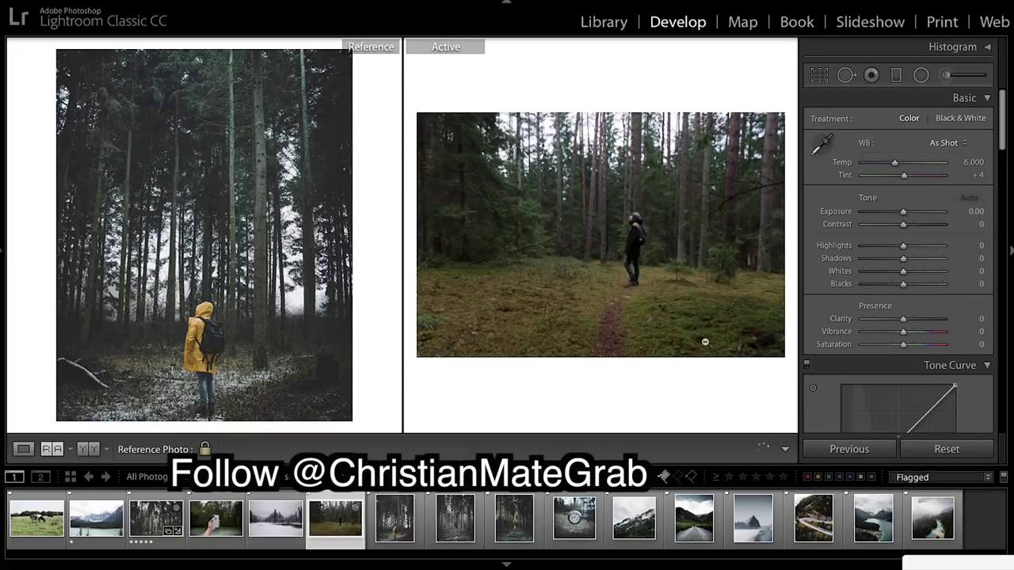
# Expand the left panel and scroll through the saved presets list.
pyautogui.click(5, 250)
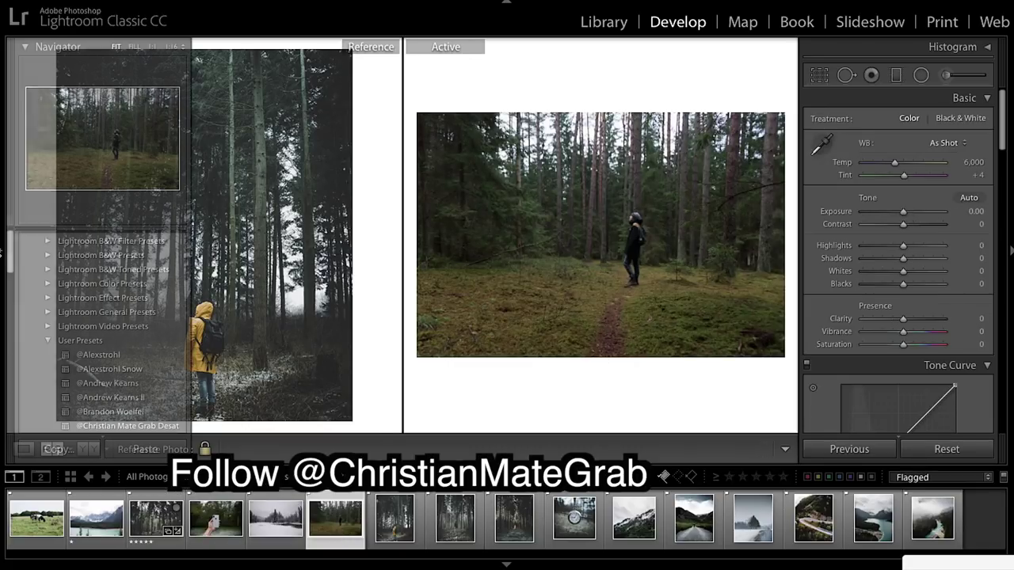
pyautogui.scroll(-10, 93, 356)
pyautogui.scroll(-5, 94, 370)
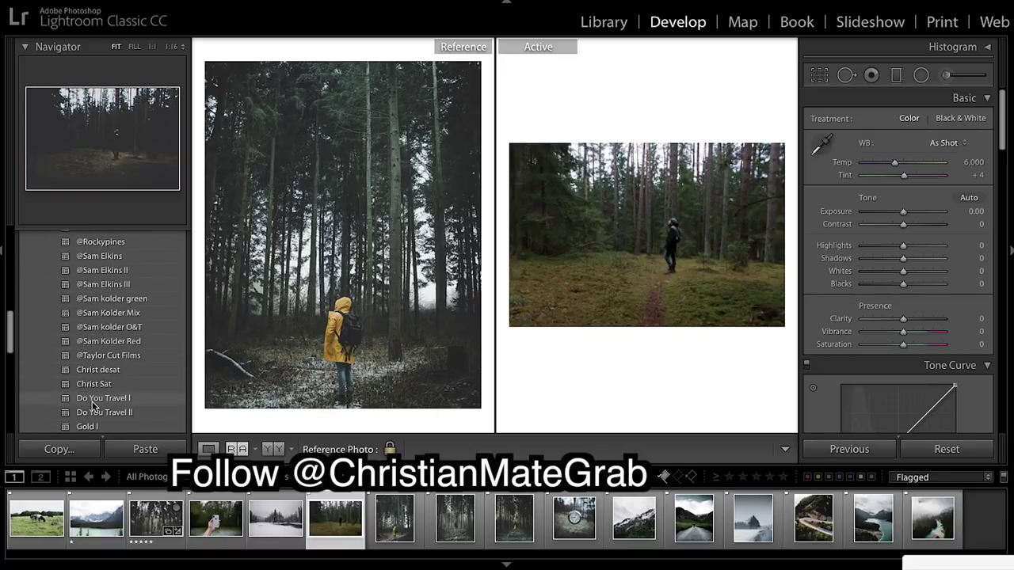
pyautogui.scroll(3, 117, 336)
pyautogui.scroll(5, 115, 339)
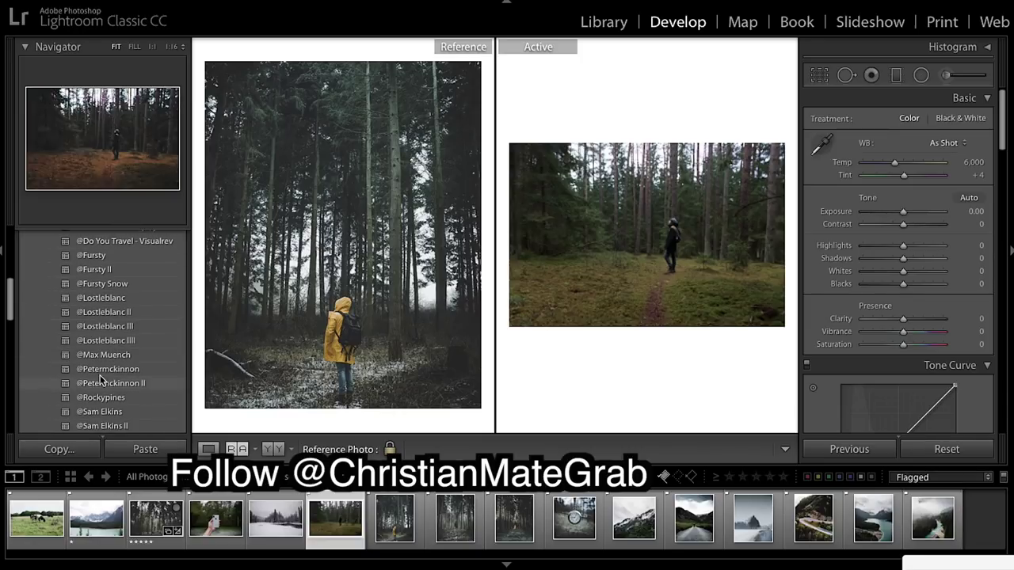
pyautogui.scroll(3, 102, 298)
pyautogui.scroll(4, 102, 302)
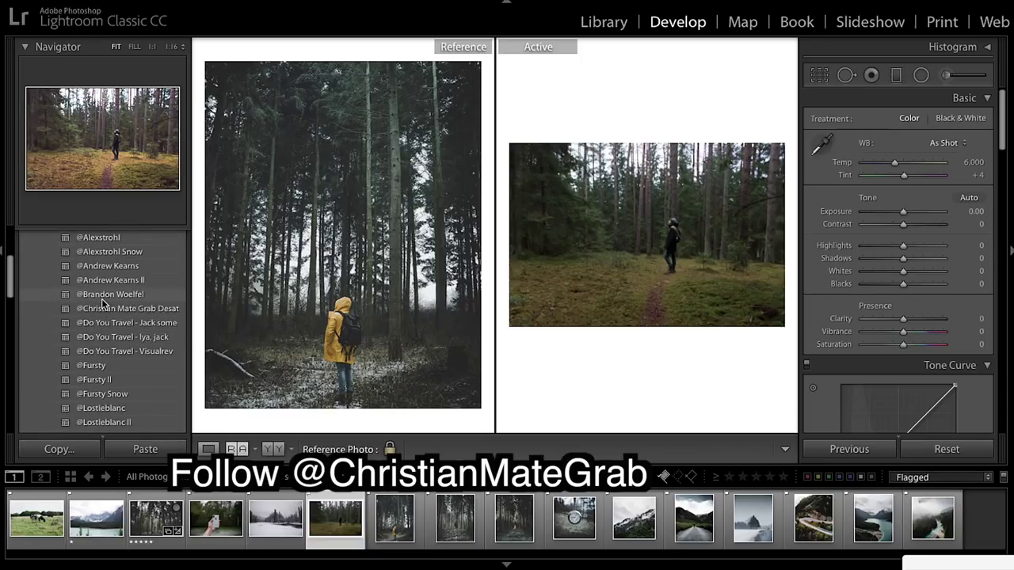
# Apply the Desat preset to the walker photo, then set Blacks −80 and Shadows +58.
pyautogui.click(103, 343)
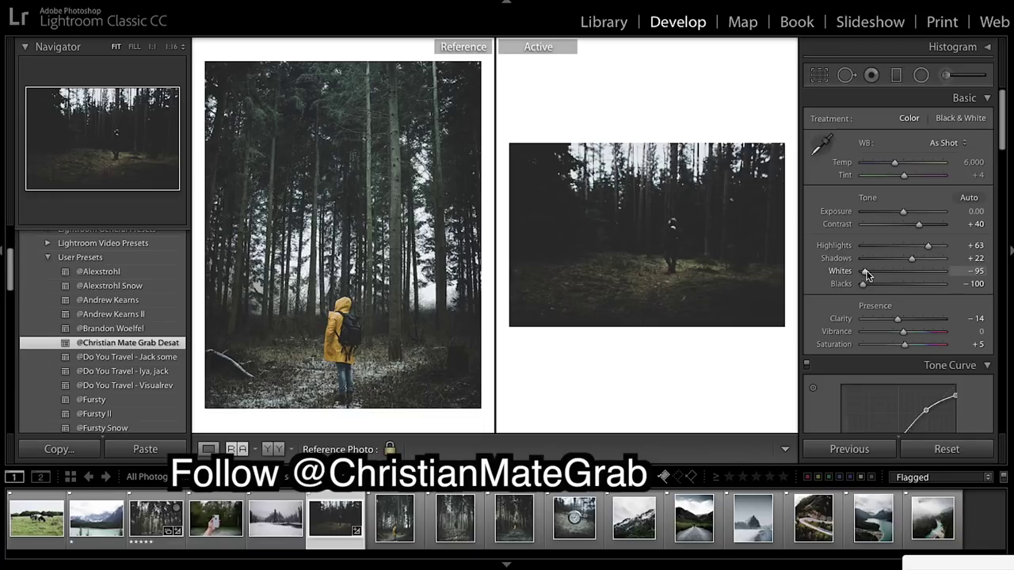
pyautogui.moveTo(866, 274); pyautogui.dragTo(873, 275)
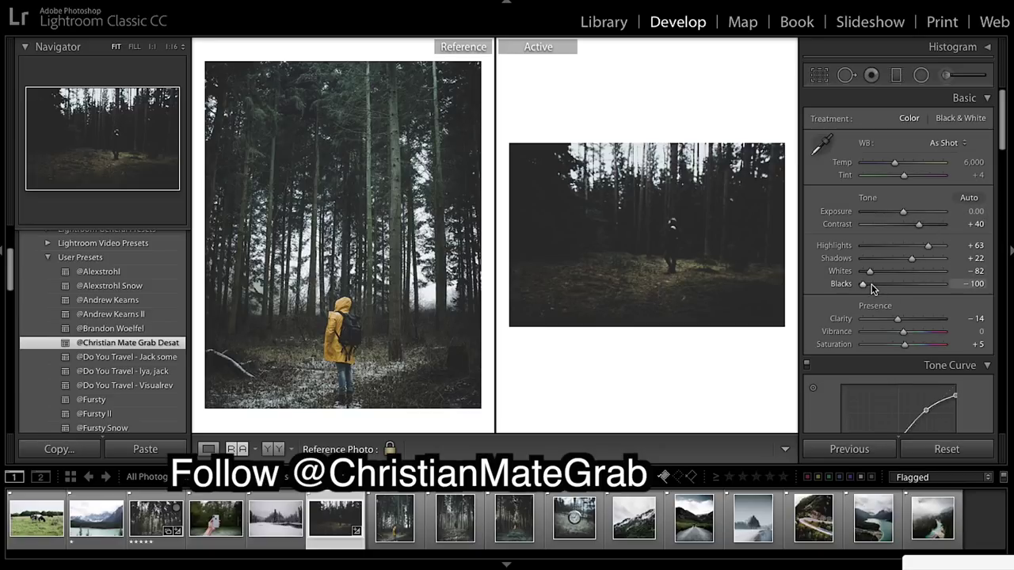
pyautogui.moveTo(866, 285); pyautogui.dragTo(872, 287)
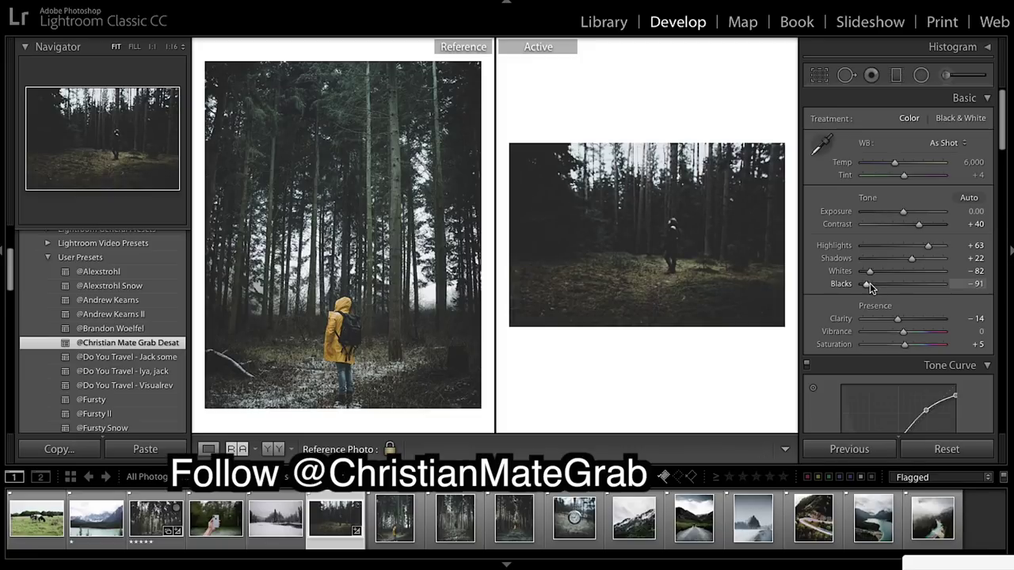
pyautogui.moveTo(870, 282); pyautogui.dragTo(873, 288)
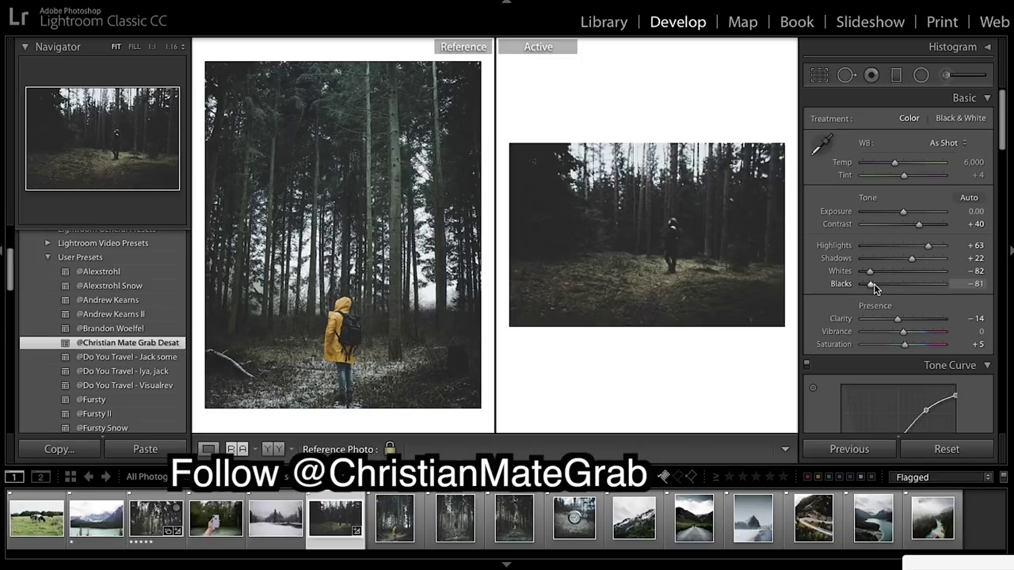
pyautogui.moveTo(873, 284); pyautogui.dragTo(873, 283)
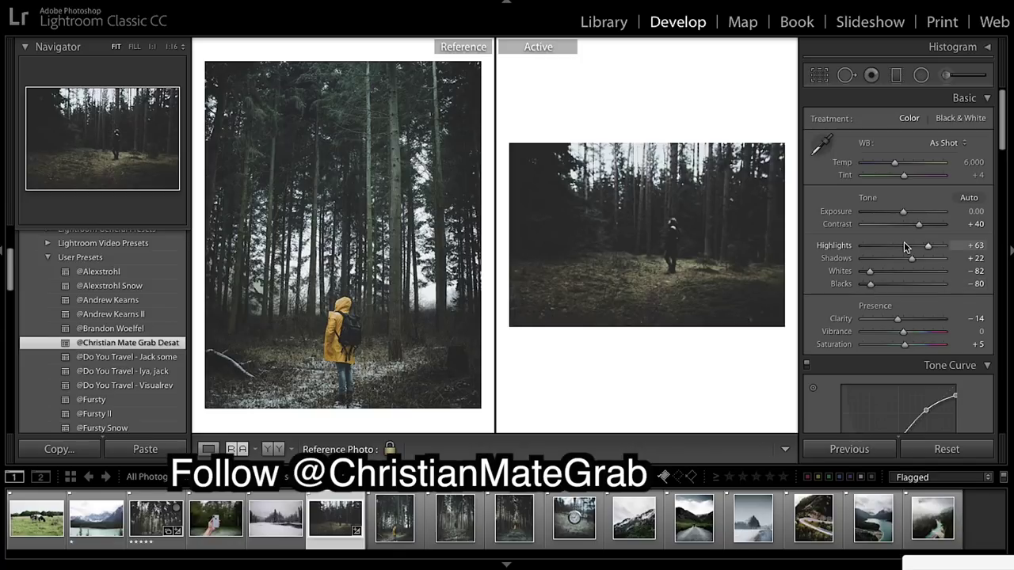
pyautogui.moveTo(911, 260); pyautogui.dragTo(926, 261)
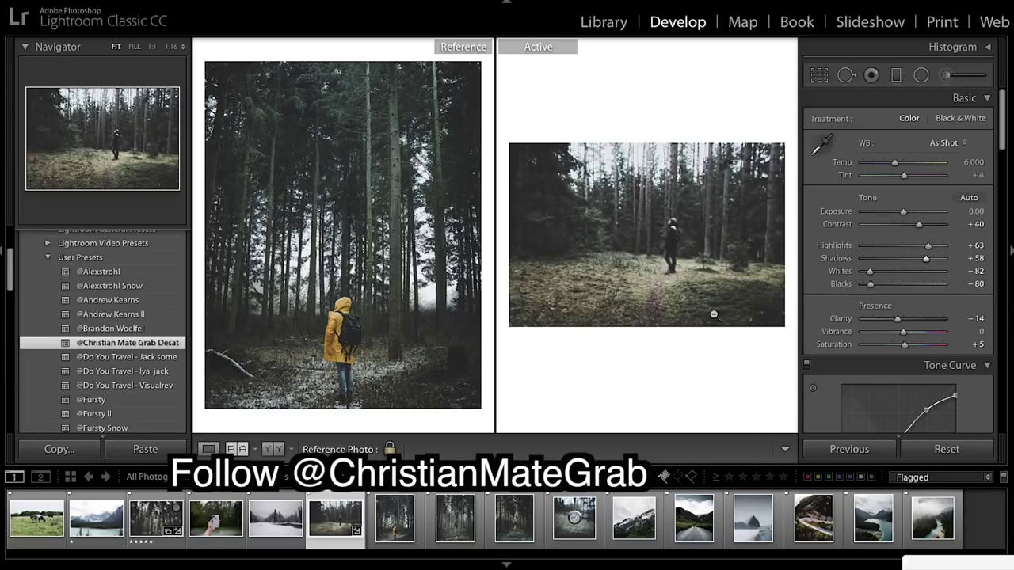
# Add a graduated filter across the treetops with Whites −80 and Exposure −1.18.
pyautogui.click(671, 298)
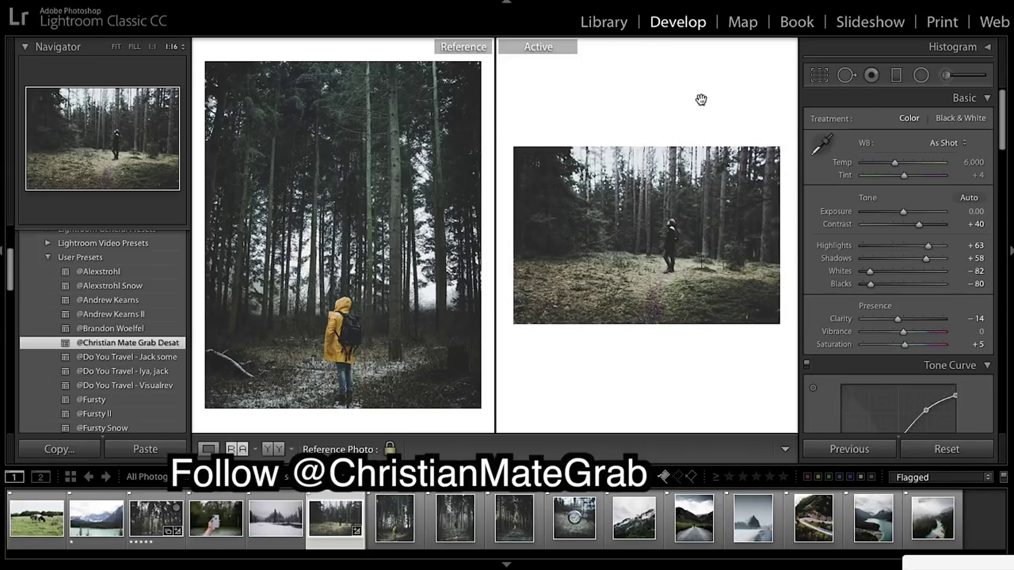
pyautogui.click(895, 74)
pyautogui.moveTo(651, 99); pyautogui.dragTo(647, 180)
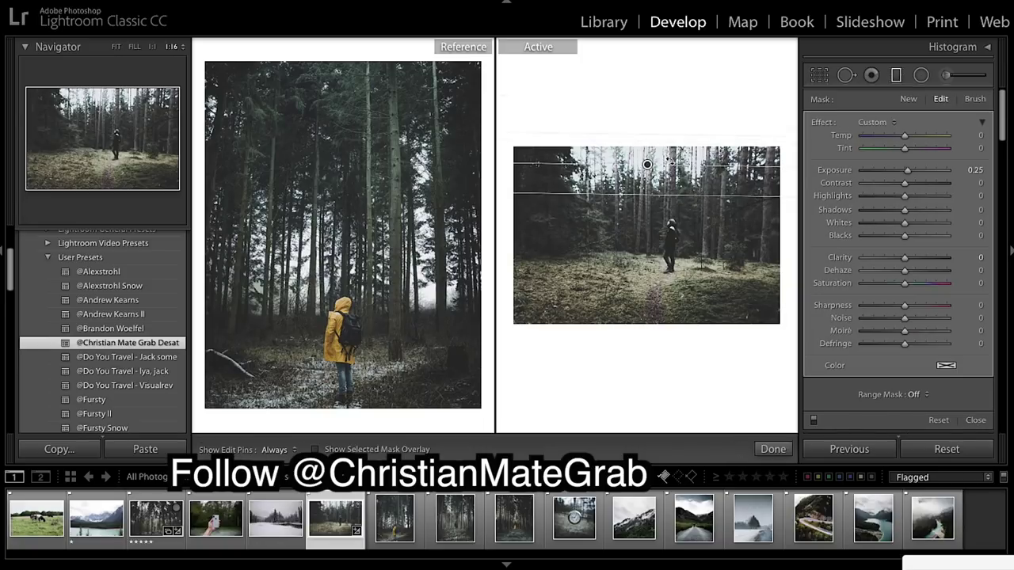
pyautogui.moveTo(905, 223); pyautogui.dragTo(871, 224)
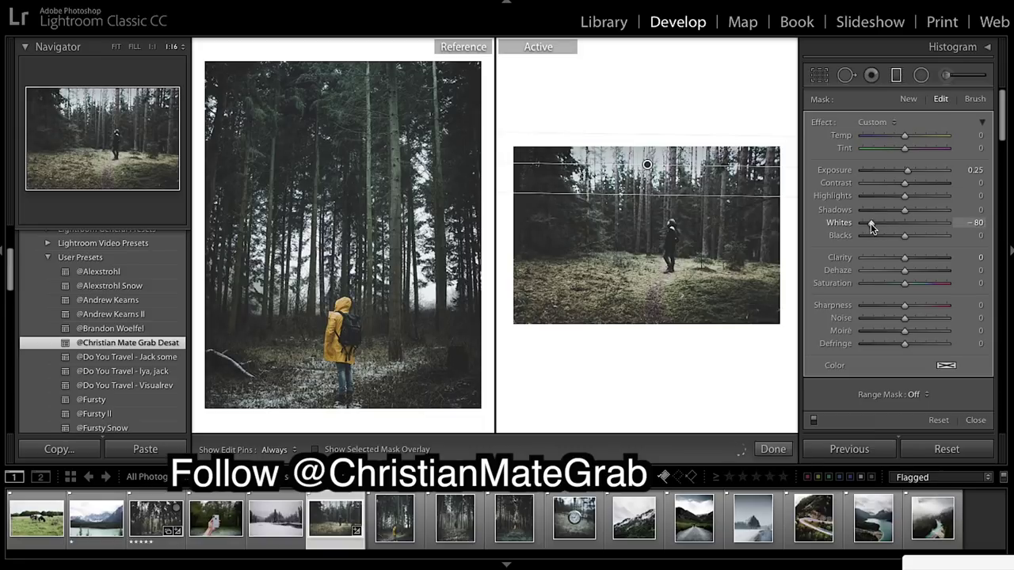
pyautogui.moveTo(908, 170); pyautogui.dragTo(892, 172)
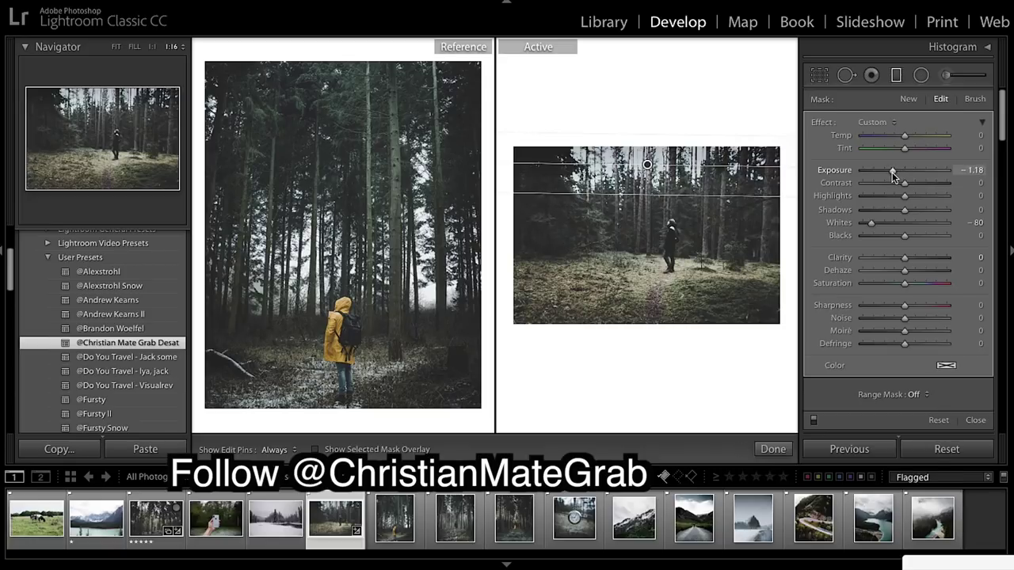
pyautogui.click(775, 449)
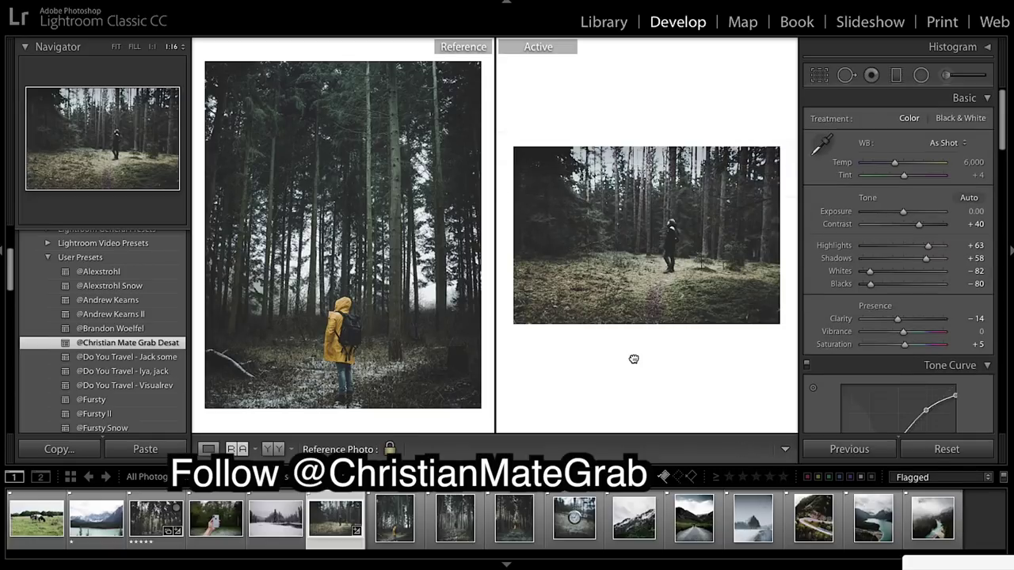
# Drag the pocket-watch photo into Reference and make the hand-holding-phone photo active.
pyautogui.click(627, 270)
pyautogui.scroll(-5, 919, 214)
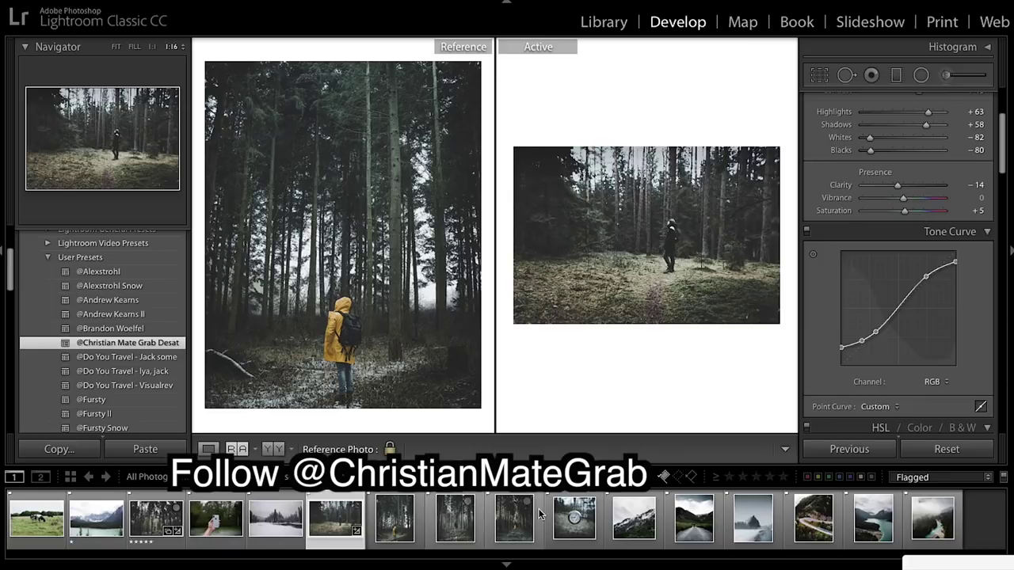
pyautogui.moveTo(576, 523); pyautogui.dragTo(401, 319)
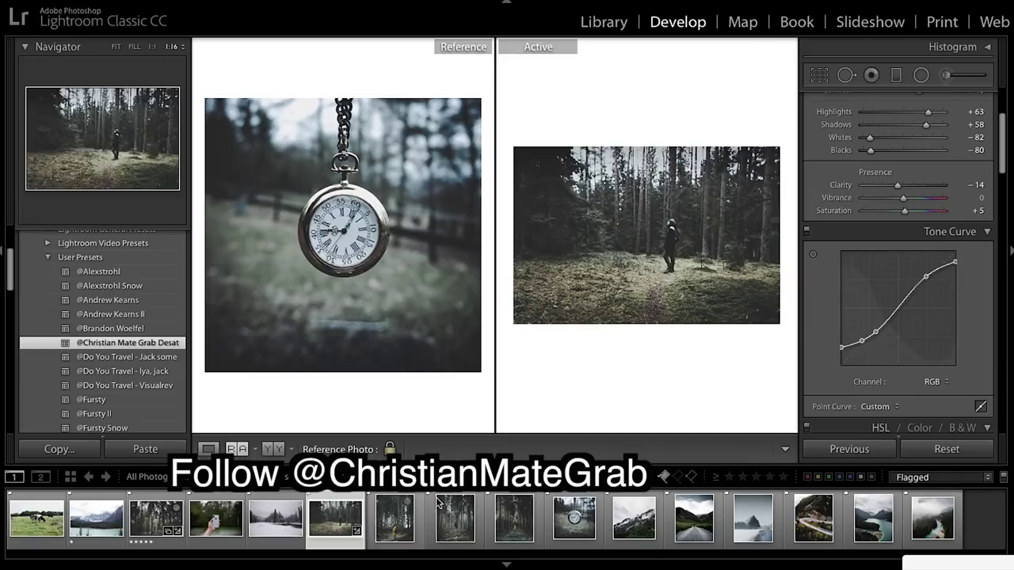
pyautogui.click(212, 524)
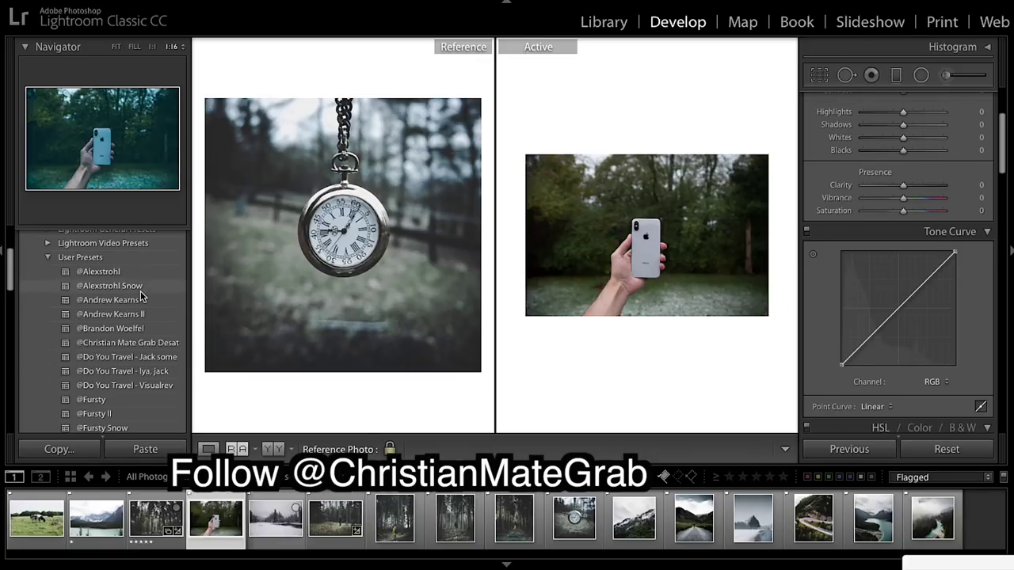
# Apply the saved Desat user preset to the phone photo.
pyautogui.scroll(-3, 119, 384)
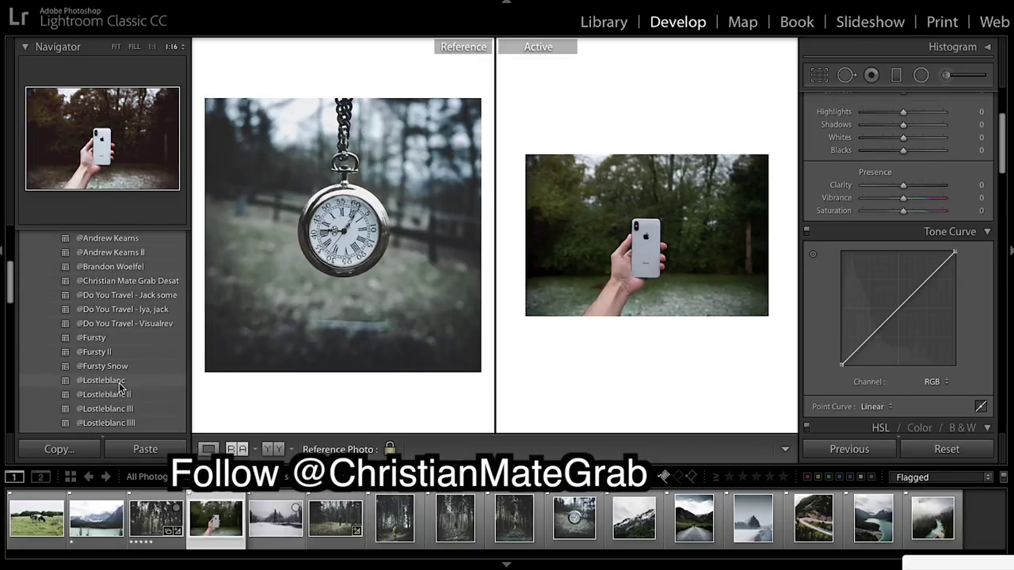
pyautogui.scroll(6, 119, 384)
pyautogui.scroll(-3, 119, 384)
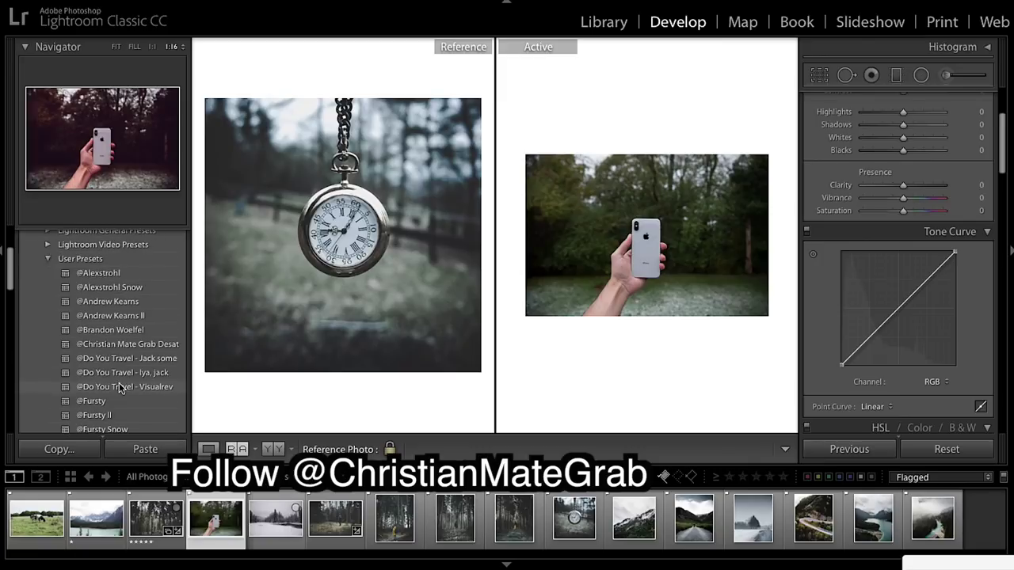
pyautogui.click(130, 344)
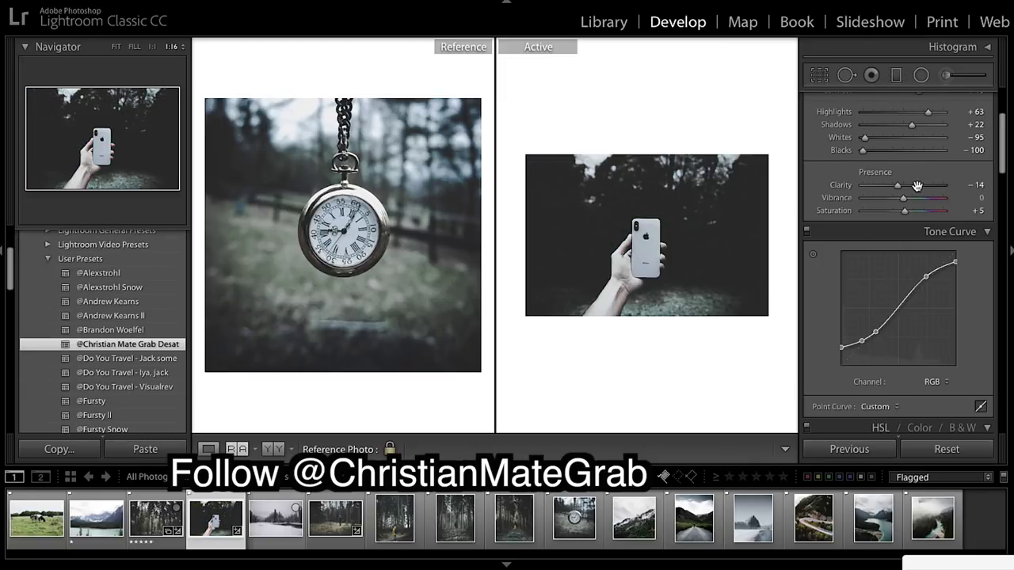
# Raise the phone photo to Exposure +0.30, Contrast +52 and Shadows +97.
pyautogui.scroll(2, 917, 115)
pyautogui.scroll(1, 916, 113)
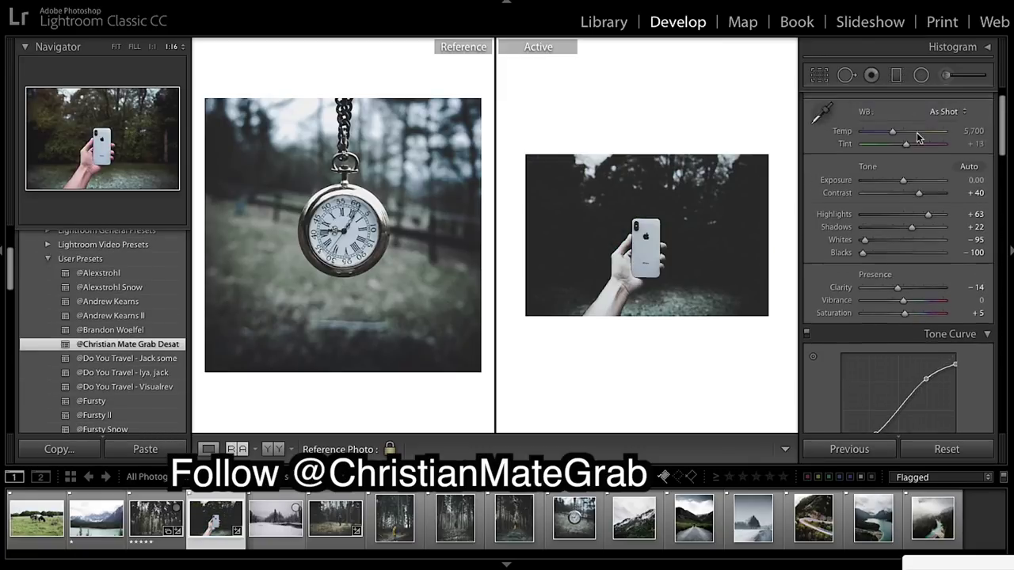
pyautogui.moveTo(903, 180); pyautogui.dragTo(907, 185)
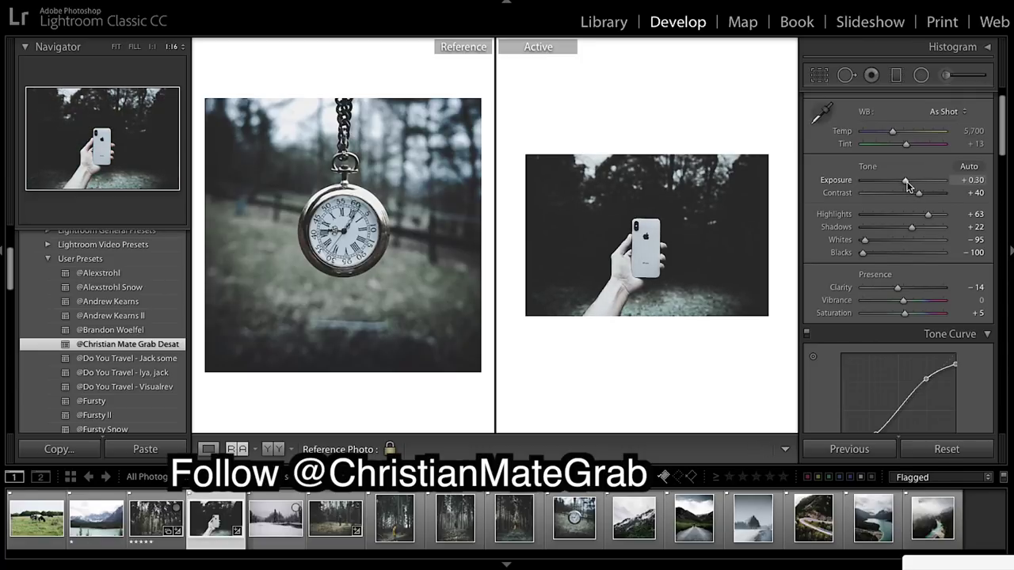
pyautogui.moveTo(916, 191); pyautogui.dragTo(922, 191)
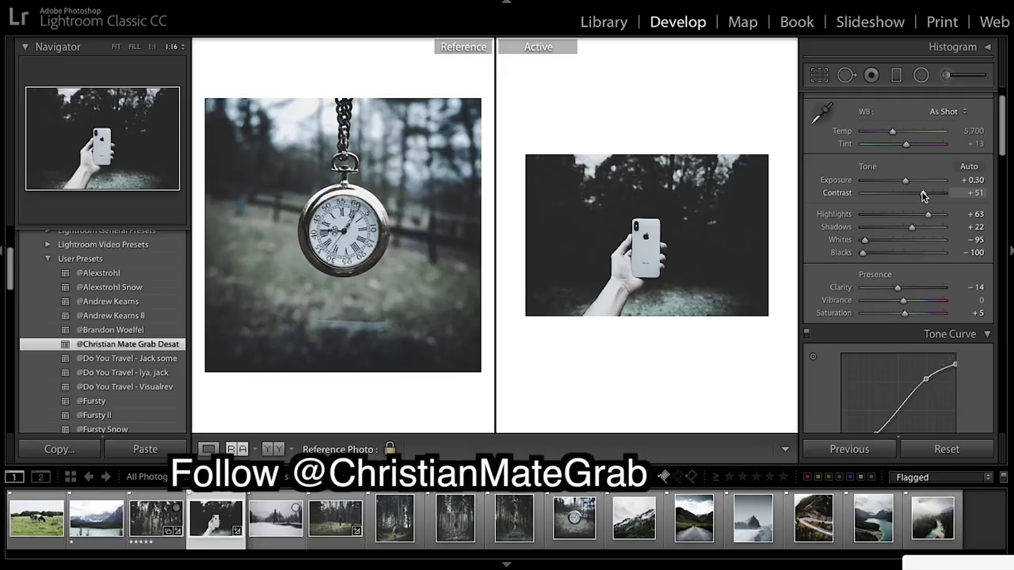
pyautogui.moveTo(923, 195); pyautogui.dragTo(940, 228)
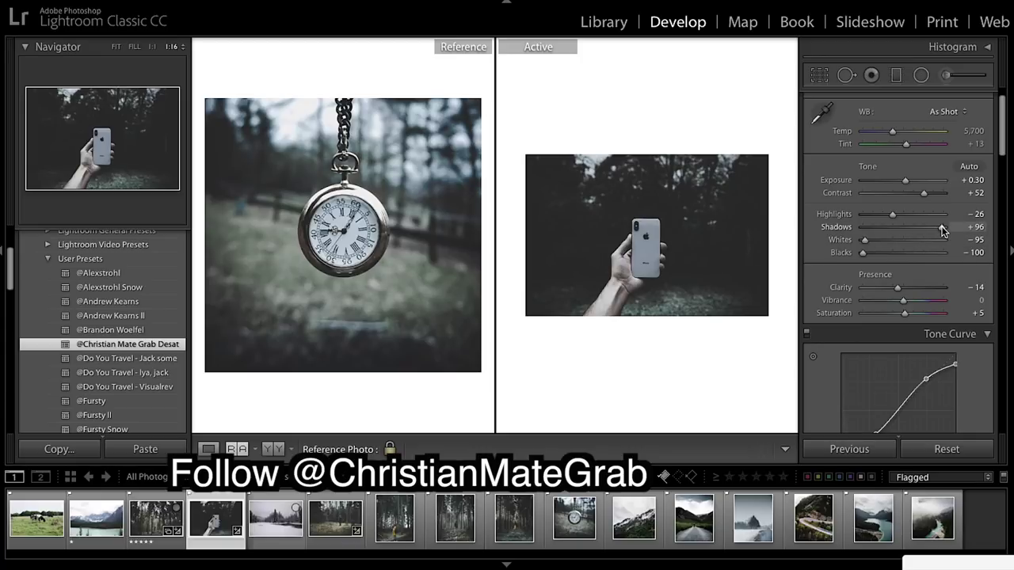
pyautogui.moveTo(942, 229); pyautogui.dragTo(942, 229)
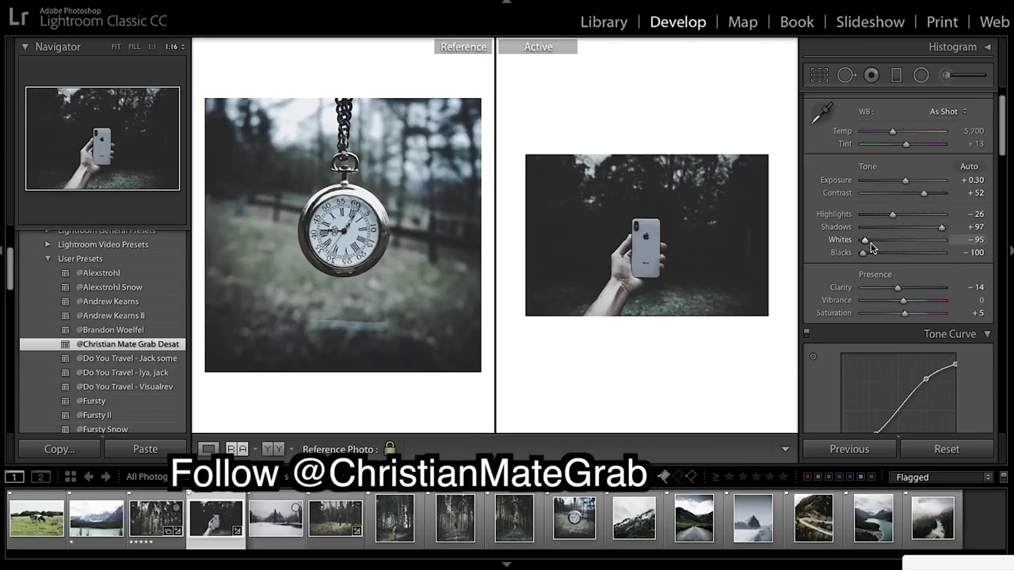
pyautogui.click(3, 252)
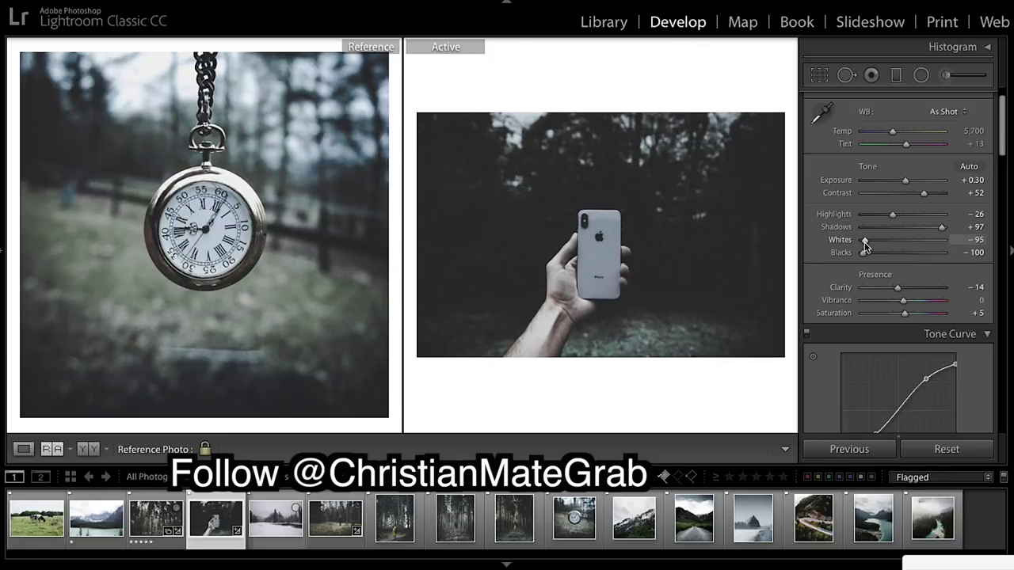
# Set the phone photo's Whites to −100, Blacks to +69 and Clarity to −15.
pyautogui.moveTo(865, 245); pyautogui.dragTo(934, 260)
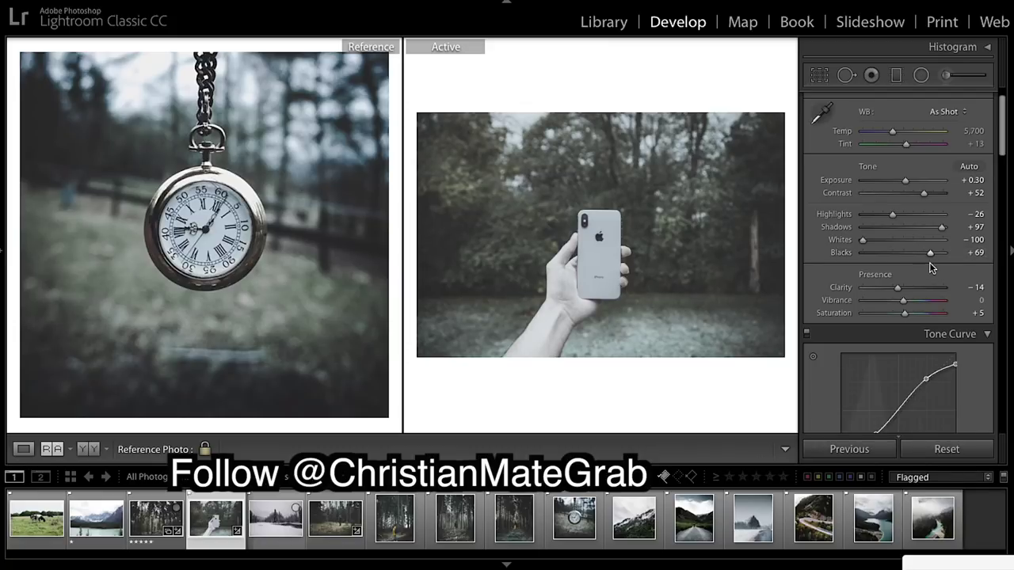
pyautogui.scroll(-1, 927, 281)
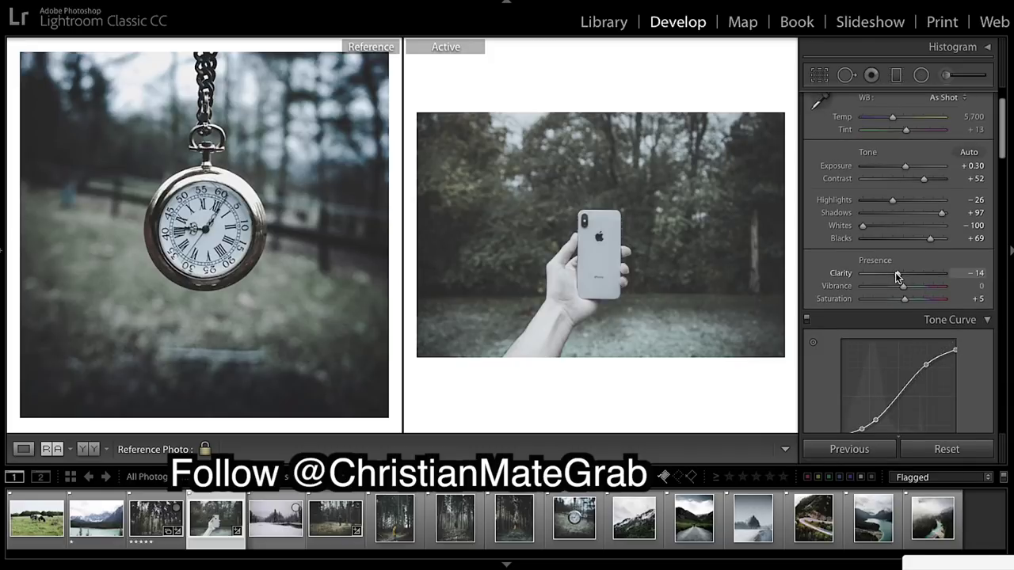
pyautogui.moveTo(897, 275); pyautogui.dragTo(895, 276)
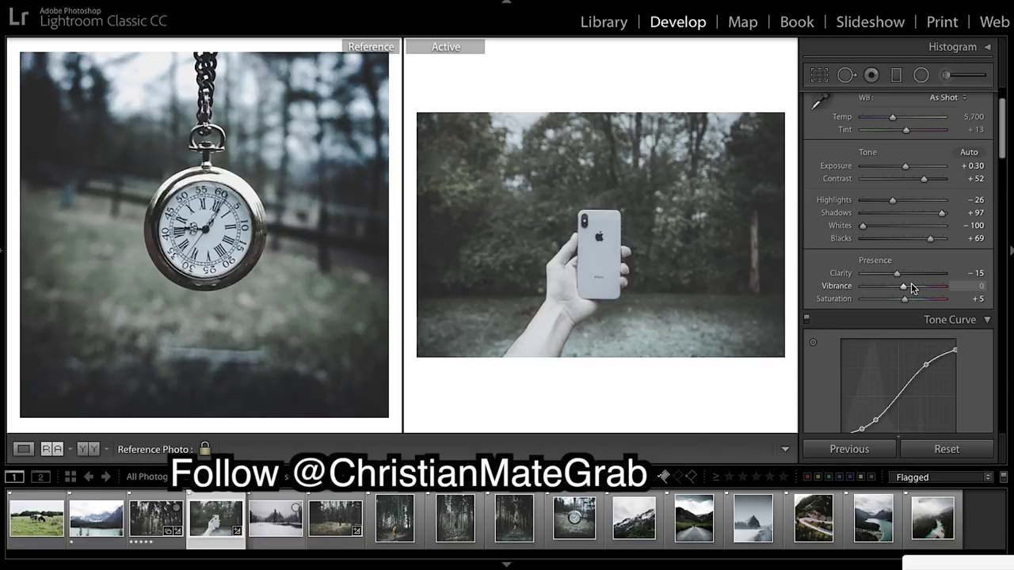
# Nudge the orange hue in the phone photo's HSL panel.
pyautogui.scroll(-4, 945, 283)
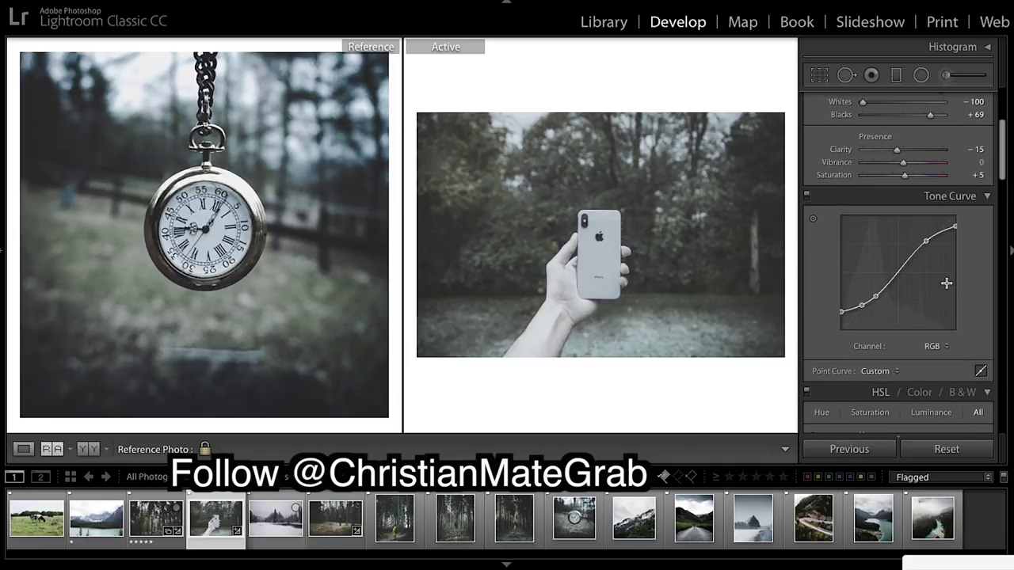
pyautogui.scroll(-4, 945, 282)
pyautogui.scroll(-1, 945, 281)
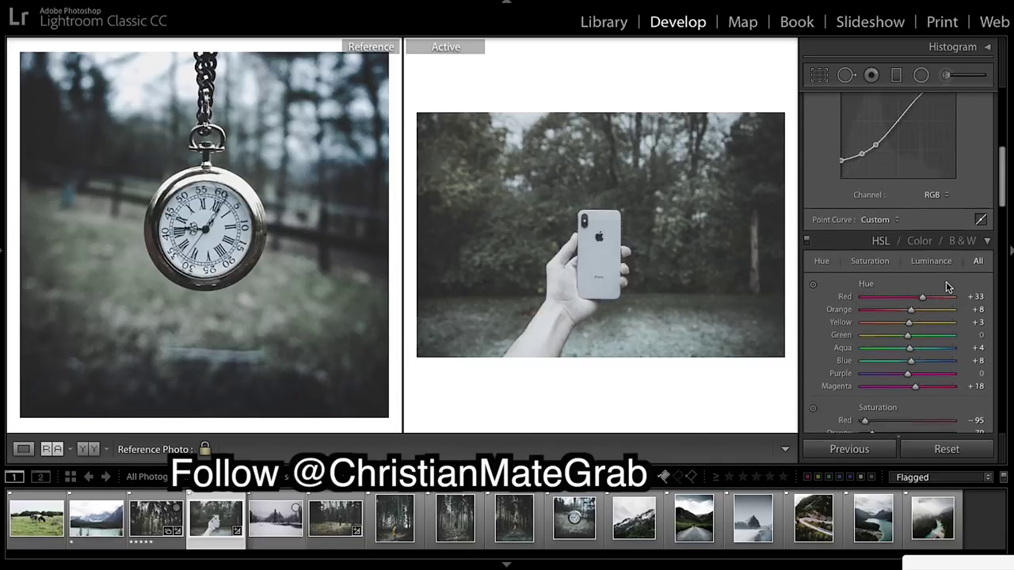
pyautogui.scroll(-2, 945, 281)
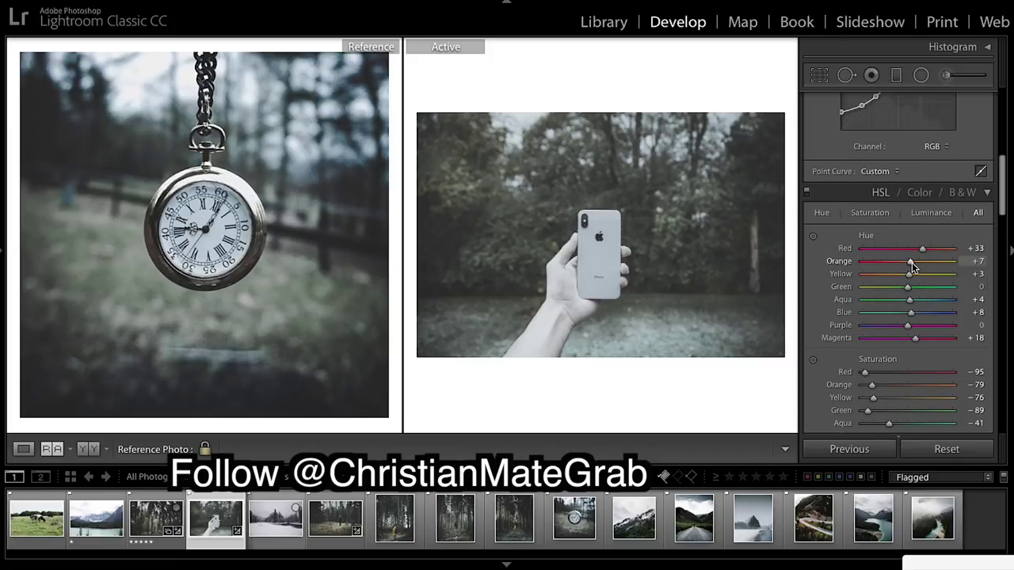
pyautogui.moveTo(912, 262); pyautogui.dragTo(893, 262)
pyautogui.moveTo(891, 261); pyautogui.dragTo(907, 261)
# Set orange saturation to -40 and orange luminance to +37.
pyautogui.scroll(-3, 943, 289)
pyautogui.scroll(-1, 942, 290)
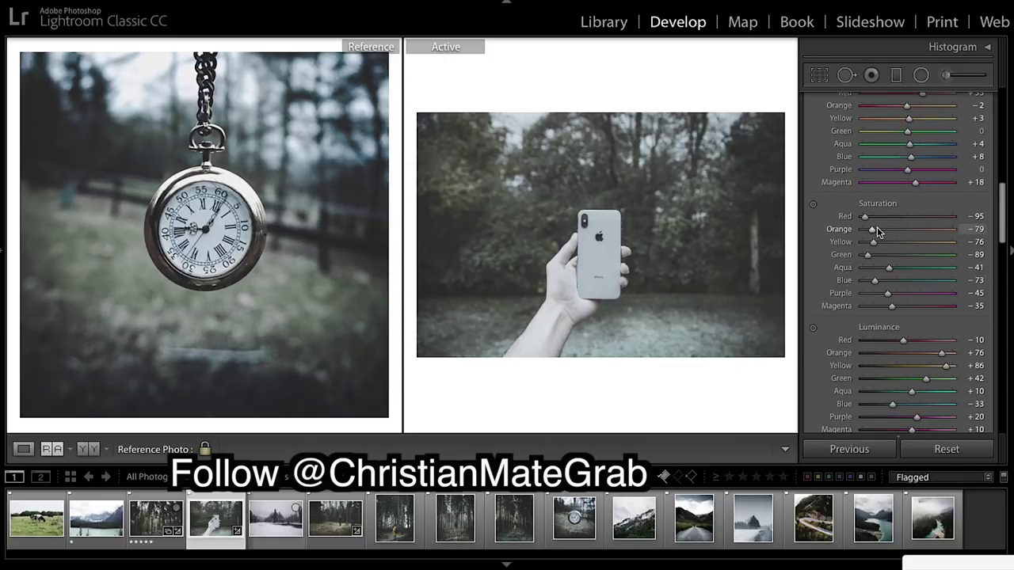
pyautogui.moveTo(871, 230); pyautogui.dragTo(890, 236)
pyautogui.scroll(-5, 942, 270)
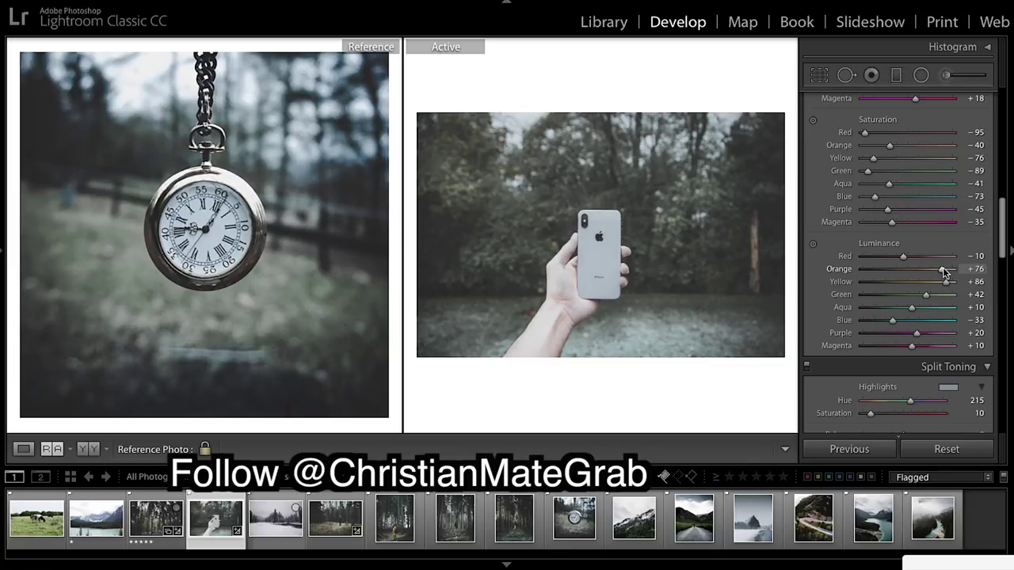
pyautogui.moveTo(942, 267); pyautogui.dragTo(926, 269)
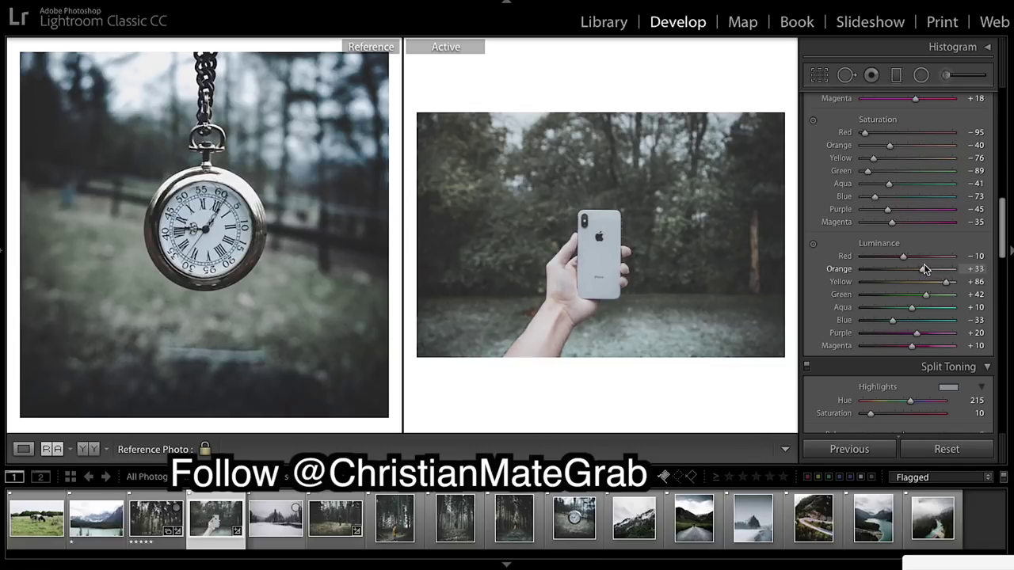
pyautogui.moveTo(926, 264); pyautogui.dragTo(925, 263)
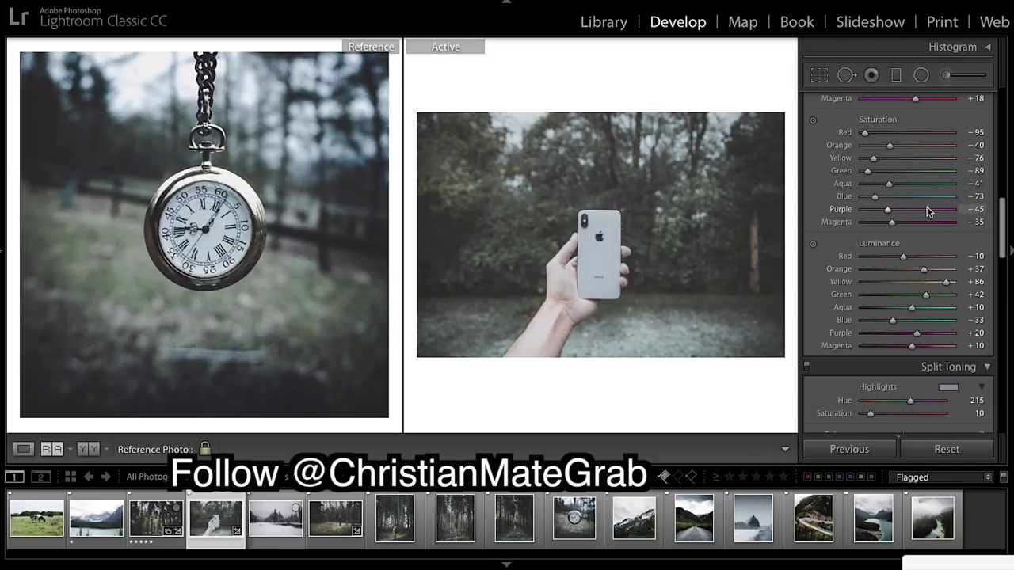
pyautogui.scroll(-4, 927, 190)
# Deepen the post-crop vignetting amount from -15 to -54.
pyautogui.scroll(-8, 931, 193)
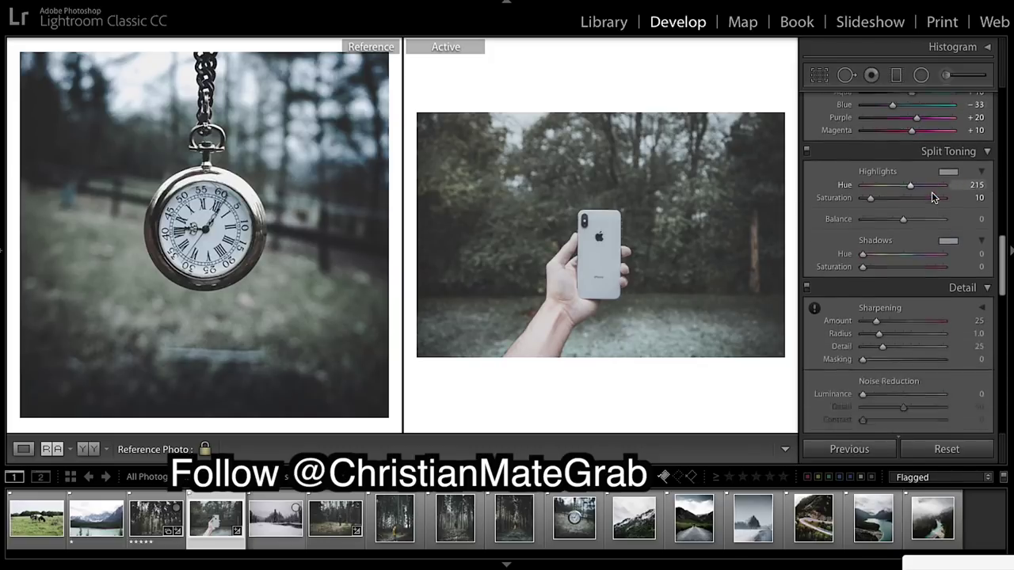
pyautogui.scroll(-8, 910, 226)
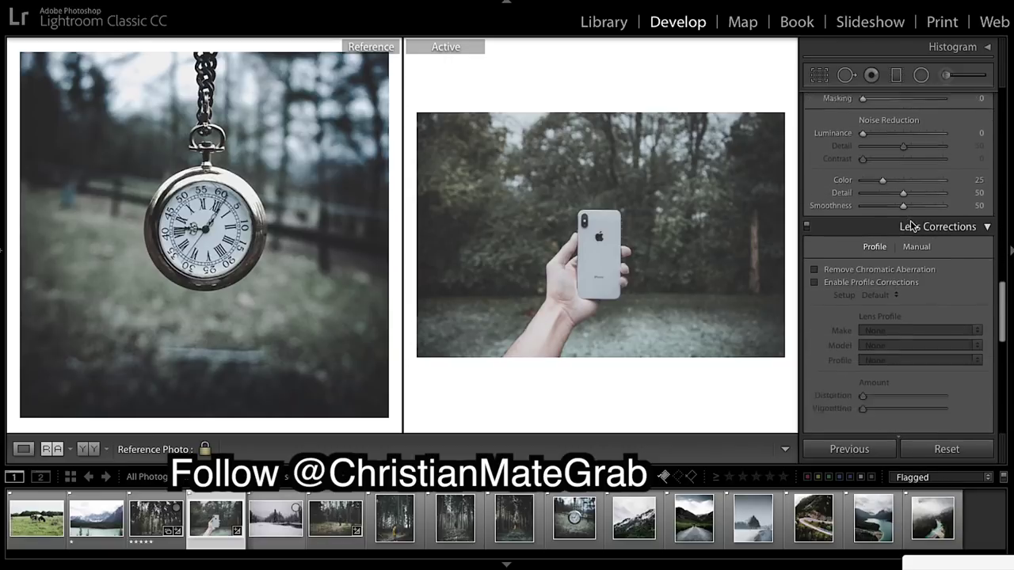
pyautogui.scroll(-1, 910, 220)
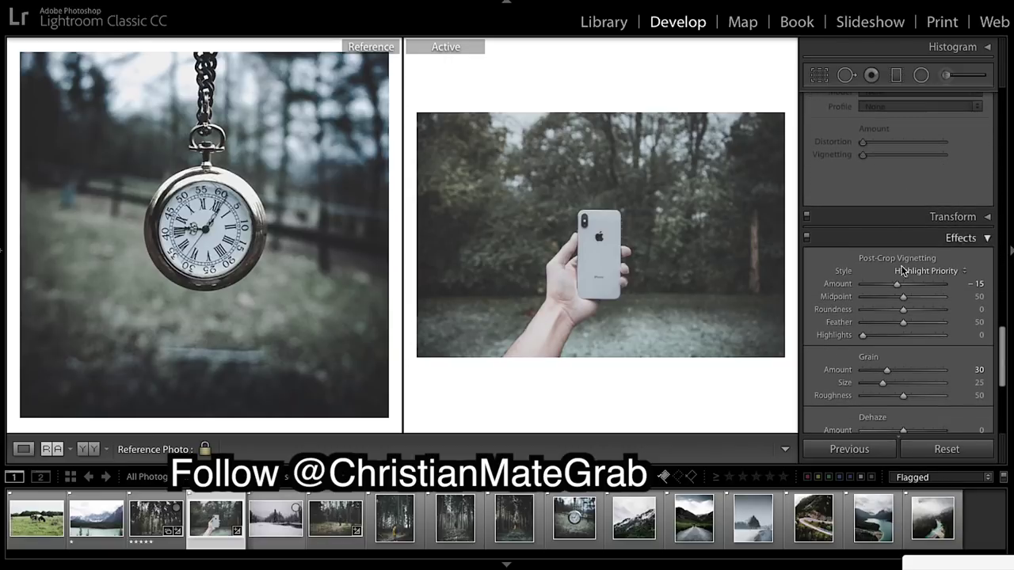
pyautogui.moveTo(896, 283); pyautogui.dragTo(891, 283)
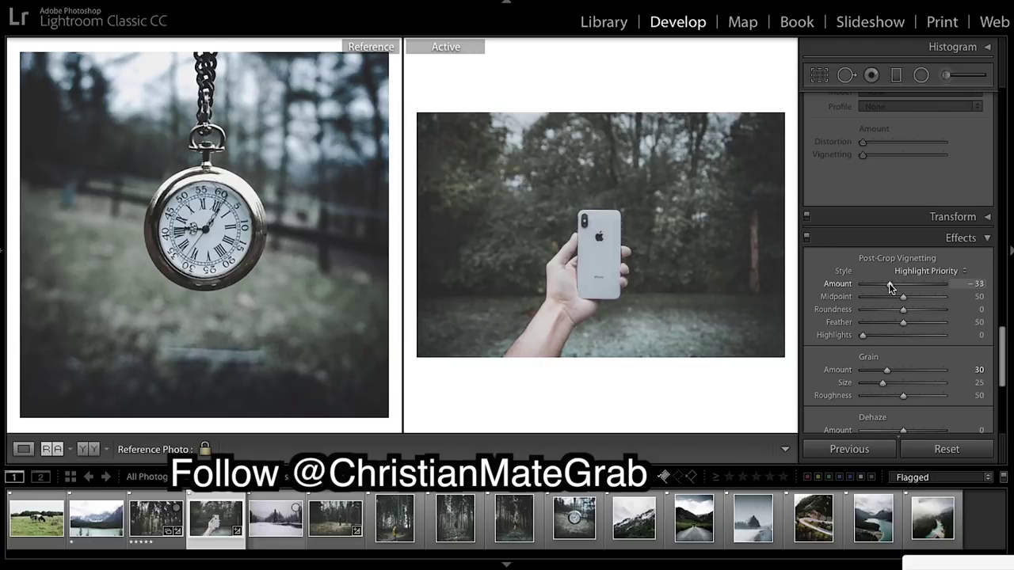
pyautogui.moveTo(889, 283); pyautogui.dragTo(881, 284)
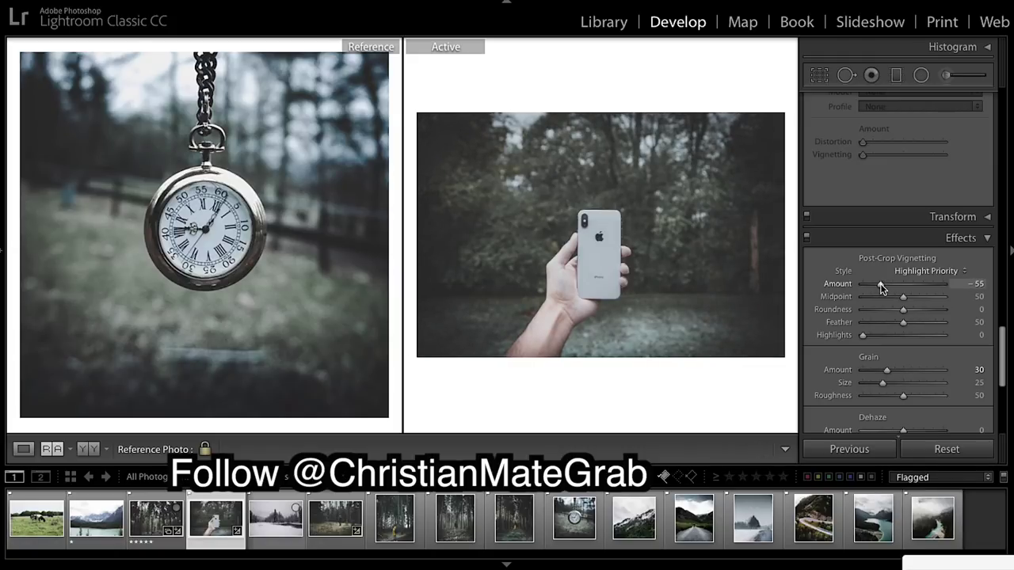
pyautogui.moveTo(881, 284); pyautogui.dragTo(881, 283)
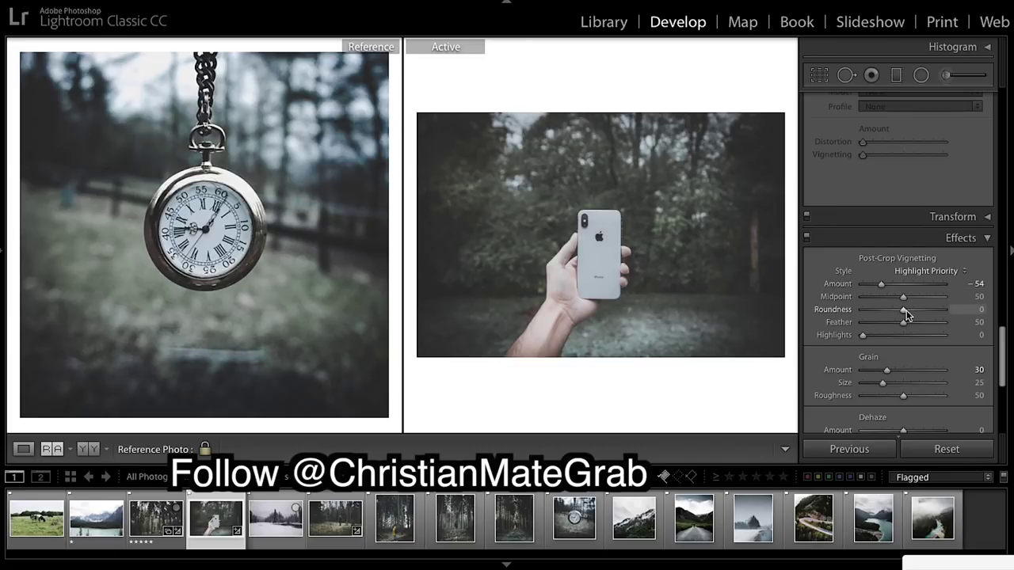
pyautogui.scroll(2, 907, 313)
pyautogui.scroll(15, 915, 250)
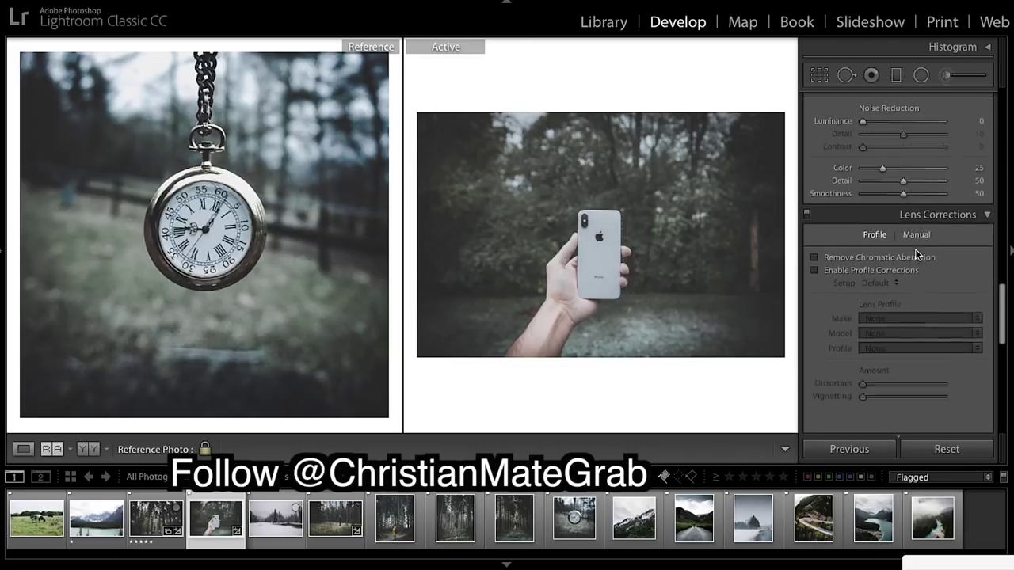
pyautogui.scroll(-1, 914, 248)
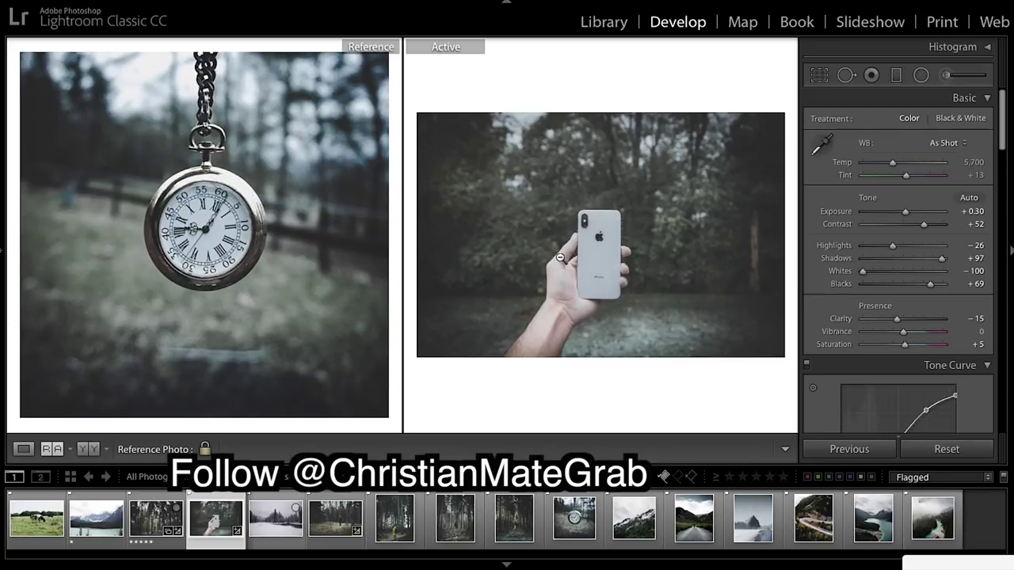
pyautogui.scroll(-2, 893, 193)
pyautogui.scroll(2, 903, 174)
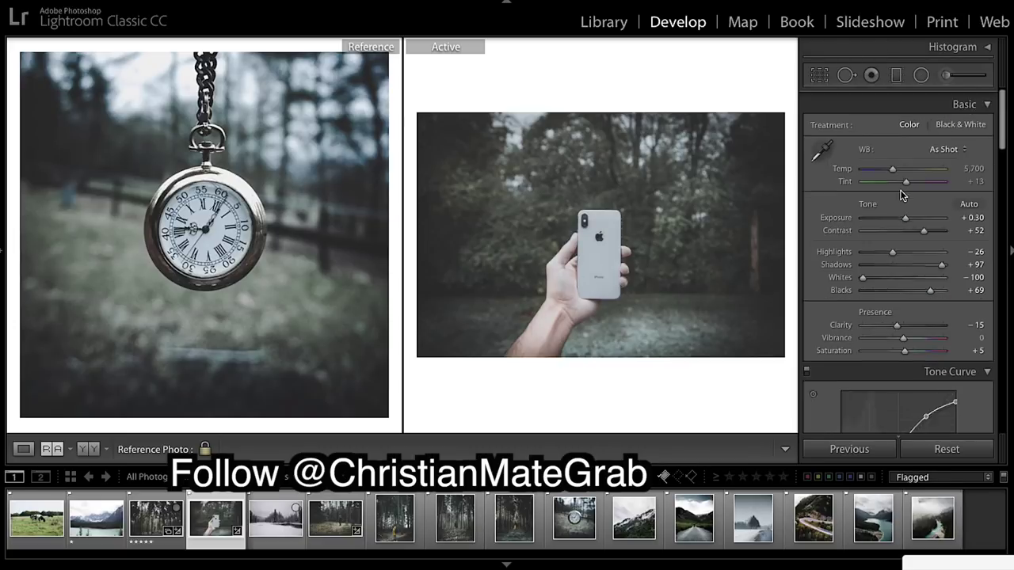
pyautogui.click(947, 75)
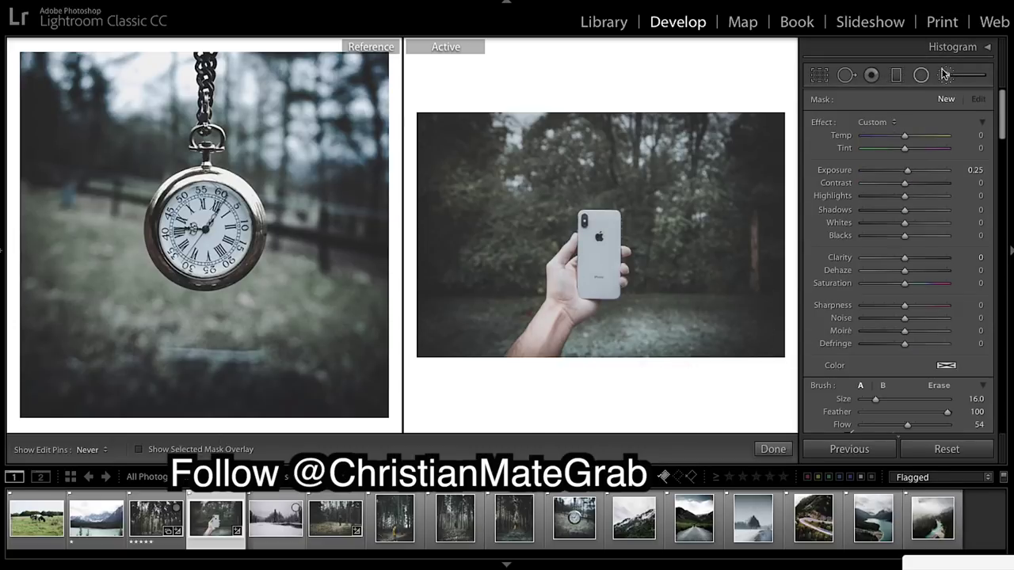
# Paint an Exposure 0.25 brush mask over the lower arm, hand and phone.
pyautogui.click(607, 361)
pyautogui.click(607, 362)
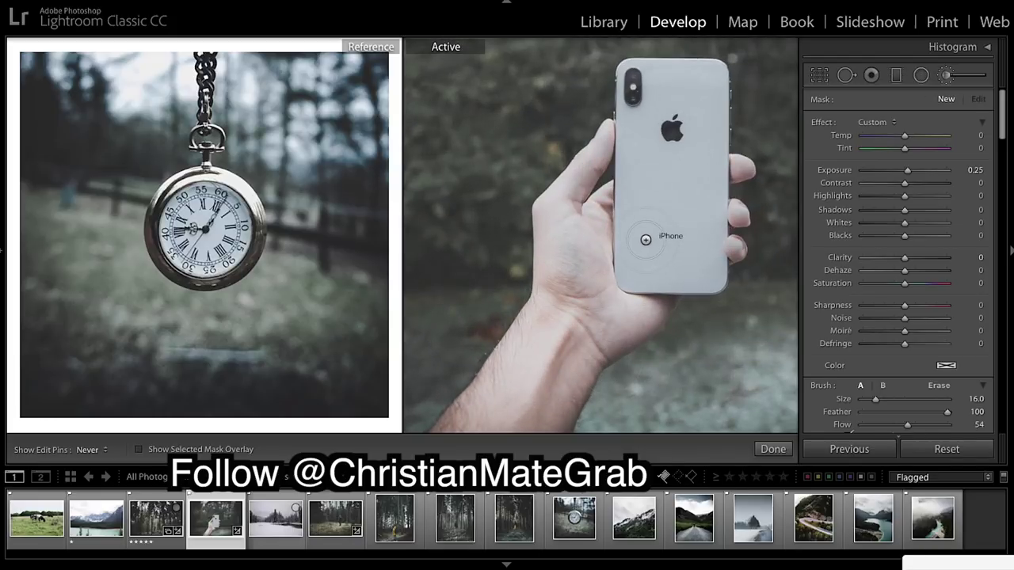
pyautogui.press('z')
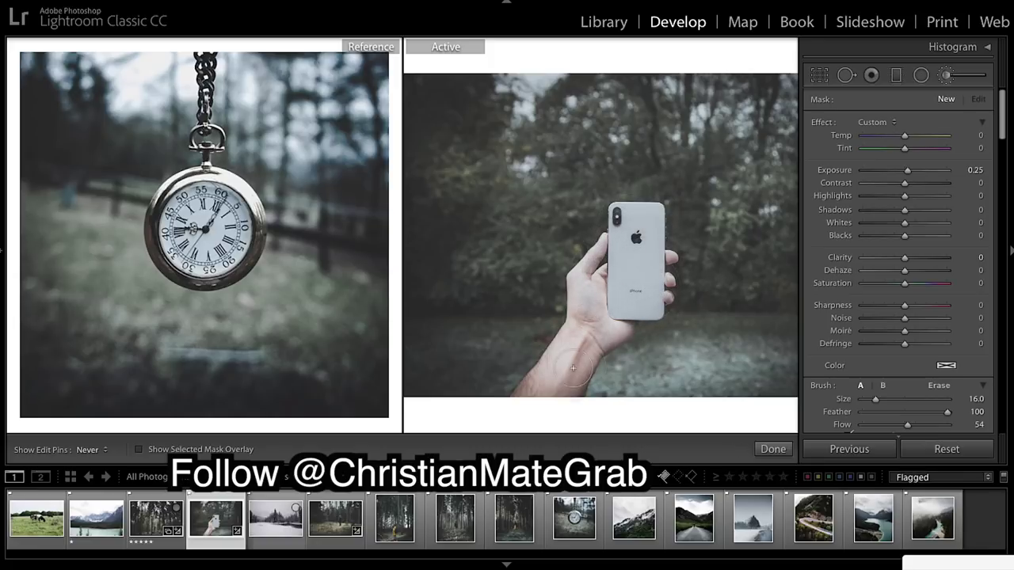
pyautogui.click(559, 404)
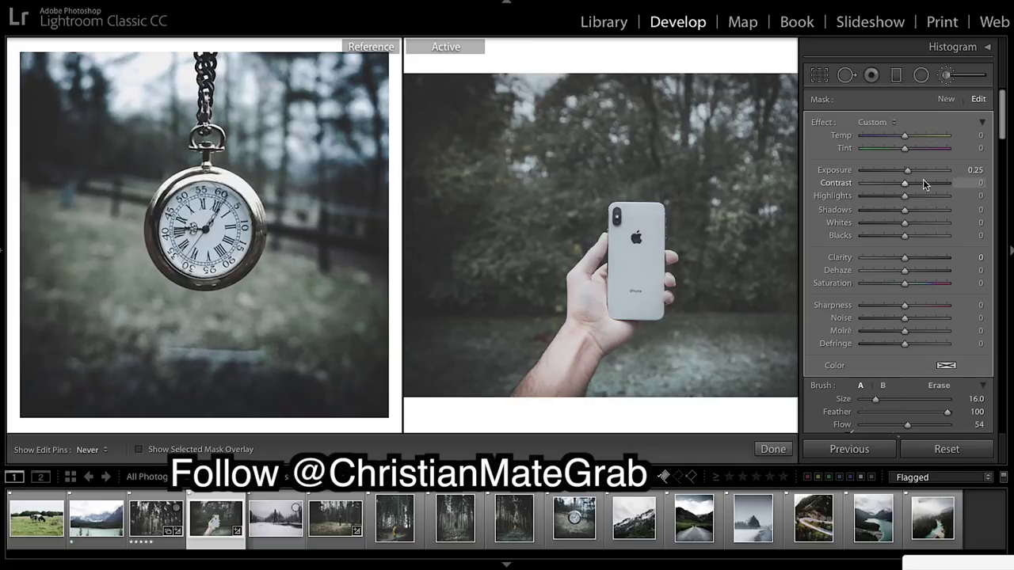
# Give the arm brush Exposure -0.34, Contrast 21, Whites -76, Blacks -41, Saturation 31, Clarity 10, then commit.
pyautogui.moveTo(906, 170)
pyautogui.mouseDown()
pyautogui.moveTo(914, 186)
pyautogui.moveTo(929, 186)
pyautogui.moveTo(921, 188)
pyautogui.mouseUp()
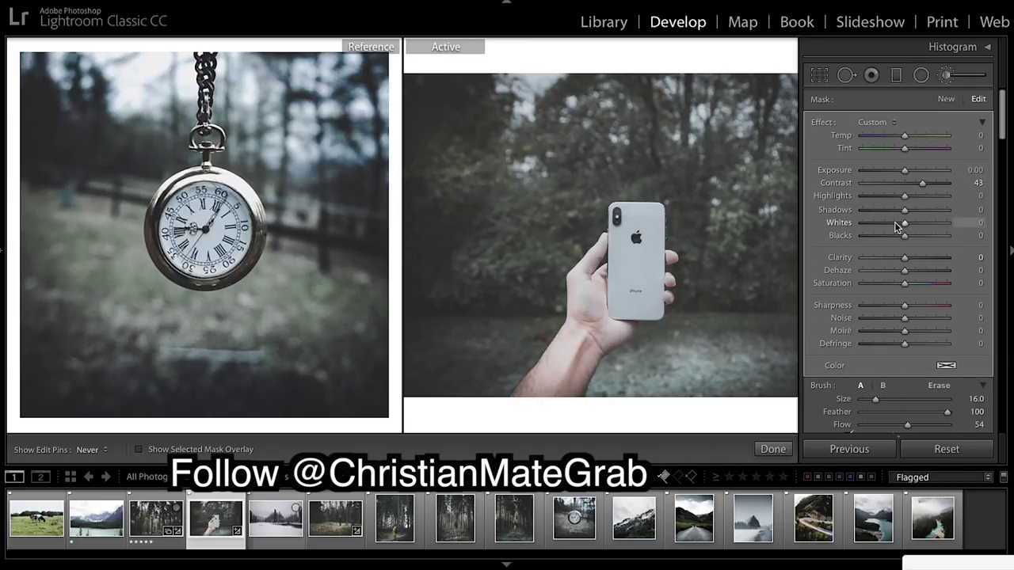
pyautogui.moveTo(904, 224)
pyautogui.mouseDown()
pyautogui.moveTo(864, 222)
pyautogui.moveTo(912, 246)
pyautogui.moveTo(887, 241)
pyautogui.mouseUp()
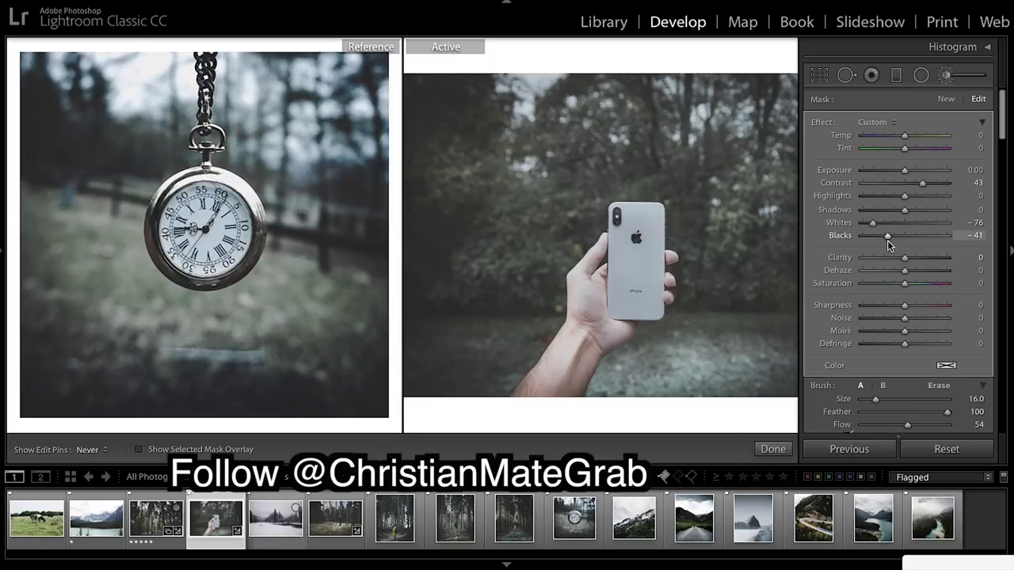
pyautogui.click(913, 283)
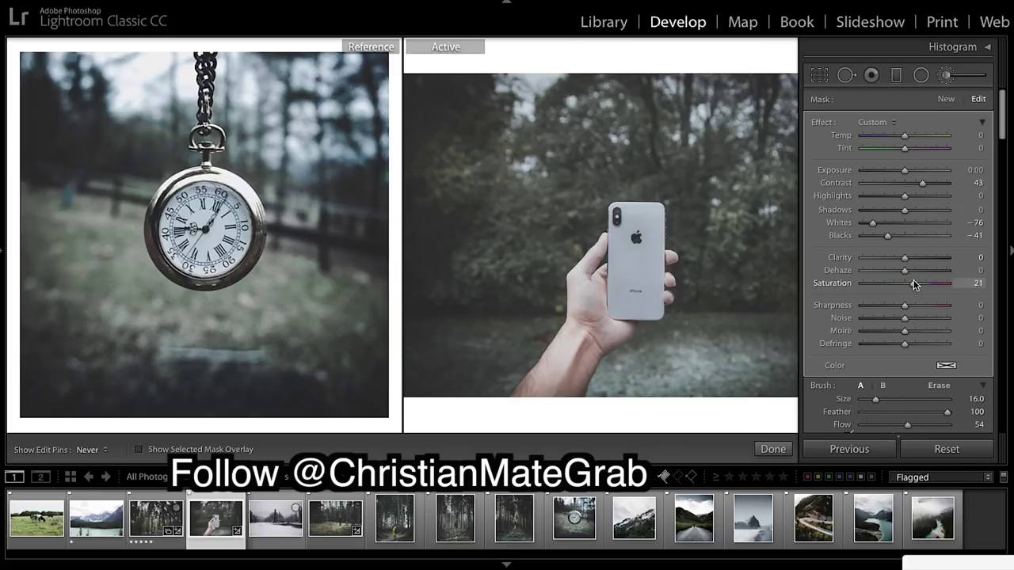
pyautogui.moveTo(913, 281); pyautogui.dragTo(912, 313)
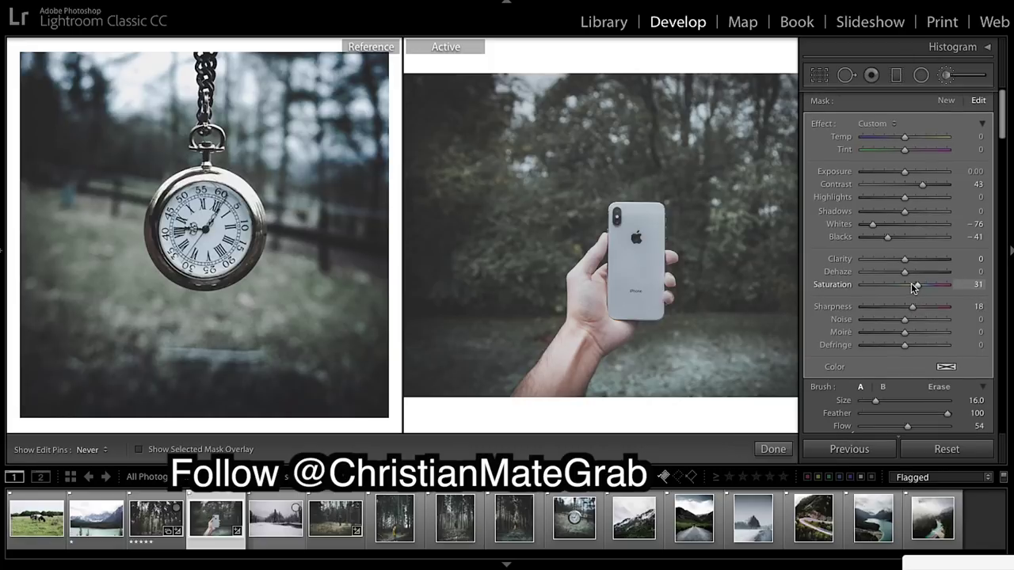
pyautogui.moveTo(907, 171); pyautogui.dragTo(912, 173)
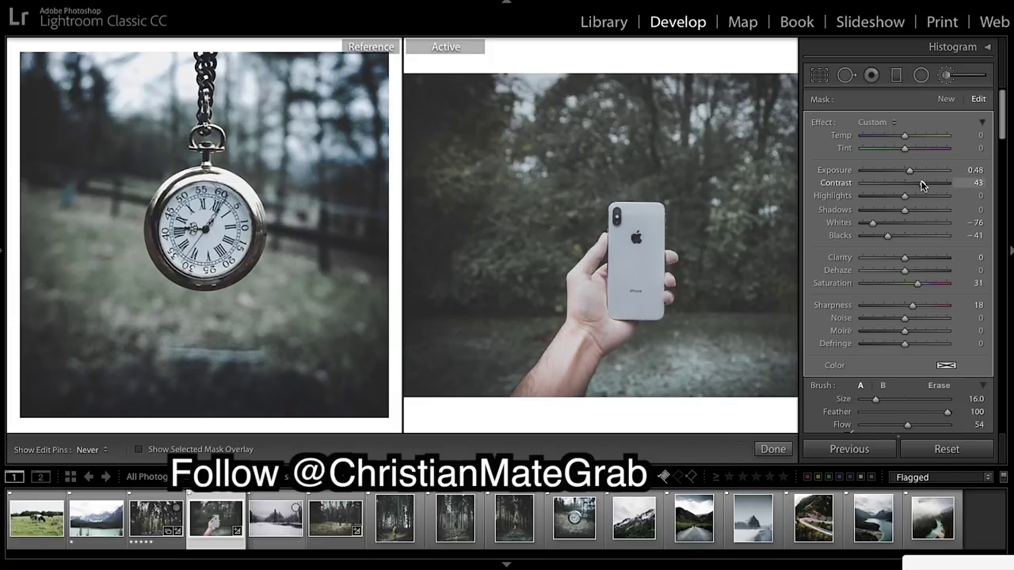
pyautogui.doubleClick(923, 182)
pyautogui.moveTo(905, 182)
pyautogui.mouseDown()
pyautogui.moveTo(916, 185)
pyautogui.moveTo(909, 169)
pyautogui.moveTo(901, 177)
pyautogui.mouseUp()
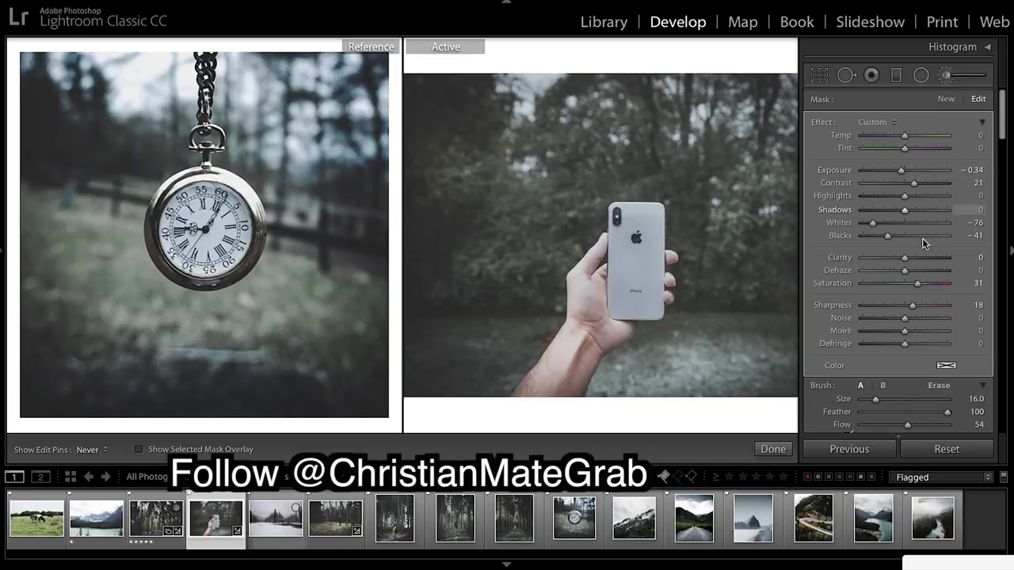
pyautogui.click(912, 260)
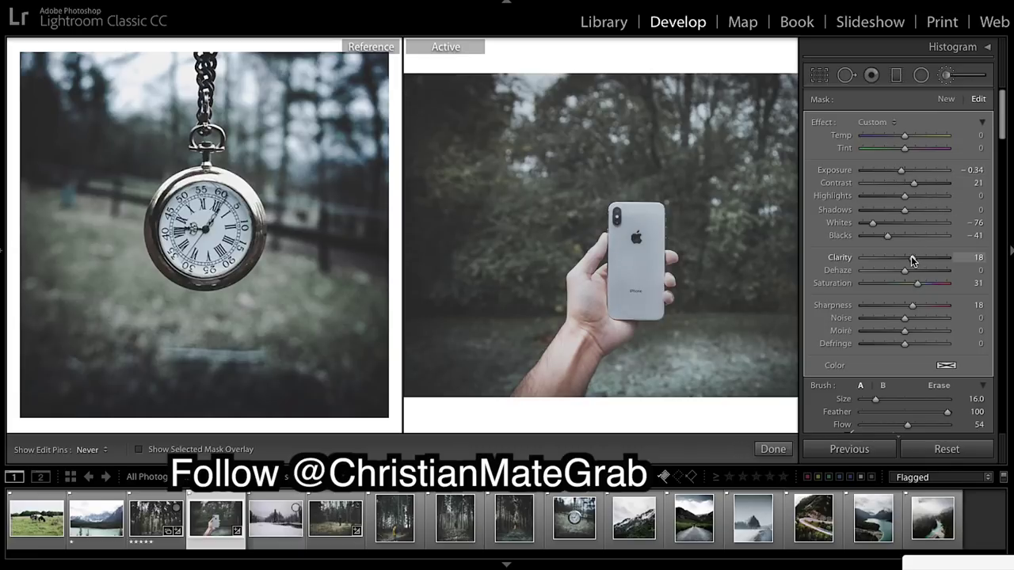
pyautogui.moveTo(911, 261); pyautogui.dragTo(908, 262)
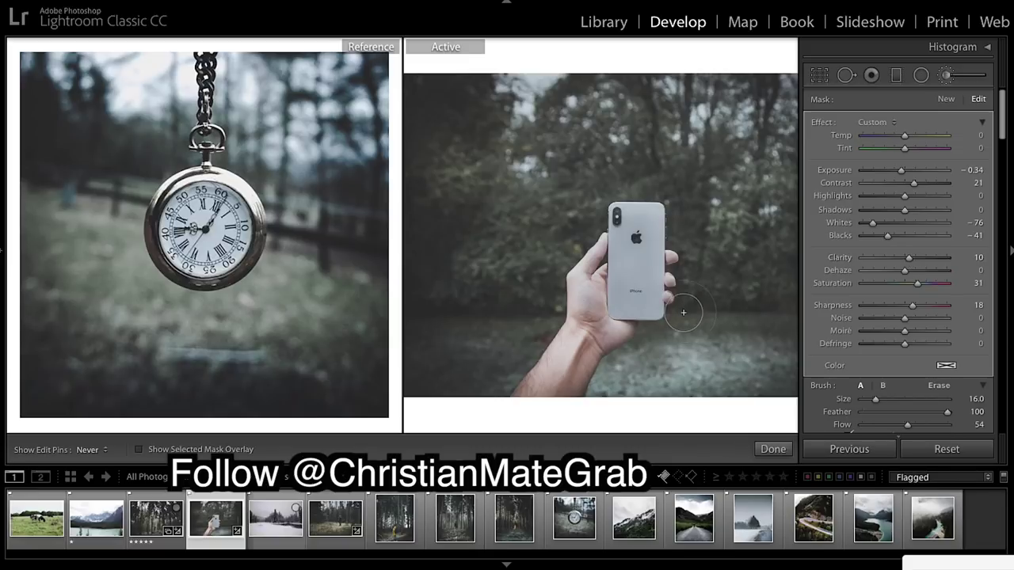
pyautogui.click(766, 453)
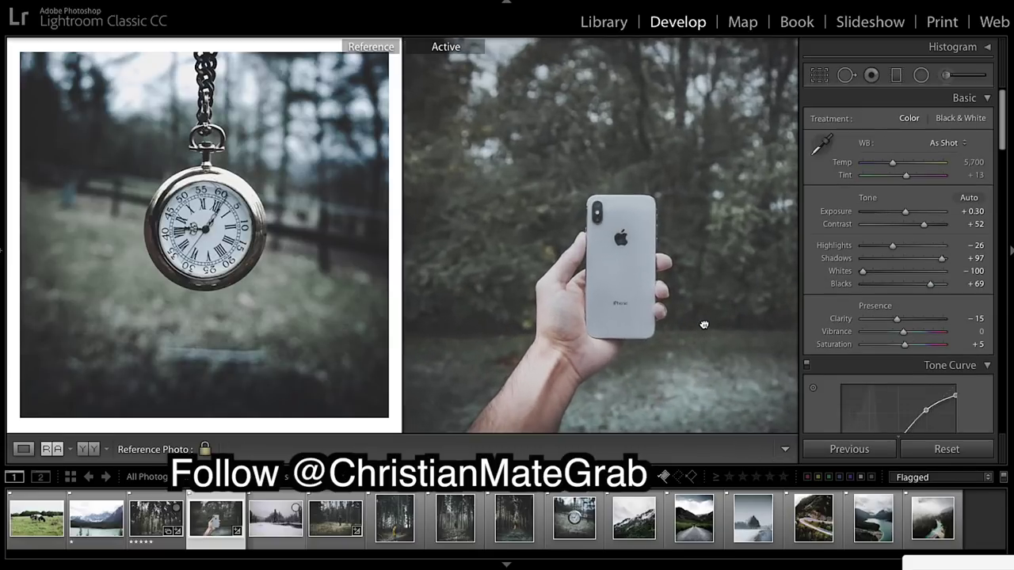
# Set the phone photo to Highlights -5, Shadows +100, Whites -53 and Blacks +49.
pyautogui.click(704, 325)
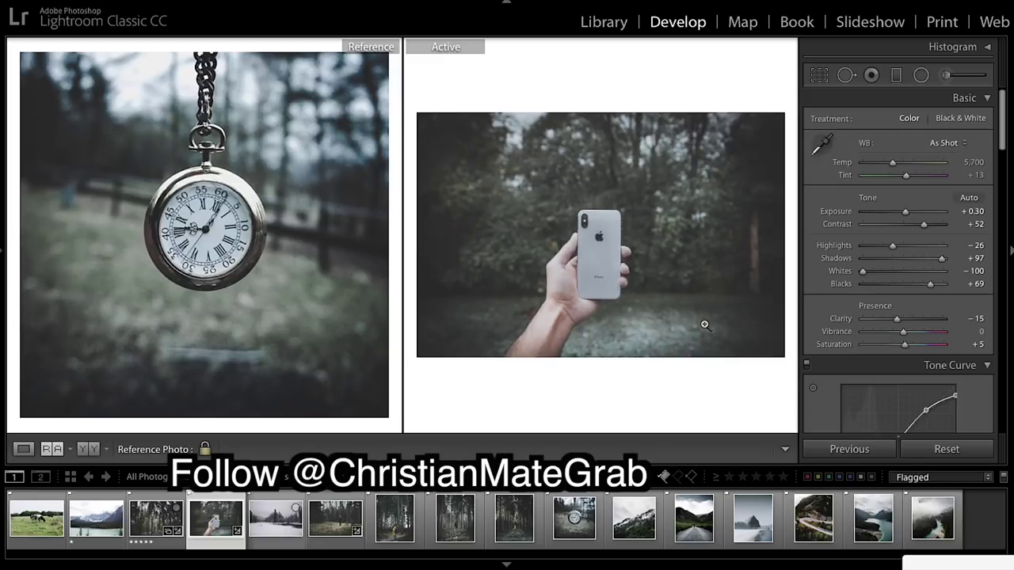
pyautogui.click(348, 295)
pyautogui.click(324, 290)
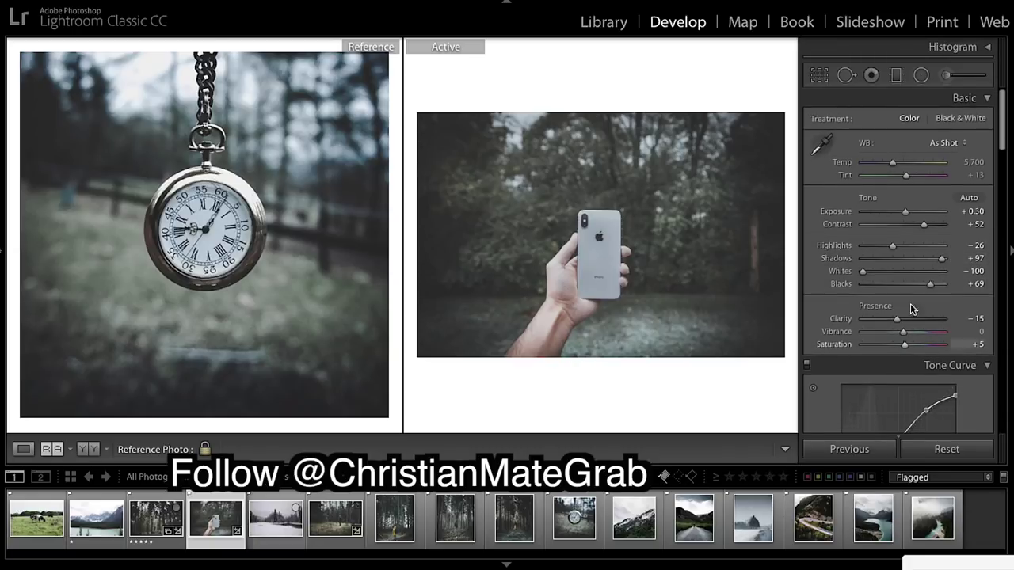
pyautogui.moveTo(930, 284); pyautogui.dragTo(922, 284)
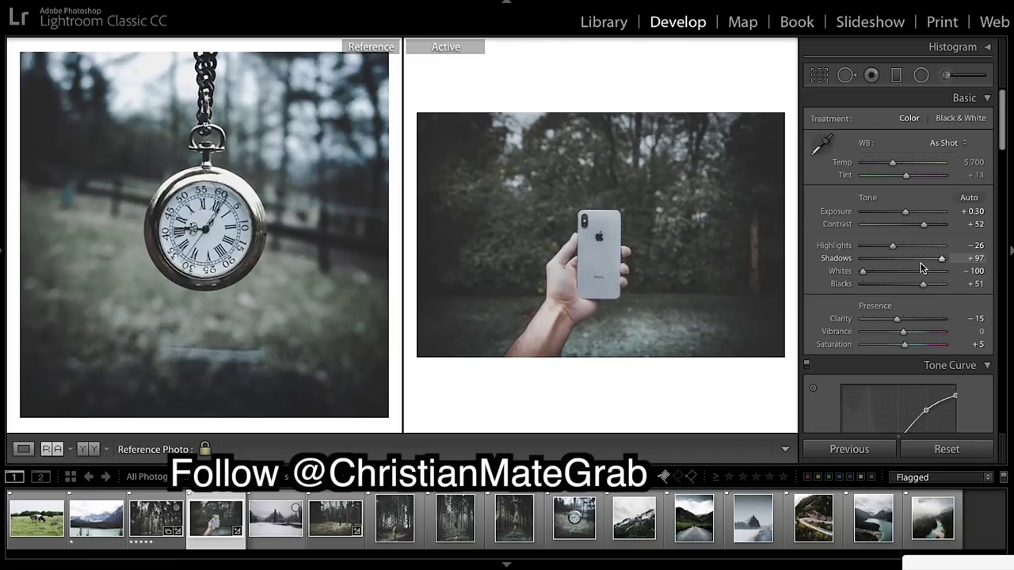
pyautogui.moveTo(862, 271); pyautogui.dragTo(911, 289)
pyautogui.doubleClick(909, 285)
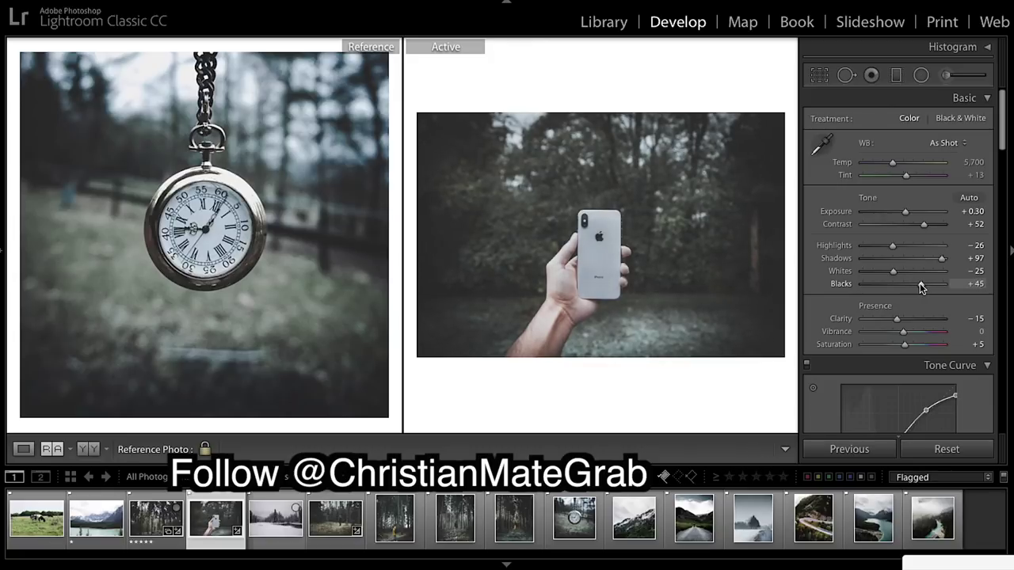
pyautogui.moveTo(895, 243); pyautogui.dragTo(890, 274)
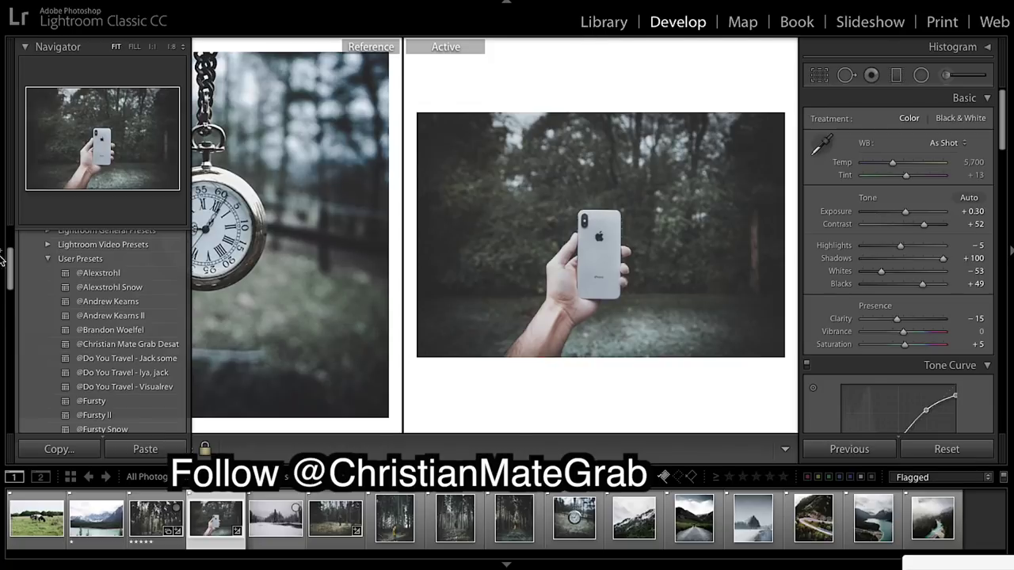
pyautogui.click(4, 245)
# Save the phone photo's settings as a user preset named after the photographer, ending 'Desat+'.
pyautogui.scroll(3, 119, 317)
pyautogui.click(179, 238)
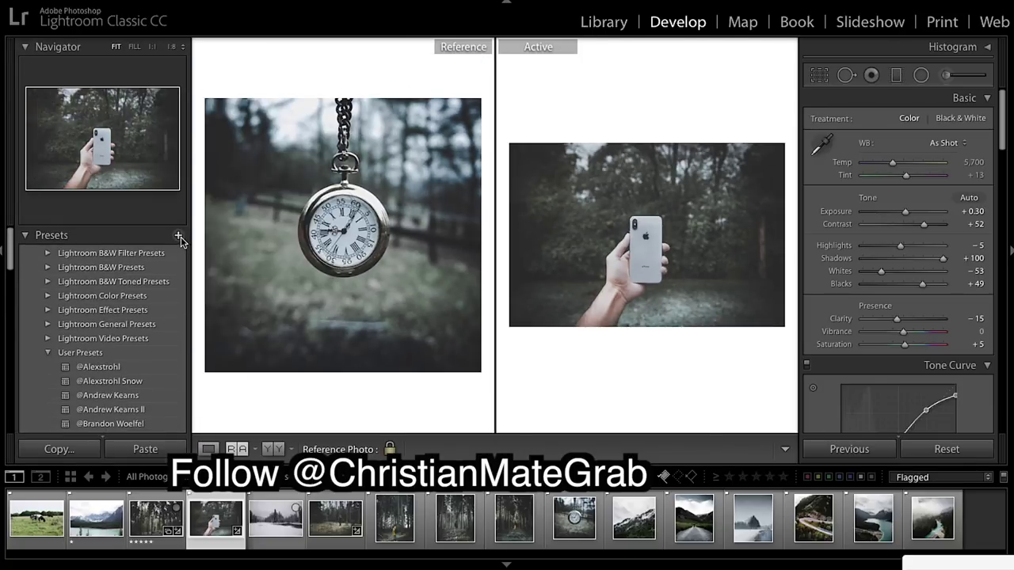
pyautogui.press('BackSpace')
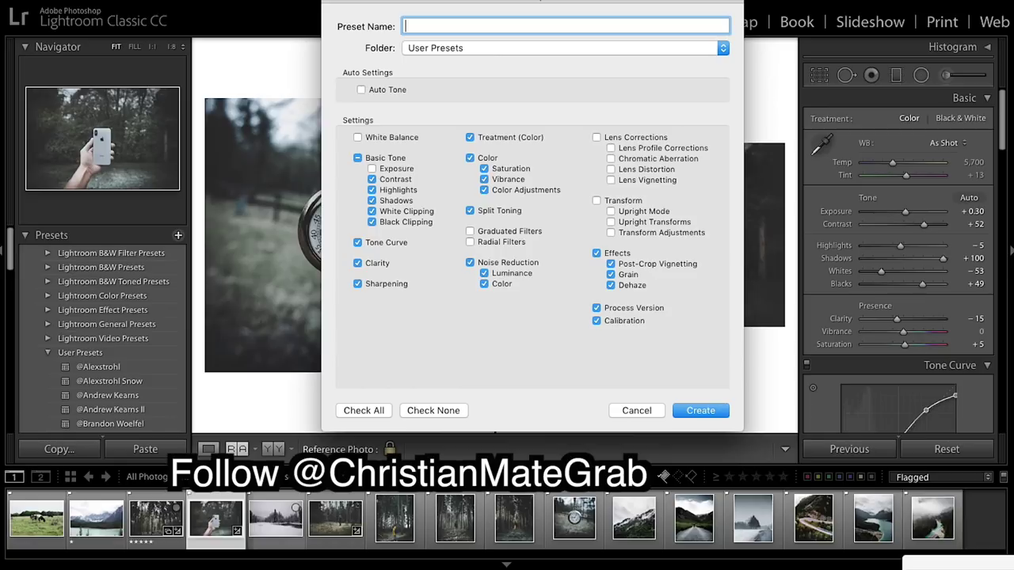
pyautogui.write('@Christian Mate')
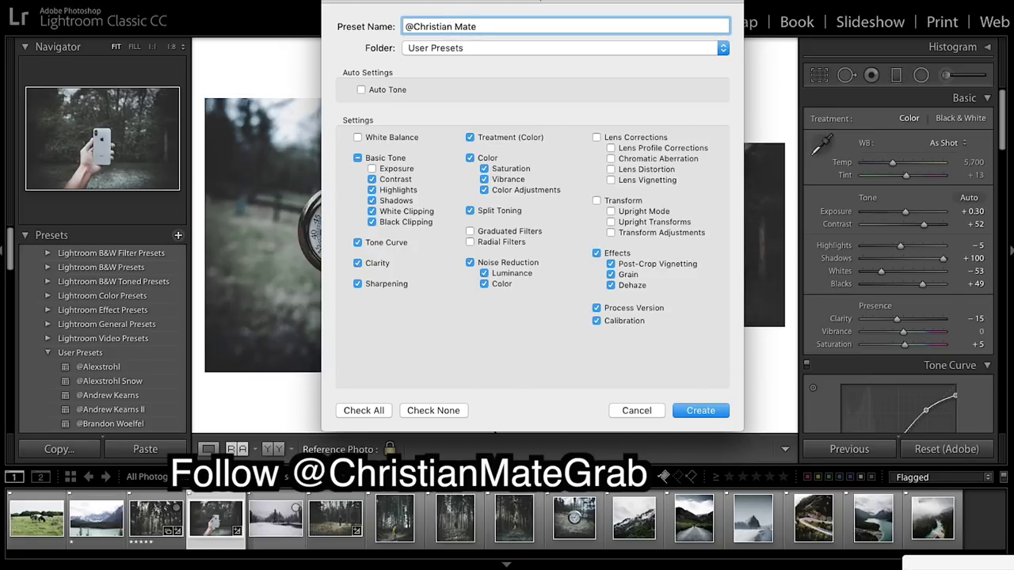
pyautogui.write(' Grab ')
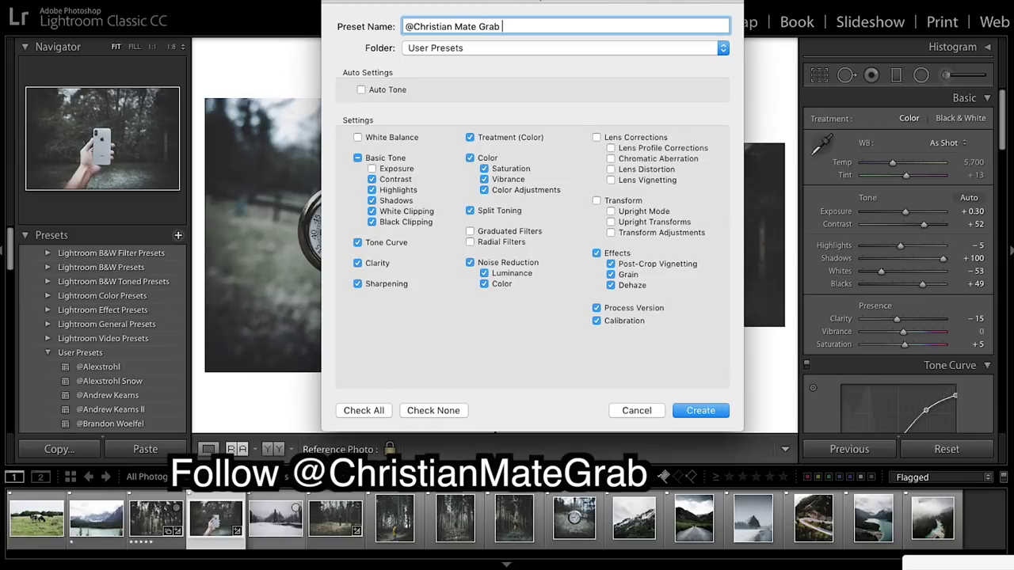
pyautogui.write('Desat+')
pyautogui.click(717, 415)
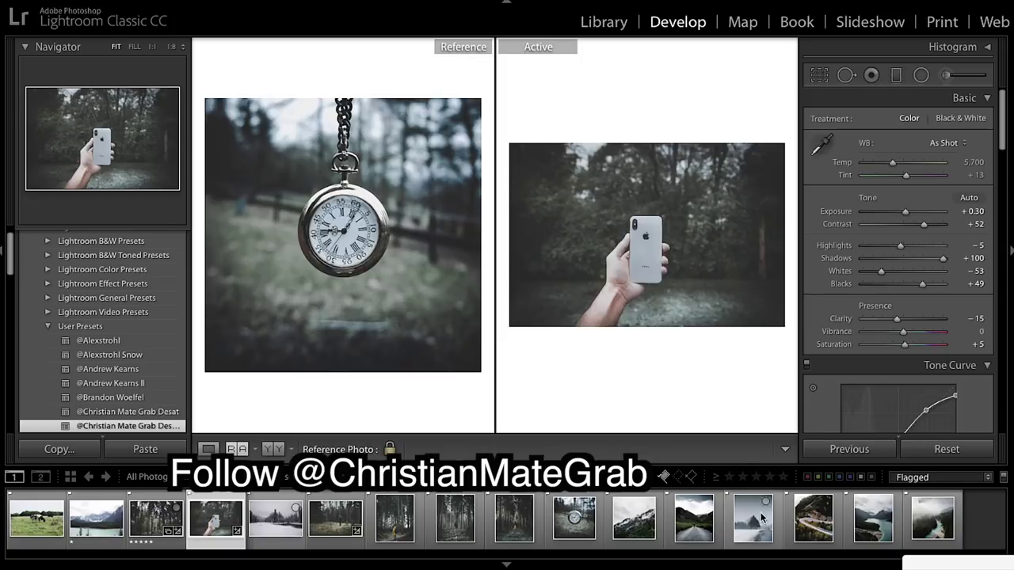
# Make the snowy road photo the reference and apply the Desat user preset to the snowy lake.
pyautogui.moveTo(752, 519); pyautogui.dragTo(344, 246)
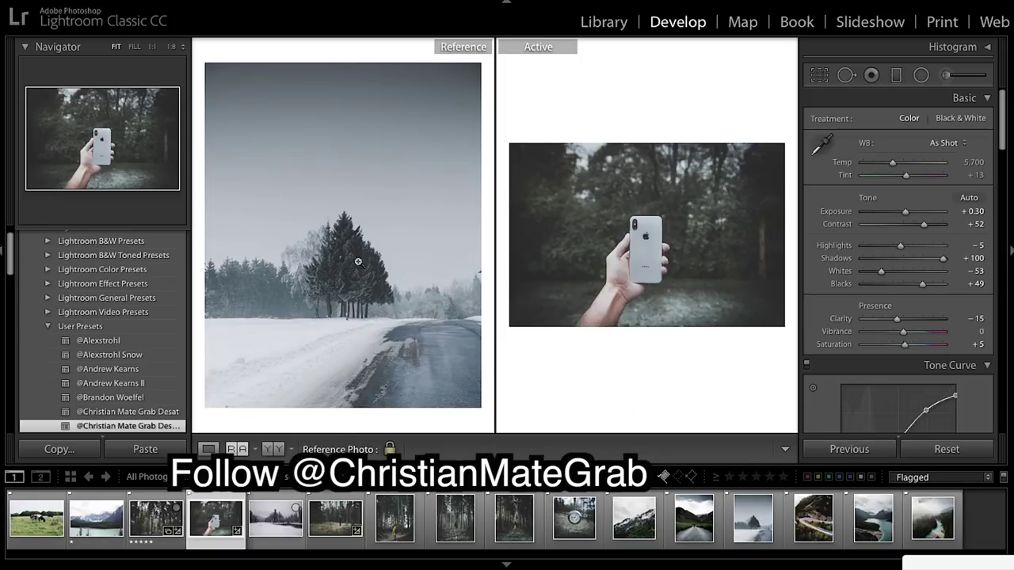
pyautogui.click(268, 521)
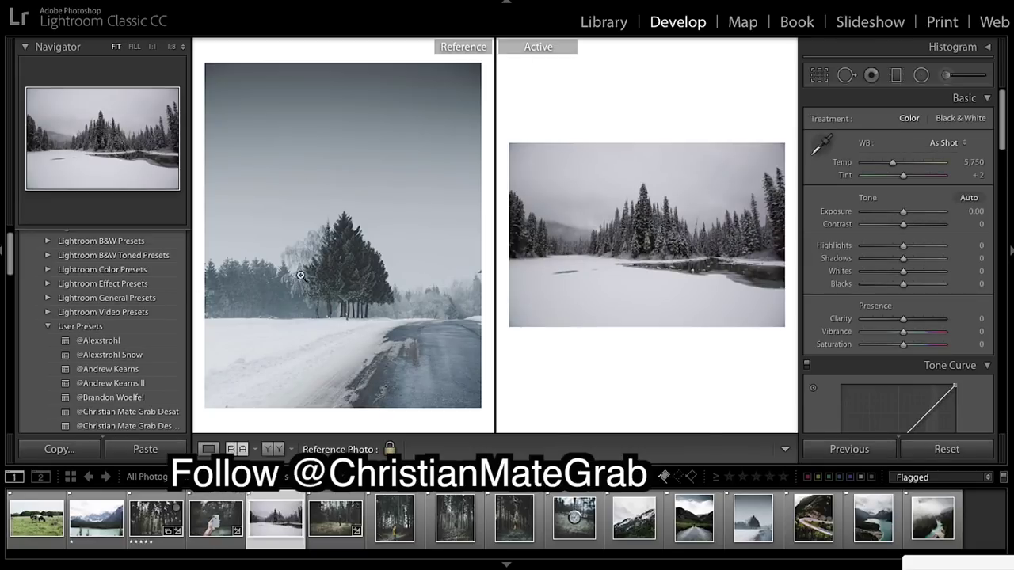
pyautogui.scroll(-2, 158, 277)
pyautogui.scroll(-4, 141, 356)
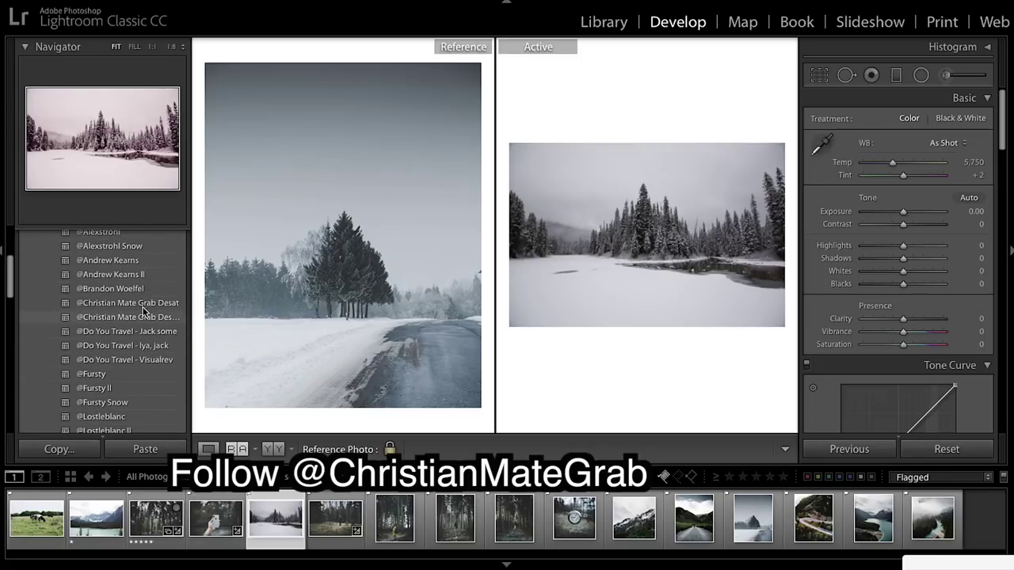
pyautogui.click(142, 304)
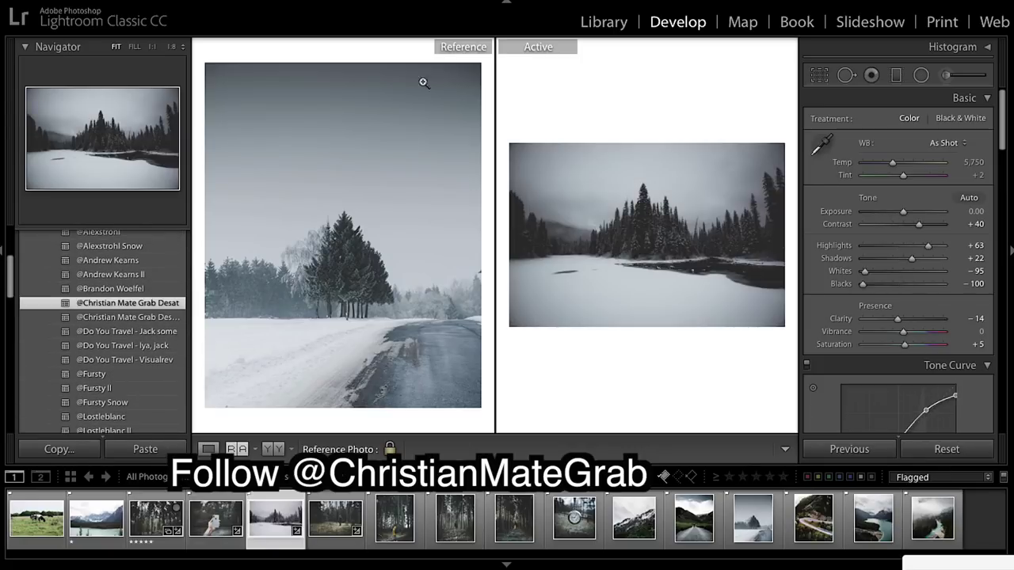
pyautogui.scroll(-2, 967, 229)
pyautogui.scroll(2, 967, 226)
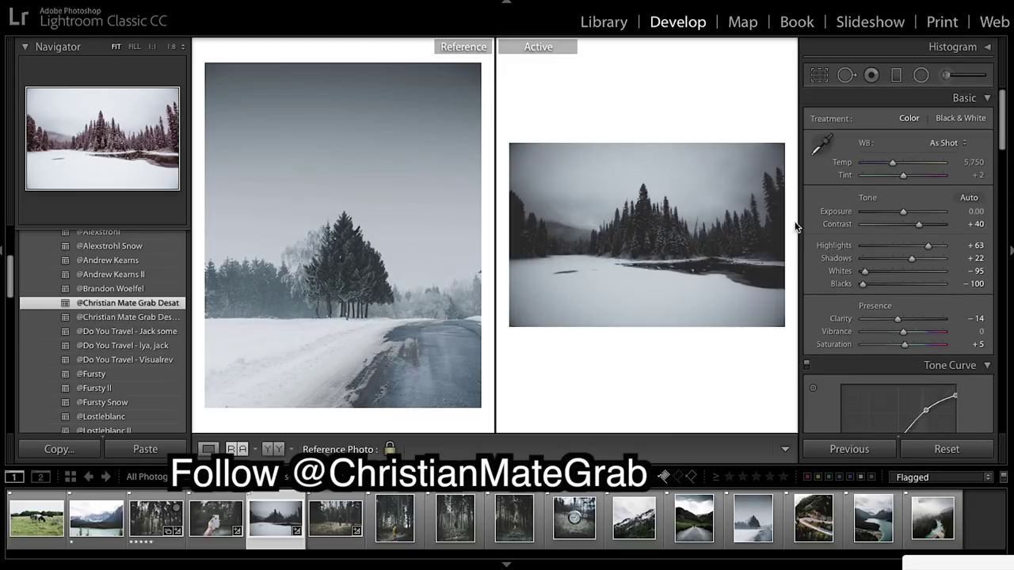
pyautogui.scroll(-8, 903, 276)
# Enable the Sigma lens profile corrections on the snowy lake photo.
pyautogui.scroll(-15, 903, 275)
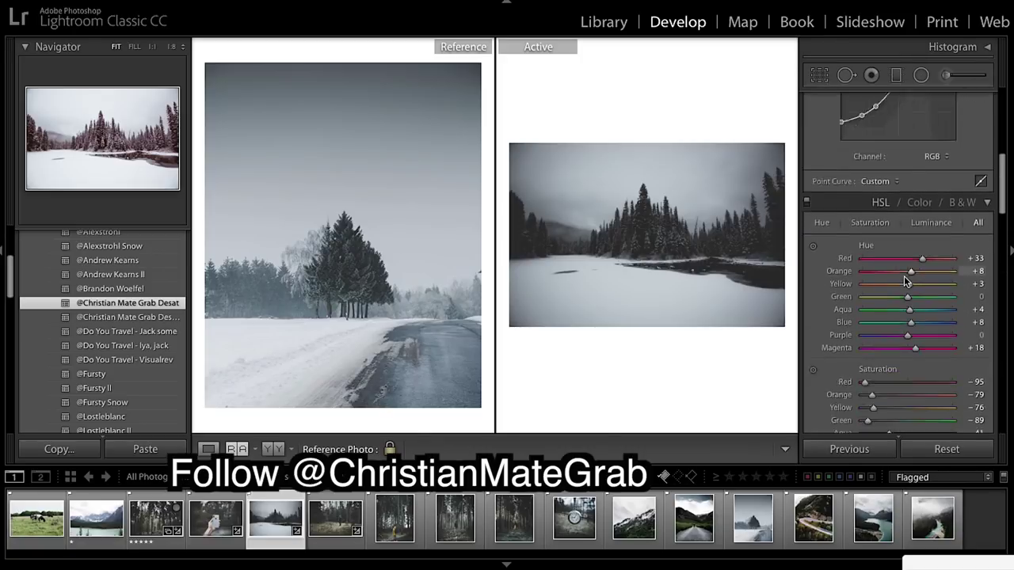
pyautogui.scroll(-7, 904, 279)
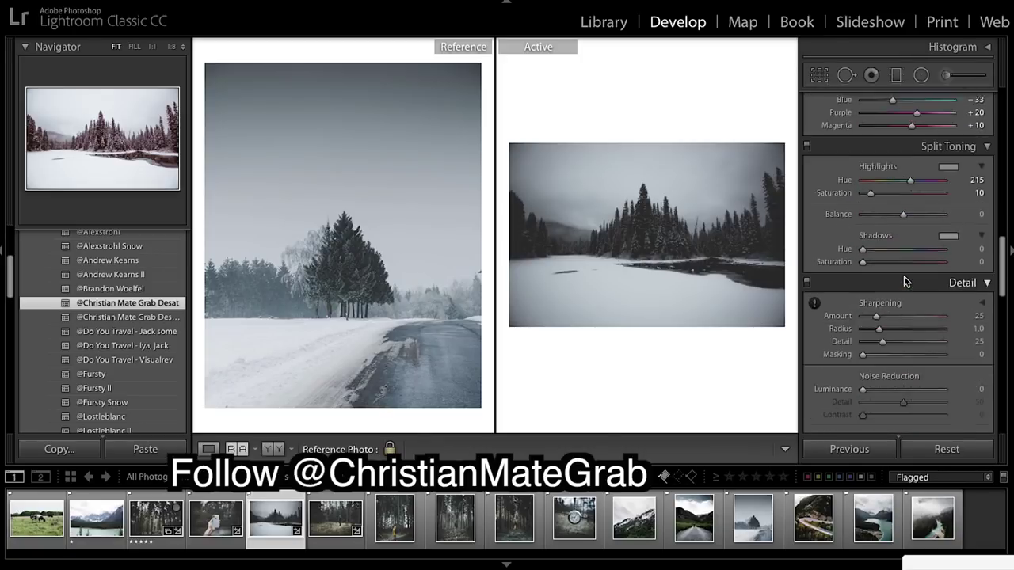
pyautogui.scroll(-13, 904, 277)
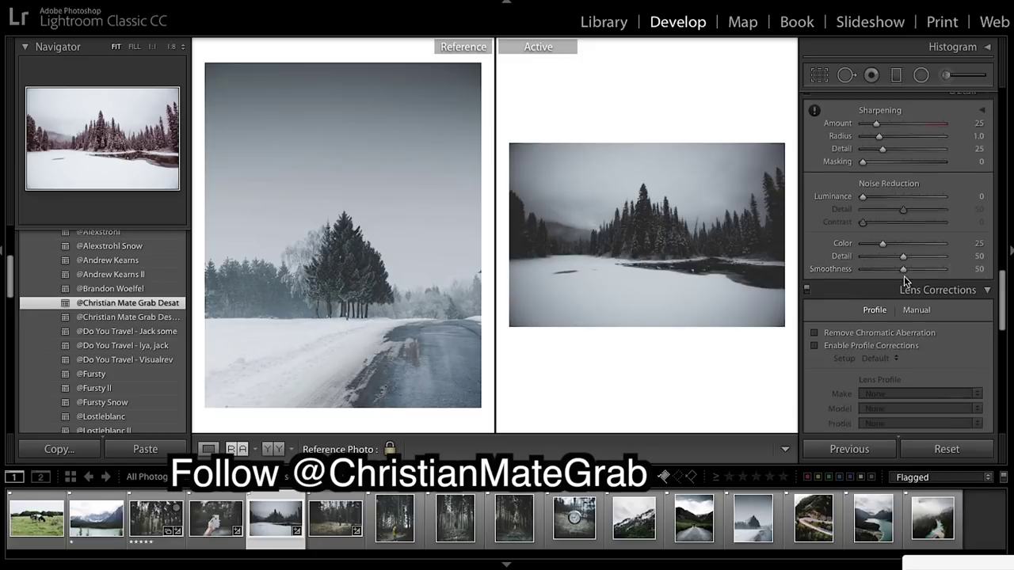
pyautogui.click(815, 262)
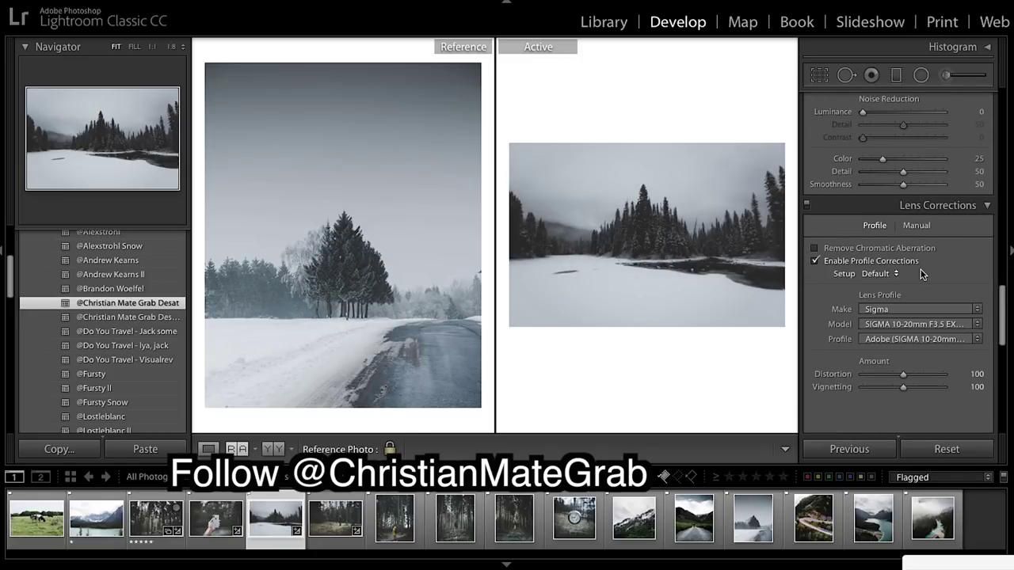
# Reset the post-crop vignetting amount to 0.
pyautogui.scroll(-2, 917, 319)
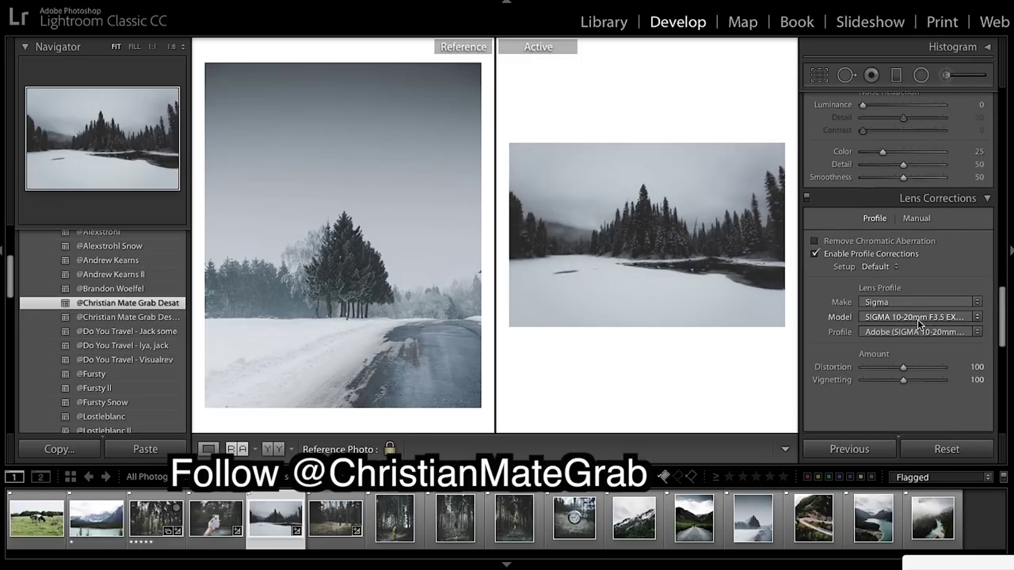
pyautogui.scroll(4, 917, 319)
pyautogui.scroll(-6, 917, 319)
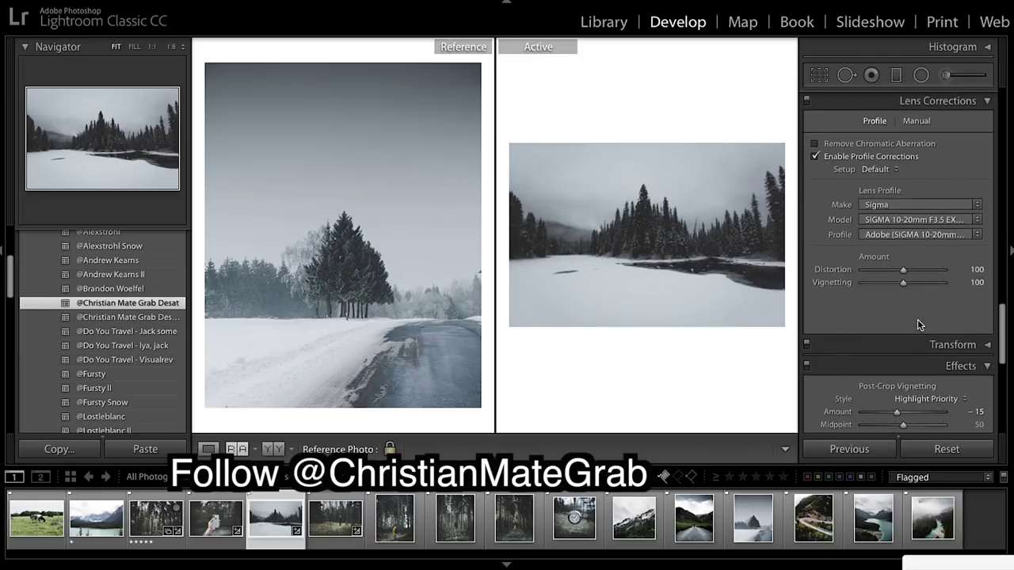
pyautogui.scroll(-3, 917, 320)
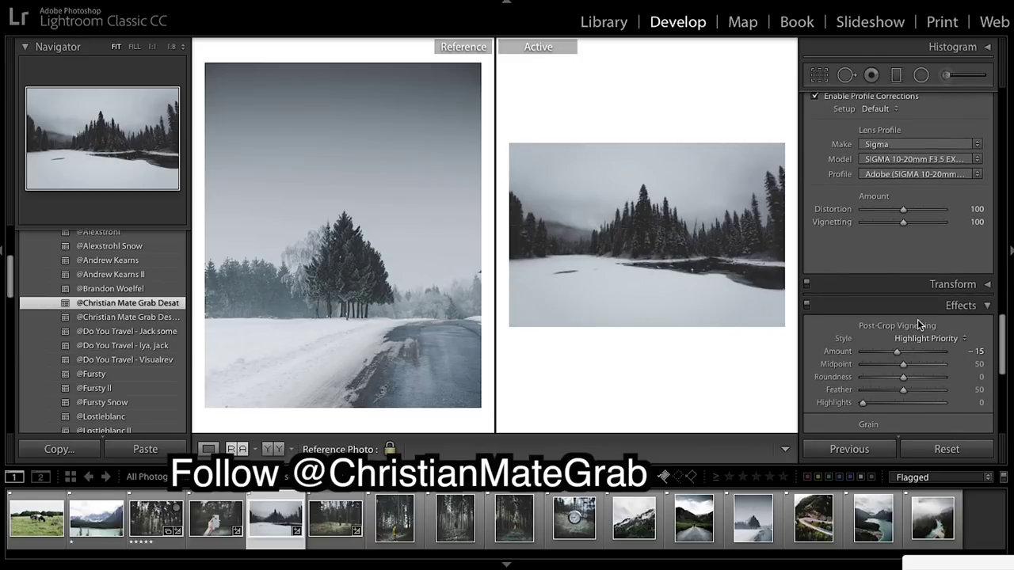
pyautogui.click(977, 323)
pyautogui.write('0')
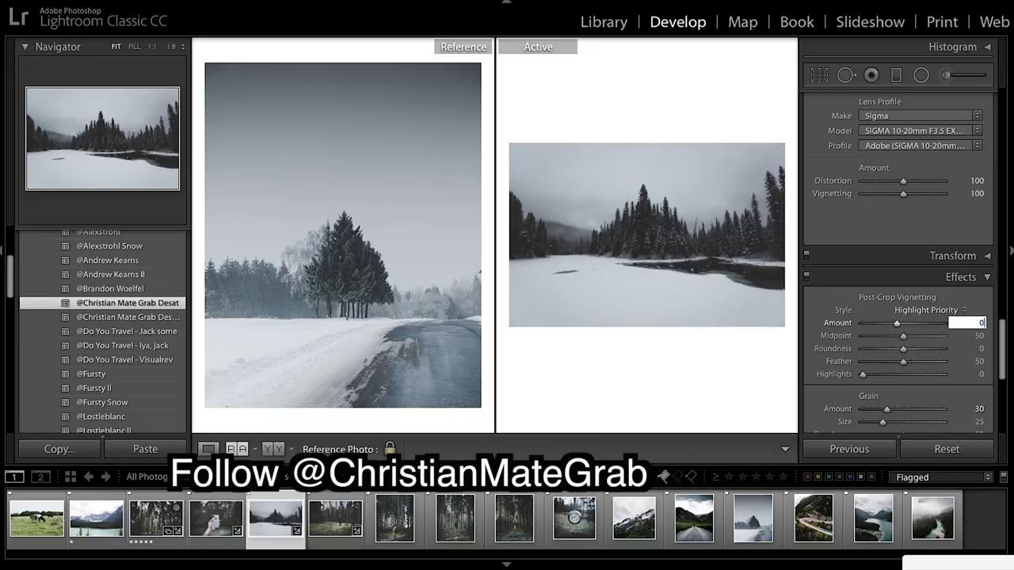
pyautogui.press('Return')
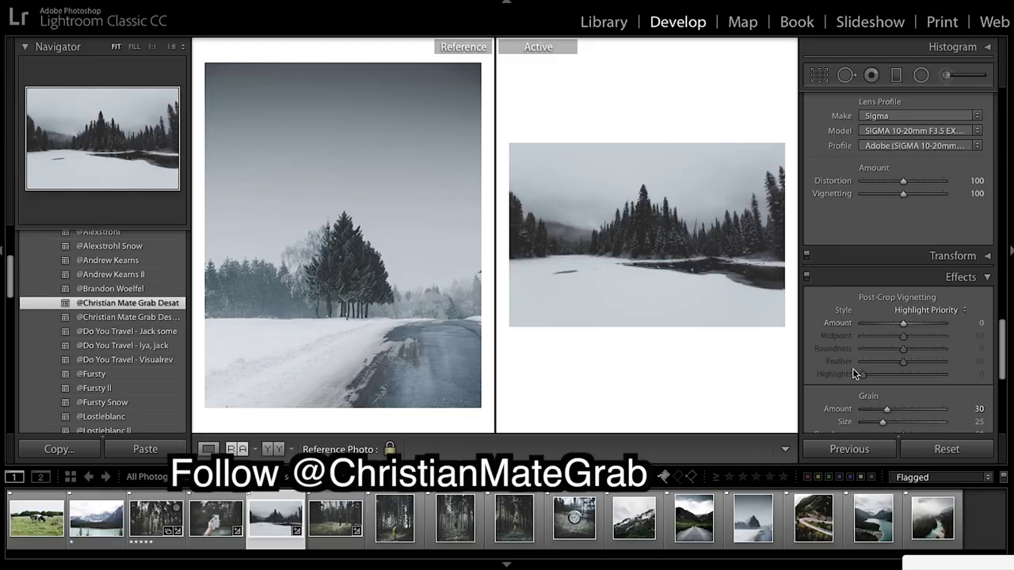
pyautogui.scroll(-2, 919, 361)
pyautogui.scroll(10, 921, 363)
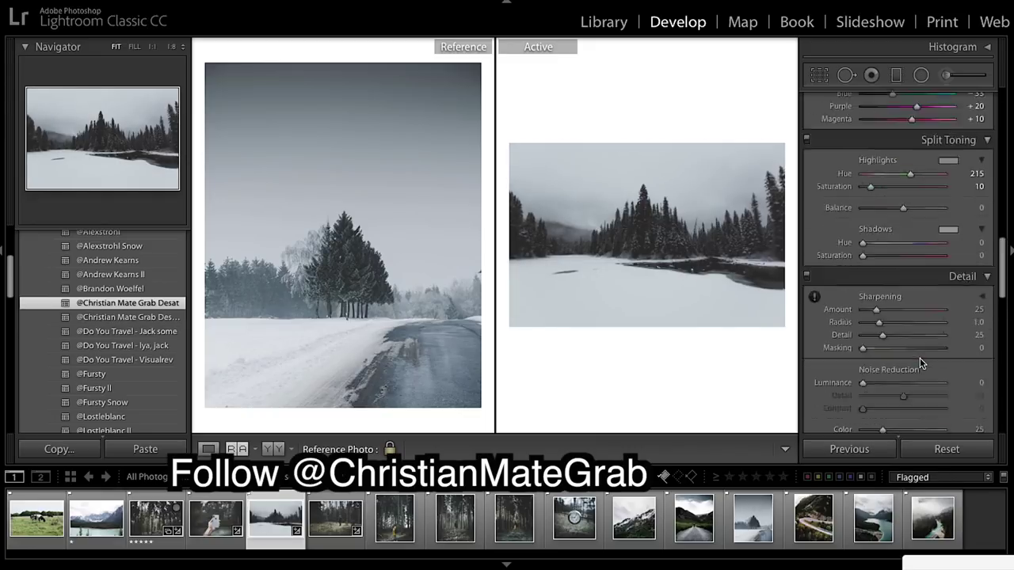
pyautogui.scroll(10, 920, 363)
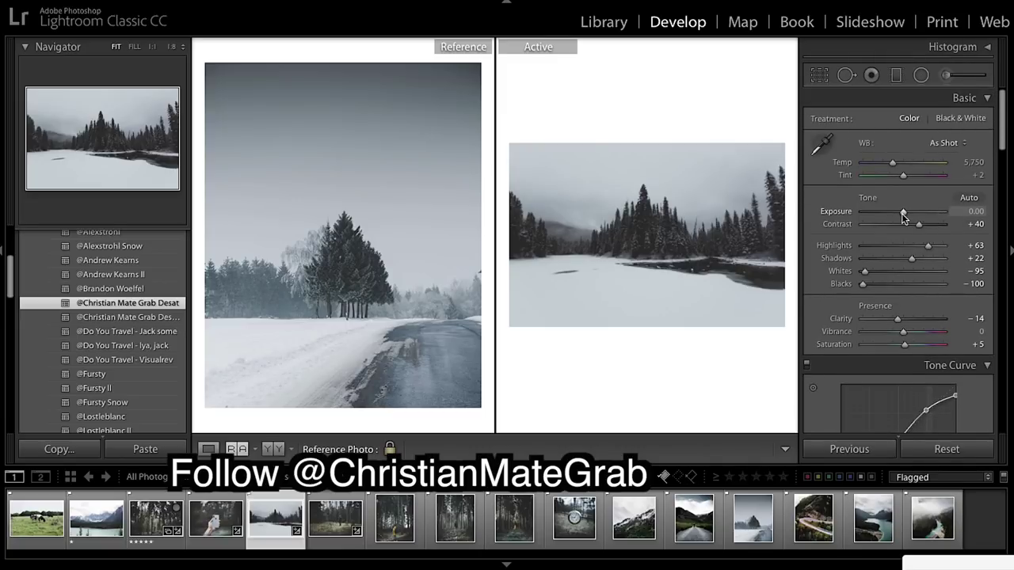
# Set the snowy lake's Exposure +0.50, Highlights +20, Shadows +68 and Whites −12.
pyautogui.moveTo(902, 214); pyautogui.dragTo(907, 216)
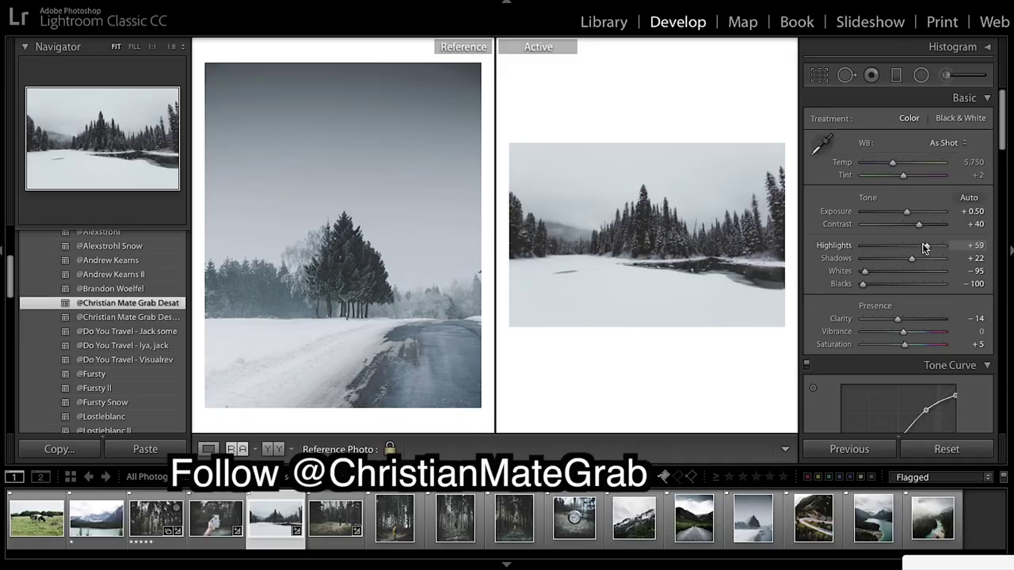
pyautogui.moveTo(925, 248); pyautogui.dragTo(909, 248)
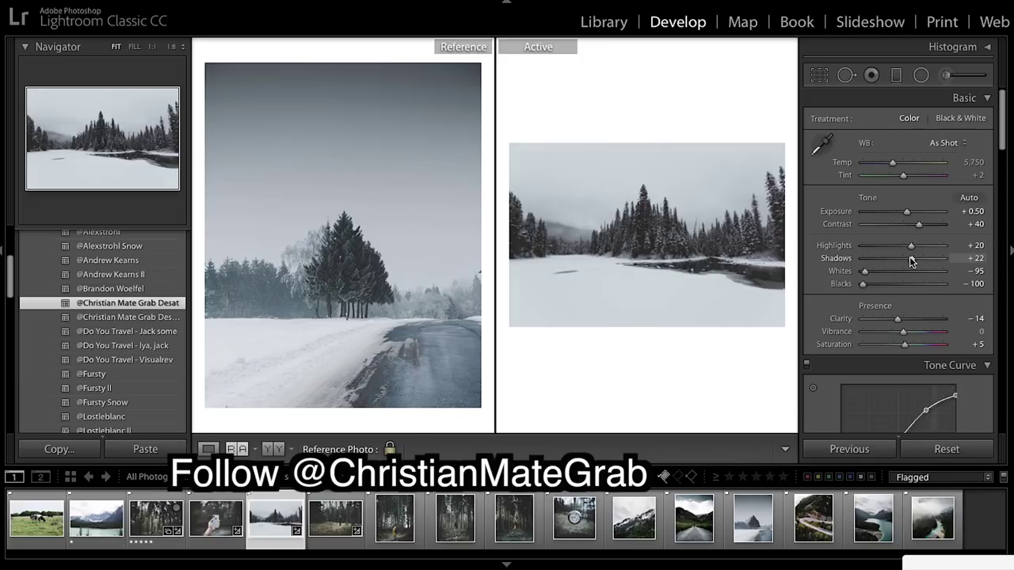
pyautogui.moveTo(909, 257); pyautogui.dragTo(930, 258)
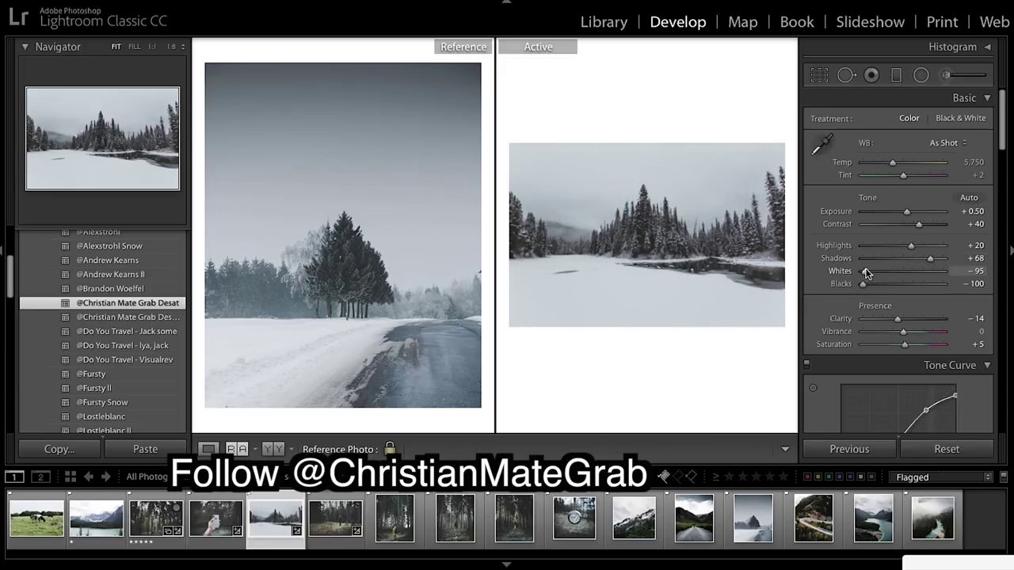
pyautogui.moveTo(866, 273); pyautogui.dragTo(900, 277)
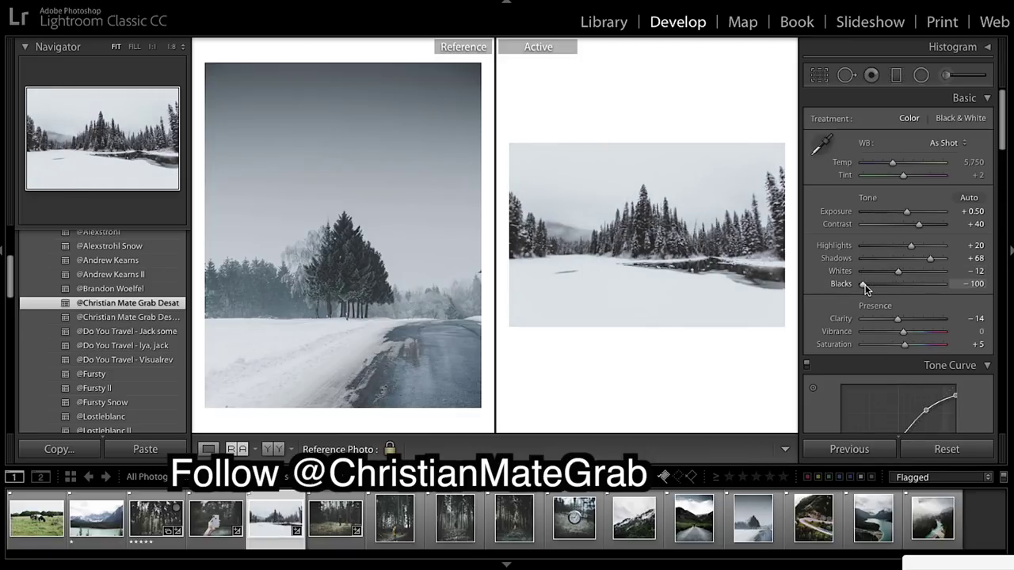
pyautogui.scroll(-2, 925, 296)
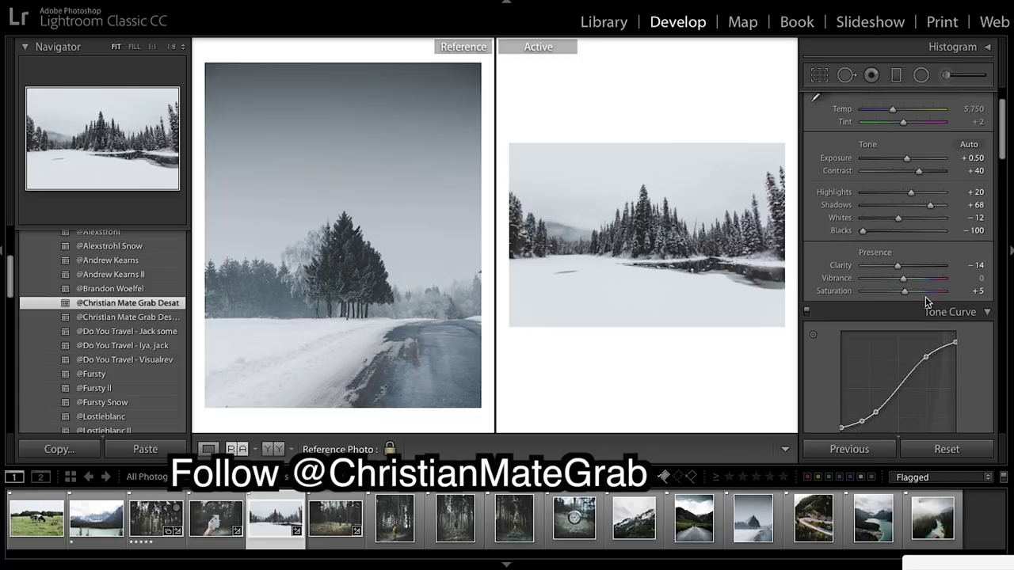
pyautogui.scroll(-1, 925, 296)
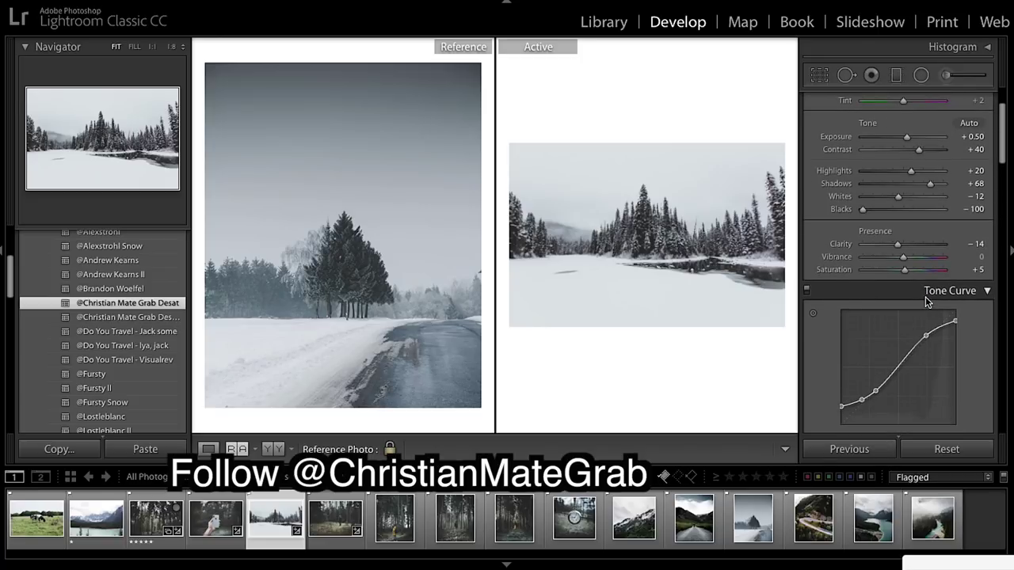
# Set split-toning highlight saturation to 9 and shadow hue to 215 with saturation 12.
pyautogui.scroll(-15, 924, 297)
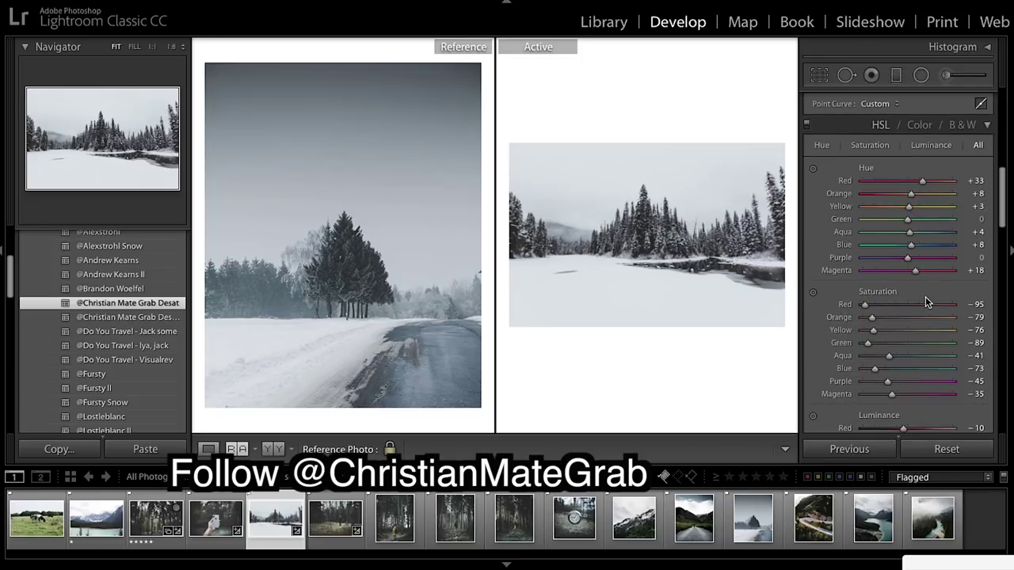
pyautogui.scroll(-10, 925, 297)
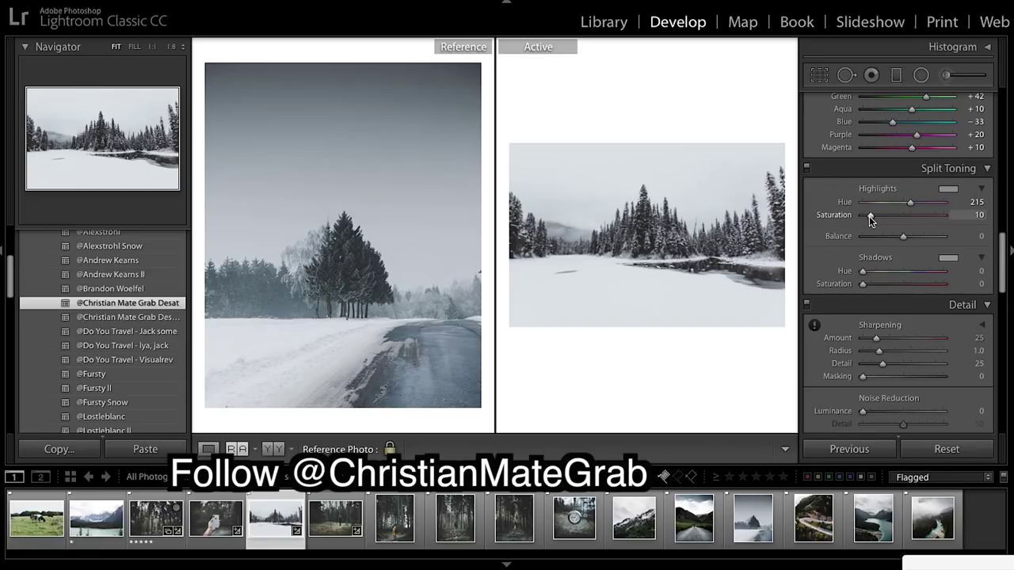
pyautogui.moveTo(869, 217); pyautogui.dragTo(868, 216)
pyautogui.click(979, 270)
pyautogui.write('21')
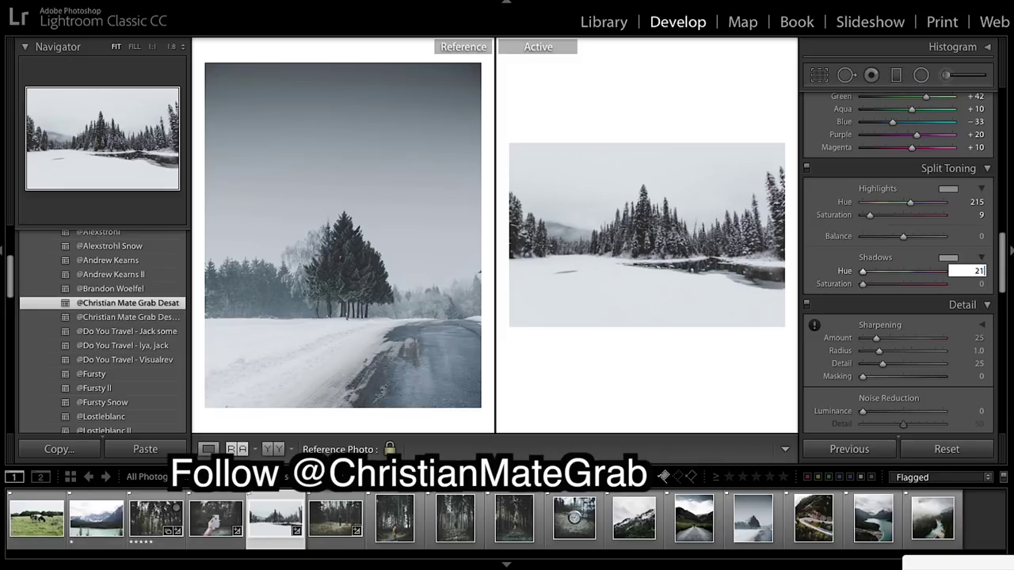
pyautogui.write('5')
pyautogui.press('Return')
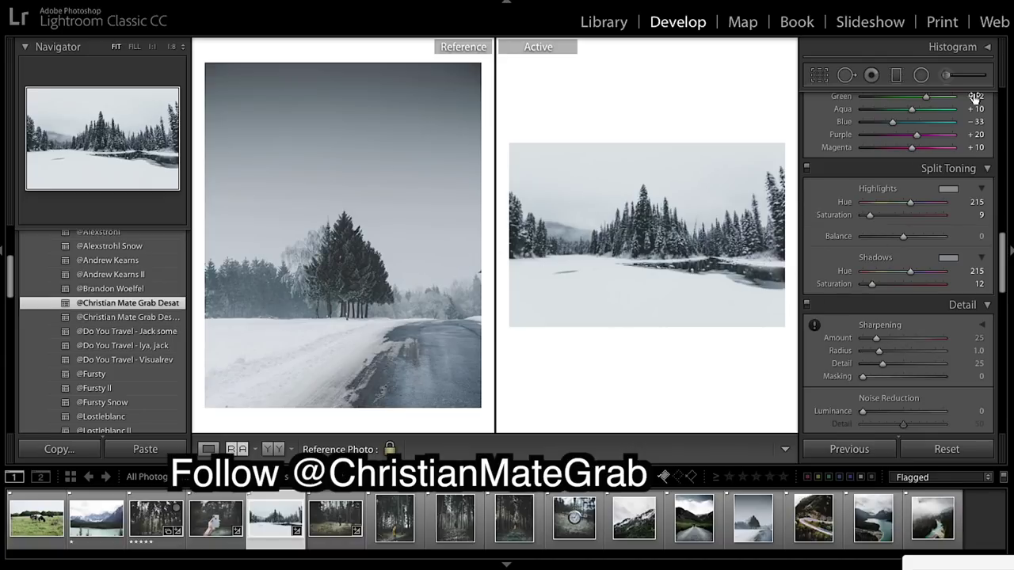
pyautogui.hotkey('ctrl', '1')
# Draw a graduated filter across the lake photo's sky at Exposure −1.40, lowered over the treeline.
pyautogui.click(896, 75)
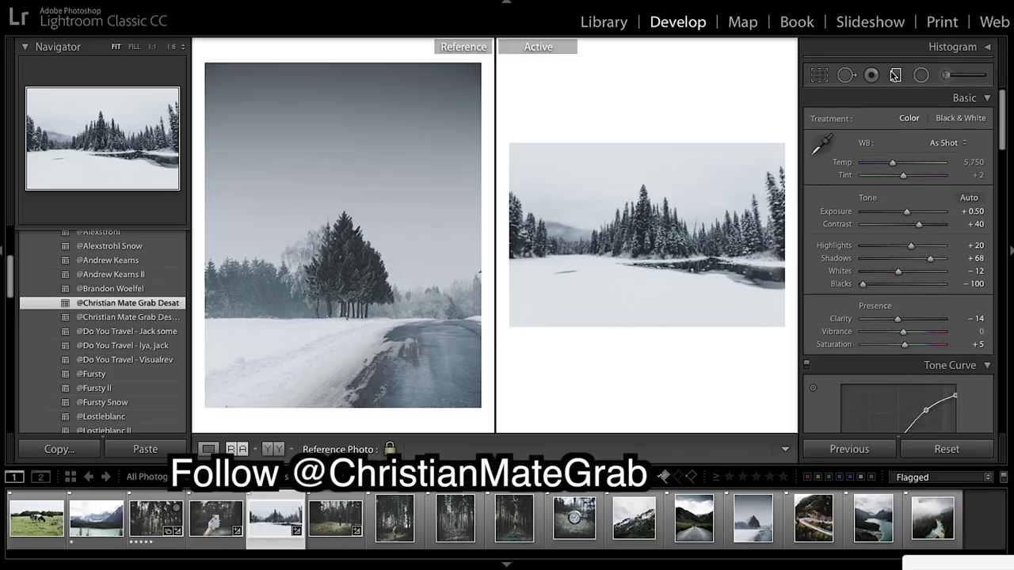
pyautogui.moveTo(641, 157); pyautogui.dragTo(641, 212)
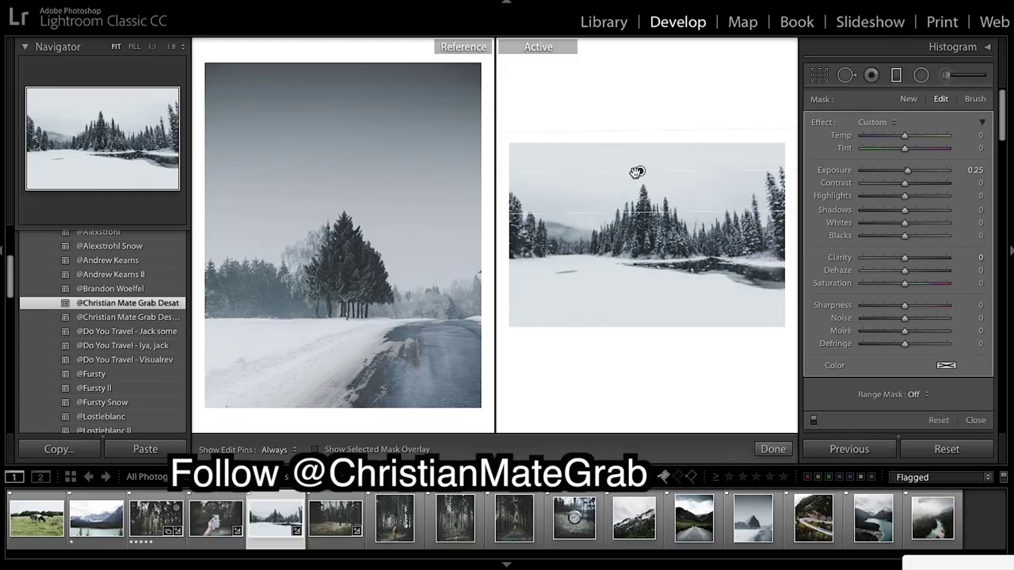
pyautogui.moveTo(641, 169); pyautogui.dragTo(640, 194)
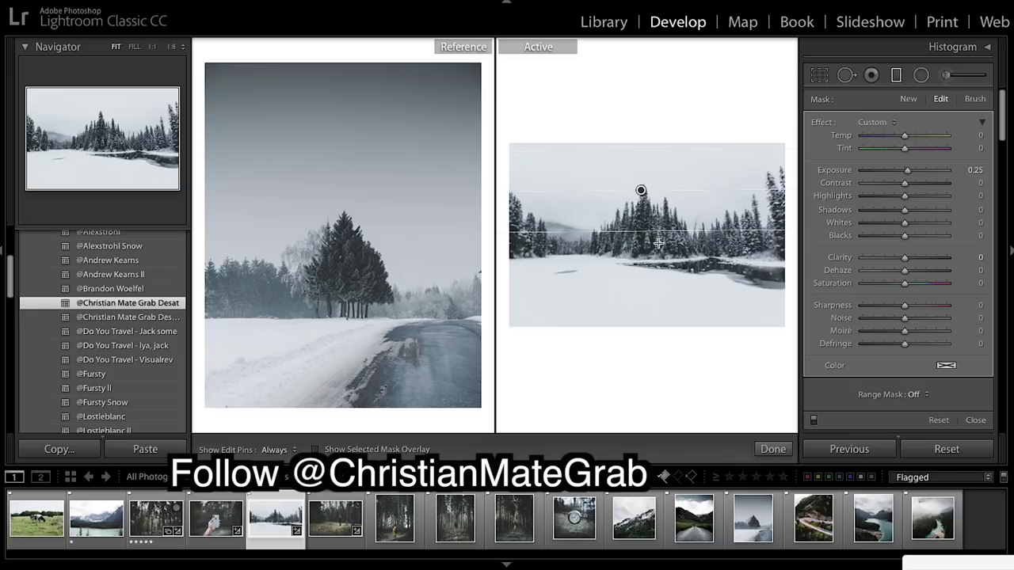
pyautogui.moveTo(651, 239); pyautogui.dragTo(651, 217)
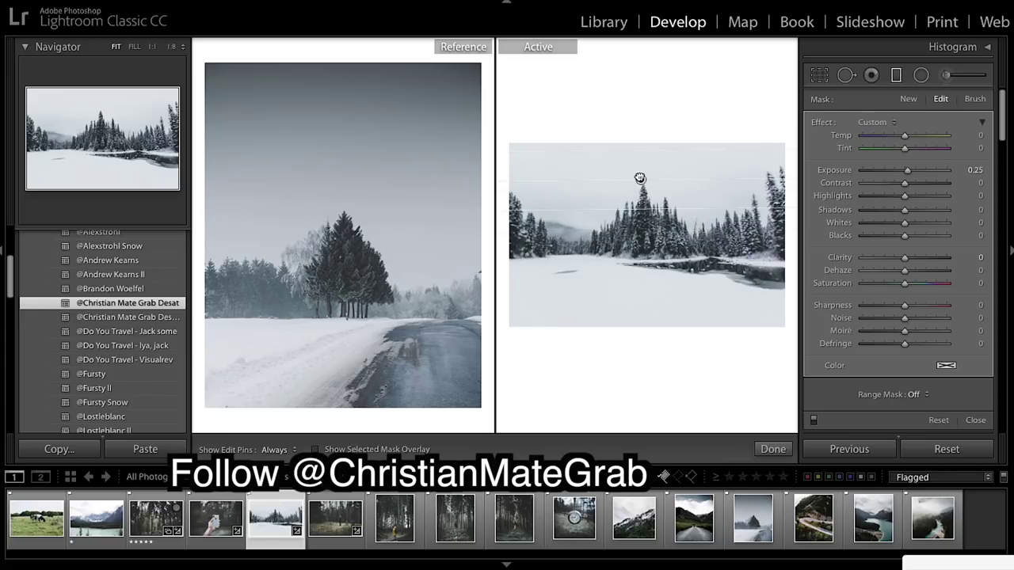
pyautogui.moveTo(640, 182); pyautogui.dragTo(640, 161)
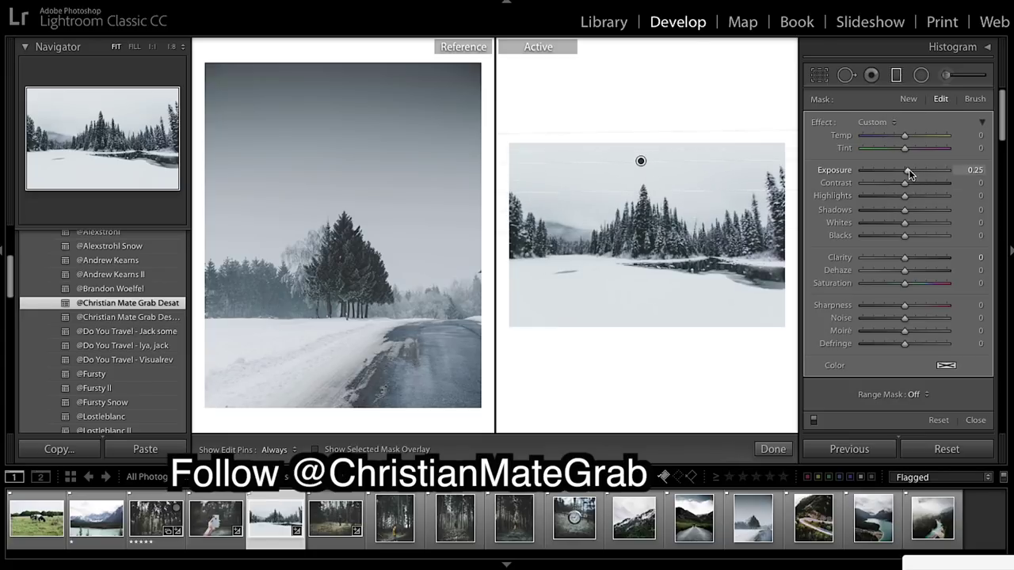
pyautogui.moveTo(907, 170); pyautogui.dragTo(892, 171)
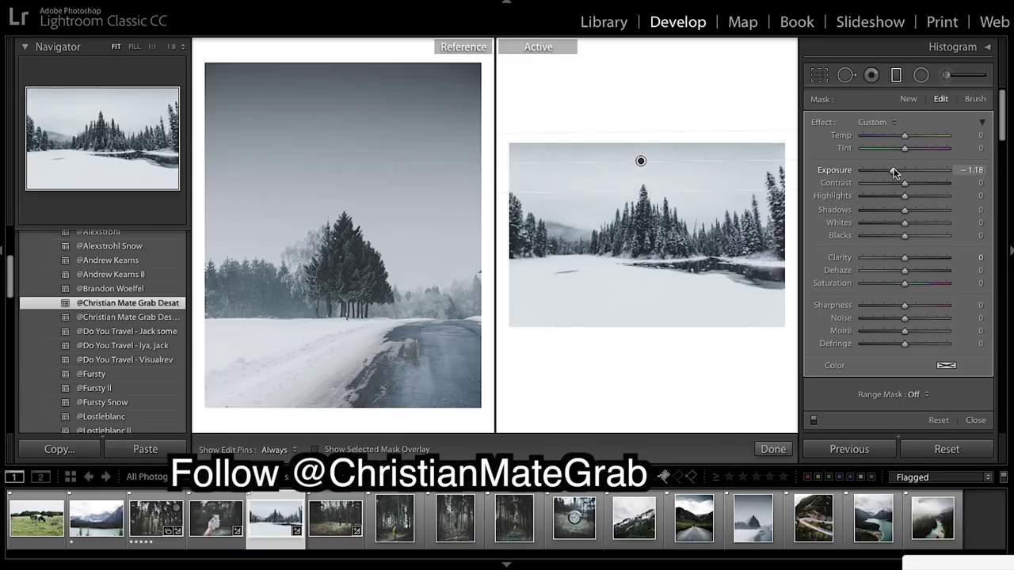
pyautogui.moveTo(646, 195)
pyautogui.mouseDown()
pyautogui.moveTo(647, 220)
pyautogui.moveTo(646, 207)
pyautogui.mouseUp()
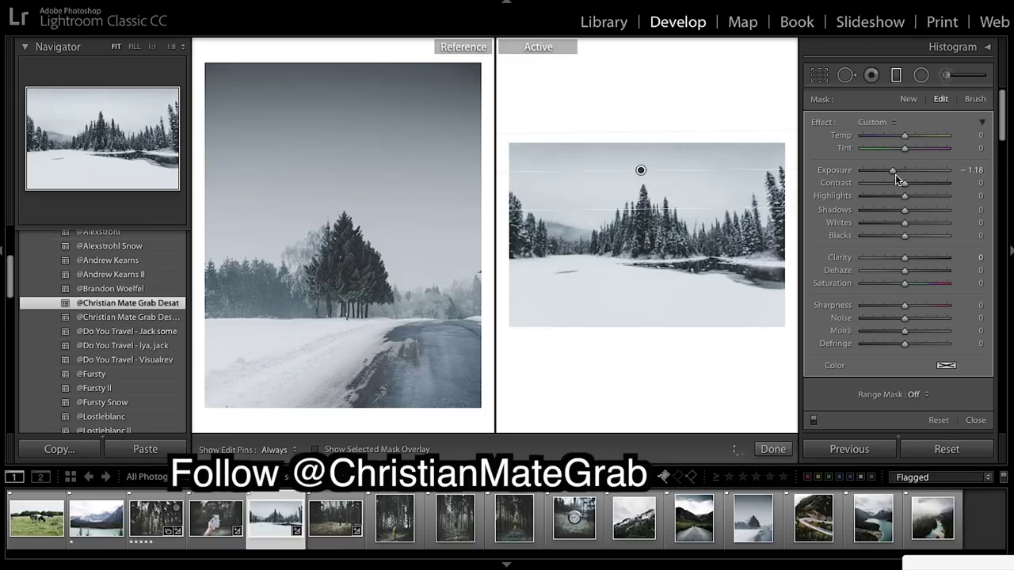
pyautogui.moveTo(892, 170); pyautogui.dragTo(889, 168)
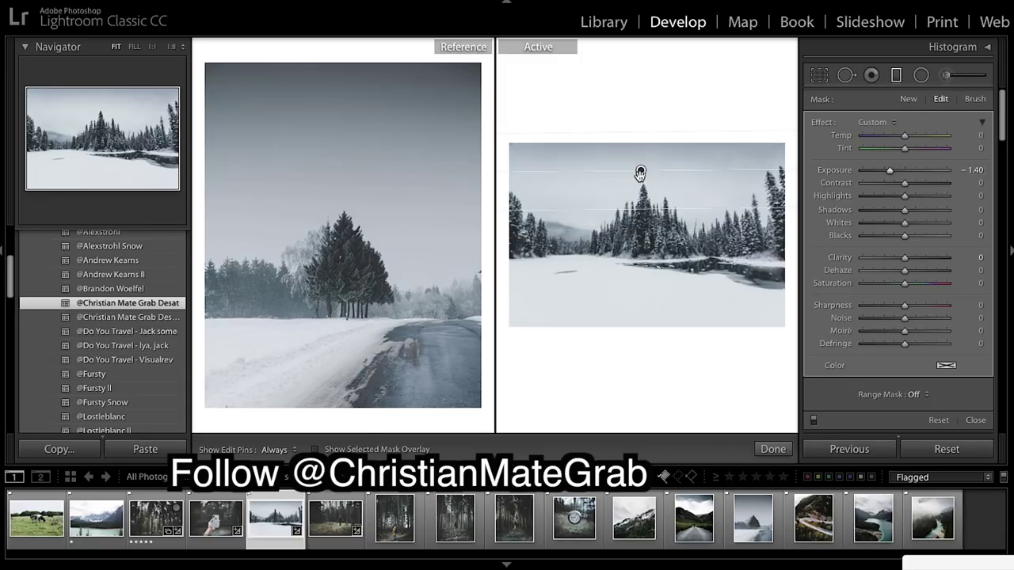
pyautogui.moveTo(641, 170); pyautogui.dragTo(640, 183)
pyautogui.moveTo(677, 222); pyautogui.dragTo(677, 232)
pyautogui.moveTo(639, 188); pyautogui.dragTo(640, 186)
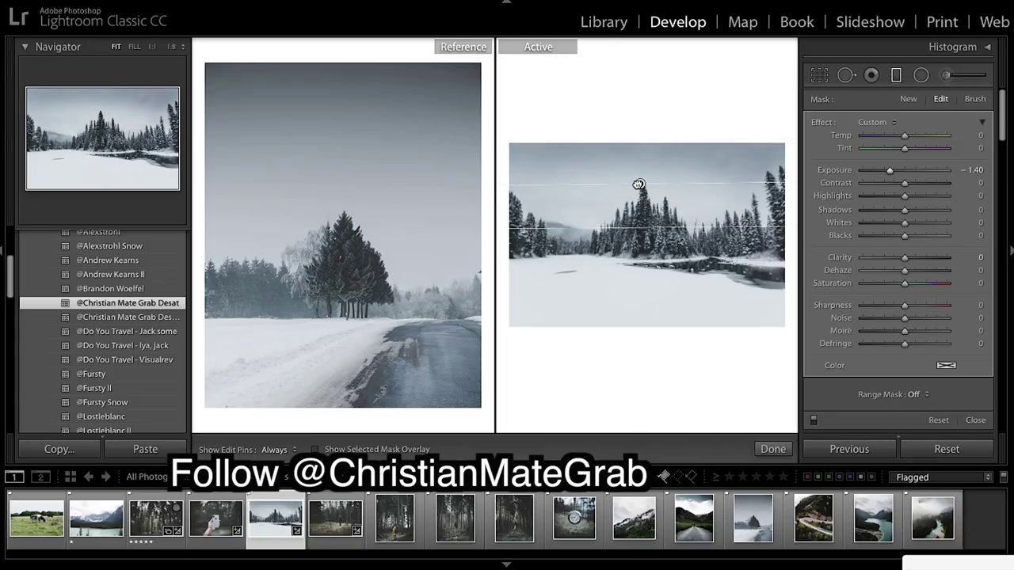
# Finish the graduated filter and compare the zoomed snowy lake edit with its original.
pyautogui.click(773, 449)
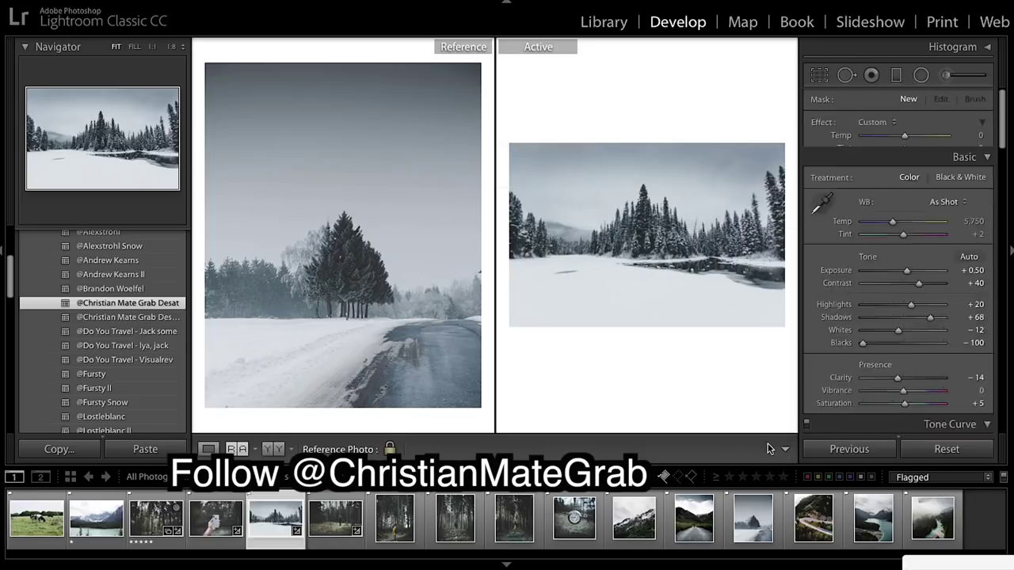
pyautogui.click(611, 281)
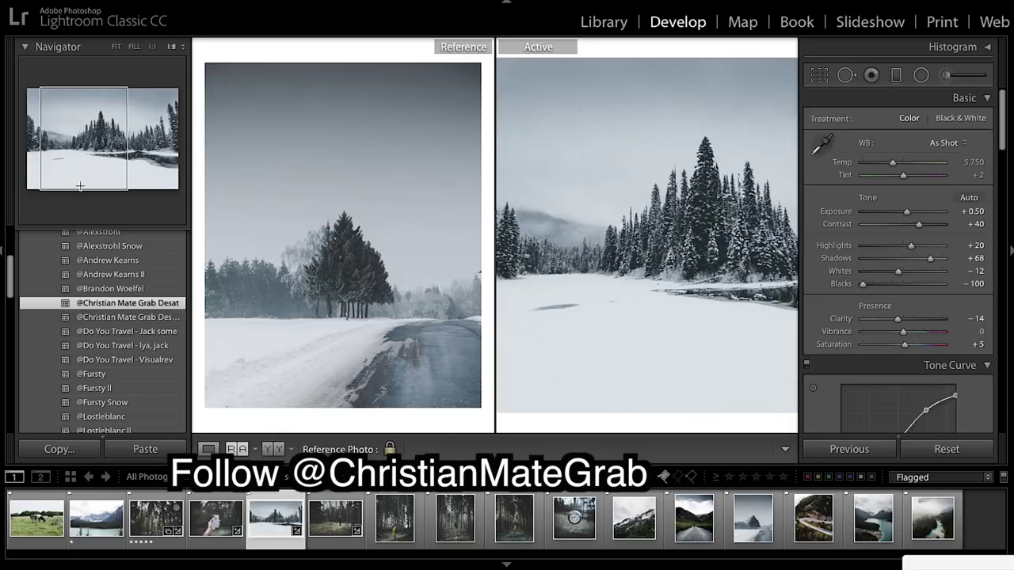
pyautogui.click(4, 255)
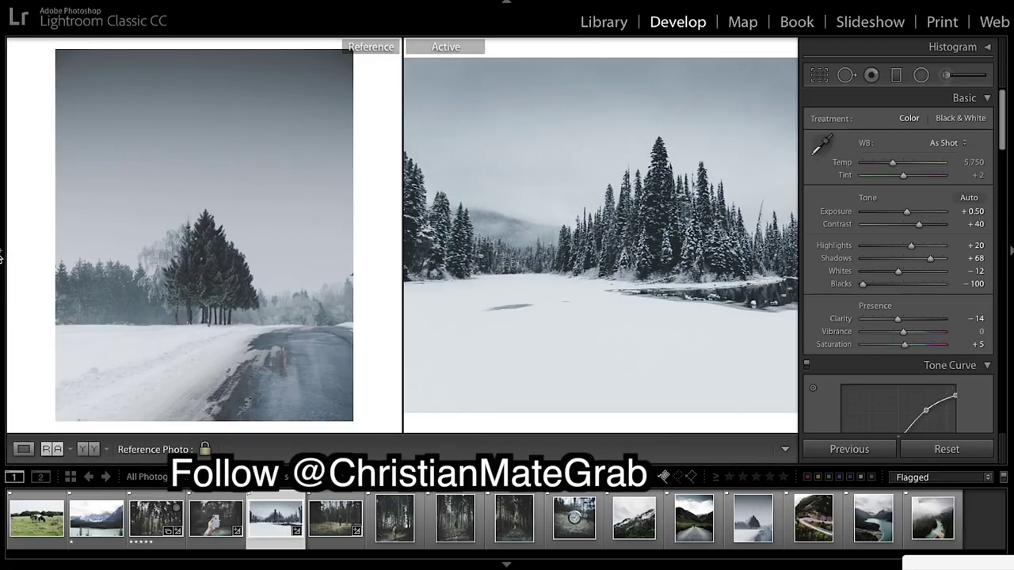
pyautogui.press('\\')
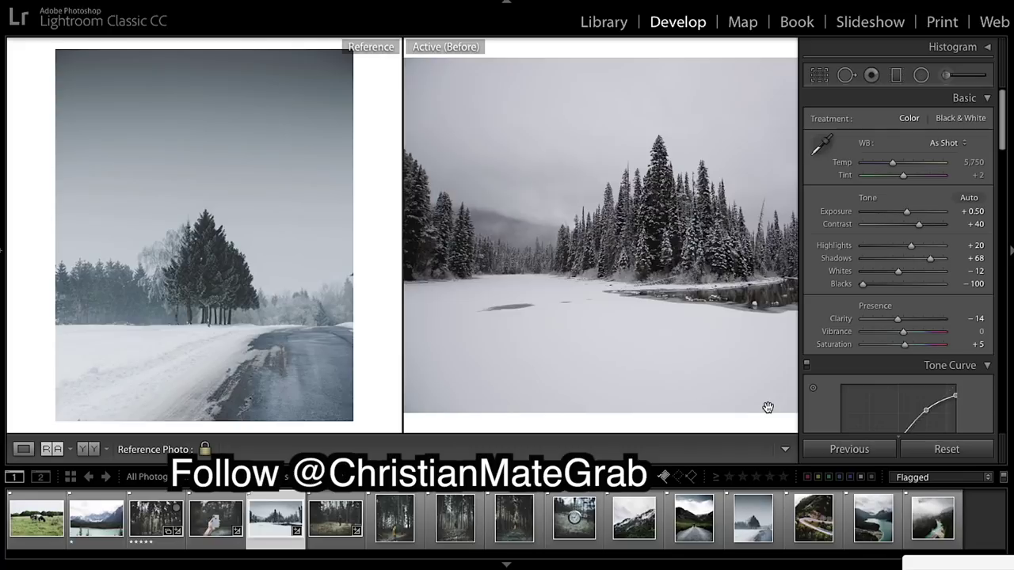
pyautogui.press('\\')
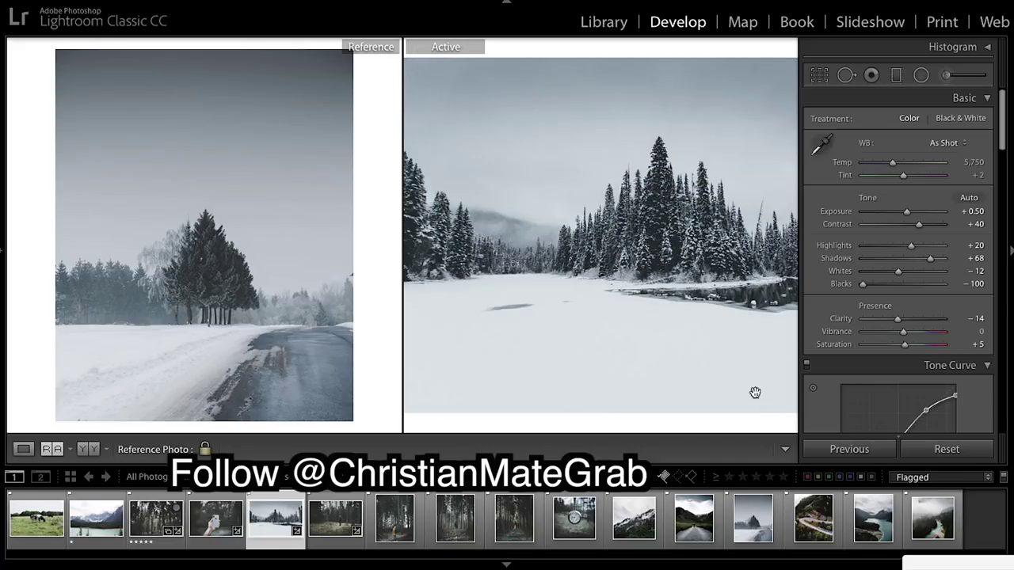
pyautogui.click(718, 357)
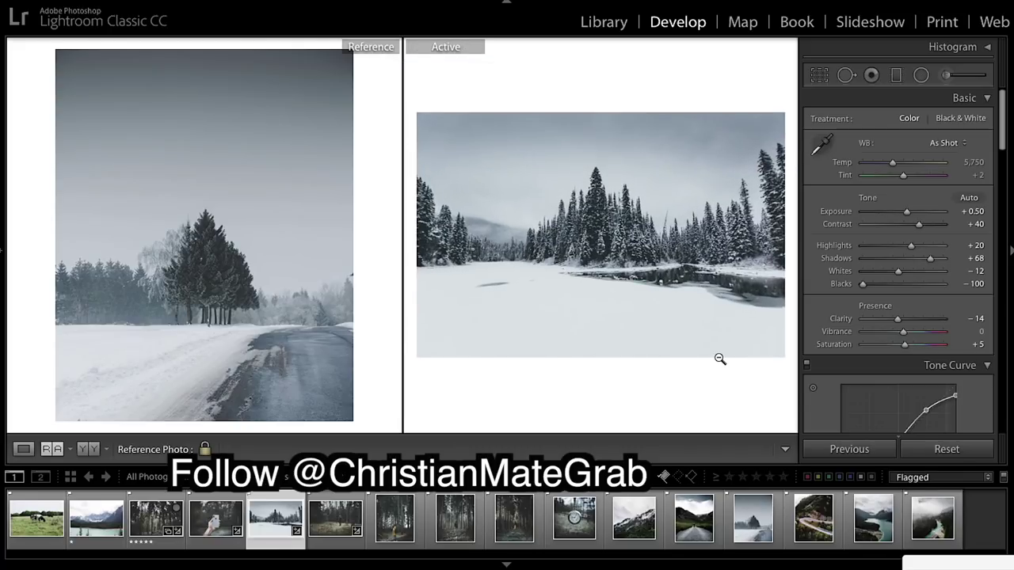
# Make the mountain-road hiker photo the new reference image beside the graded lake shot.
pyautogui.press('\\')
pyautogui.press('\\')
pyautogui.scroll(-2, 913, 274)
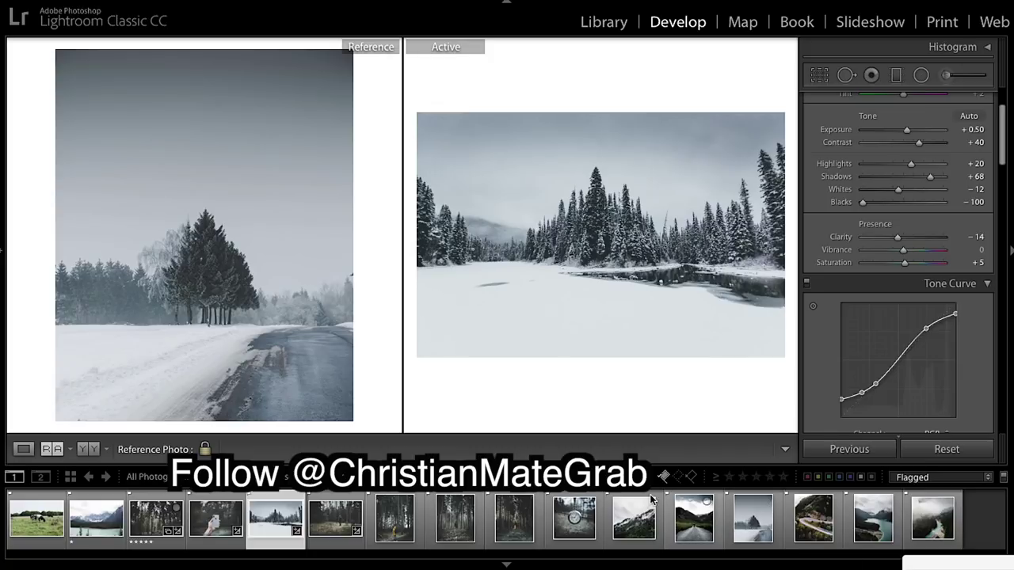
pyautogui.moveTo(692, 532); pyautogui.dragTo(210, 252)
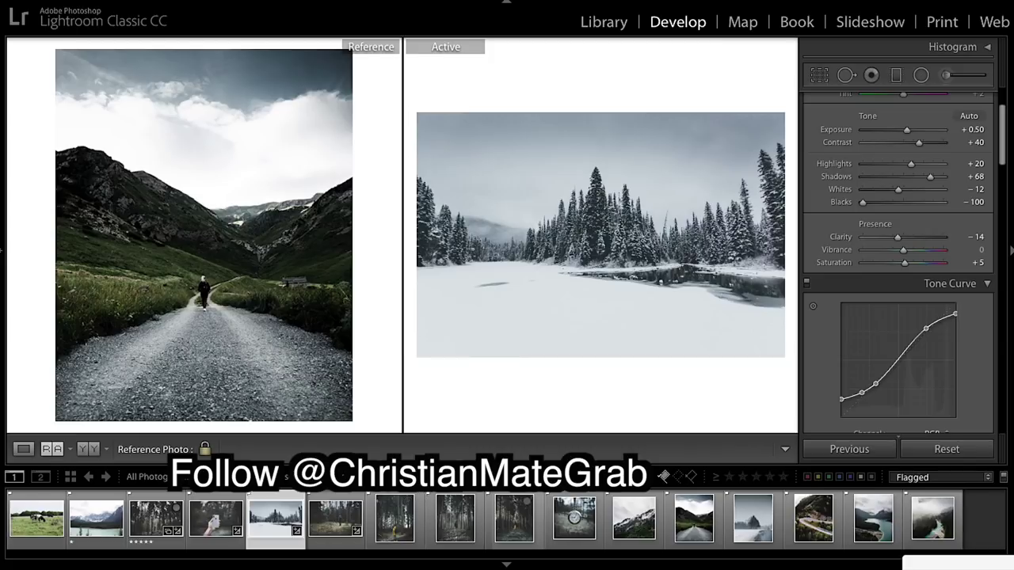
# Apply the saved Desat user preset to the cow-field photo.
pyautogui.click(23, 530)
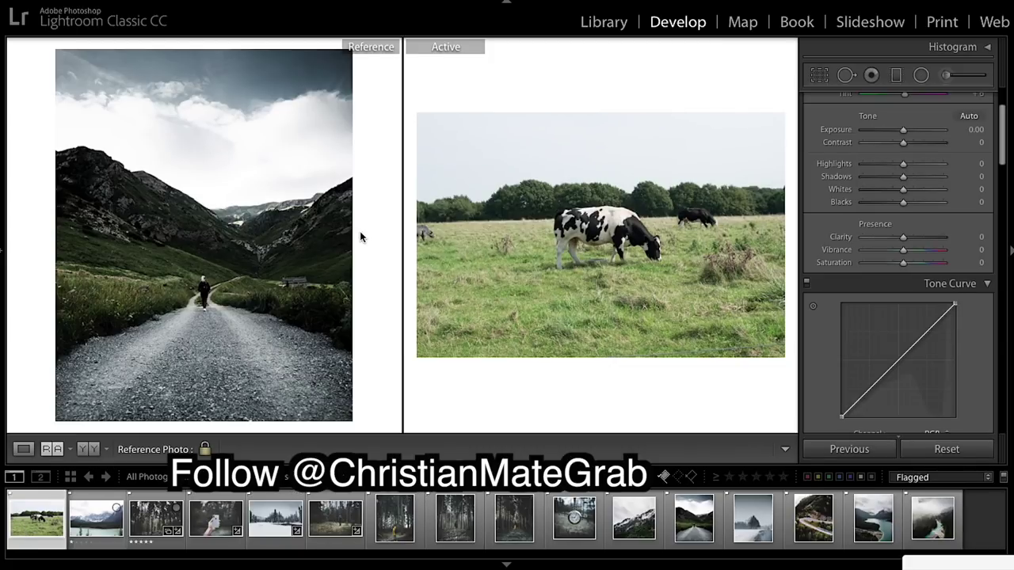
pyautogui.click(2, 257)
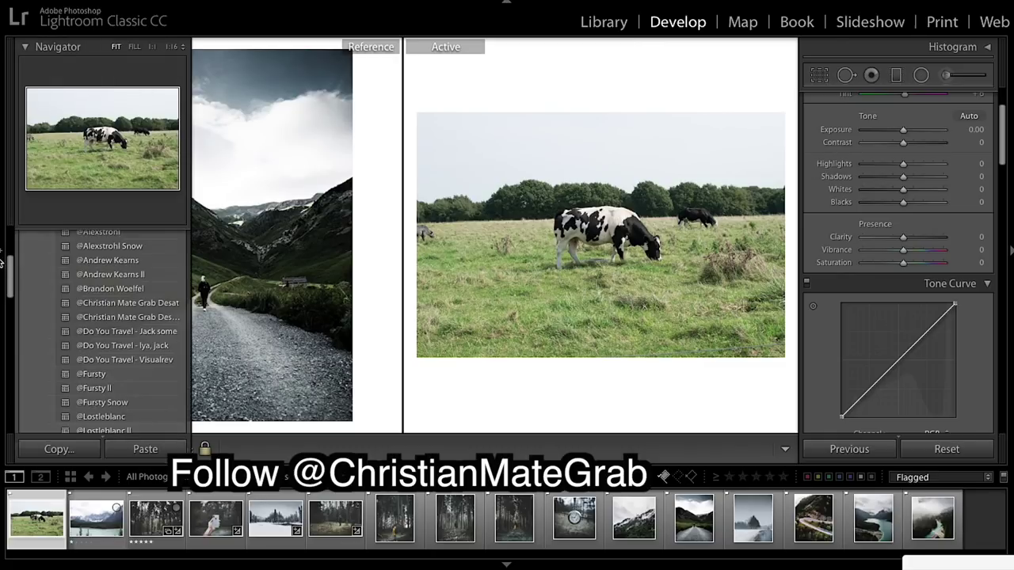
pyautogui.scroll(5, 118, 262)
pyautogui.scroll(-6, 123, 317)
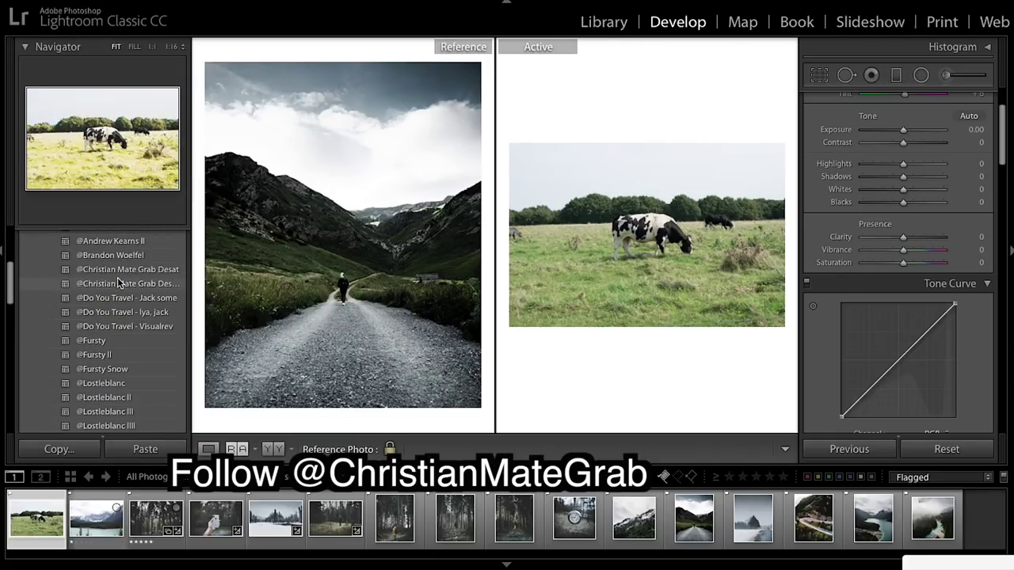
pyautogui.scroll(3, 135, 384)
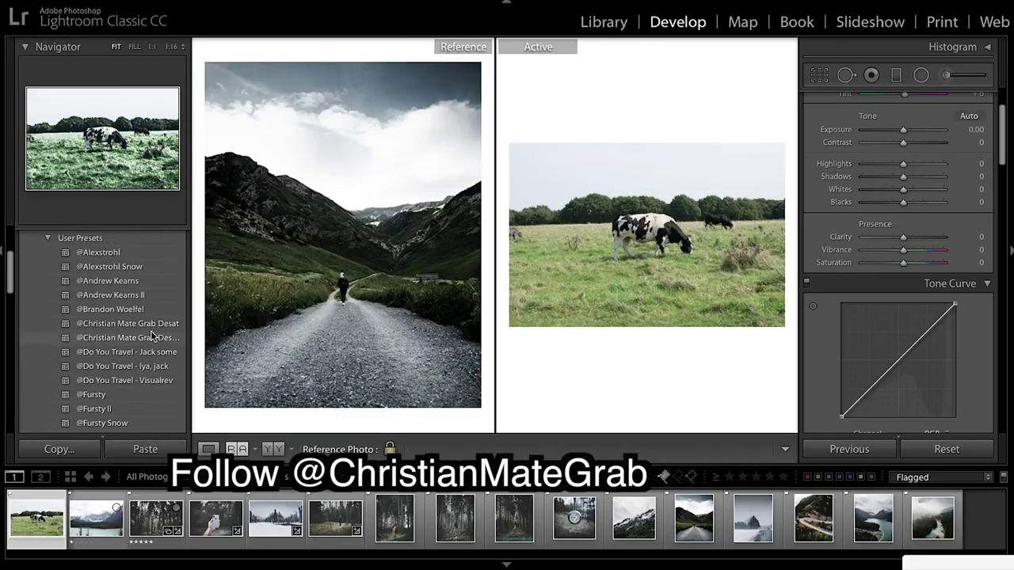
pyautogui.click(153, 325)
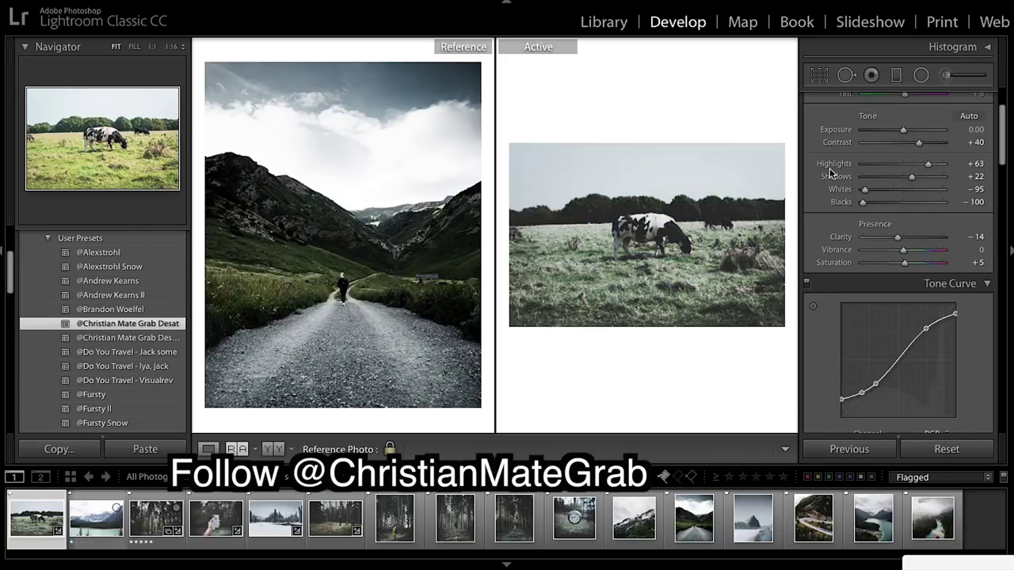
# Fine-tune the cow photo to Highlights +75, Shadows +29 and Clarity −15.
pyautogui.scroll(3, 945, 169)
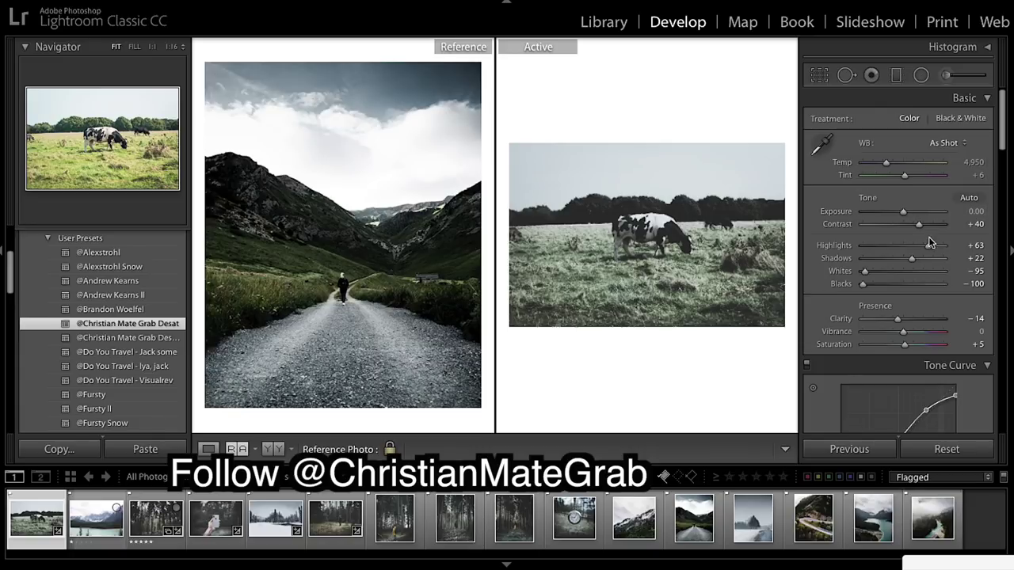
pyautogui.moveTo(930, 247); pyautogui.dragTo(933, 248)
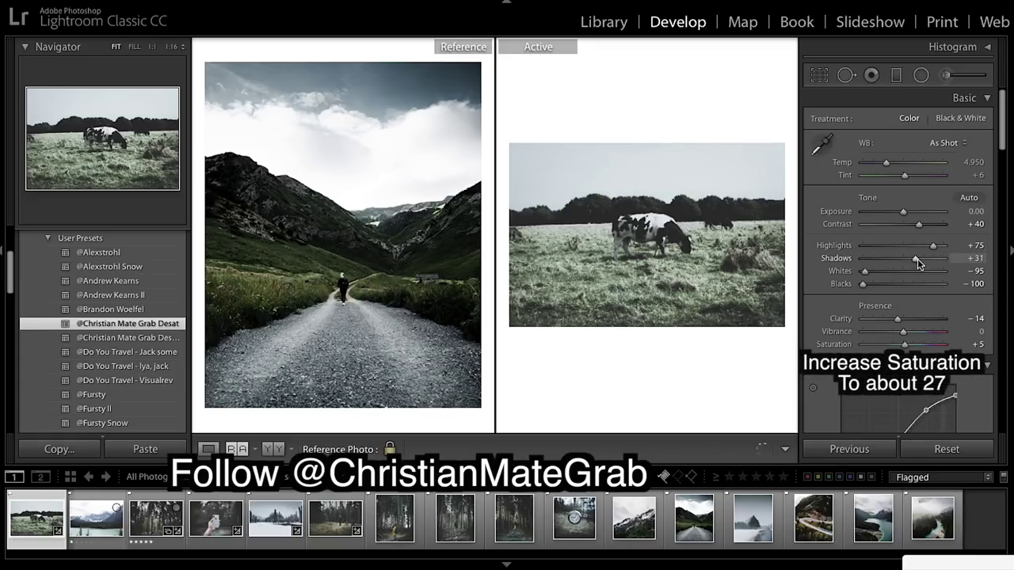
pyautogui.moveTo(917, 258); pyautogui.dragTo(916, 259)
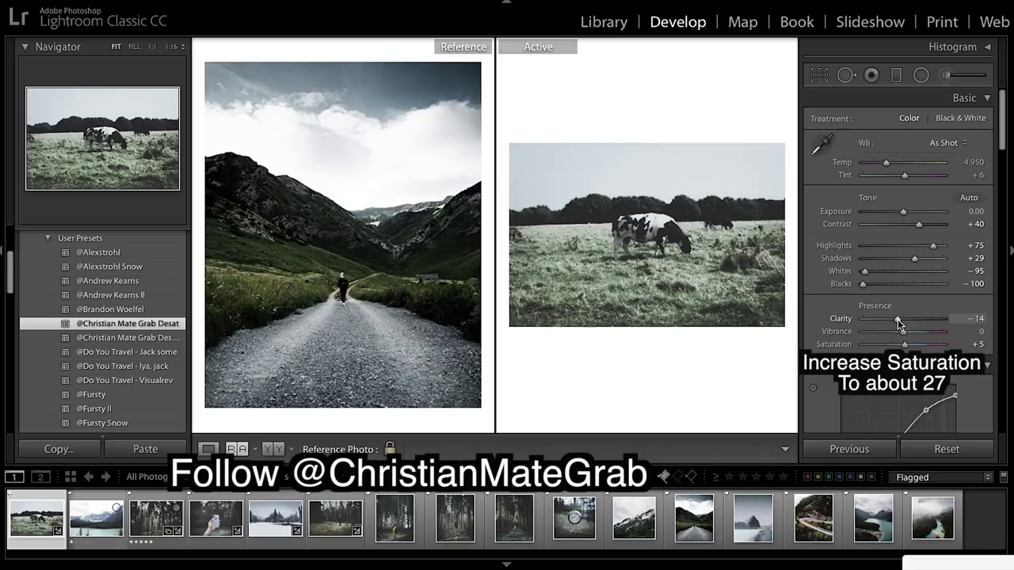
pyautogui.moveTo(897, 319); pyautogui.dragTo(896, 319)
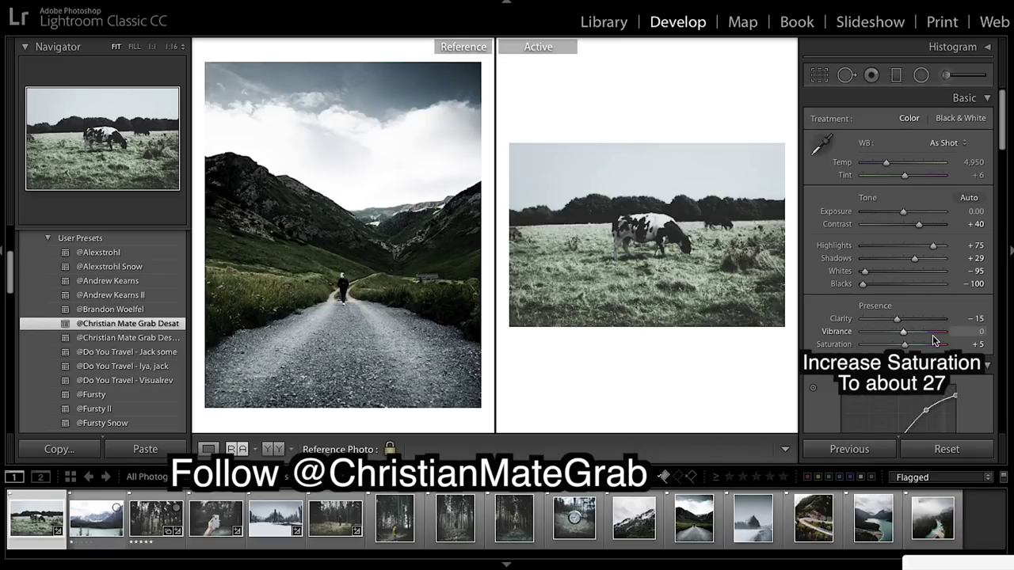
pyautogui.scroll(-5, 933, 337)
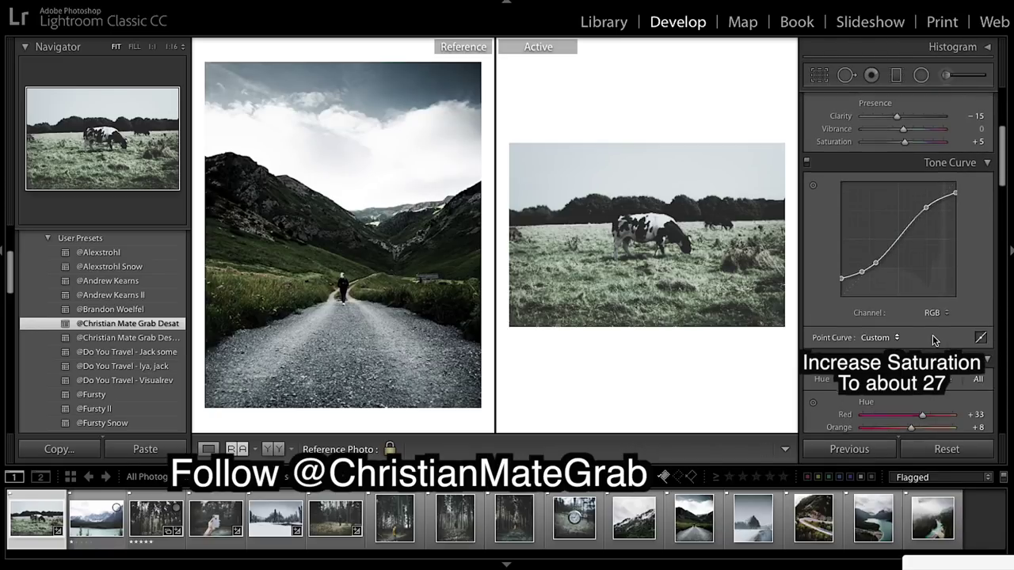
pyautogui.scroll(-6, 932, 336)
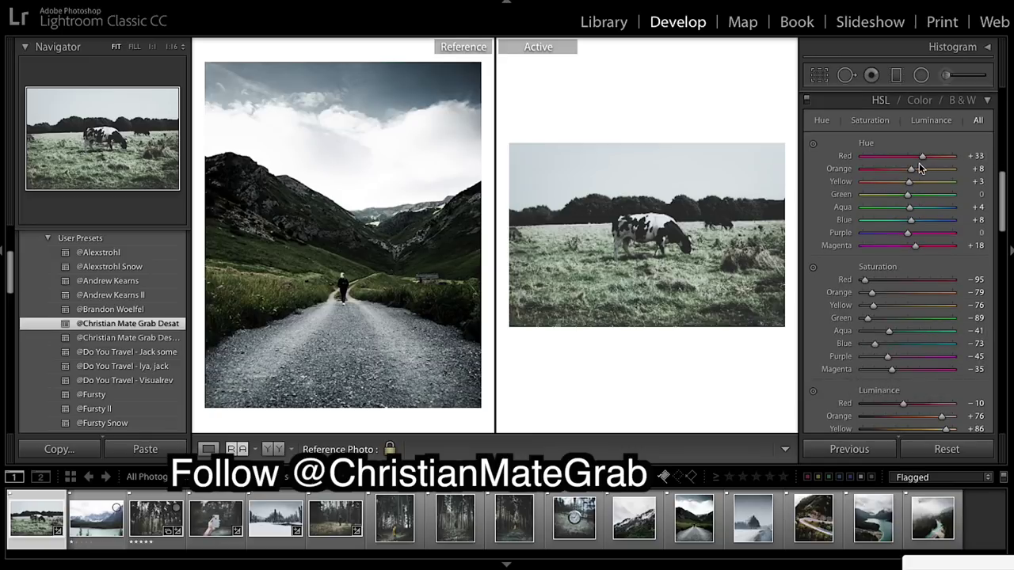
# Set the cow photo's Yellow hue to −48 and Green hue to +4.
pyautogui.moveTo(908, 181); pyautogui.dragTo(886, 185)
pyautogui.moveTo(910, 195); pyautogui.dragTo(887, 225)
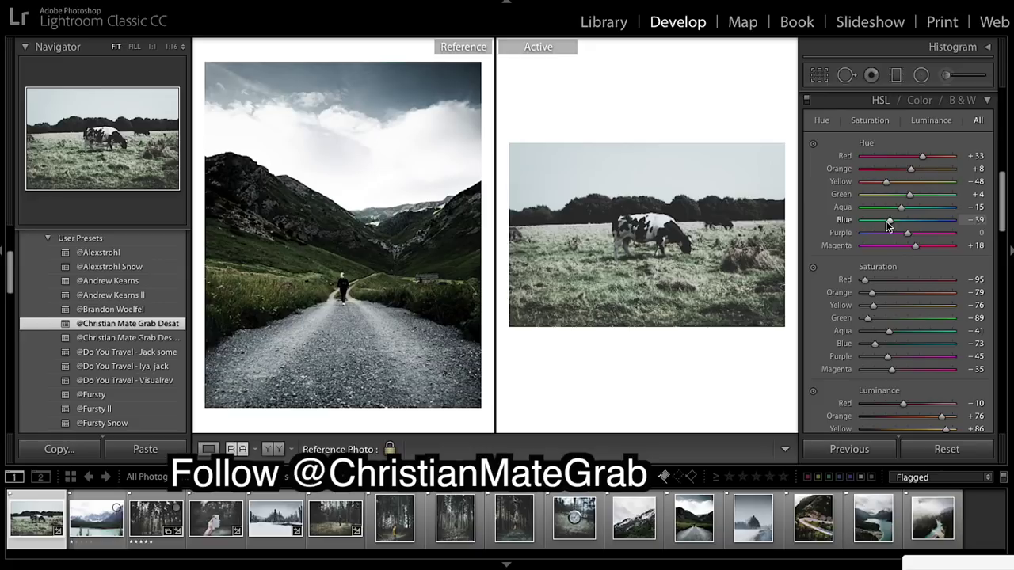
# Cut HSL saturation to Red −71, Orange −74, Yellow −77, Aqua −91, partly restoring Green.
pyautogui.scroll(-2, 914, 285)
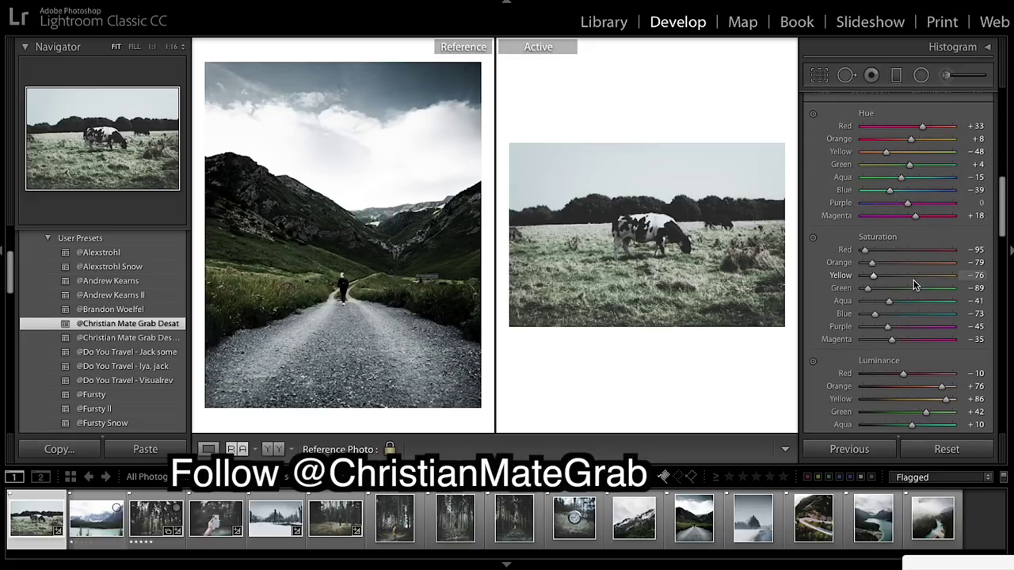
pyautogui.moveTo(864, 250); pyautogui.dragTo(875, 253)
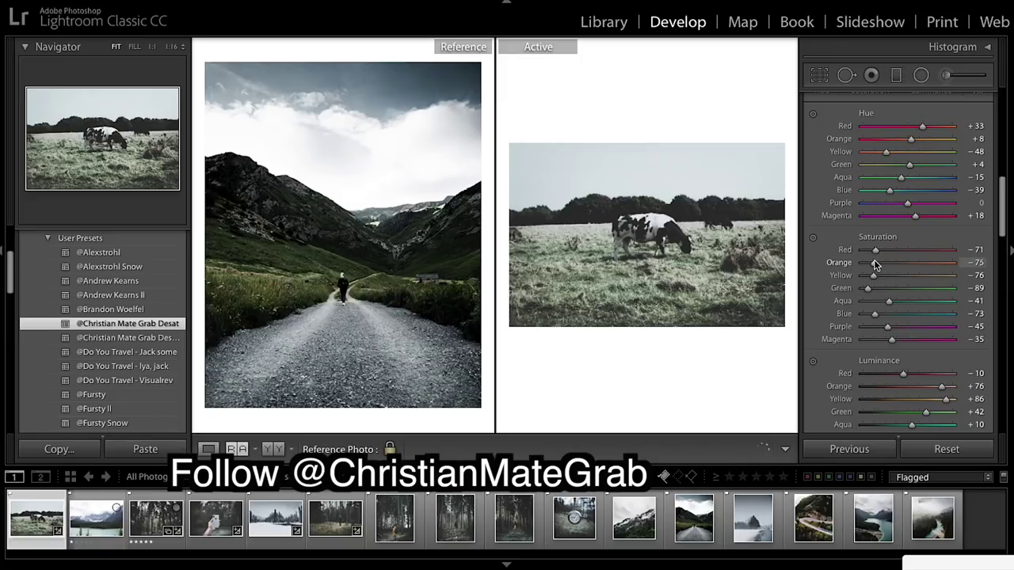
pyautogui.moveTo(875, 265); pyautogui.dragTo(876, 266)
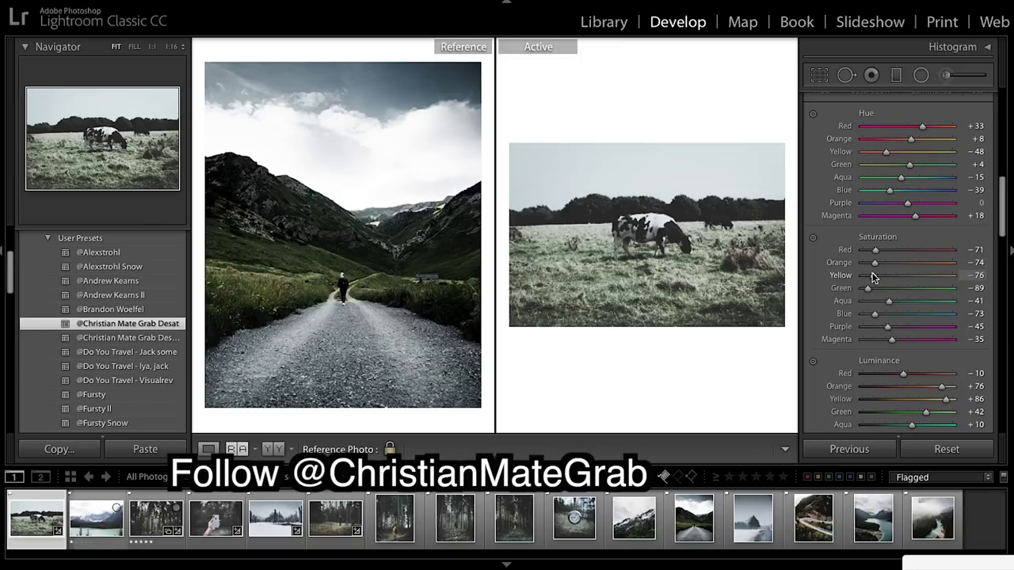
pyautogui.moveTo(873, 277); pyautogui.dragTo(872, 278)
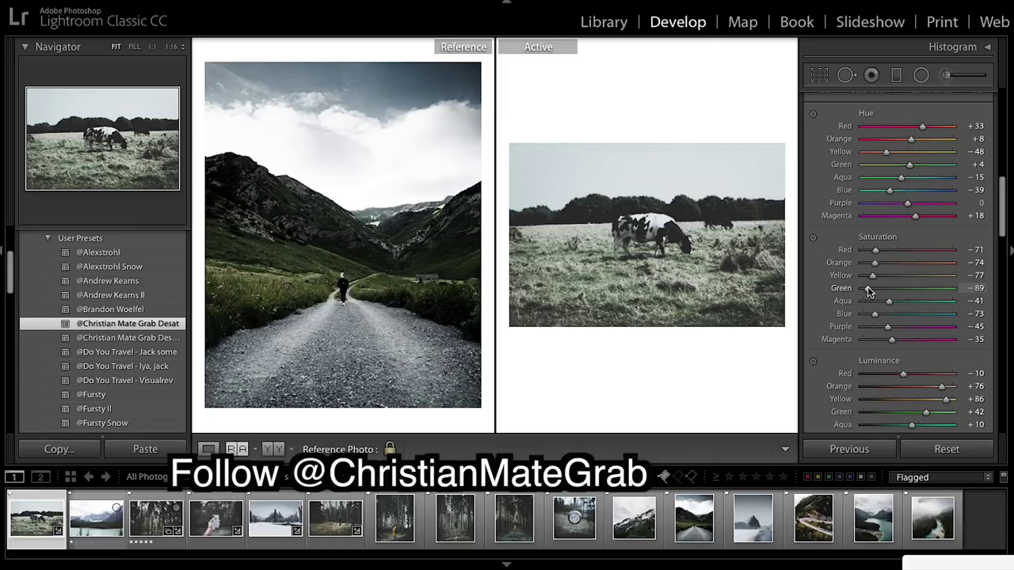
pyautogui.moveTo(867, 288); pyautogui.dragTo(883, 292)
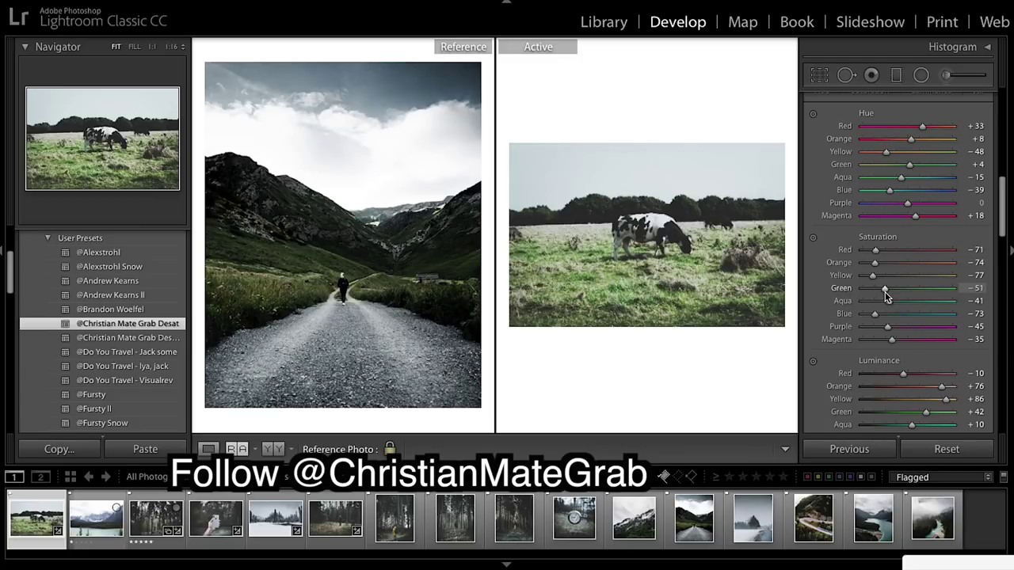
pyautogui.moveTo(885, 292); pyautogui.dragTo(885, 290)
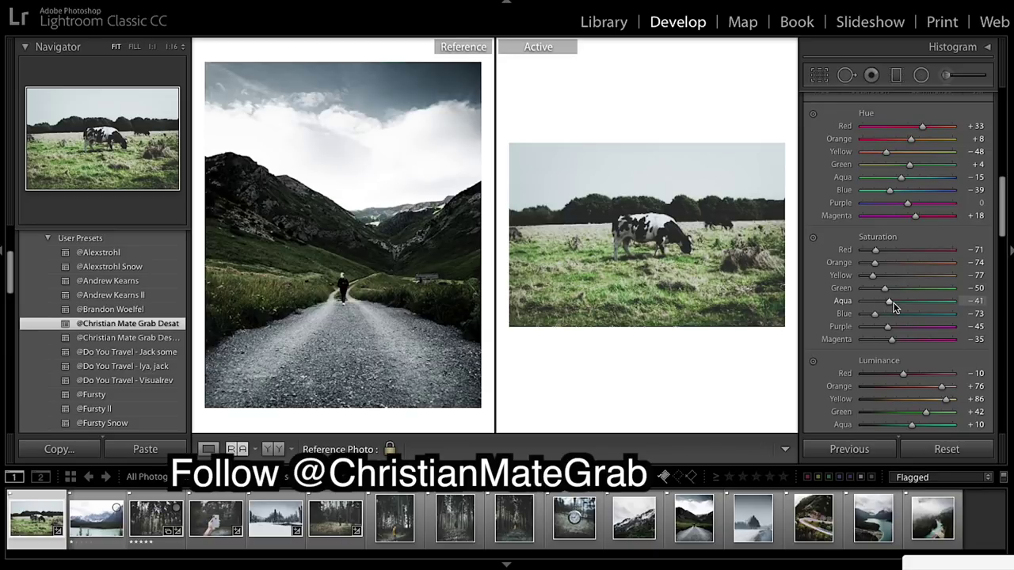
pyautogui.moveTo(887, 302); pyautogui.dragTo(868, 308)
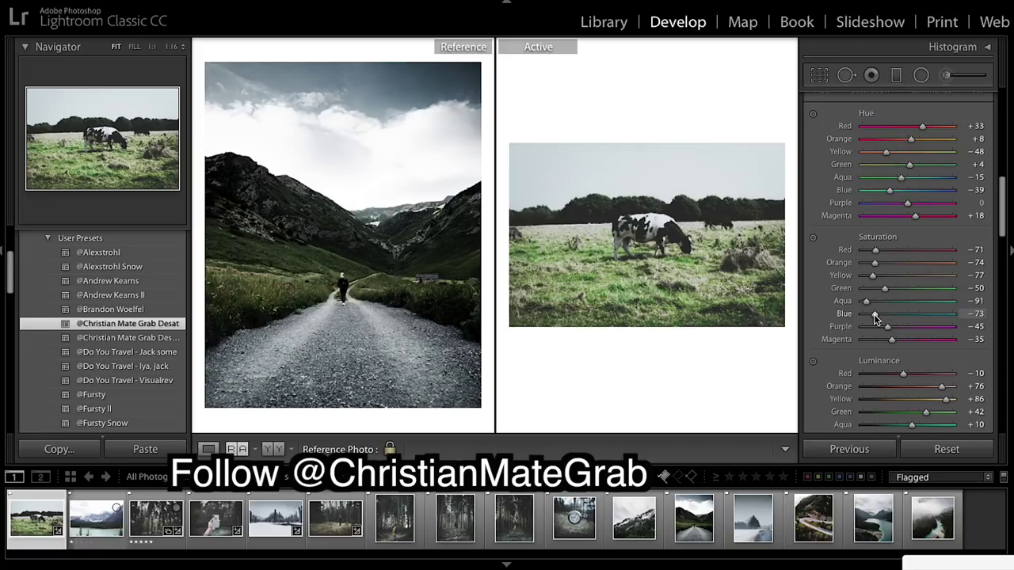
pyautogui.moveTo(874, 317); pyautogui.dragTo(877, 319)
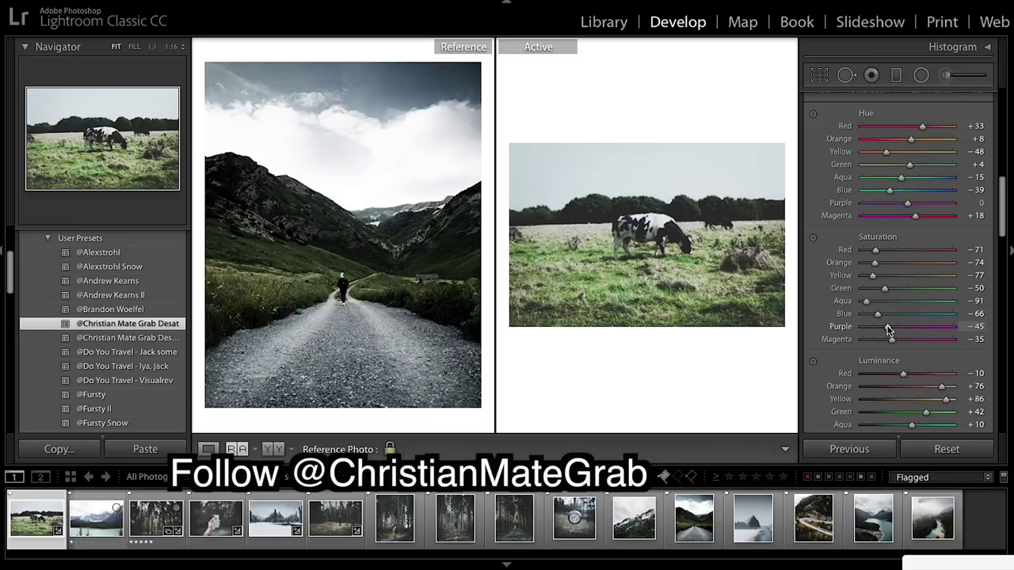
# Lower Red luminance to −28 and set Orange luminance to +24.
pyautogui.scroll(-4, 907, 338)
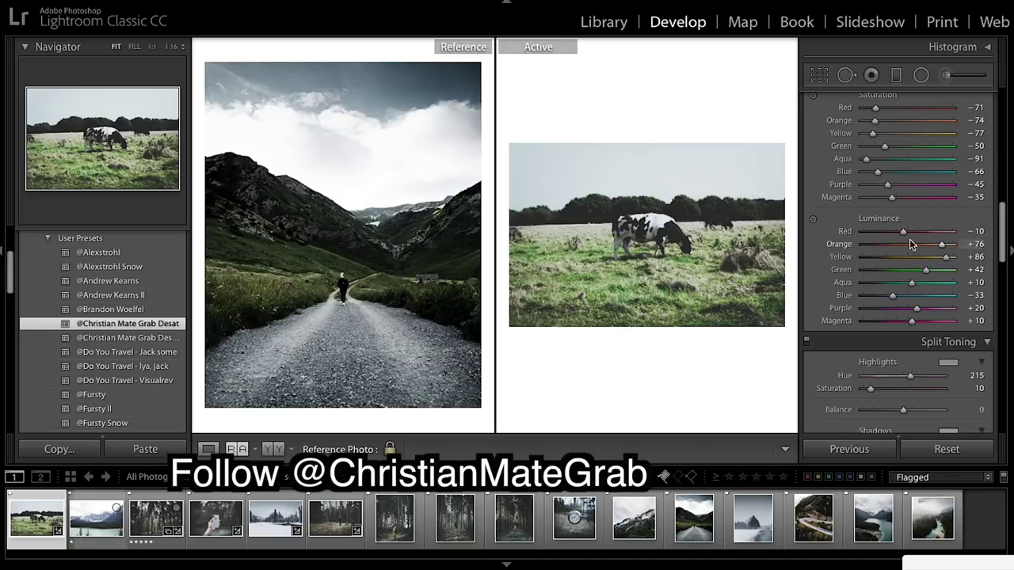
pyautogui.moveTo(904, 231); pyautogui.dragTo(896, 230)
pyautogui.moveTo(942, 248); pyautogui.dragTo(917, 247)
pyautogui.moveTo(916, 246); pyautogui.dragTo(930, 257)
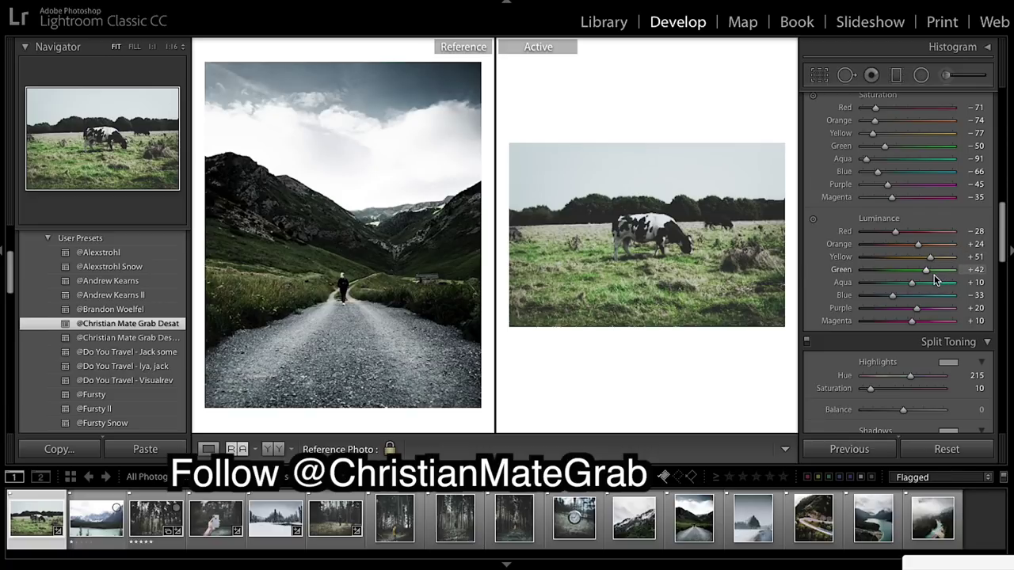
# Darken the Green luminance to −62 and Aqua luminance to −95.
pyautogui.moveTo(926, 274); pyautogui.dragTo(881, 271)
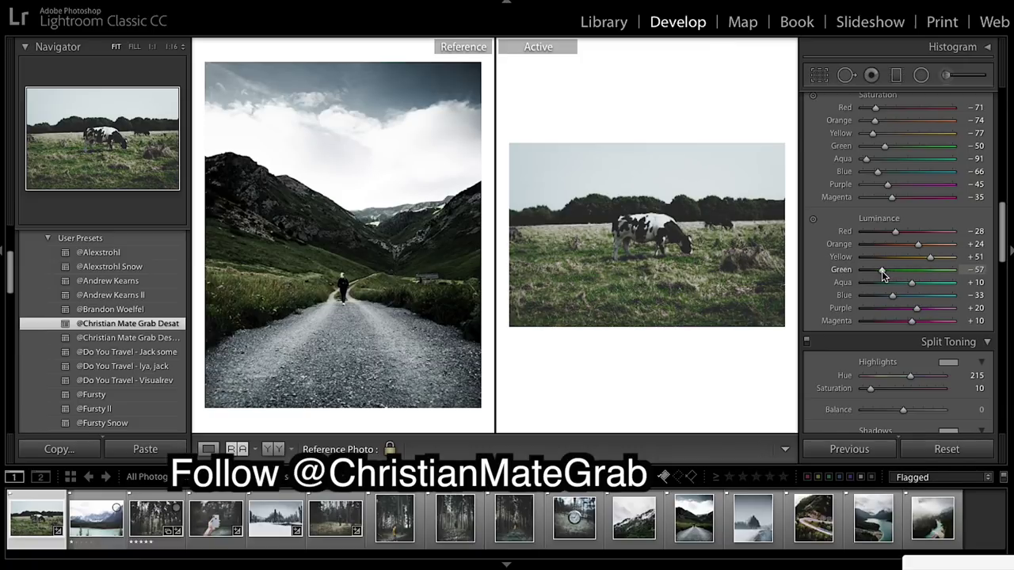
pyautogui.moveTo(881, 271); pyautogui.dragTo(930, 265)
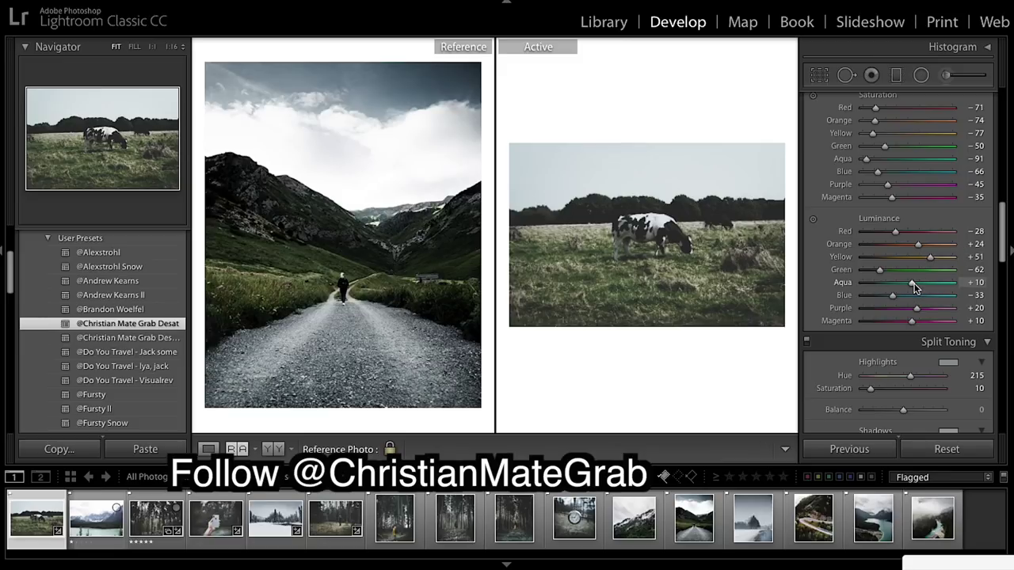
pyautogui.moveTo(913, 284); pyautogui.dragTo(869, 288)
pyautogui.moveTo(869, 288); pyautogui.dragTo(867, 290)
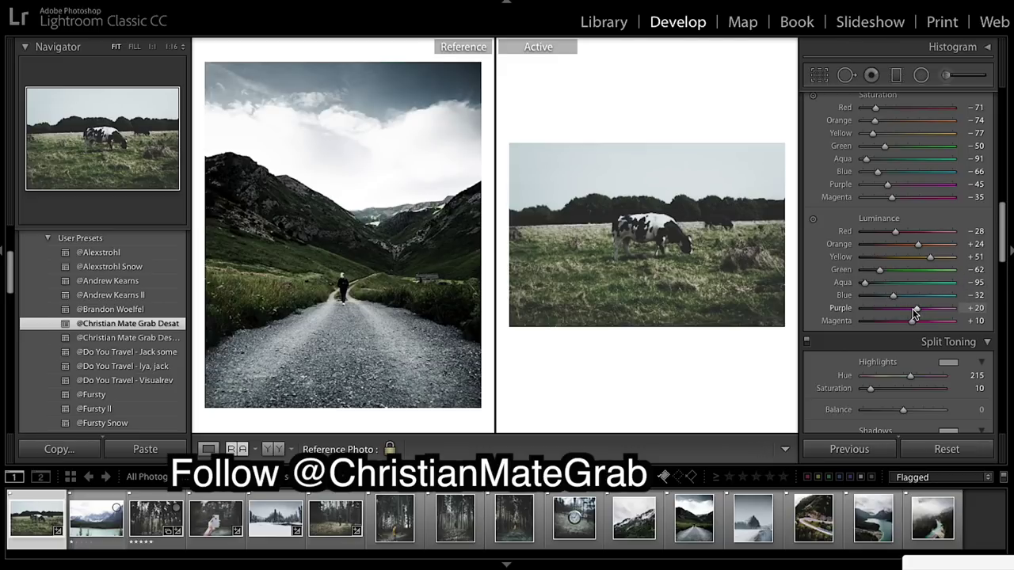
pyautogui.scroll(-2, 965, 304)
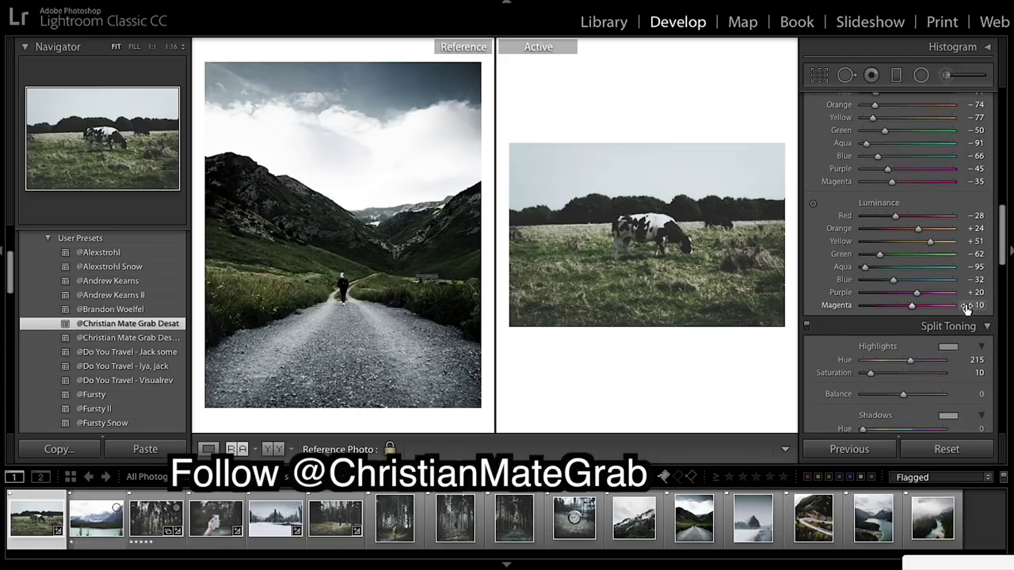
pyautogui.scroll(-10, 965, 312)
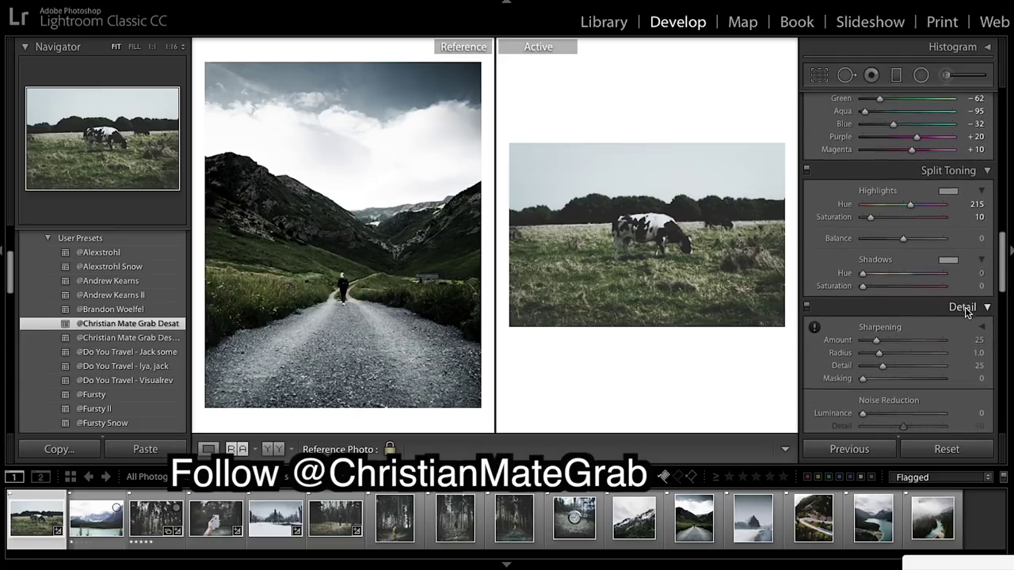
pyautogui.scroll(-6, 965, 312)
pyautogui.scroll(-10, 965, 313)
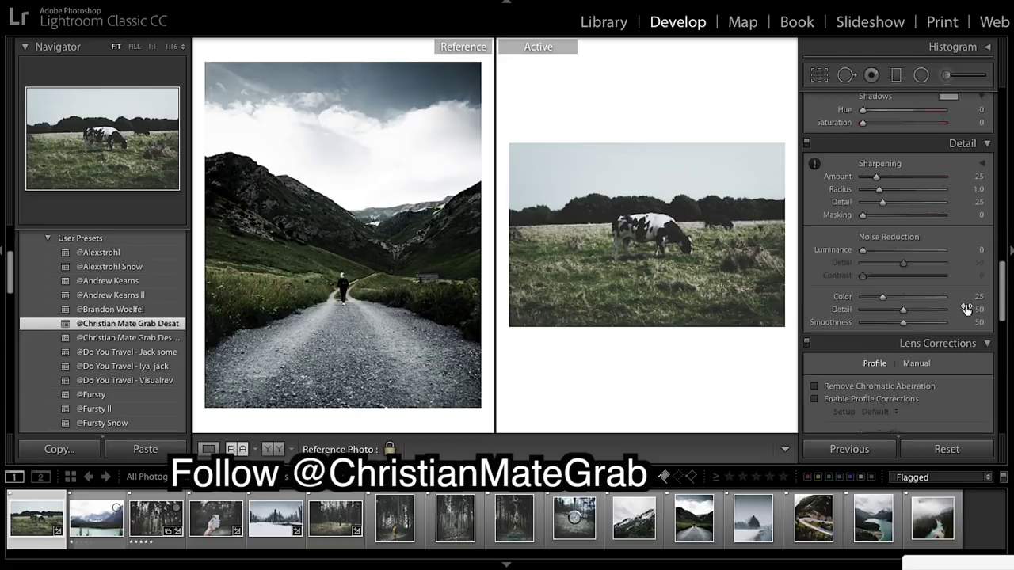
pyautogui.scroll(-9, 966, 313)
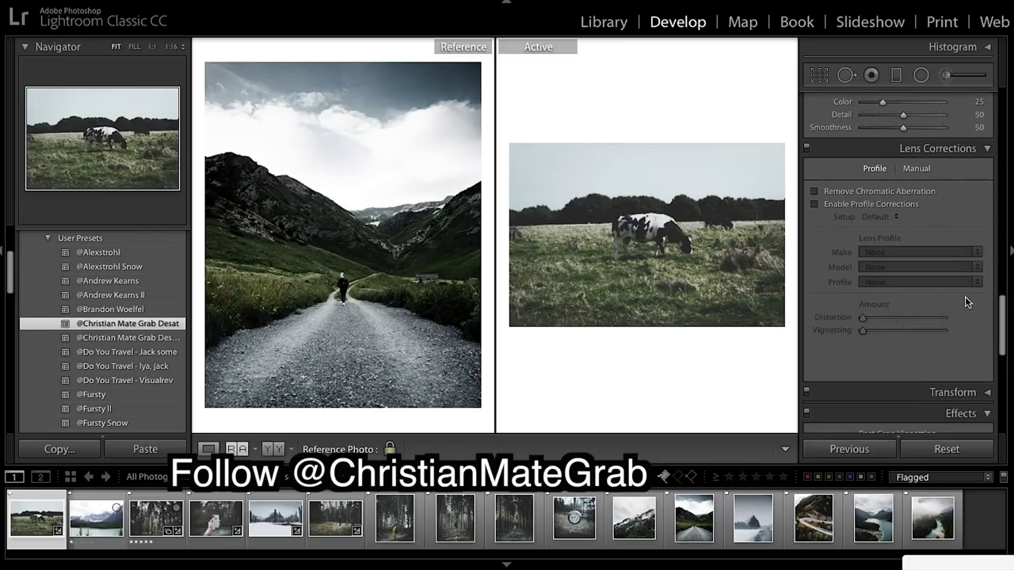
# Hide the left panel and deepen Post-Crop Vignetting Amount from −15 to −30.
pyautogui.press('F7')
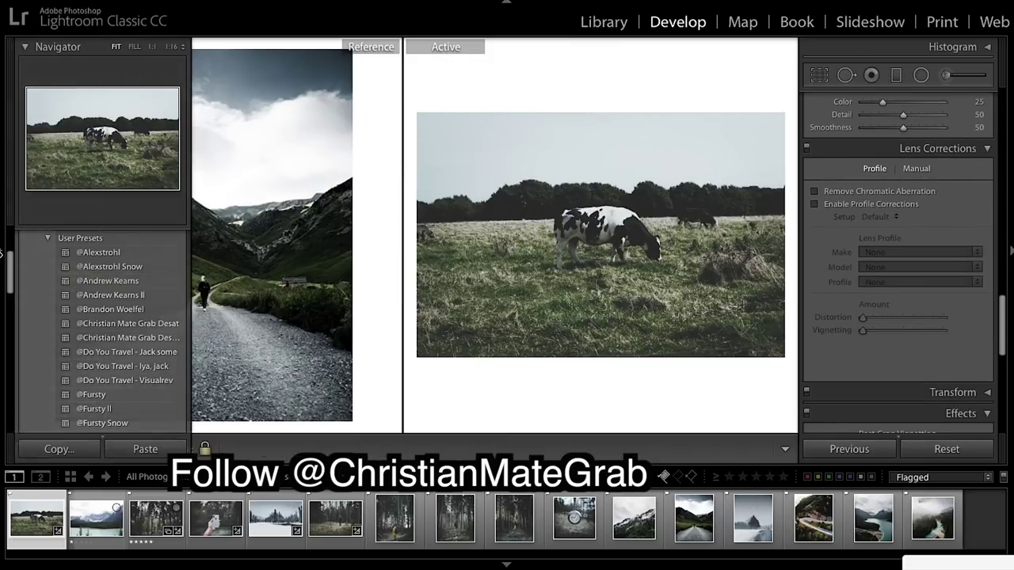
pyautogui.scroll(-15, 944, 335)
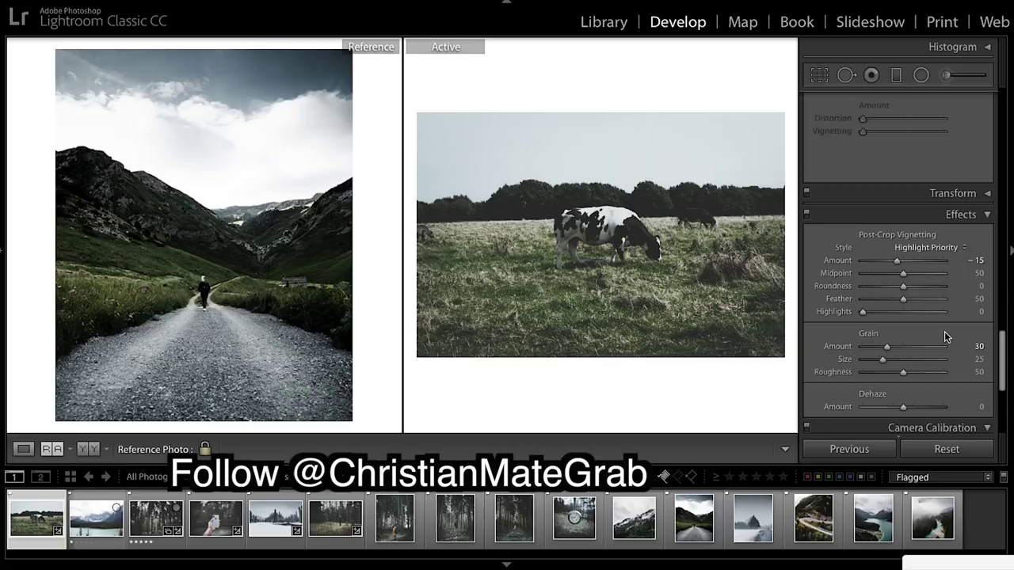
pyautogui.moveTo(899, 247); pyautogui.dragTo(891, 249)
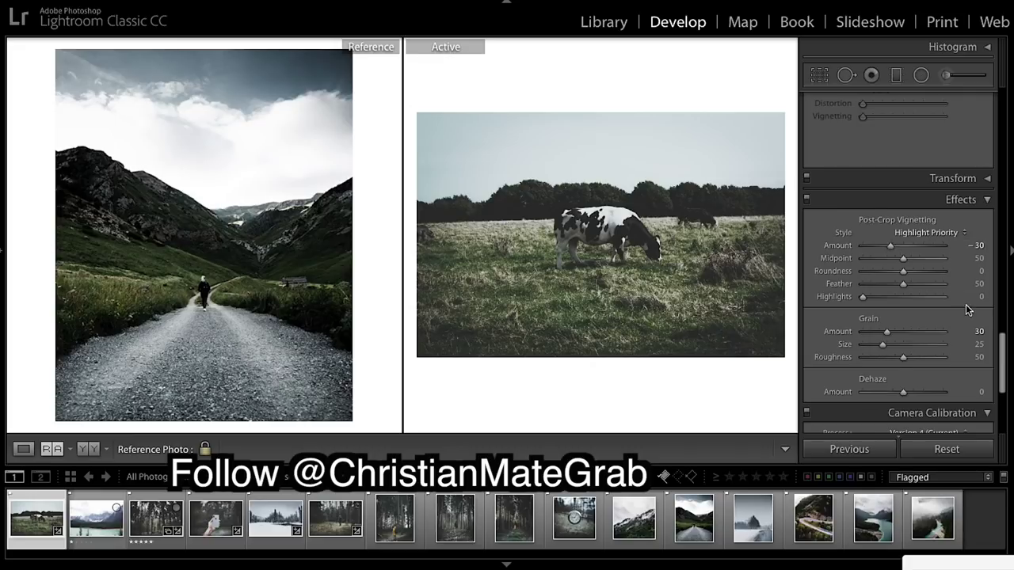
pyautogui.scroll(-2, 966, 307)
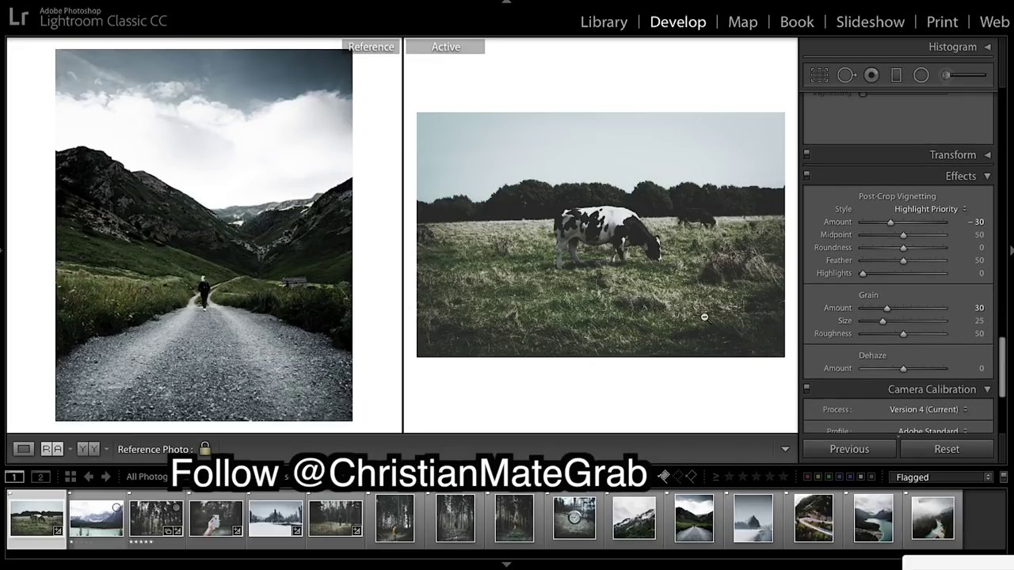
# Pull the tone curve's black point and second shadow point down for deeper blacks.
pyautogui.scroll(15, 912, 221)
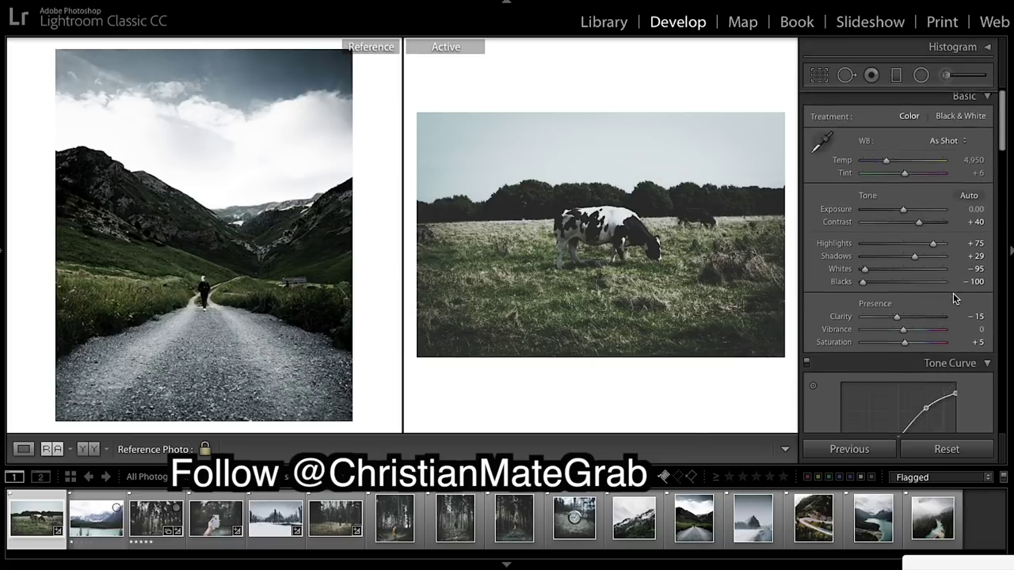
pyautogui.scroll(-10, 953, 293)
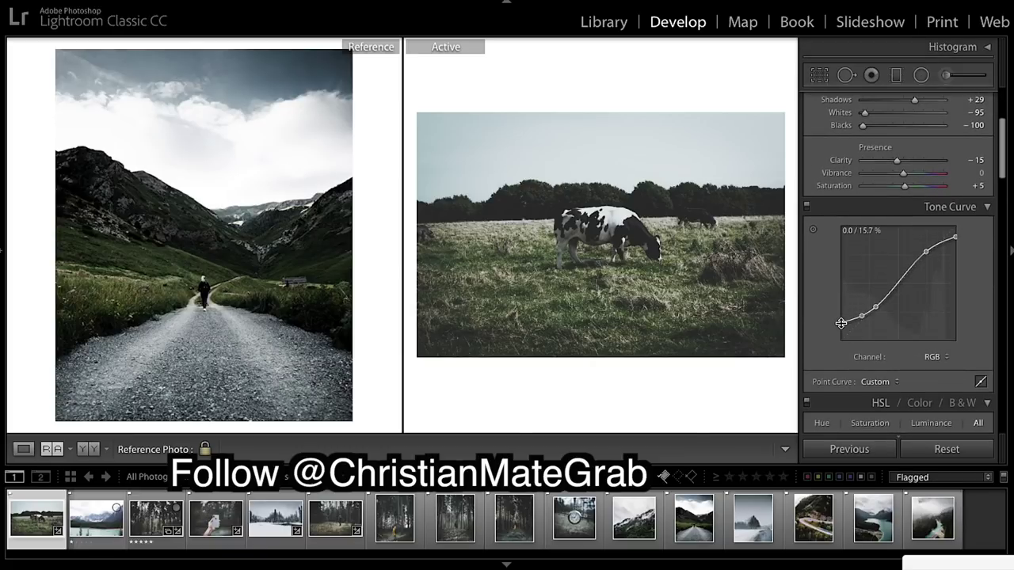
pyautogui.scroll(3, 897, 232)
pyautogui.scroll(-3, 897, 232)
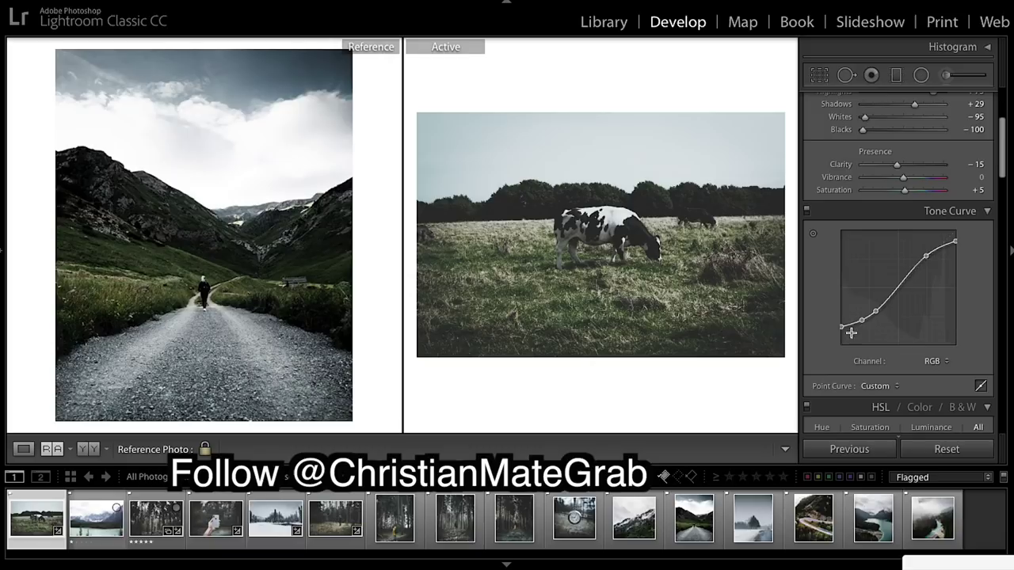
pyautogui.moveTo(843, 330); pyautogui.dragTo(841, 330)
pyautogui.moveTo(862, 321); pyautogui.dragTo(861, 325)
pyautogui.moveTo(861, 326); pyautogui.dragTo(856, 328)
# Refine the low tone-curve point and raise overall Saturation to +5.
pyautogui.scroll(5, 902, 229)
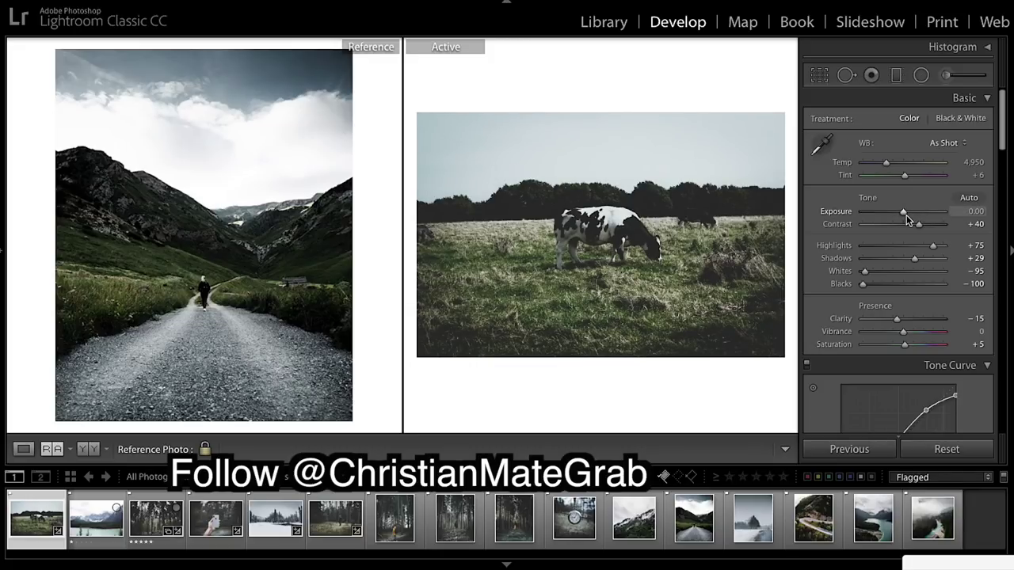
pyautogui.scroll(-4, 938, 259)
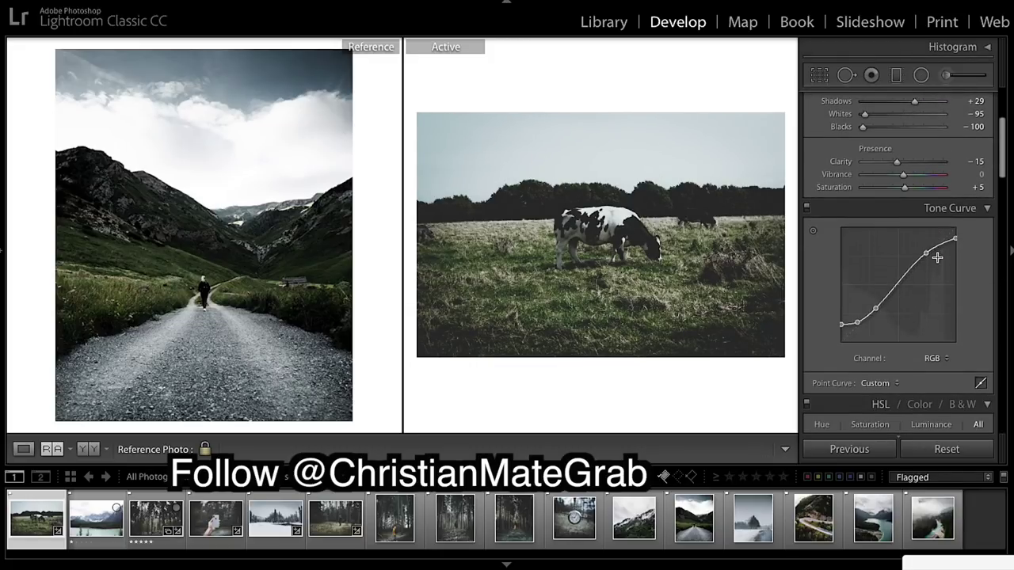
pyautogui.moveTo(858, 323); pyautogui.dragTo(860, 322)
pyautogui.moveTo(906, 185); pyautogui.dragTo(906, 194)
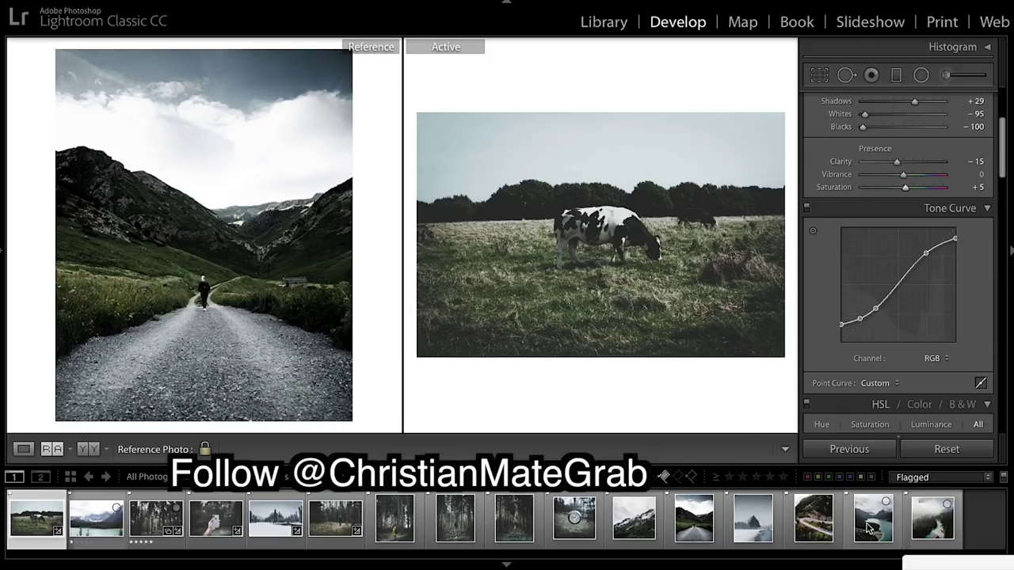
# Make the misty forested mountain photo the reference and bring the cow photo's Saturation to +10.
pyautogui.moveTo(643, 529); pyautogui.dragTo(238, 309)
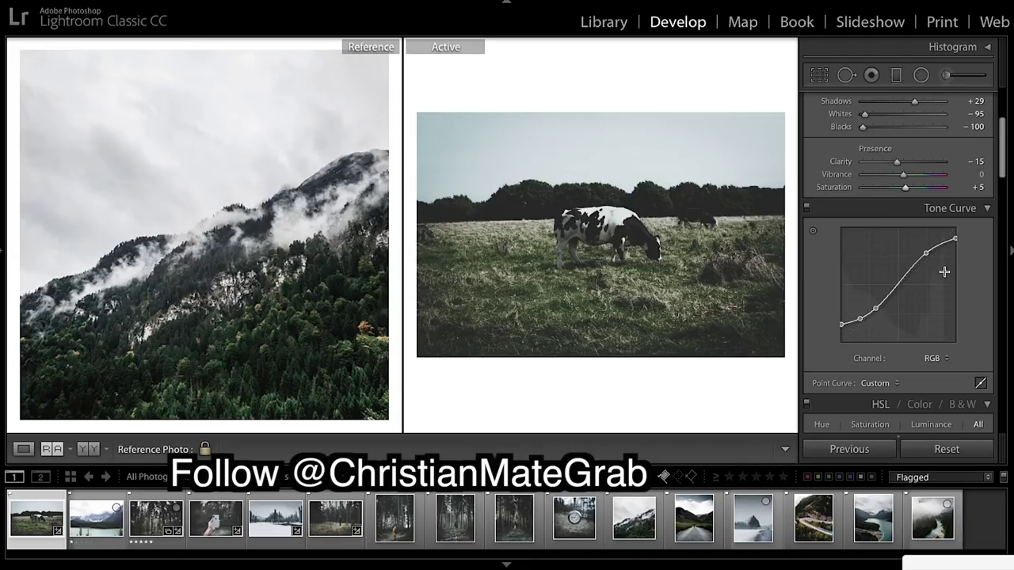
pyautogui.moveTo(903, 173); pyautogui.dragTo(906, 192)
pyautogui.scroll(-2, 927, 309)
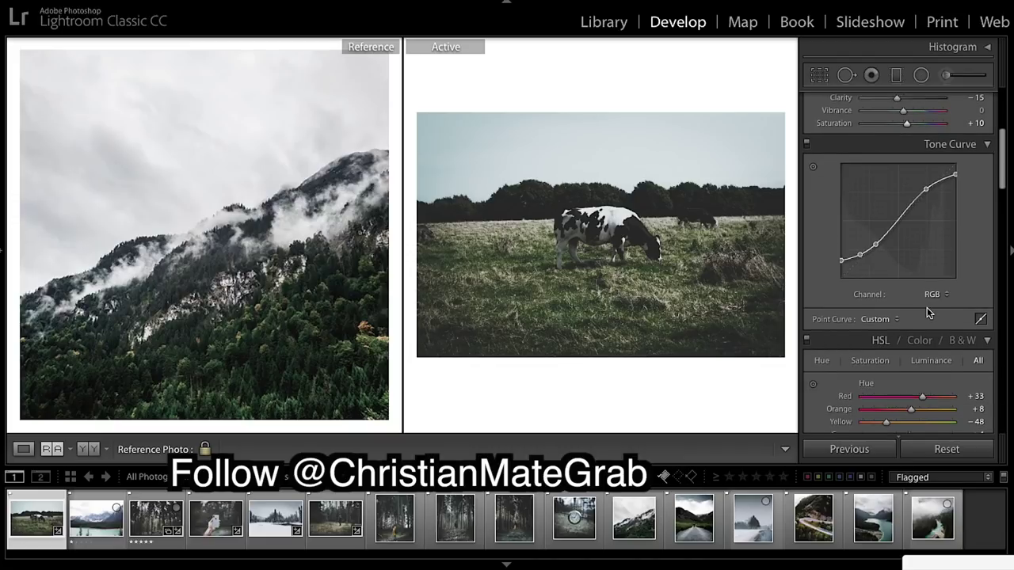
pyautogui.scroll(-5, 927, 311)
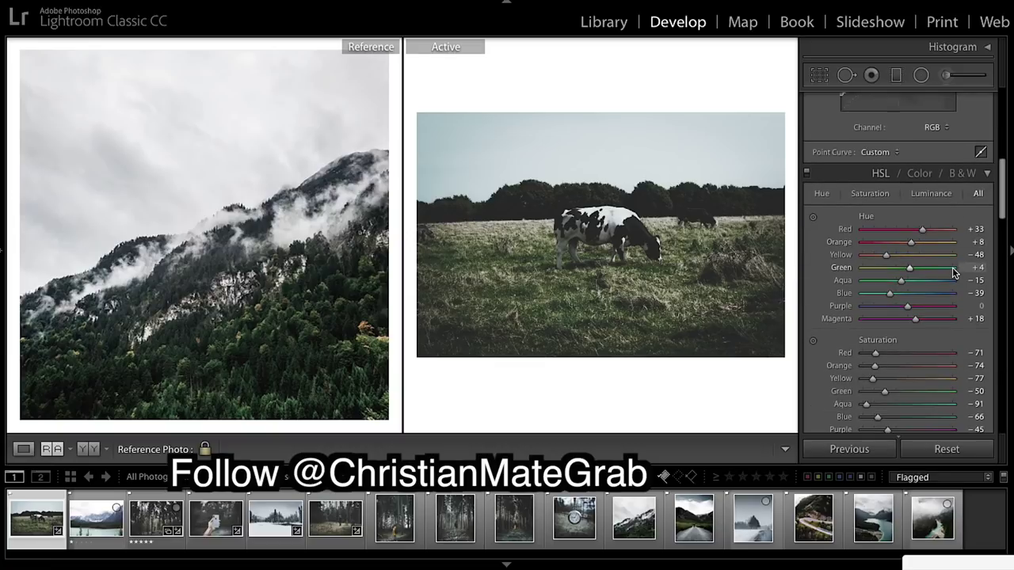
pyautogui.scroll(-2, 953, 273)
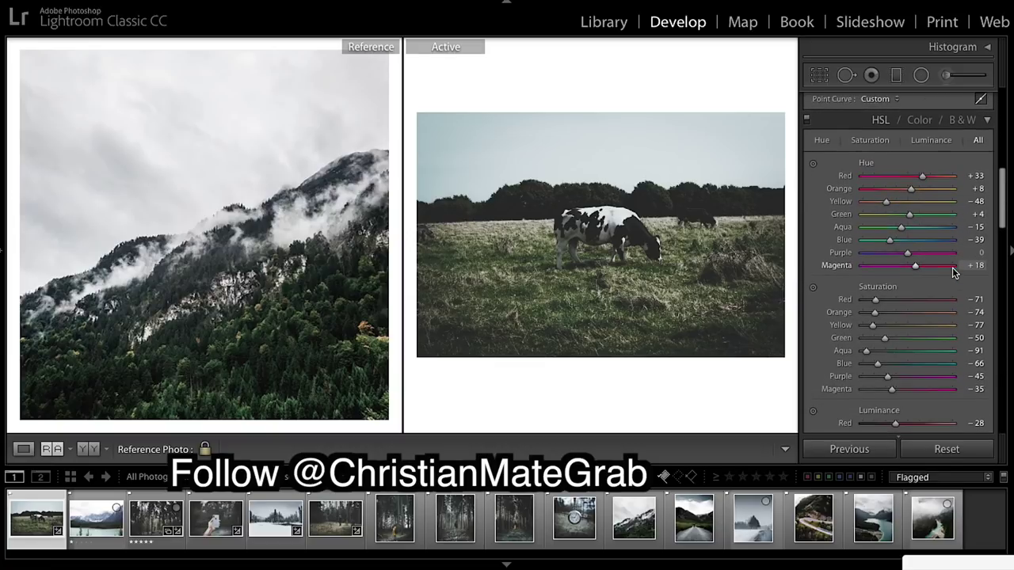
pyautogui.scroll(-1, 837, 309)
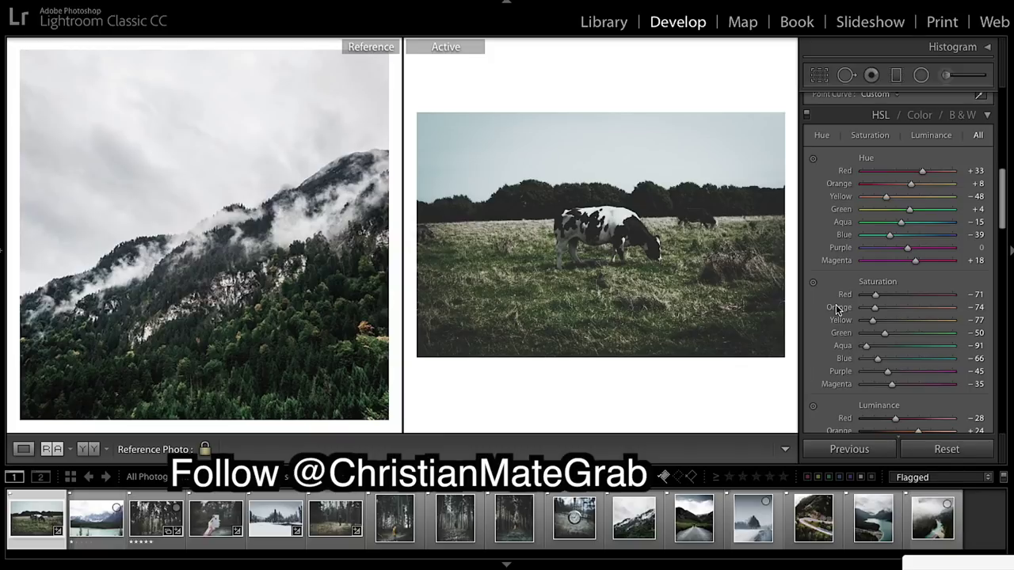
pyautogui.click(3, 261)
# Save the cow photo's grade as a new user preset named after the photographer, ending in 'Sat'.
pyautogui.scroll(3, 150, 325)
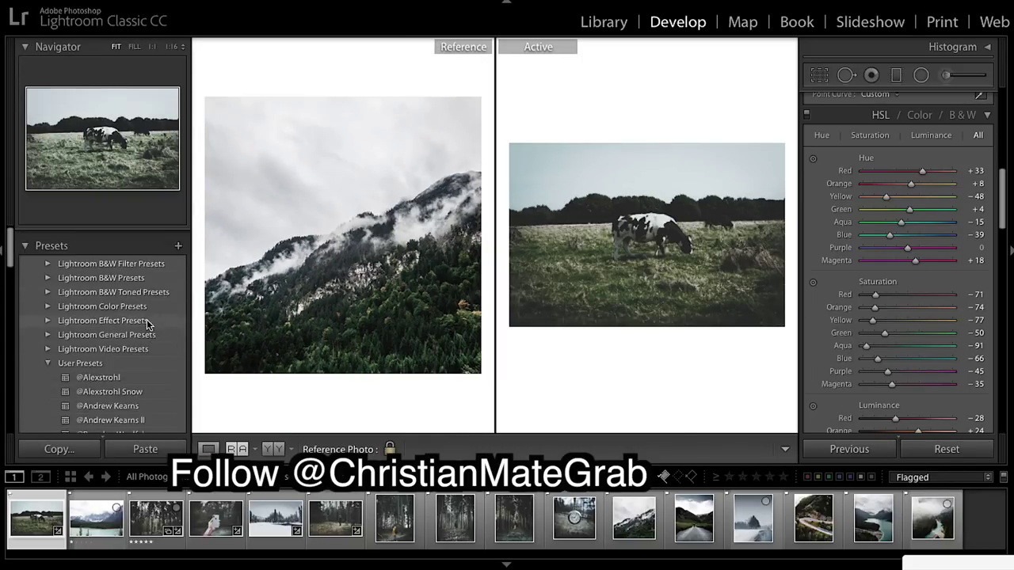
pyautogui.click(178, 239)
pyautogui.click(200, 254)
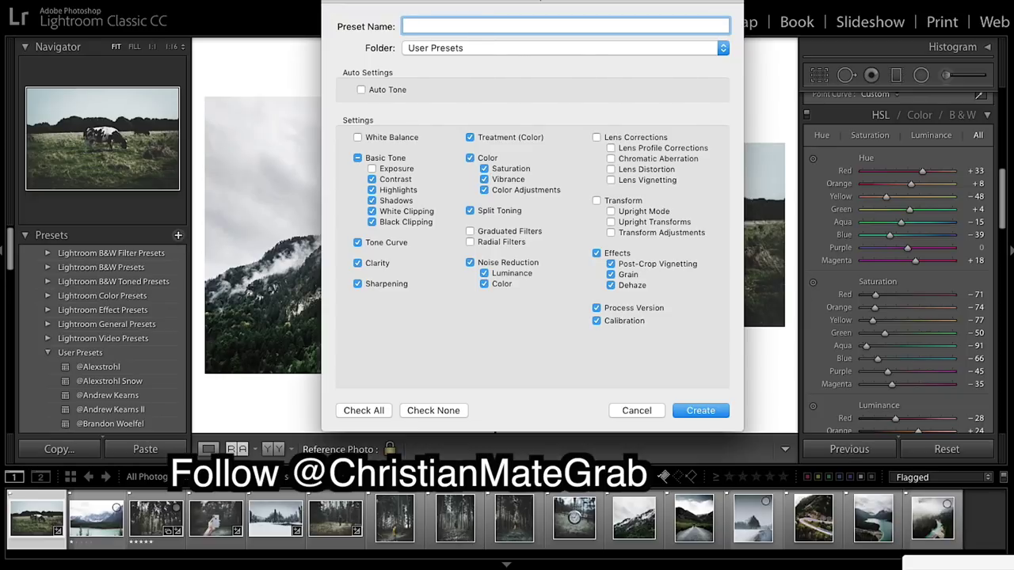
pyautogui.write('@Christian Mate Grab ')
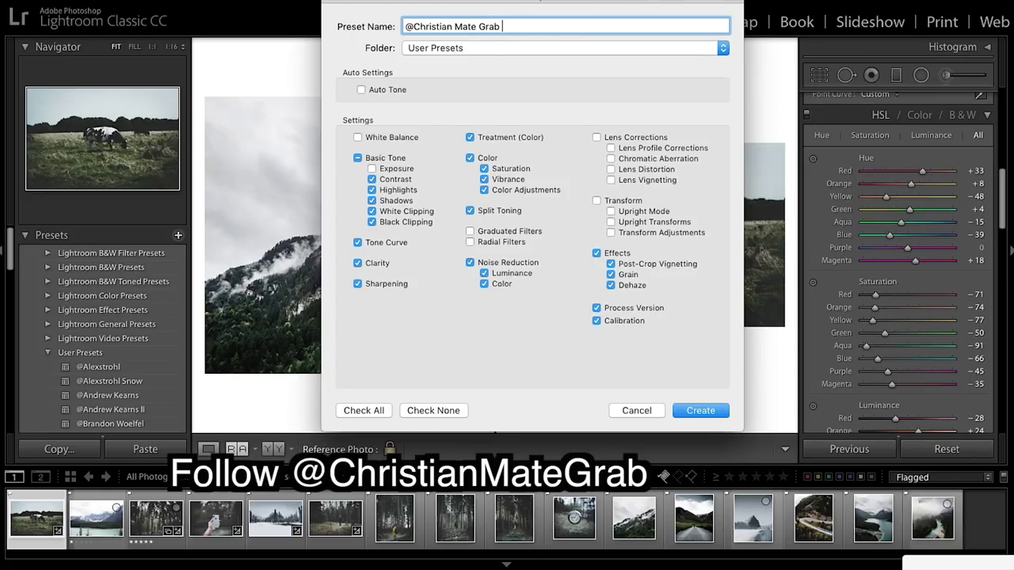
pyautogui.write('Sat')
pyautogui.click(707, 409)
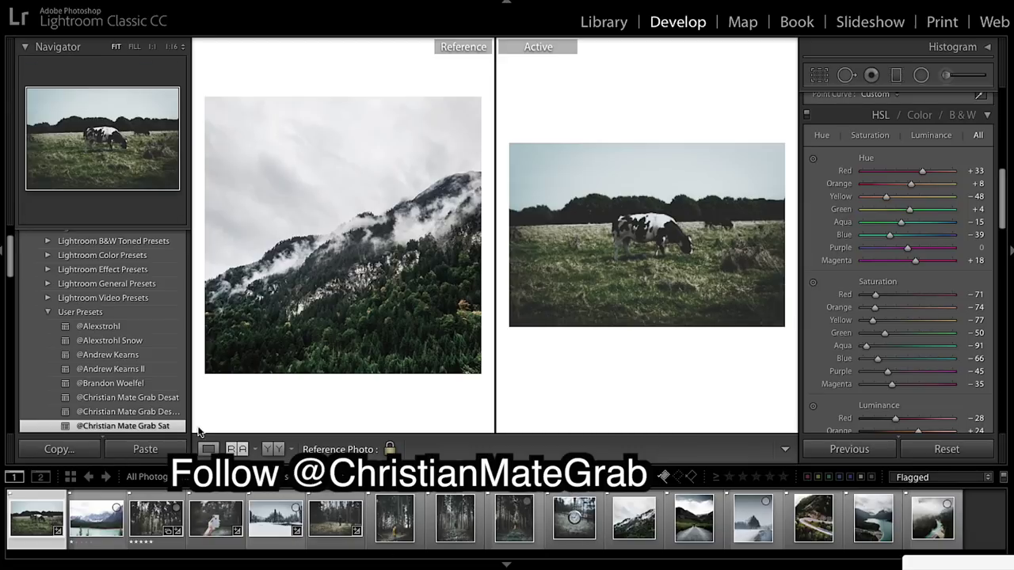
# Open the forest photo and set the yellow-coat forest photo as its reference.
pyautogui.click(339, 518)
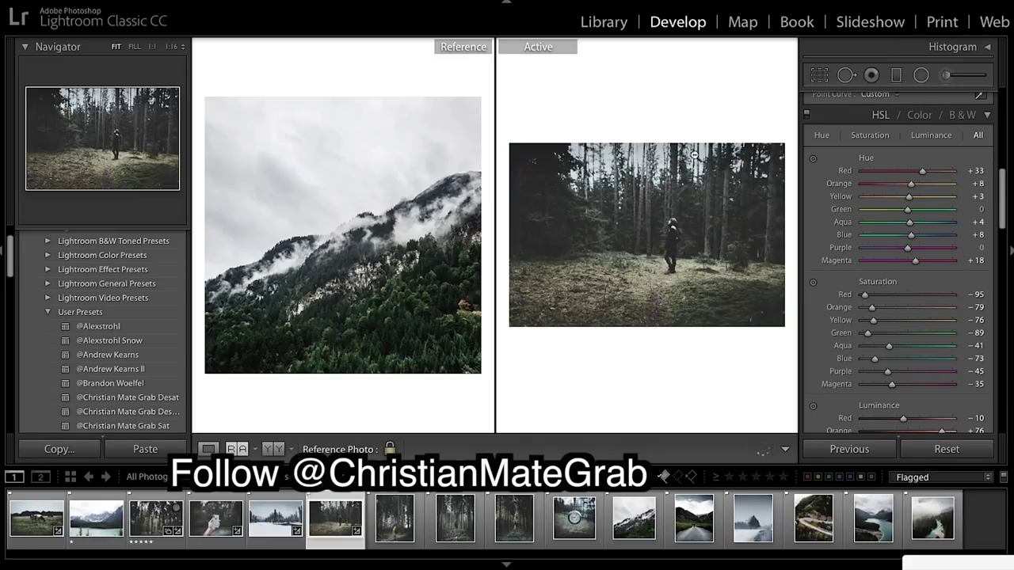
pyautogui.moveTo(392, 521); pyautogui.dragTo(369, 304)
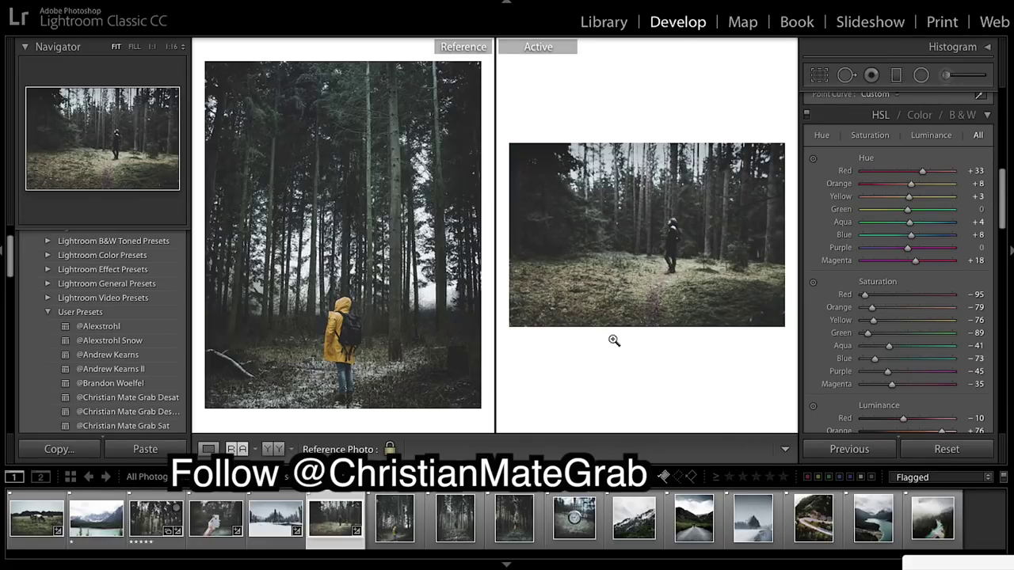
pyautogui.click(5, 253)
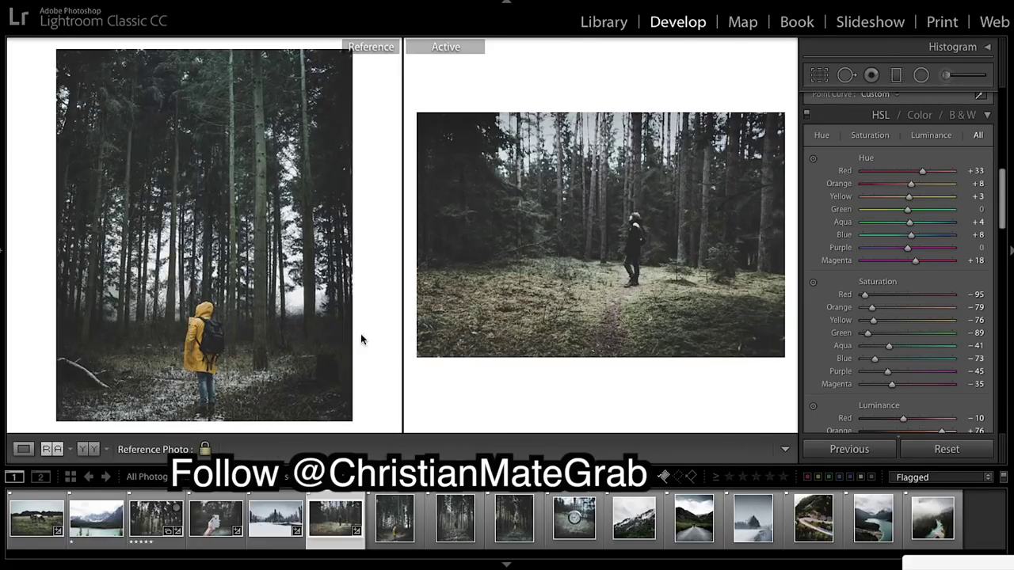
# Apply the saved Sat user preset to darken and mute the forest photo.
pyautogui.click(3, 253)
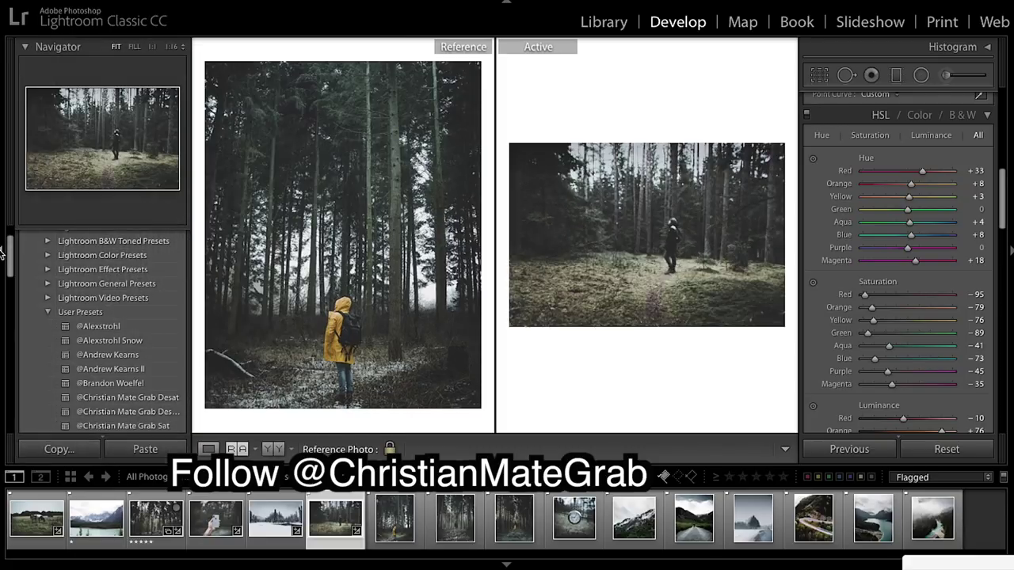
pyautogui.click(3, 253)
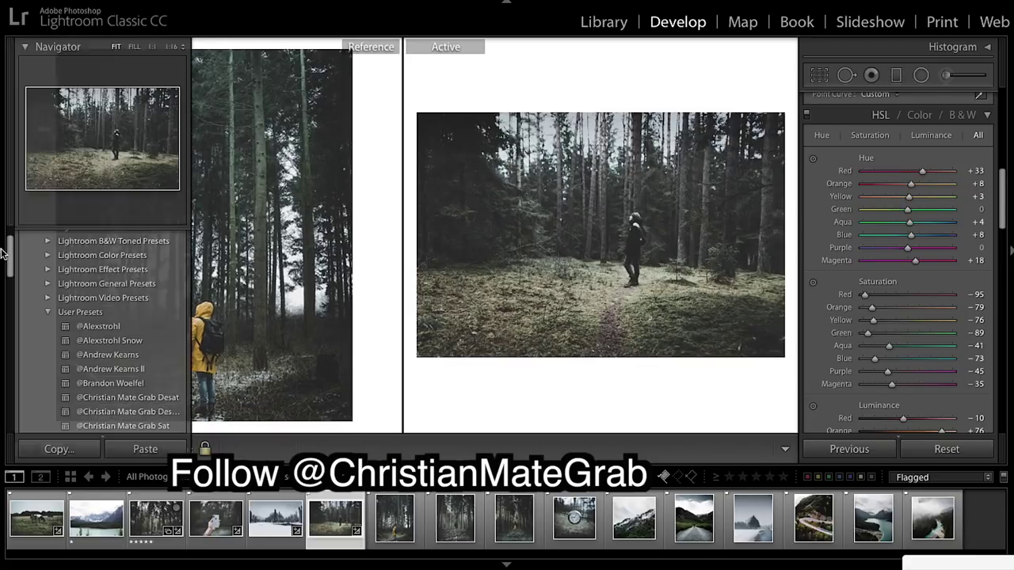
pyautogui.scroll(-3, 123, 399)
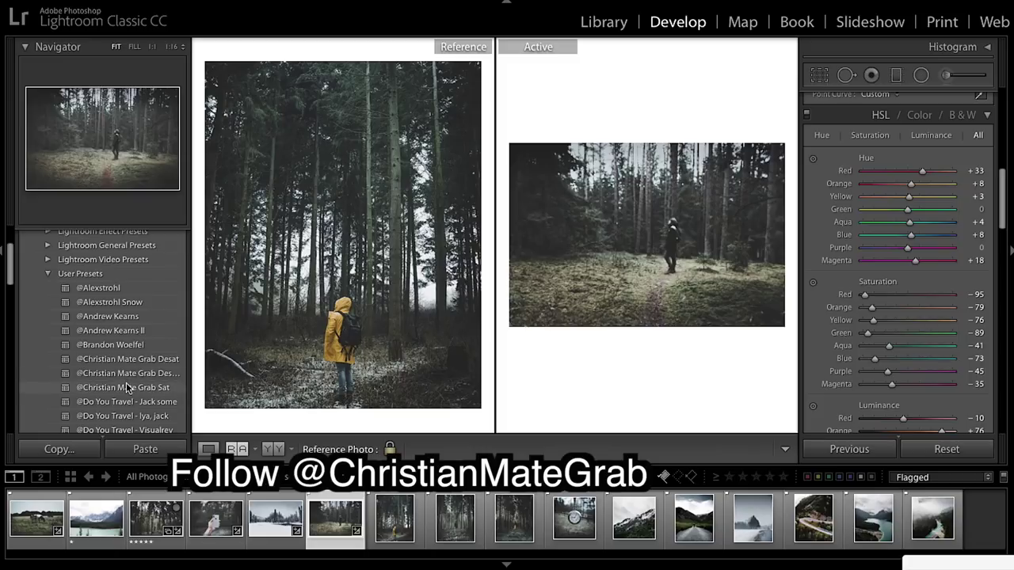
pyautogui.click(127, 387)
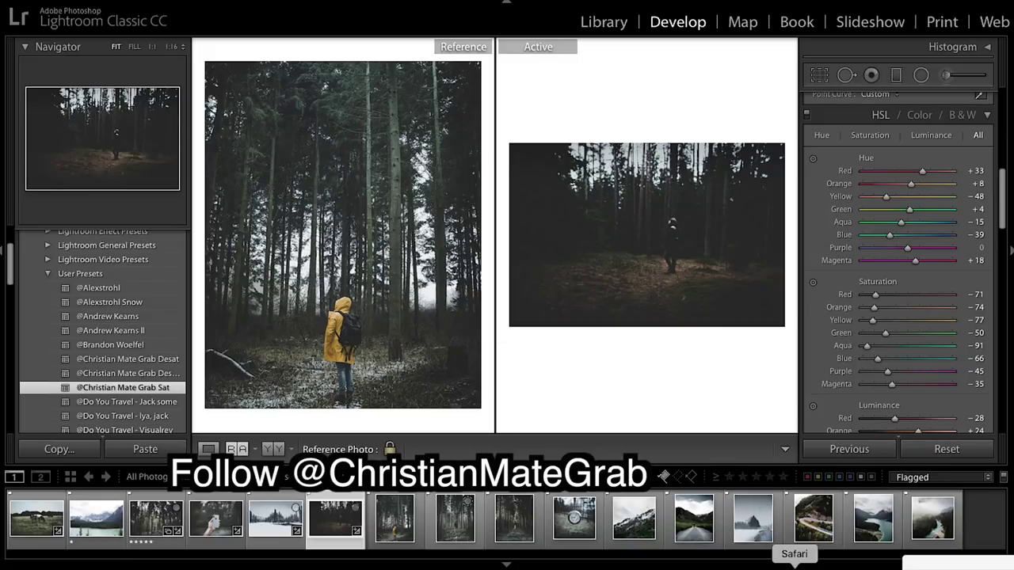
# Set the winding-road photo as the reference image.
pyautogui.moveTo(821, 524); pyautogui.dragTo(372, 289)
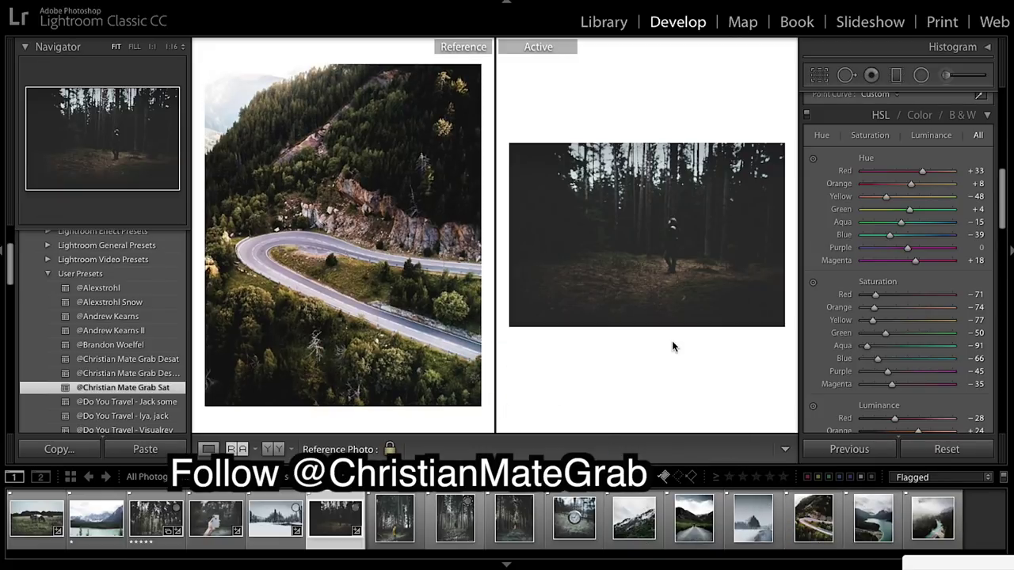
pyautogui.scroll(3, 857, 301)
pyautogui.scroll(5, 857, 301)
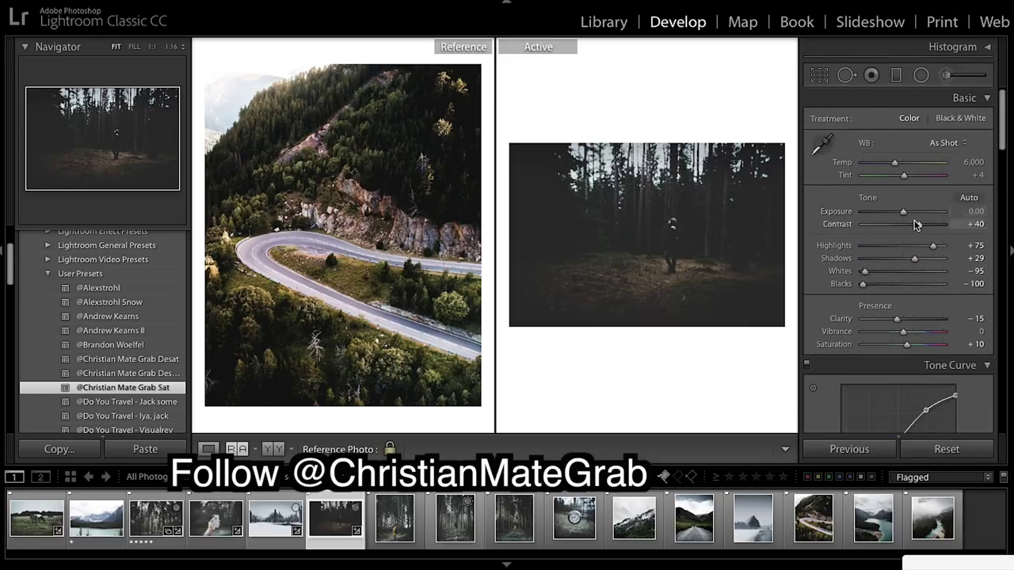
# Brighten the forest photo: exposure +0.50, highlights +20, shadows +63, whites −12.
pyautogui.moveTo(904, 213); pyautogui.dragTo(910, 211)
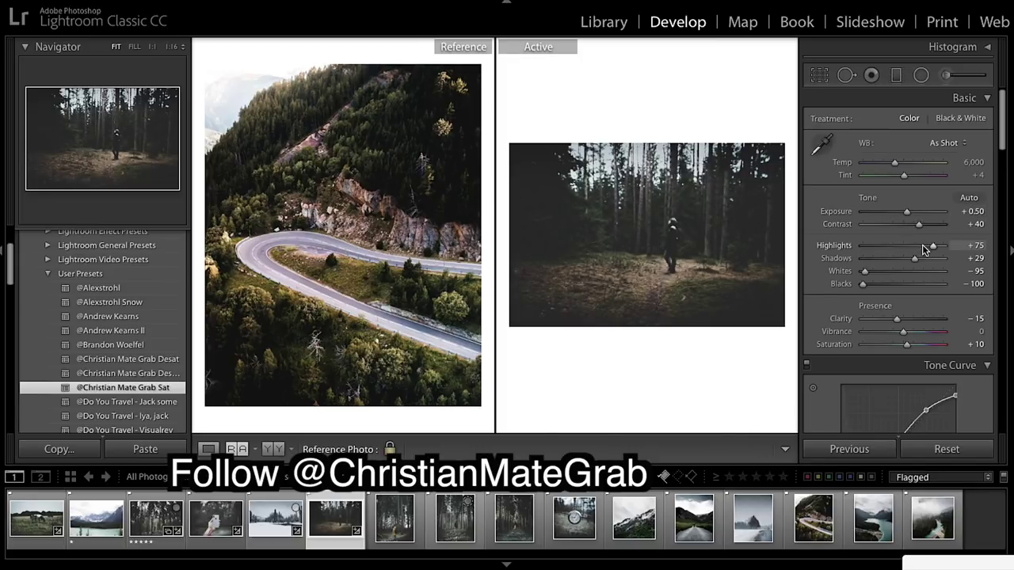
pyautogui.moveTo(933, 246); pyautogui.dragTo(912, 247)
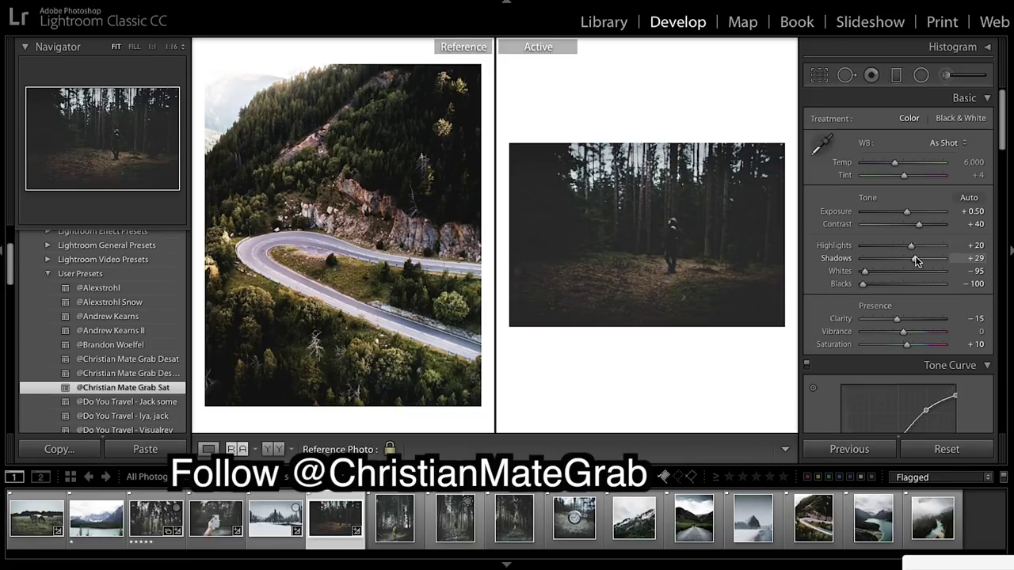
pyautogui.moveTo(916, 261); pyautogui.dragTo(930, 266)
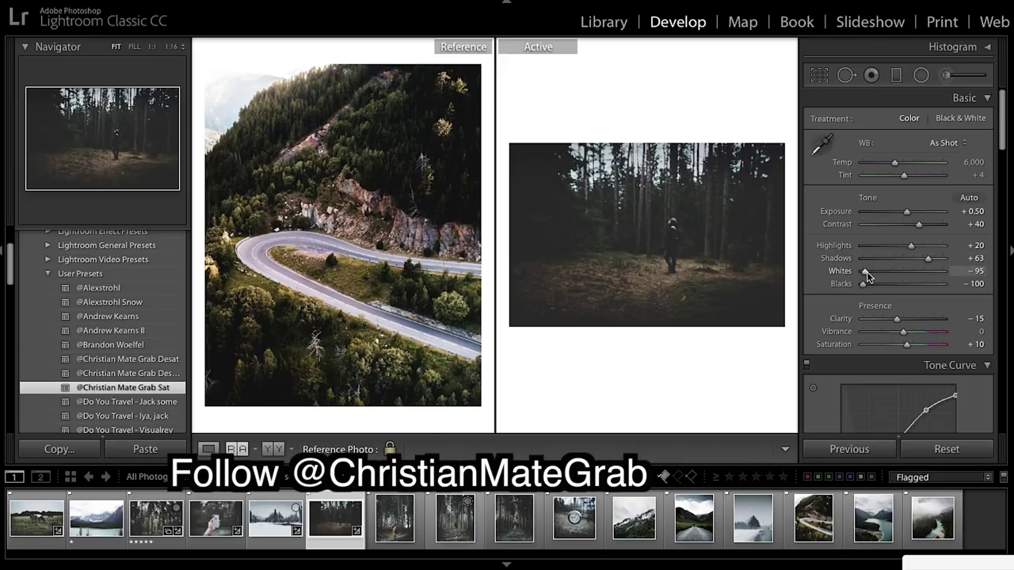
pyautogui.moveTo(868, 274); pyautogui.dragTo(900, 275)
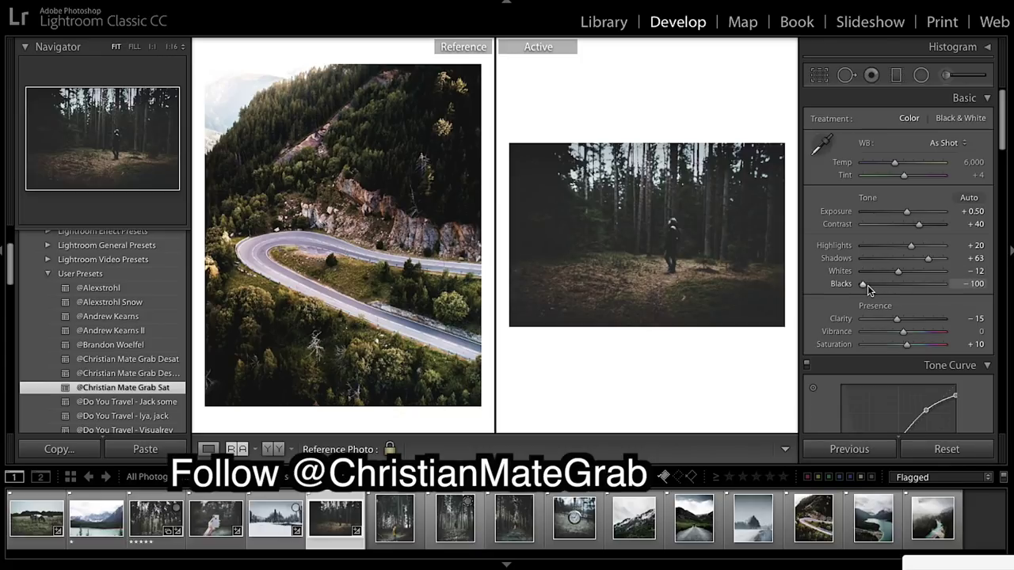
pyautogui.scroll(-1, 923, 292)
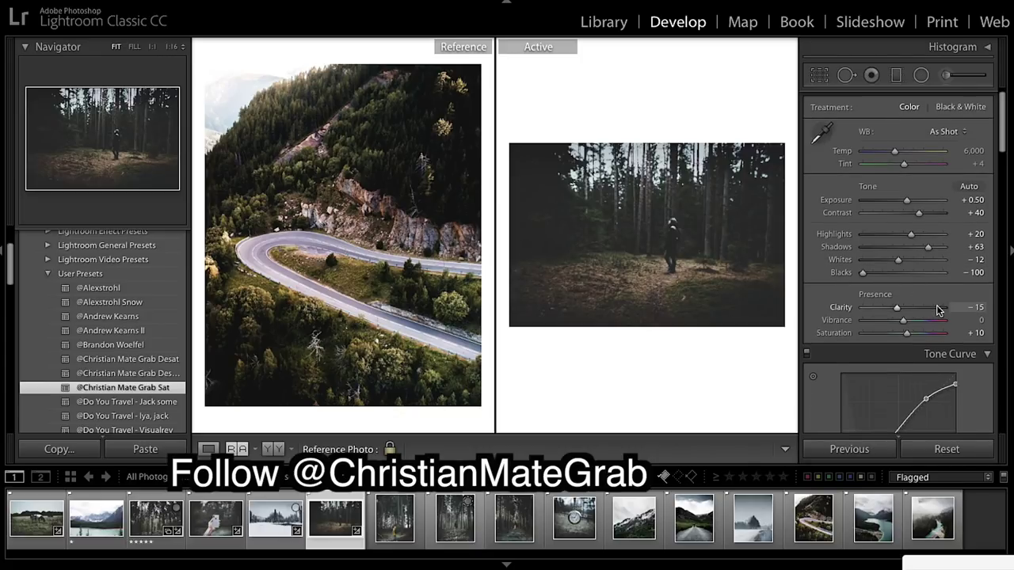
pyautogui.scroll(-4, 936, 309)
pyautogui.scroll(-15, 936, 309)
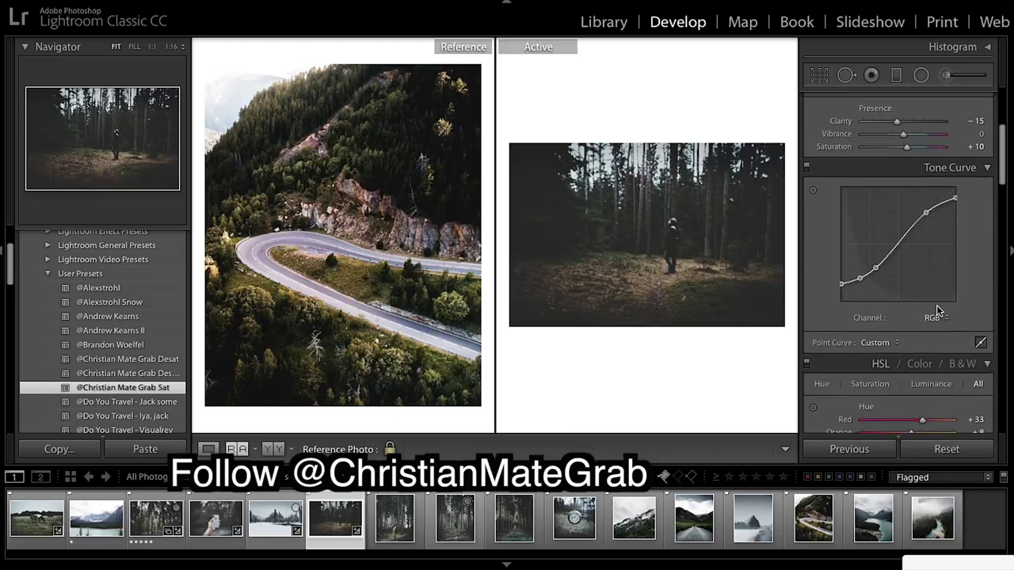
pyautogui.scroll(-10, 937, 310)
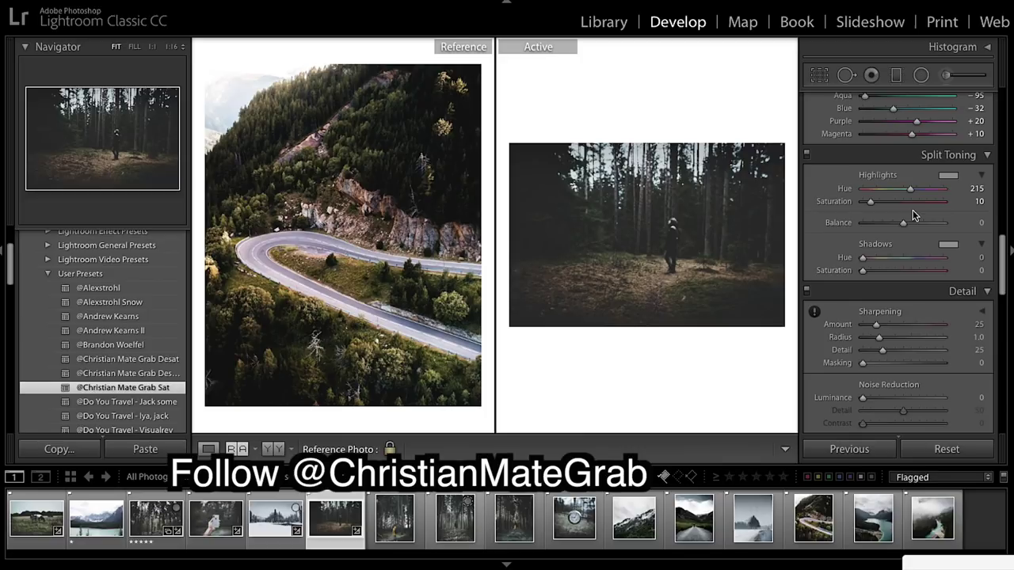
pyautogui.scroll(15, 943, 213)
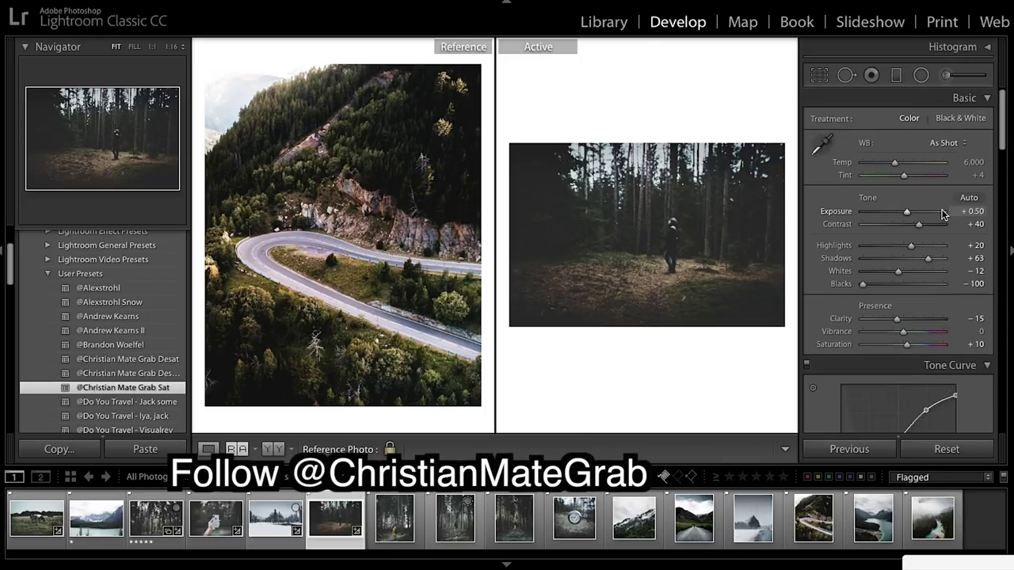
# Regrade the forest photo to exposure +0.95, highlights +75, whites −95, shadows +29, saturation +27.
pyautogui.moveTo(906, 212); pyautogui.dragTo(910, 211)
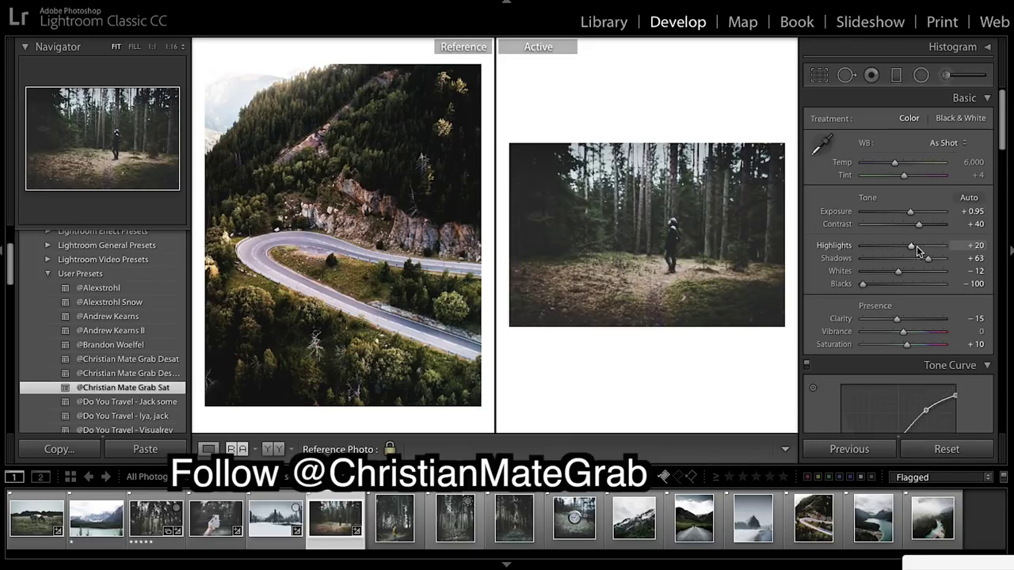
pyautogui.moveTo(915, 248); pyautogui.dragTo(936, 248)
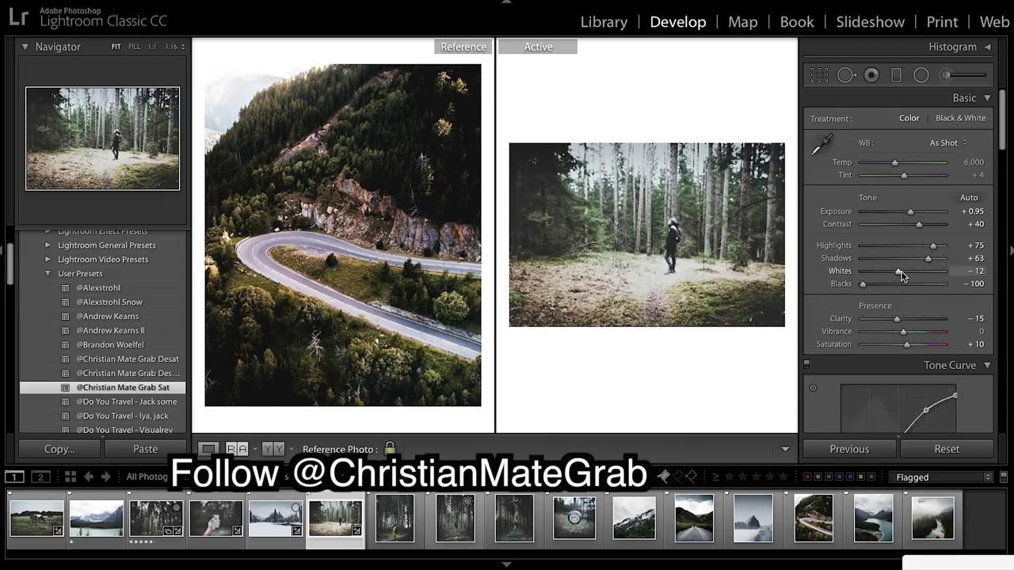
pyautogui.moveTo(899, 272); pyautogui.dragTo(864, 276)
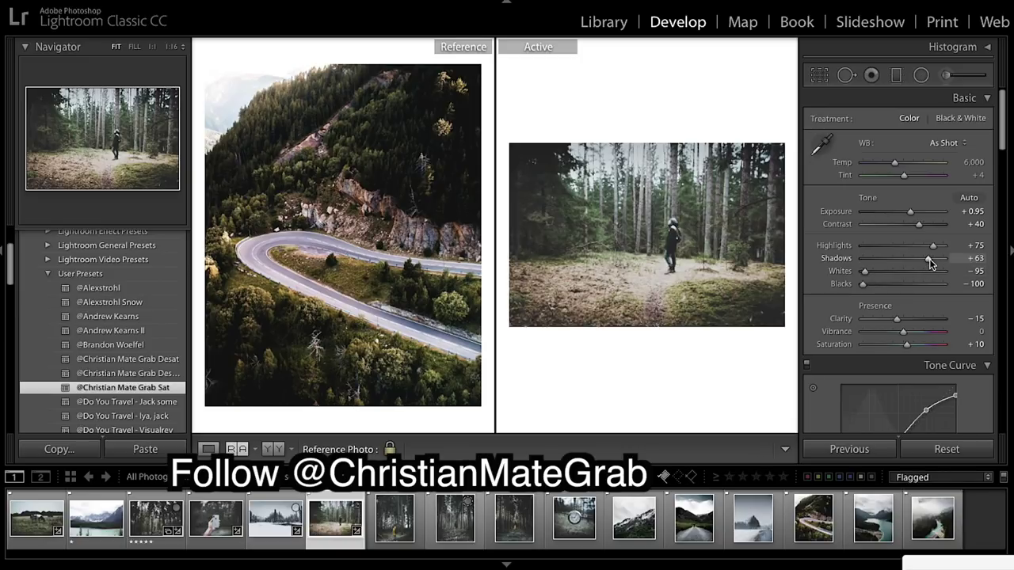
pyautogui.moveTo(929, 259); pyautogui.dragTo(915, 259)
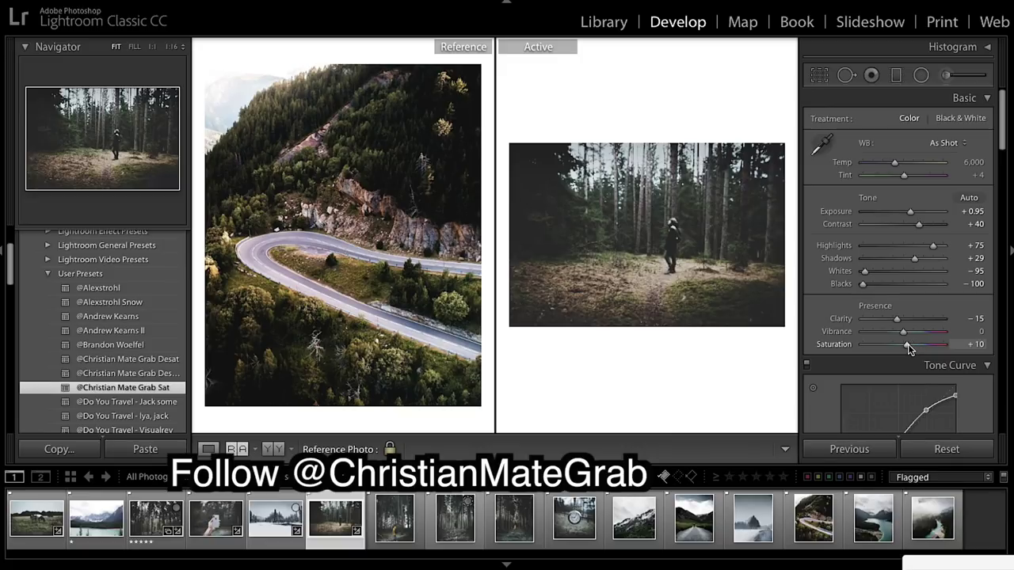
pyautogui.moveTo(907, 344); pyautogui.dragTo(915, 349)
pyautogui.click(645, 263)
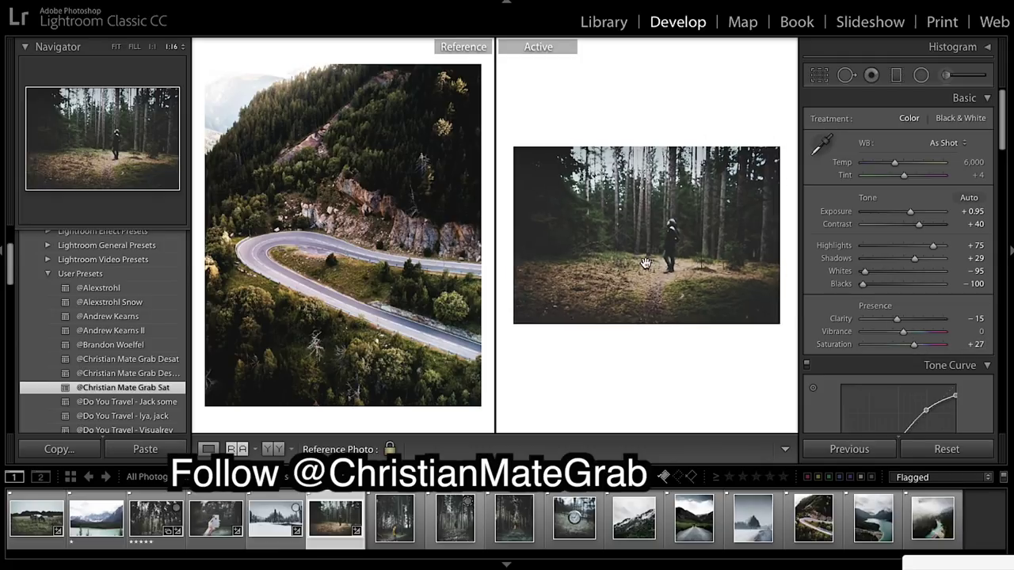
pyautogui.click(2, 252)
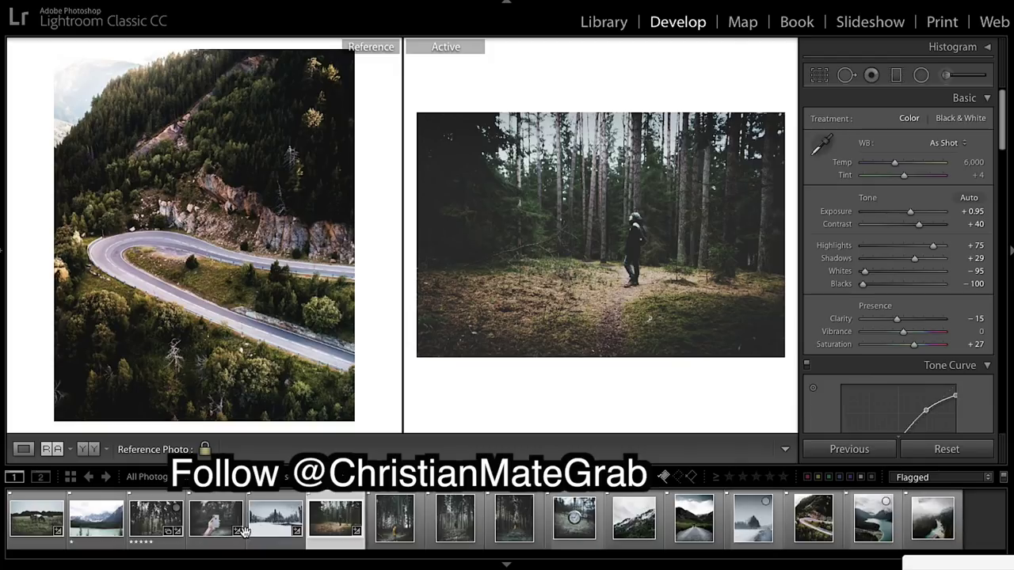
# Make the mountain-lake photo active with the misty lake reference, and apply the Sat preset.
pyautogui.moveTo(116, 521); pyautogui.dragTo(633, 238)
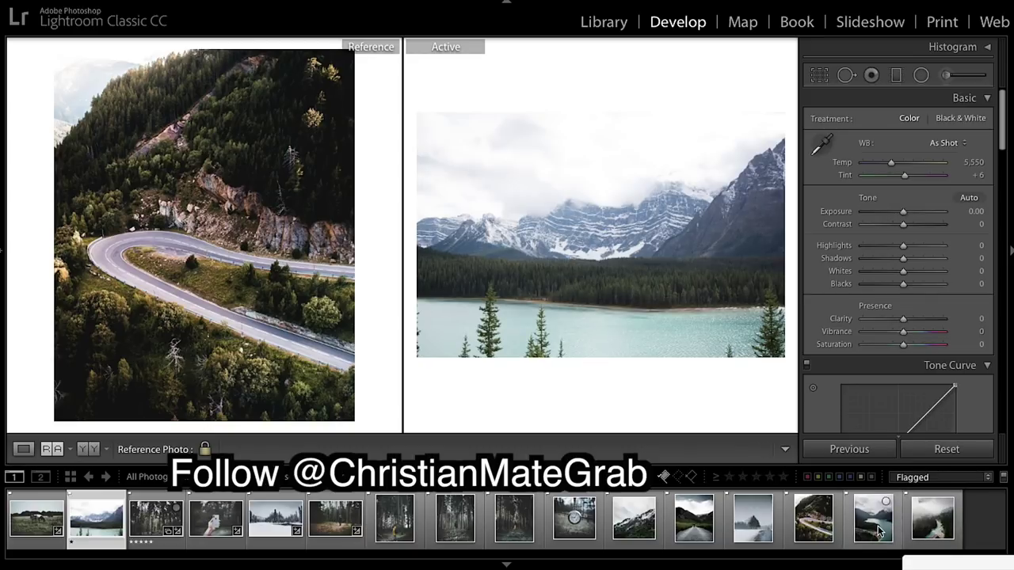
pyautogui.moveTo(877, 532); pyautogui.dragTo(380, 349)
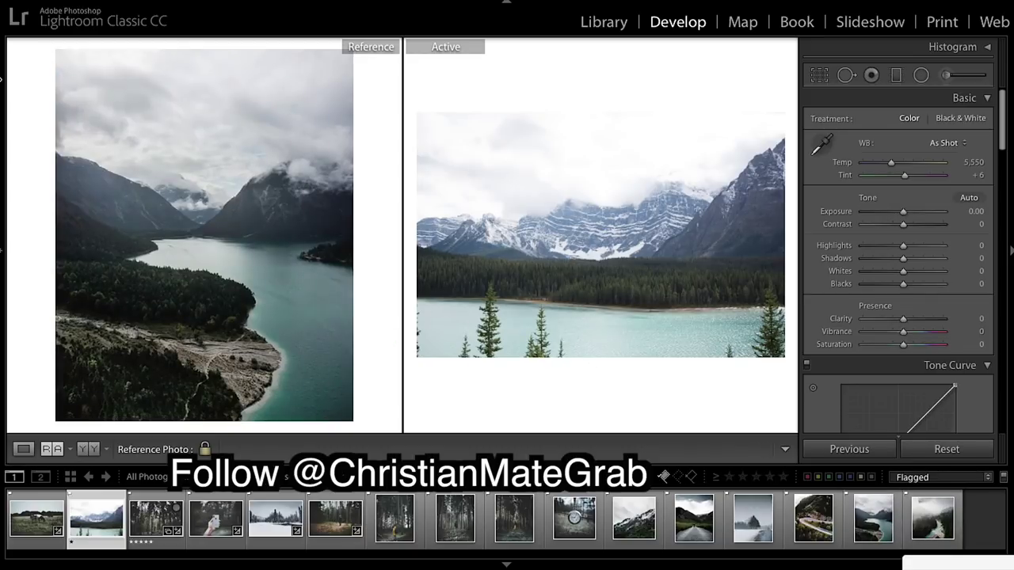
pyautogui.click(3, 240)
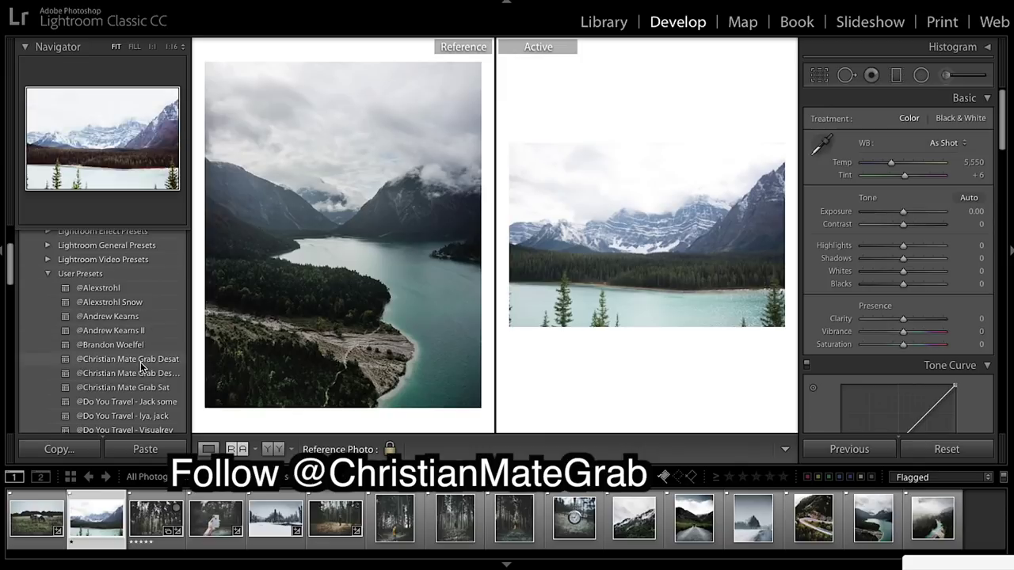
pyautogui.click(145, 387)
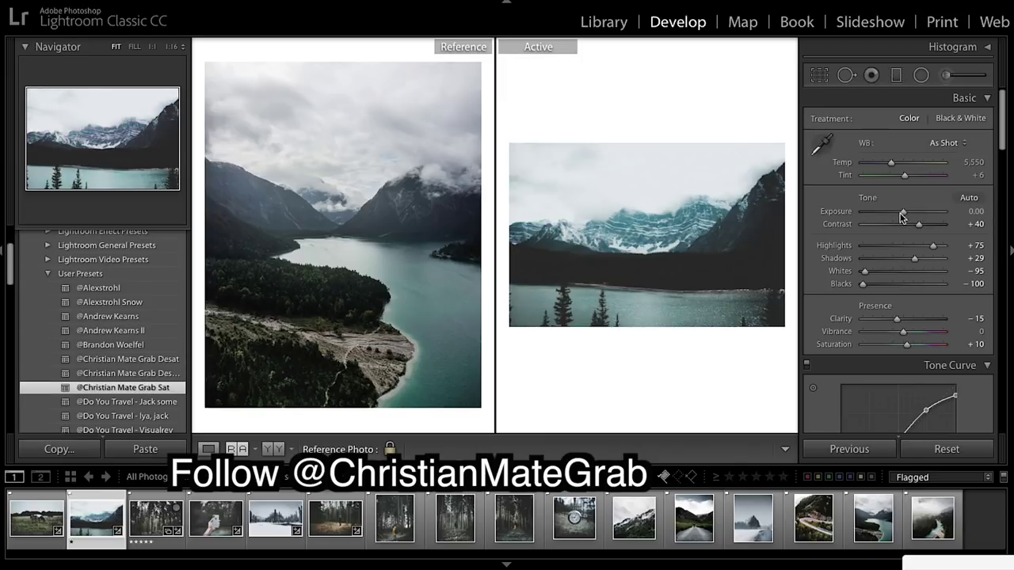
# Set the lake photo to contrast −20, highlights −50, shadows +50, whites +7, saturation +95.
pyautogui.moveTo(902, 212); pyautogui.dragTo(902, 213)
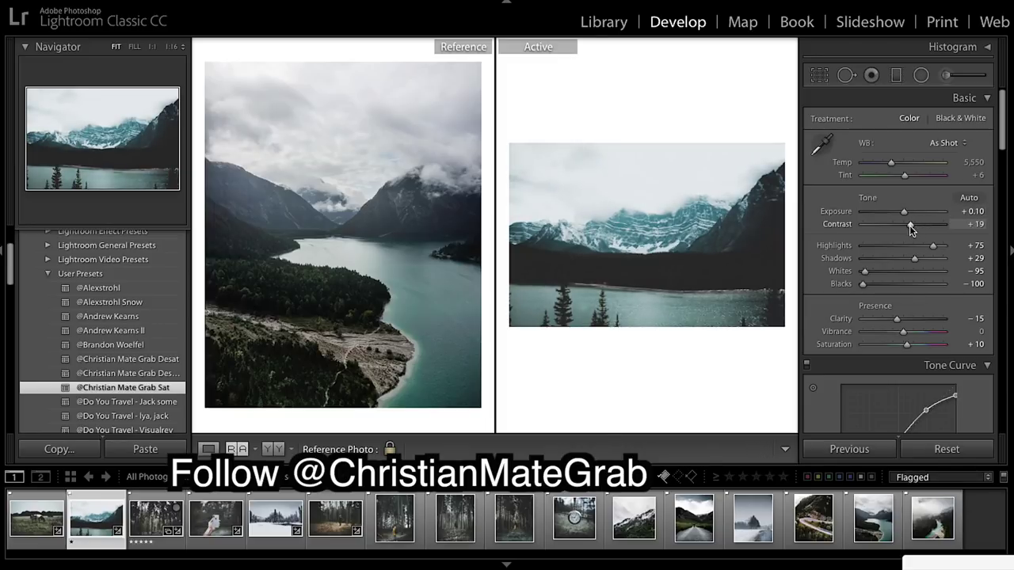
pyautogui.moveTo(899, 226); pyautogui.dragTo(895, 226)
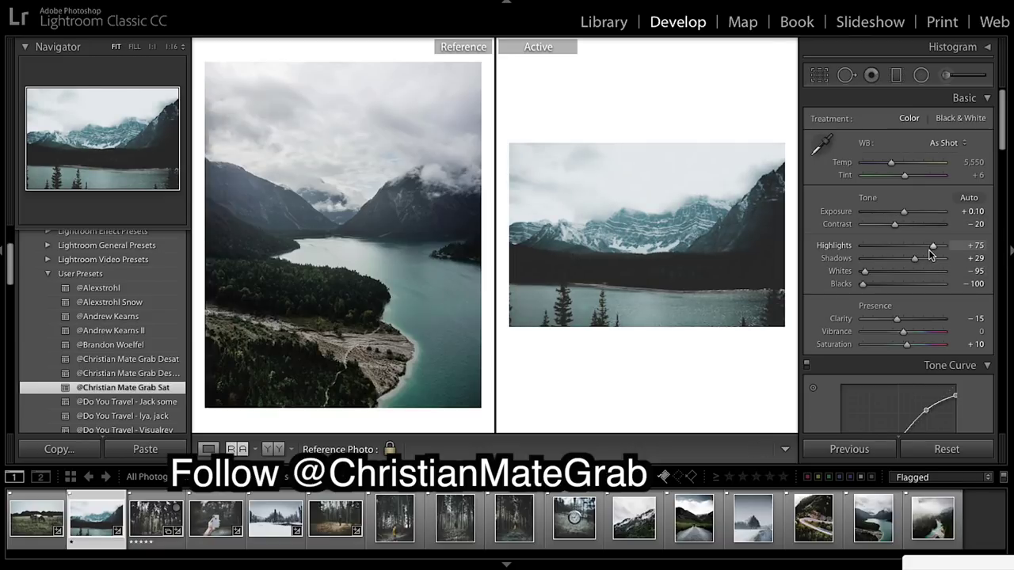
pyautogui.moveTo(928, 250); pyautogui.dragTo(884, 251)
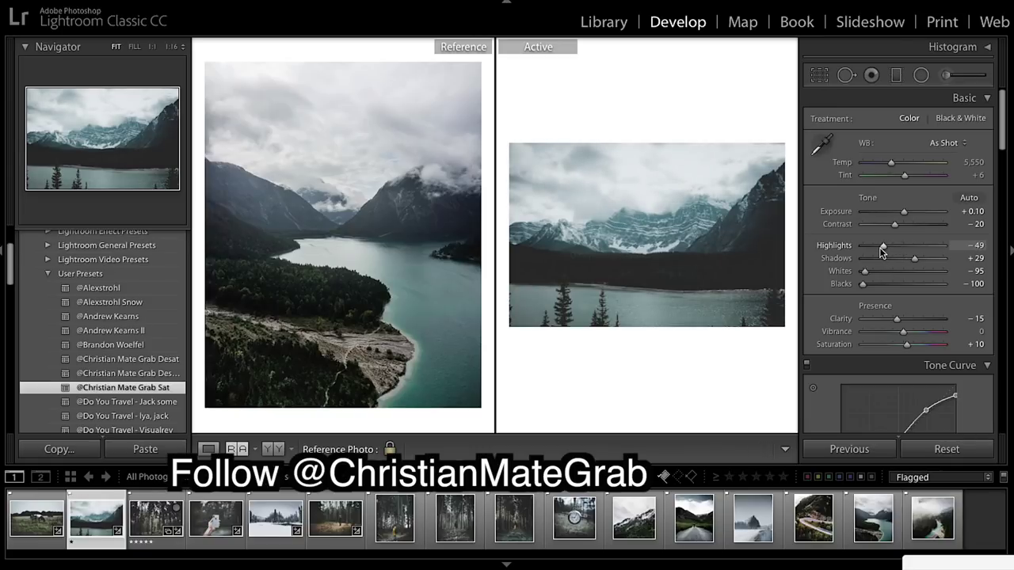
pyautogui.moveTo(882, 251); pyautogui.dragTo(881, 251)
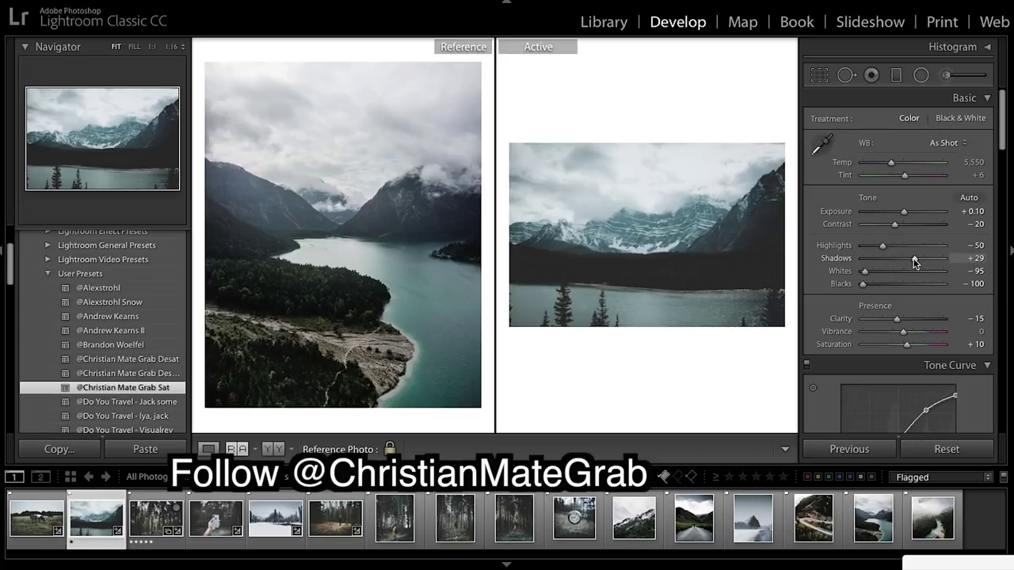
pyautogui.moveTo(920, 258); pyautogui.dragTo(923, 258)
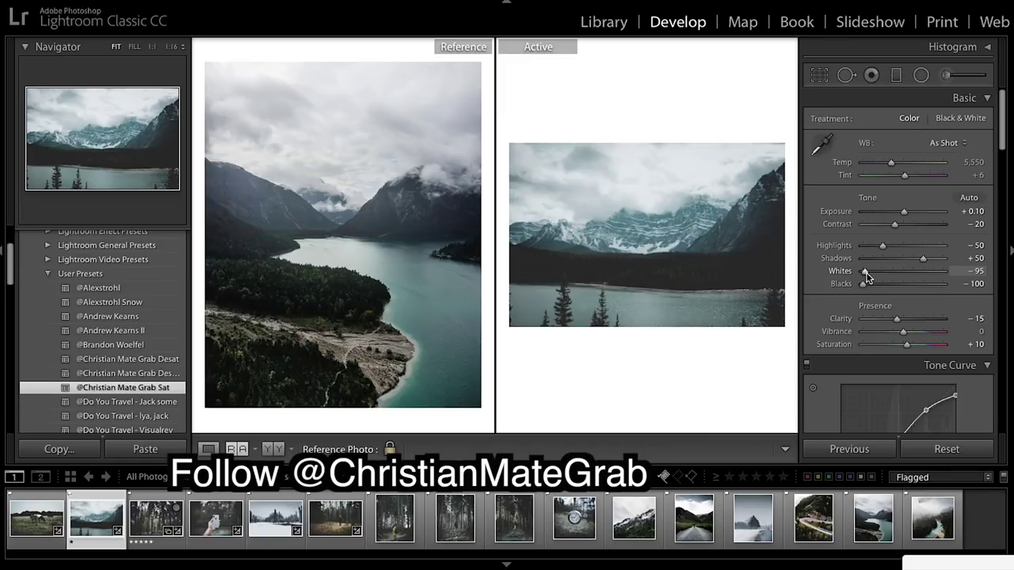
pyautogui.moveTo(884, 275)
pyautogui.mouseDown()
pyautogui.moveTo(907, 279)
pyautogui.moveTo(863, 283)
pyautogui.moveTo(872, 289)
pyautogui.mouseUp()
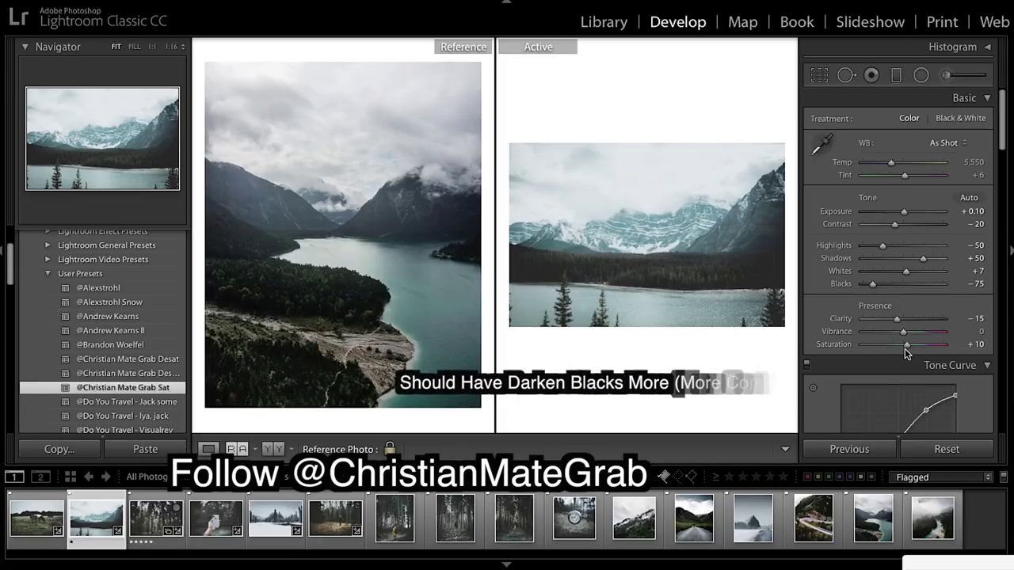
pyautogui.moveTo(907, 343); pyautogui.dragTo(942, 349)
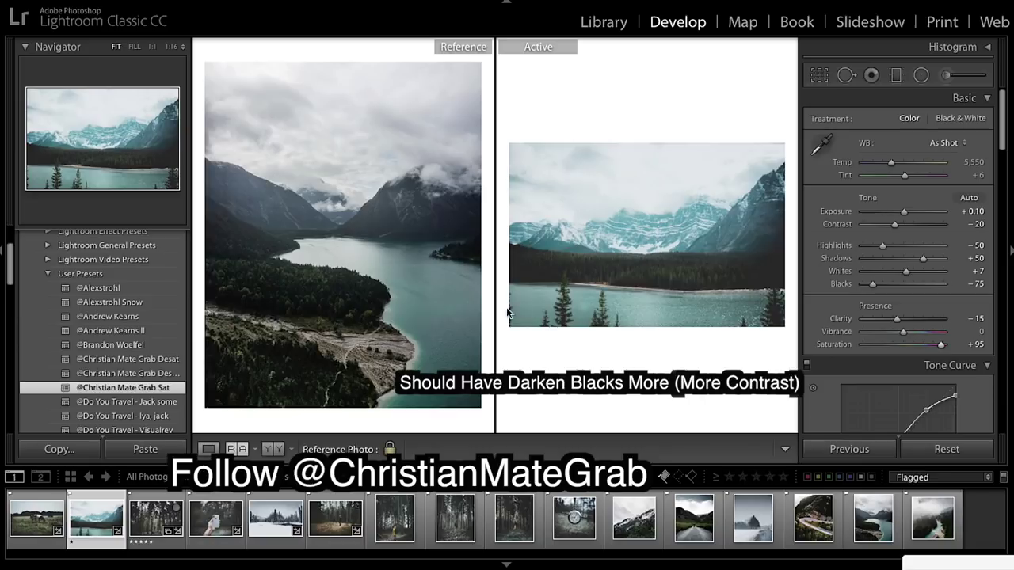
# Widen the comparison view and reset Split Toning highlight saturation to 0 on the lake photo.
pyautogui.click(2, 252)
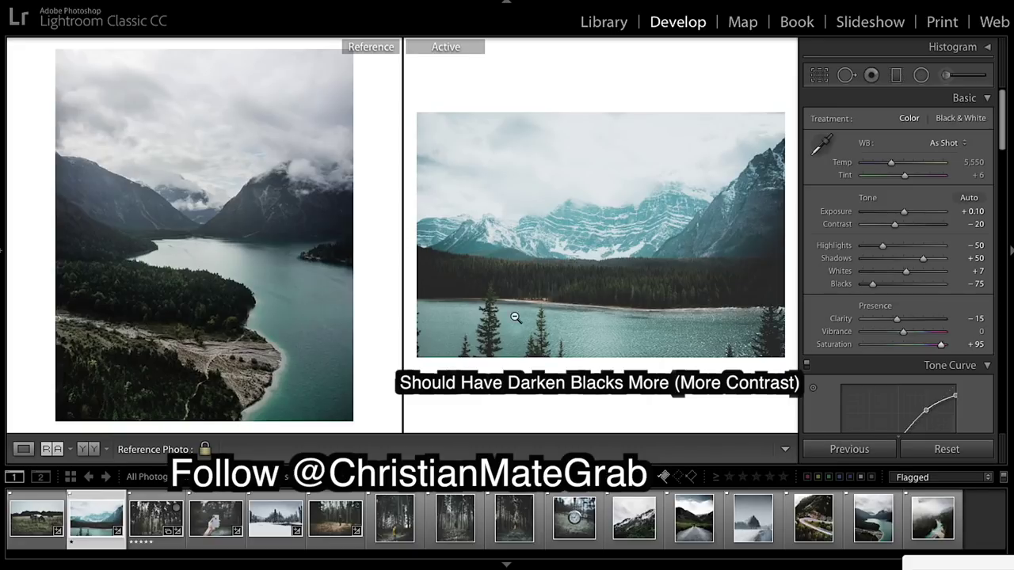
pyautogui.scroll(-5, 867, 273)
pyautogui.scroll(-8, 867, 273)
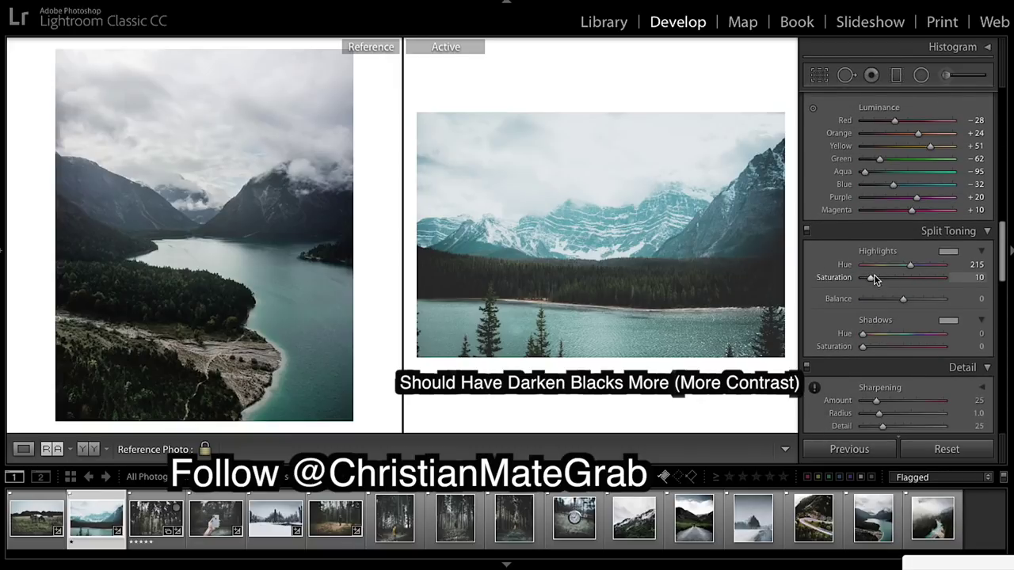
pyautogui.doubleClick(823, 279)
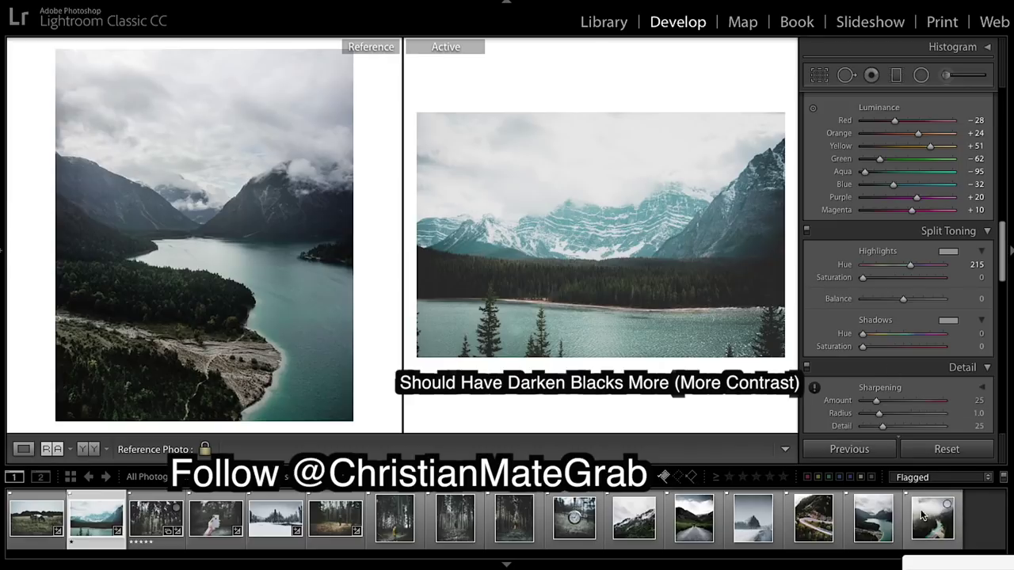
# Check the lake edit against its original, then pair the hooded forest-walker reference with the log-pile forest shot.
pyautogui.moveTo(954, 520); pyautogui.dragTo(185, 251)
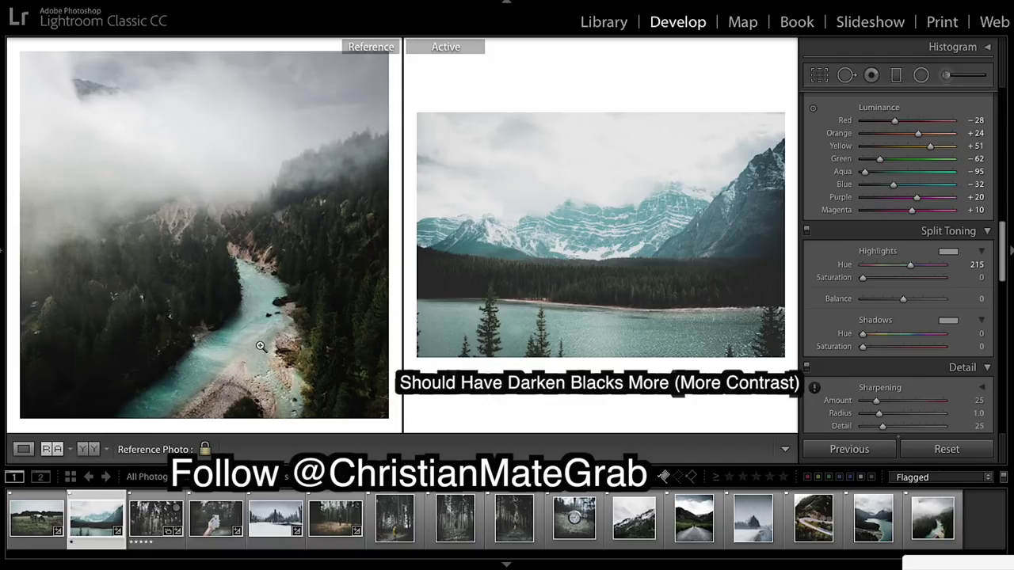
pyautogui.press('\\')
pyautogui.press('\\')
pyautogui.press('\\')
pyautogui.press('\\')
pyautogui.press('\\')
pyautogui.press('\\')
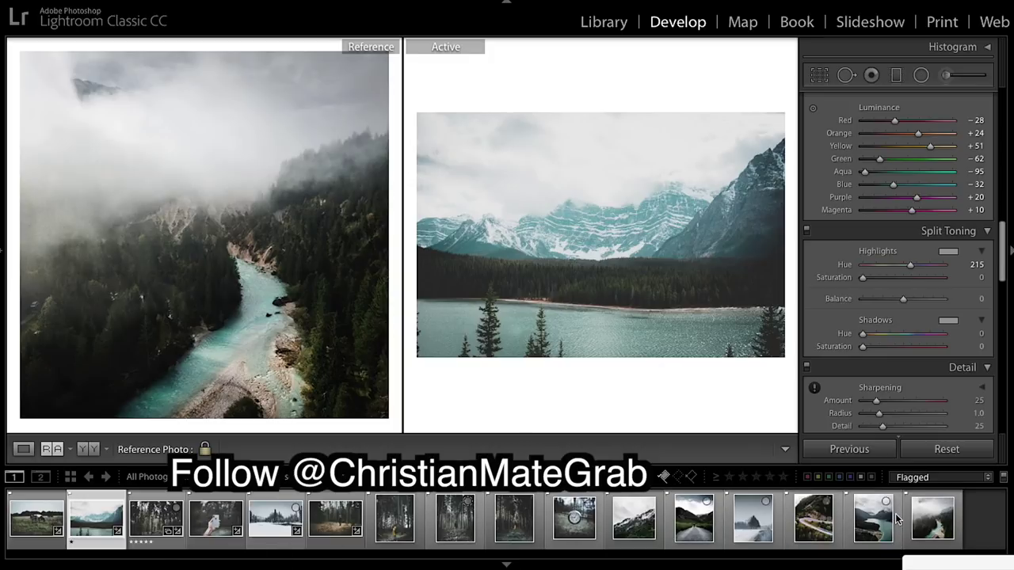
pyautogui.click(449, 536)
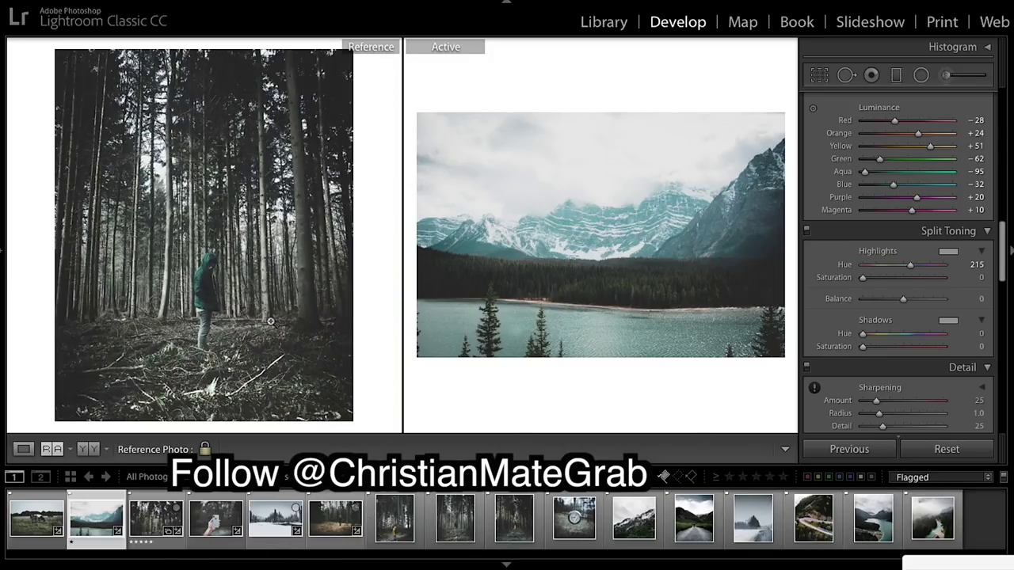
pyautogui.click(166, 523)
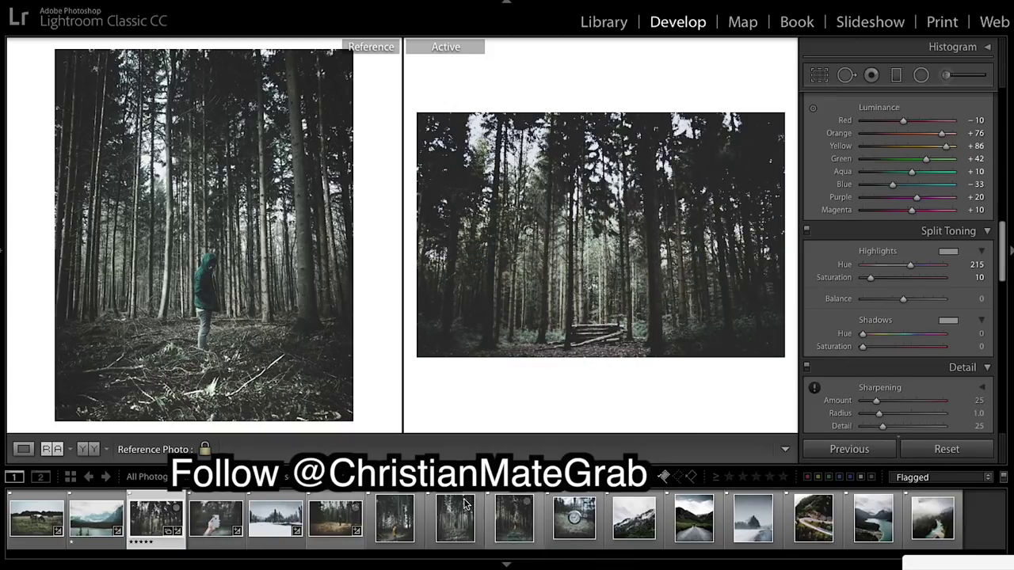
# Compare the forest photo's edit with its original, then make the phone photo active.
pyautogui.press('\\')
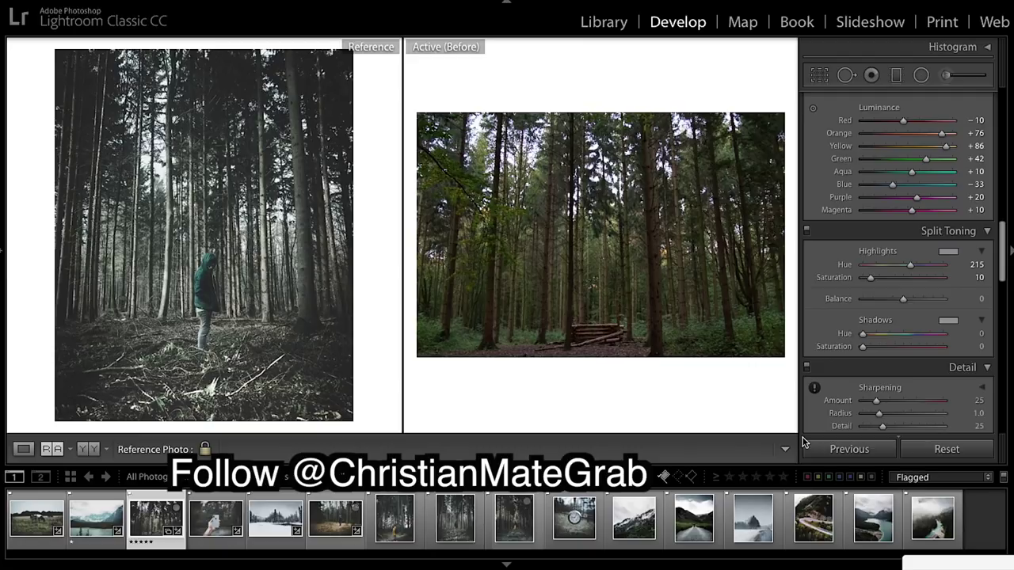
pyautogui.press('\\')
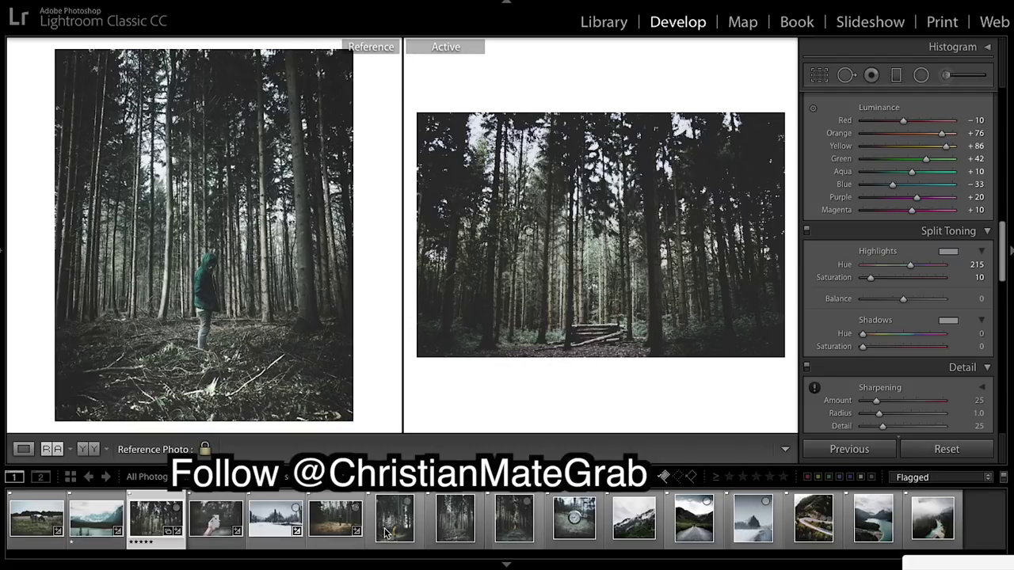
pyautogui.click(213, 523)
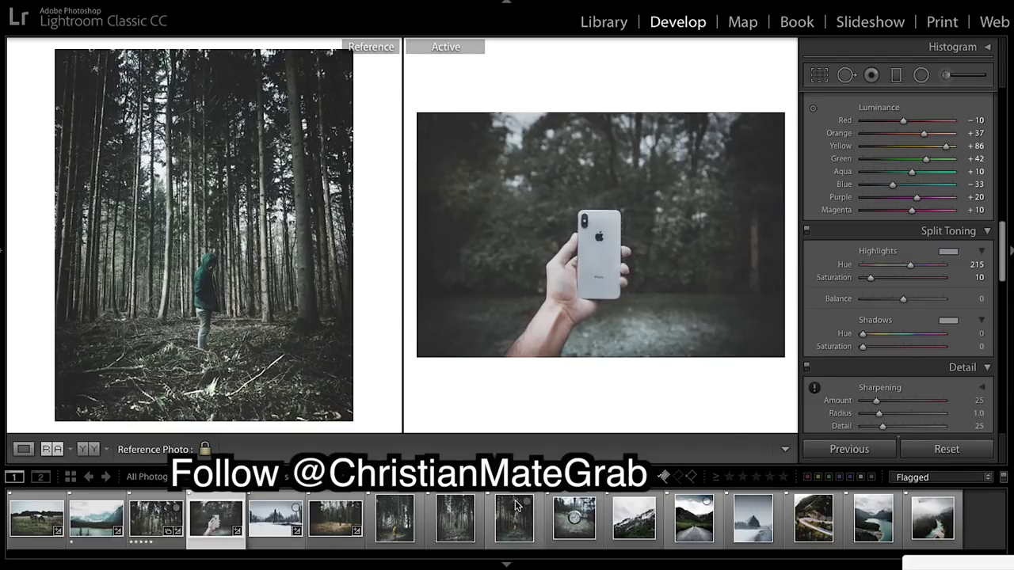
# Check the phone edit against the pocket-watch reference and its original, then select the snowy lake photo.
pyautogui.moveTo(574, 518); pyautogui.dragTo(274, 284)
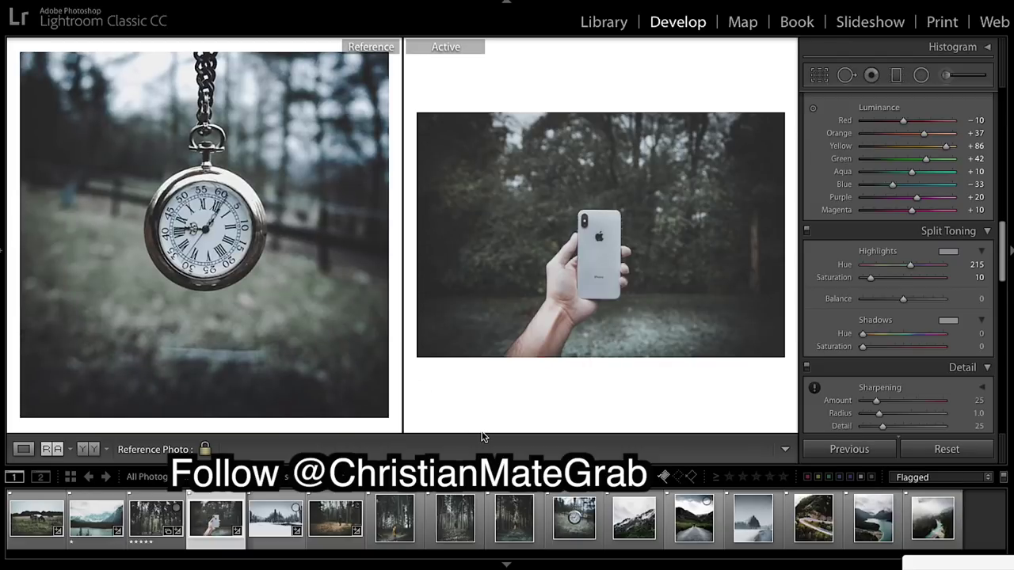
pyautogui.press('\\')
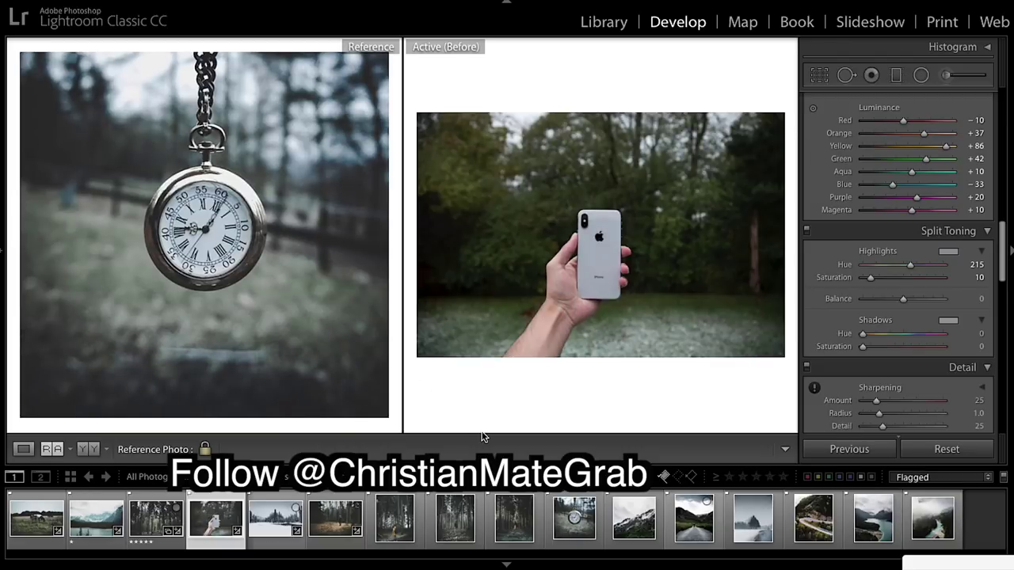
pyautogui.press('\\')
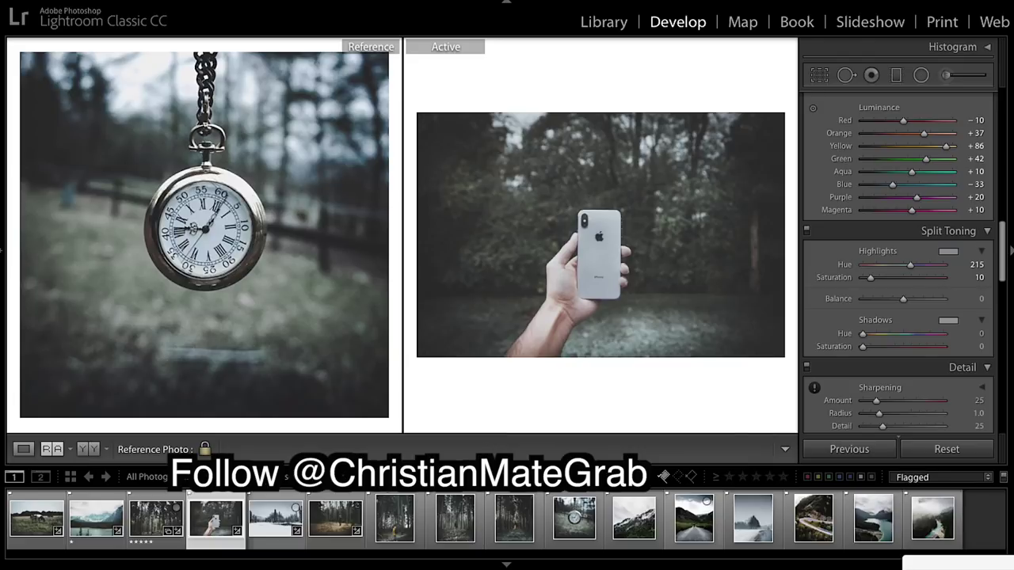
pyautogui.moveTo(279, 532); pyautogui.dragTo(269, 510)
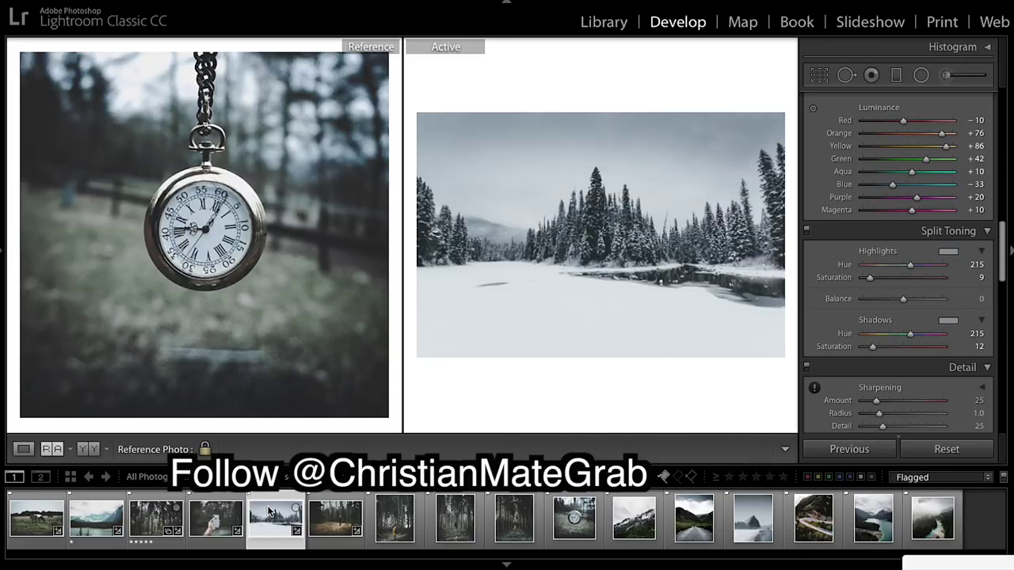
# Compare the snowy photo with the snowy road reference and with its original.
pyautogui.moveTo(751, 535); pyautogui.dragTo(203, 286)
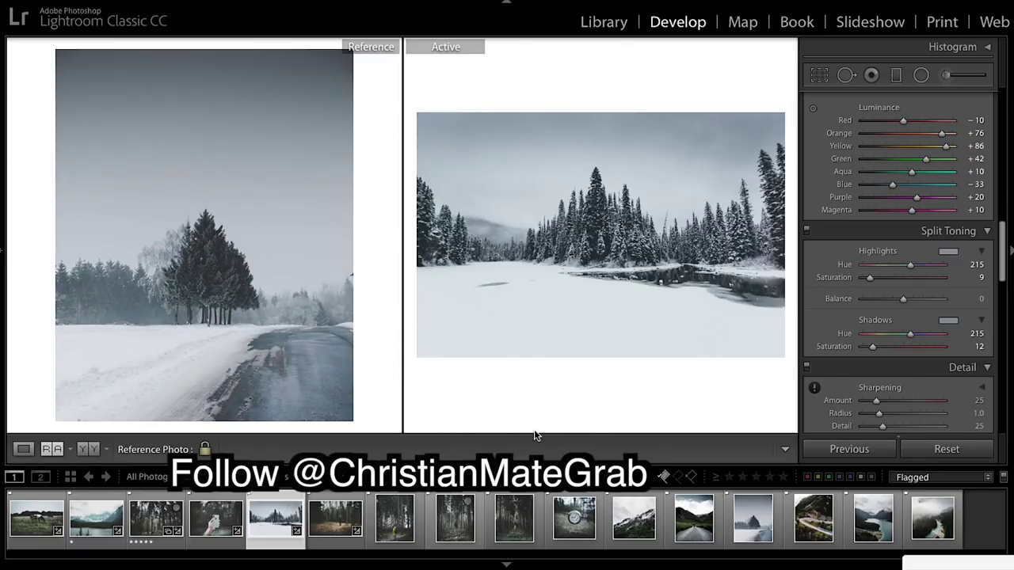
pyautogui.press('\\')
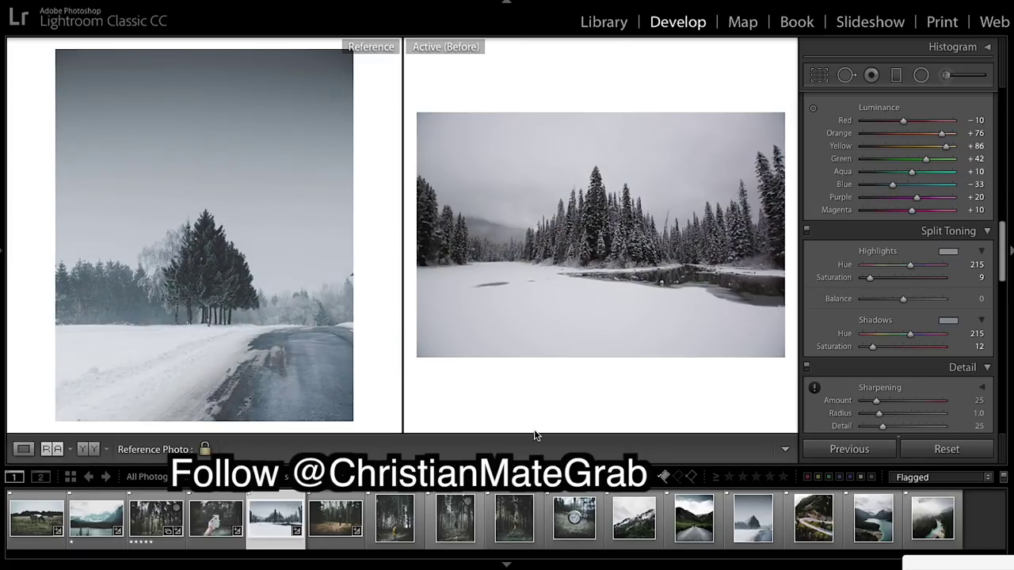
pyautogui.press('\\')
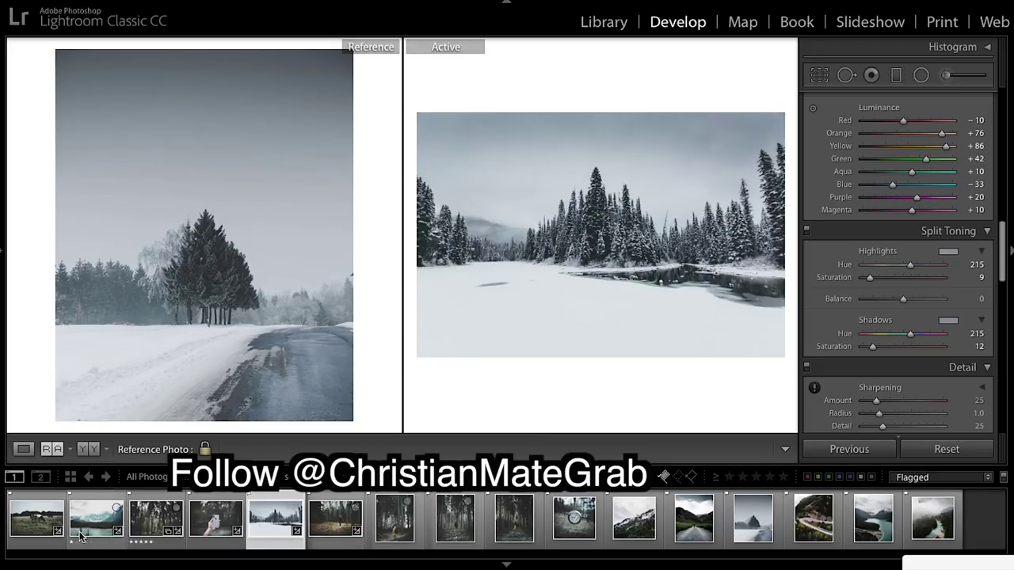
# Check the cow-field edit against the hiker reference and its original, then set the misty forested mountain reference.
pyautogui.moveTo(35, 528); pyautogui.dragTo(640, 364)
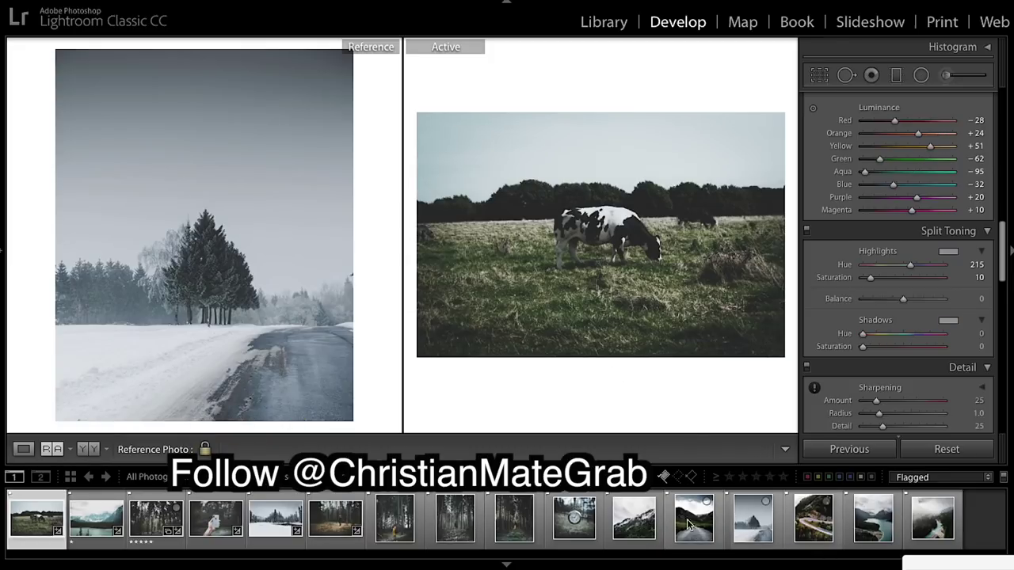
pyautogui.moveTo(687, 530); pyautogui.dragTo(301, 325)
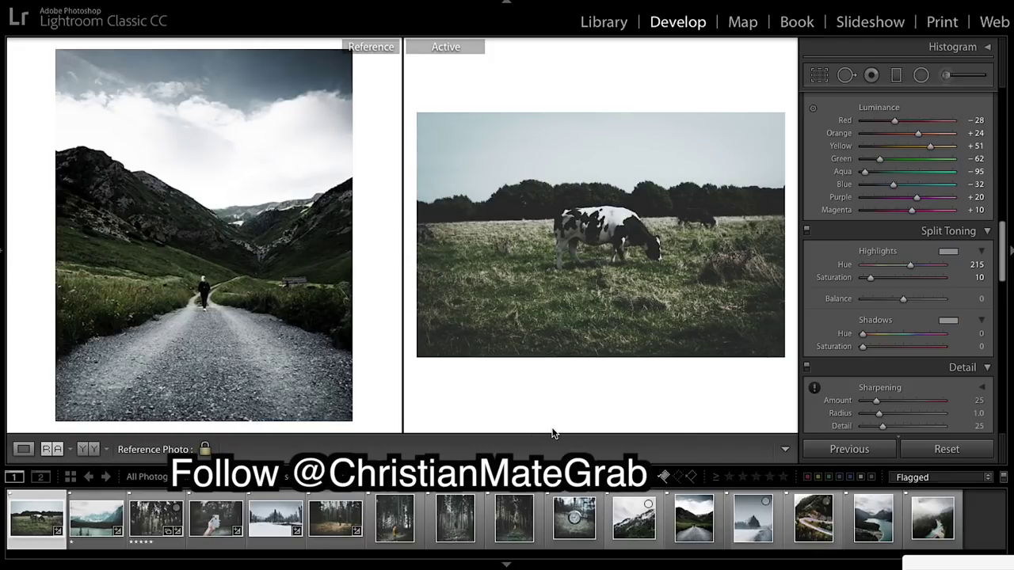
pyautogui.press('\\')
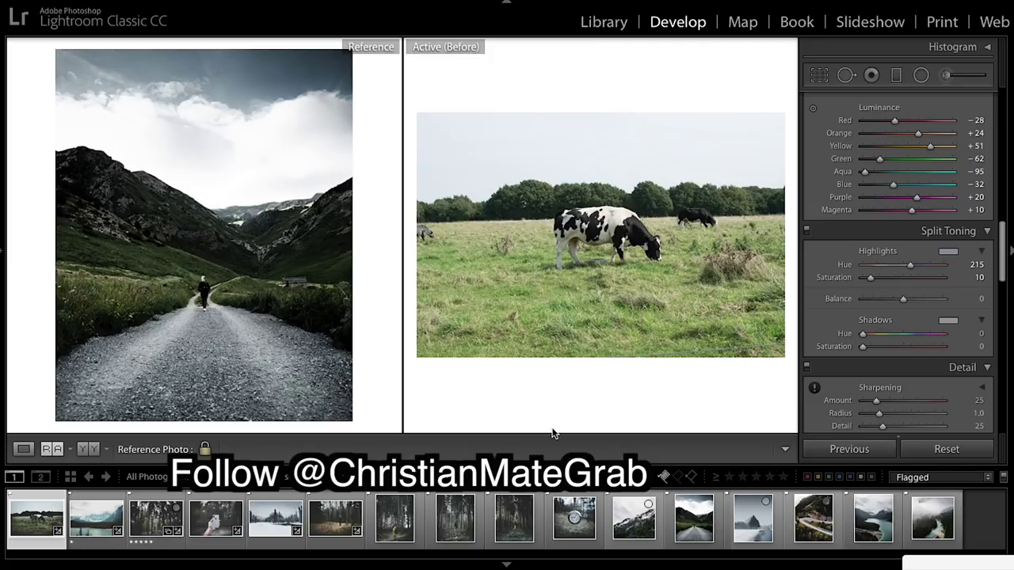
pyautogui.press('\\')
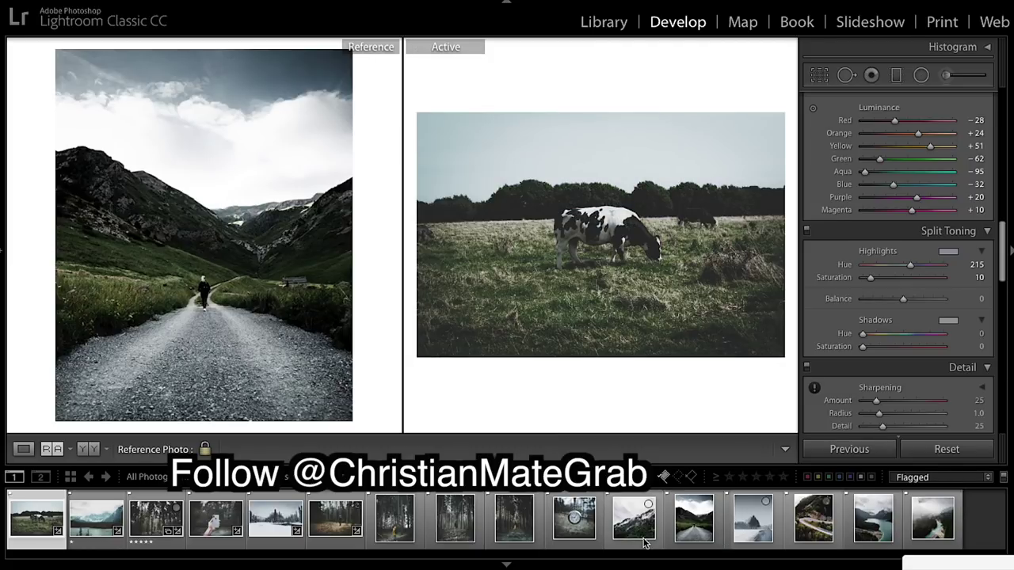
pyautogui.moveTo(633, 531); pyautogui.dragTo(343, 347)
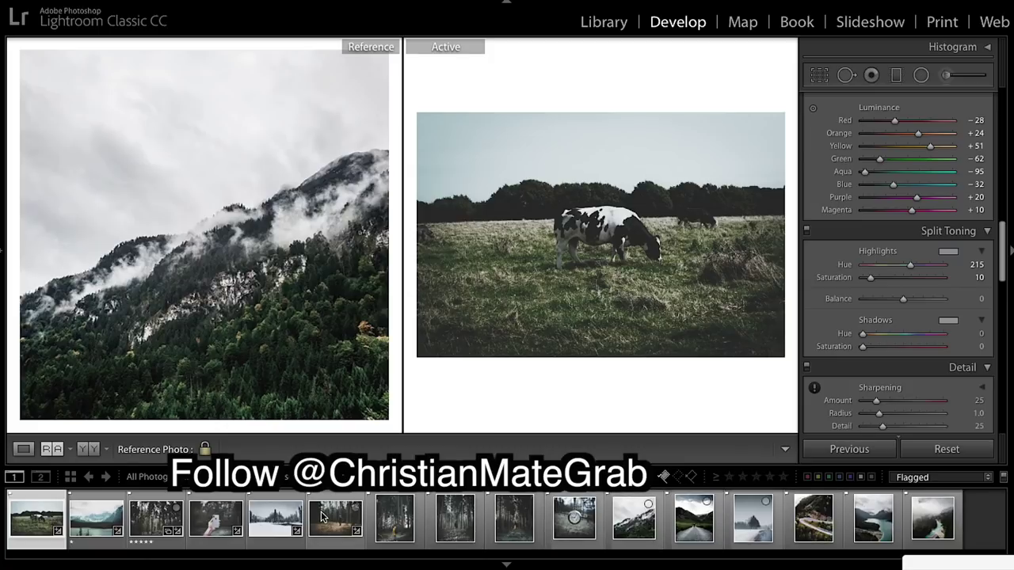
pyautogui.moveTo(335, 519); pyautogui.dragTo(611, 261)
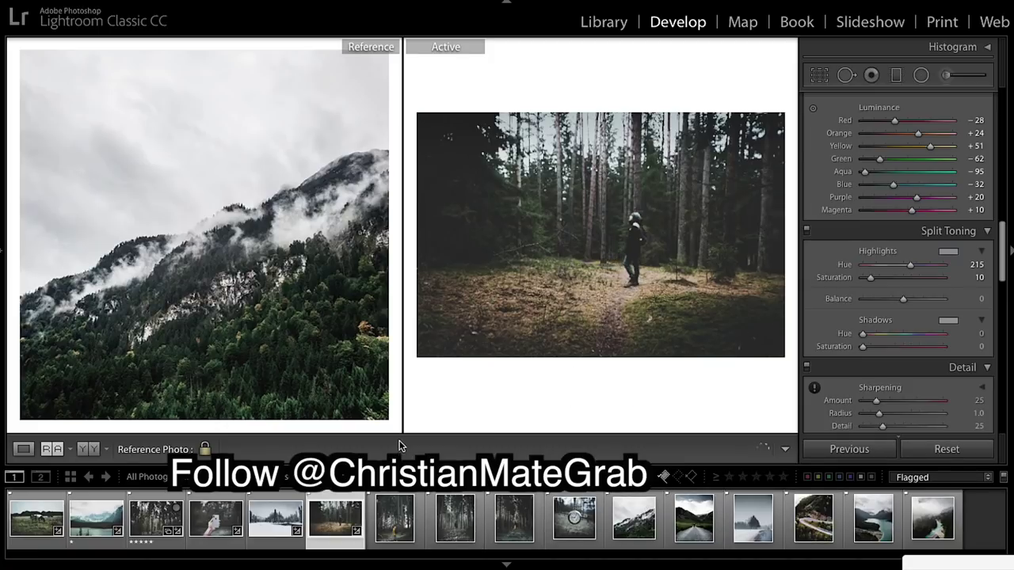
# Inspect the forest-trail photo at different zoom levels and set the winding mountain road photo as reference.
pyautogui.click(518, 393)
pyautogui.click(560, 283)
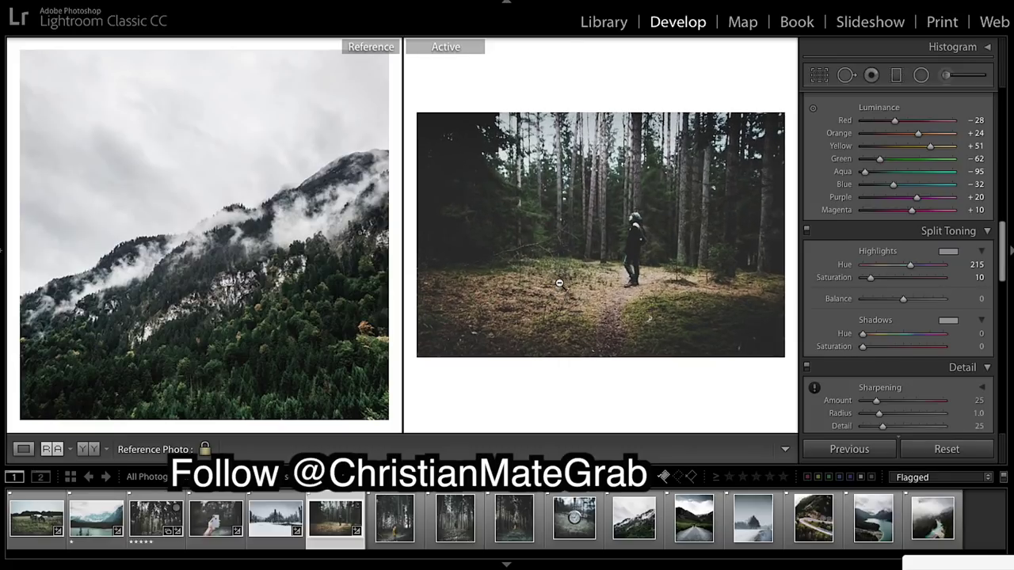
pyautogui.click(559, 283)
pyautogui.click(557, 301)
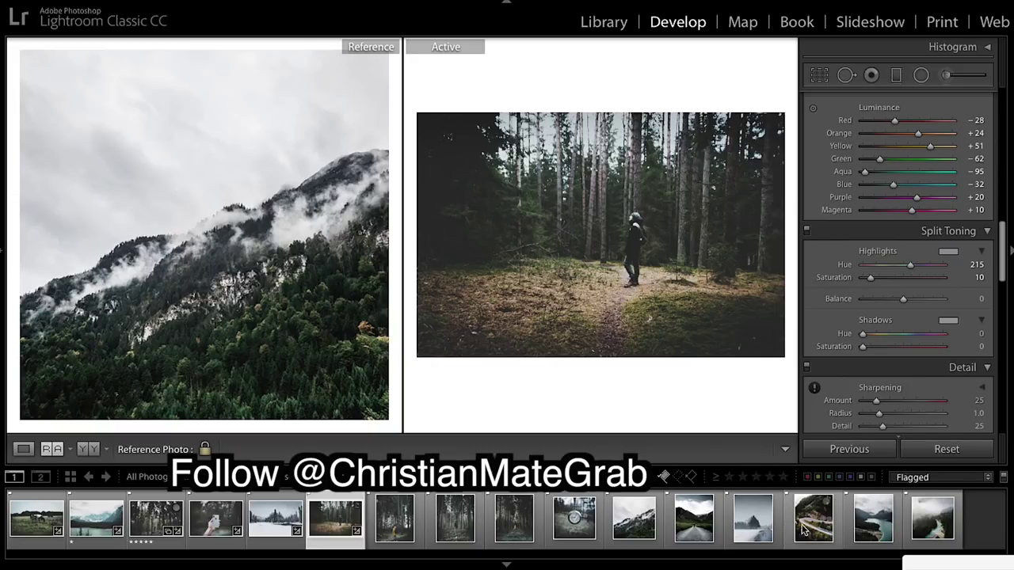
pyautogui.moveTo(802, 531); pyautogui.dragTo(268, 270)
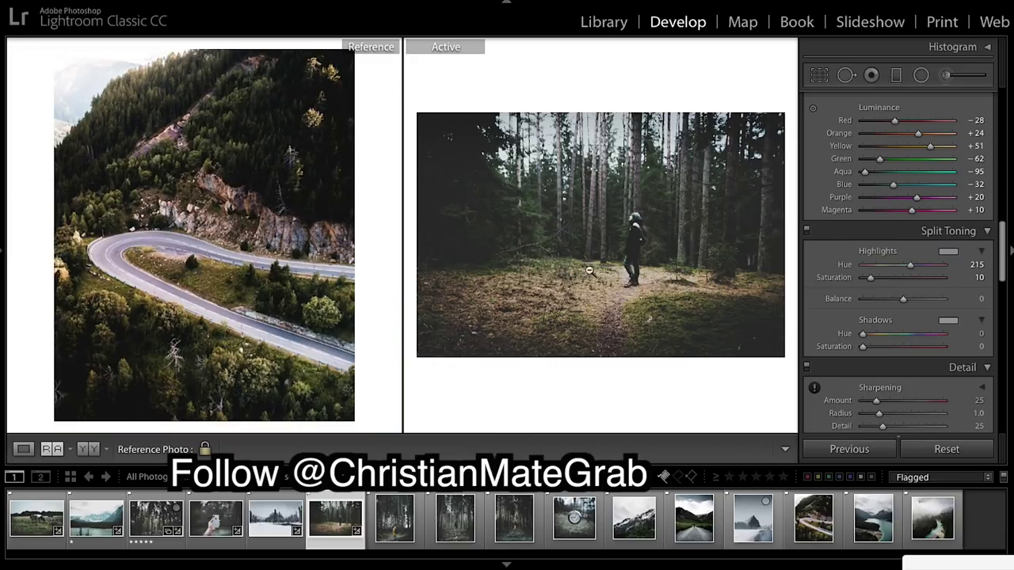